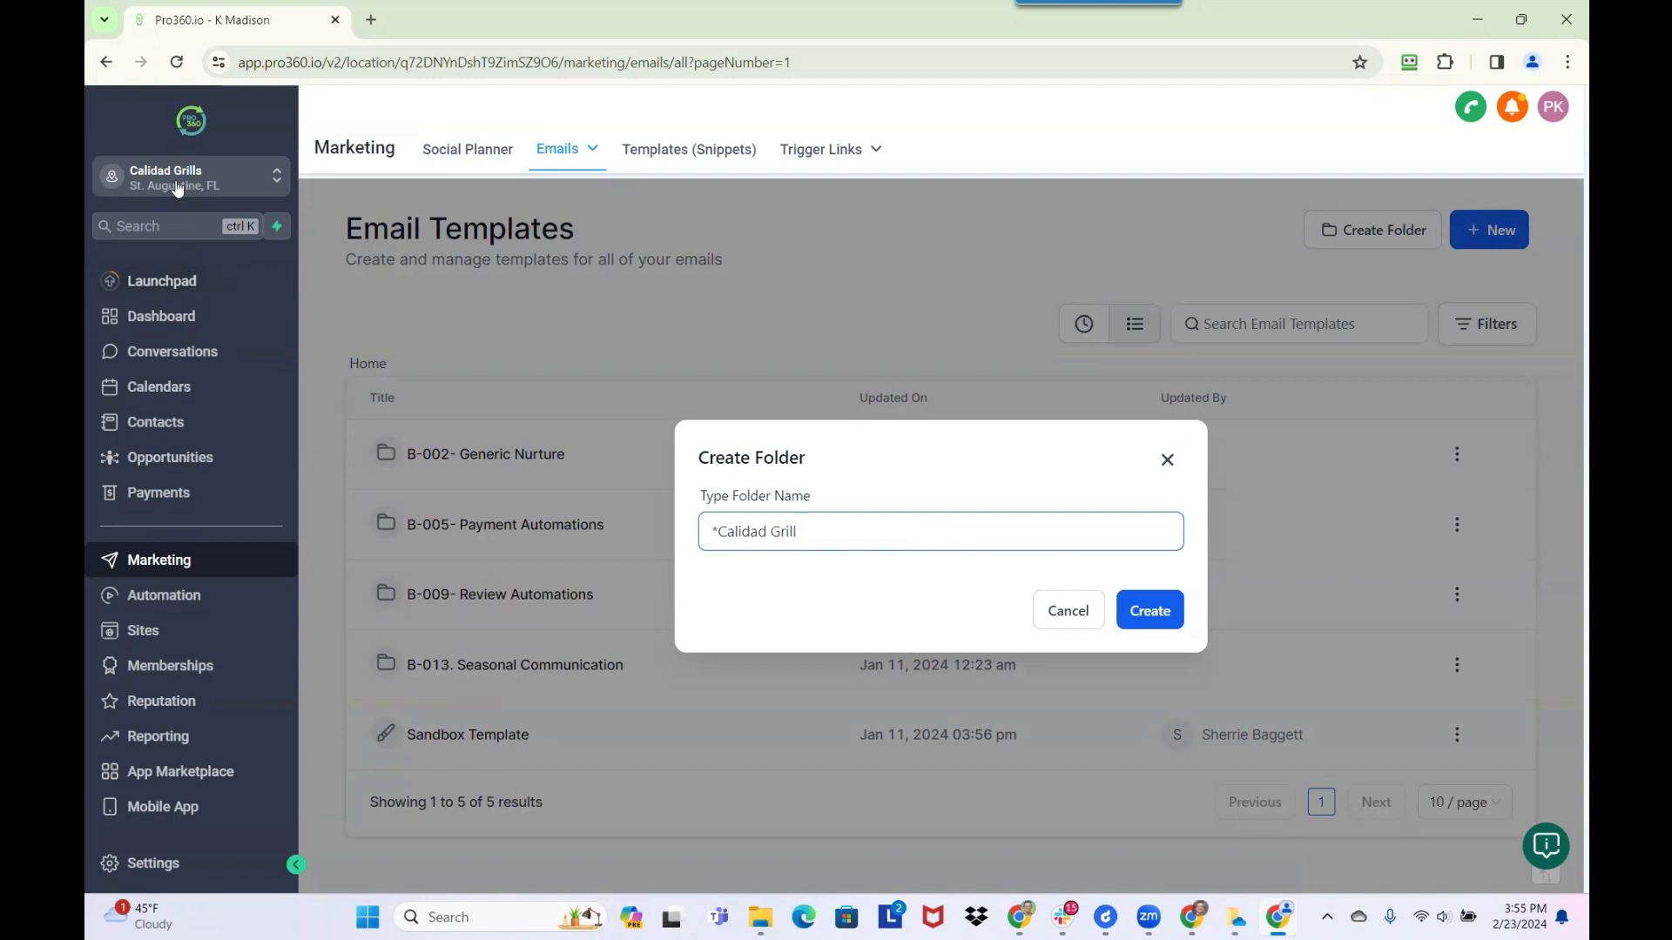
- Create an email template folder named "*Calidad Grills" and open it
{"action": "type", "text": "Grills"}
{"action": "left_click", "coordinate": [1135, 622]}
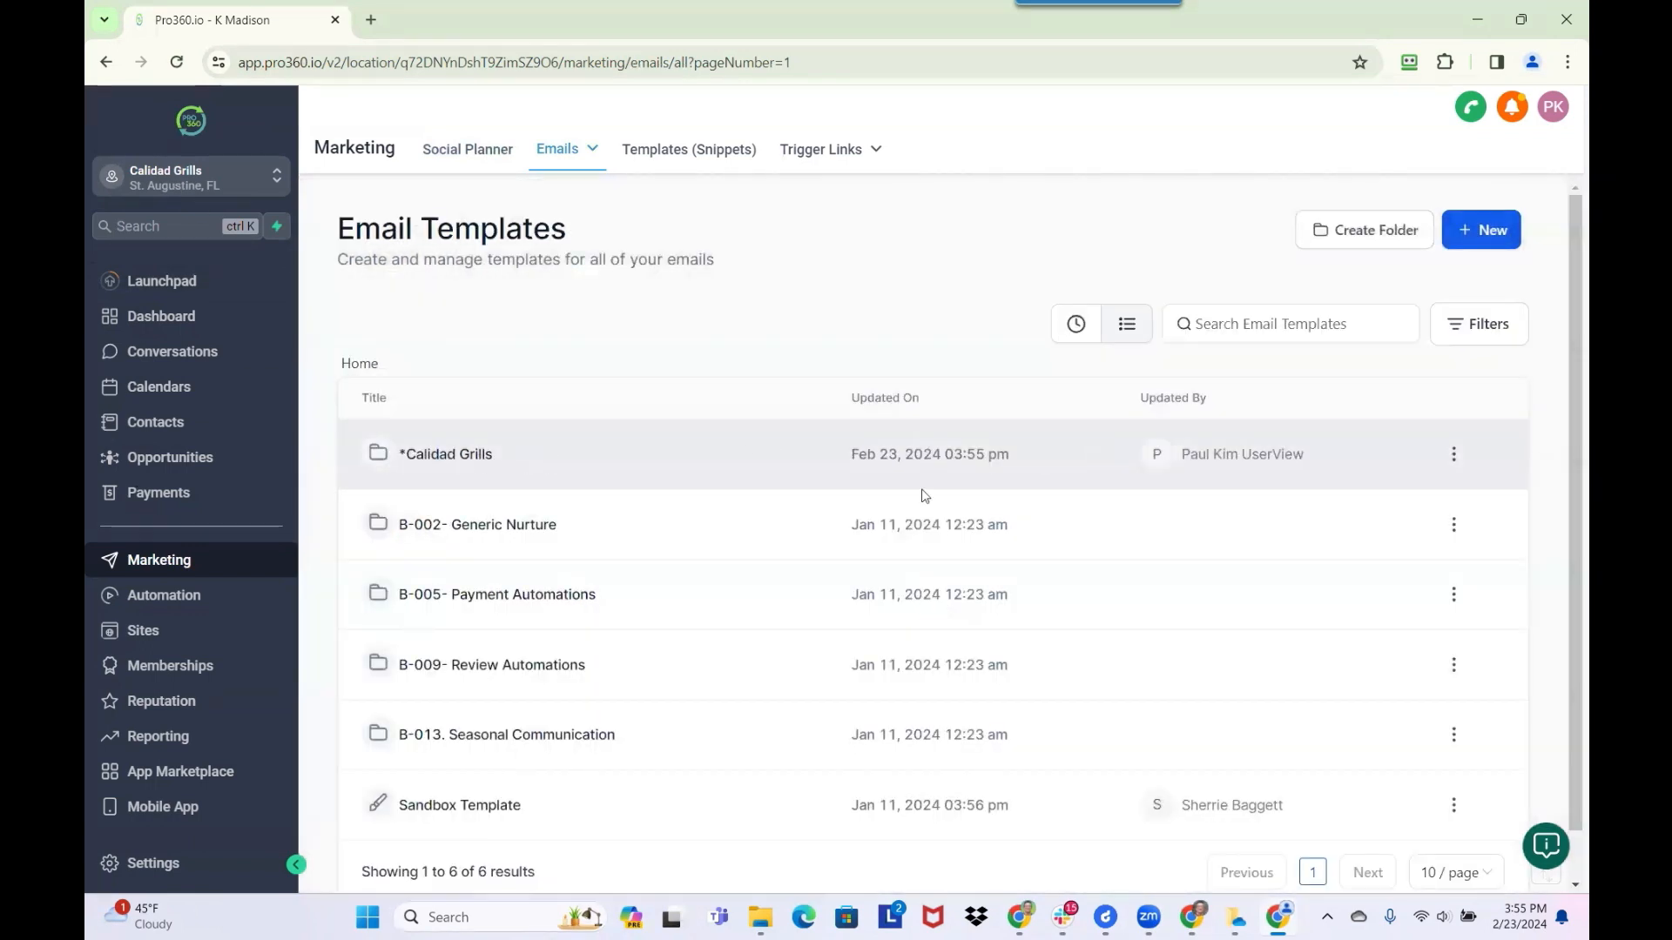
{"action": "left_click", "coordinate": [452, 456]}
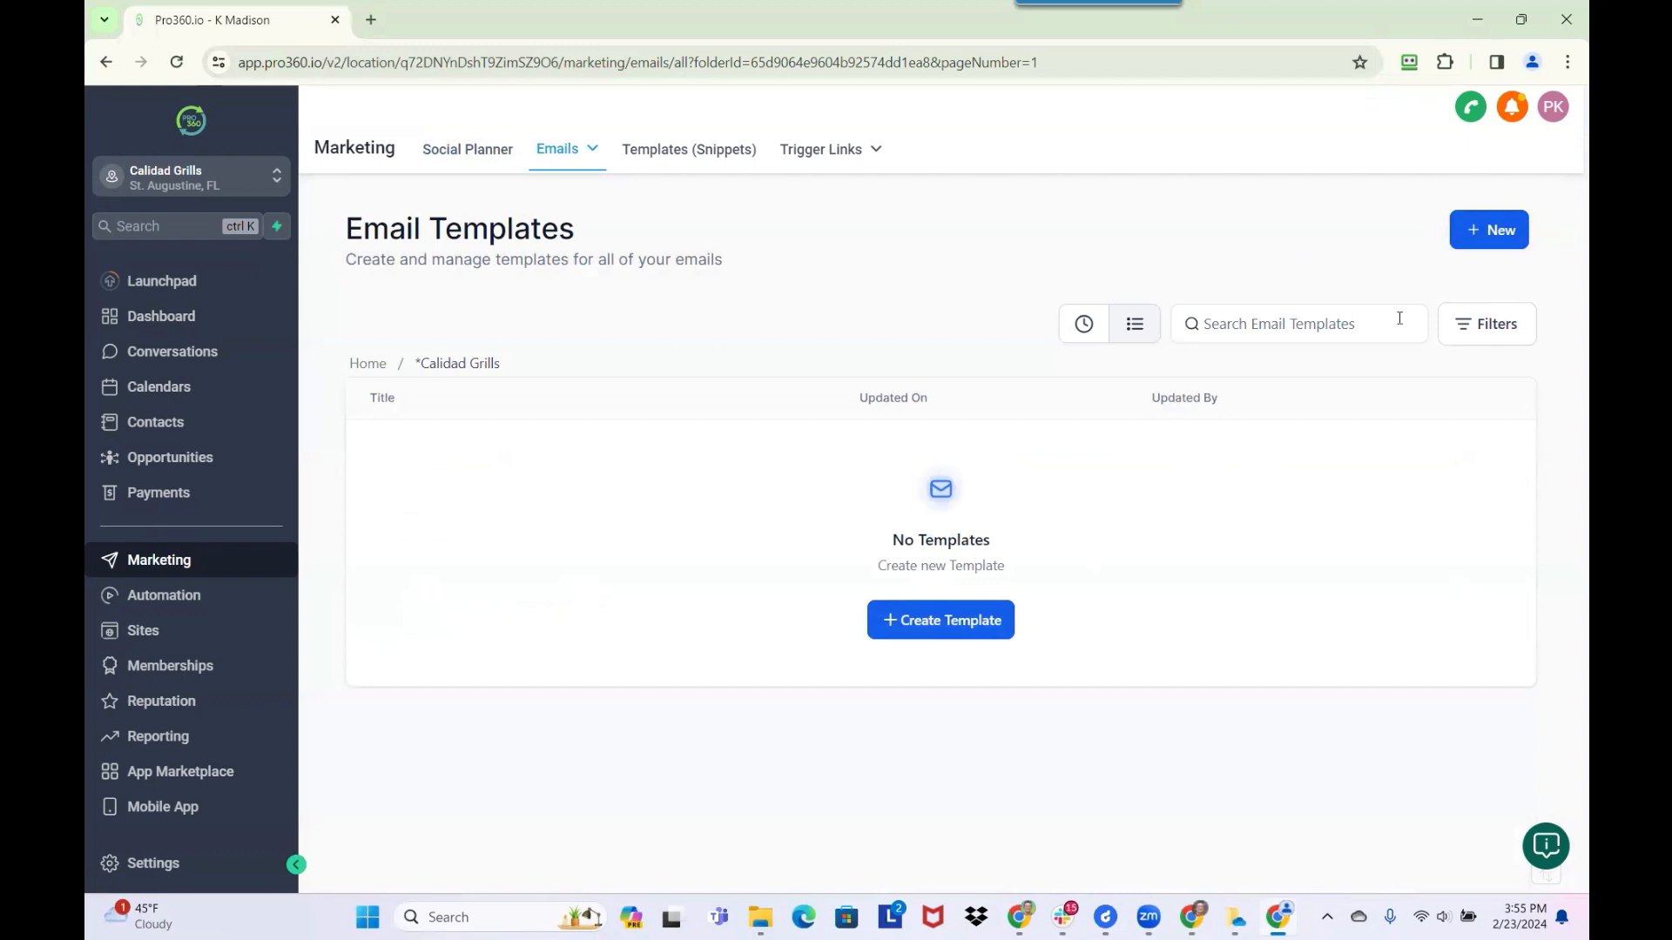
- Start a new template from the email marketing templates and filter the library to Business Coaching & Consulting
{"action": "left_click", "coordinate": [1483, 238]}
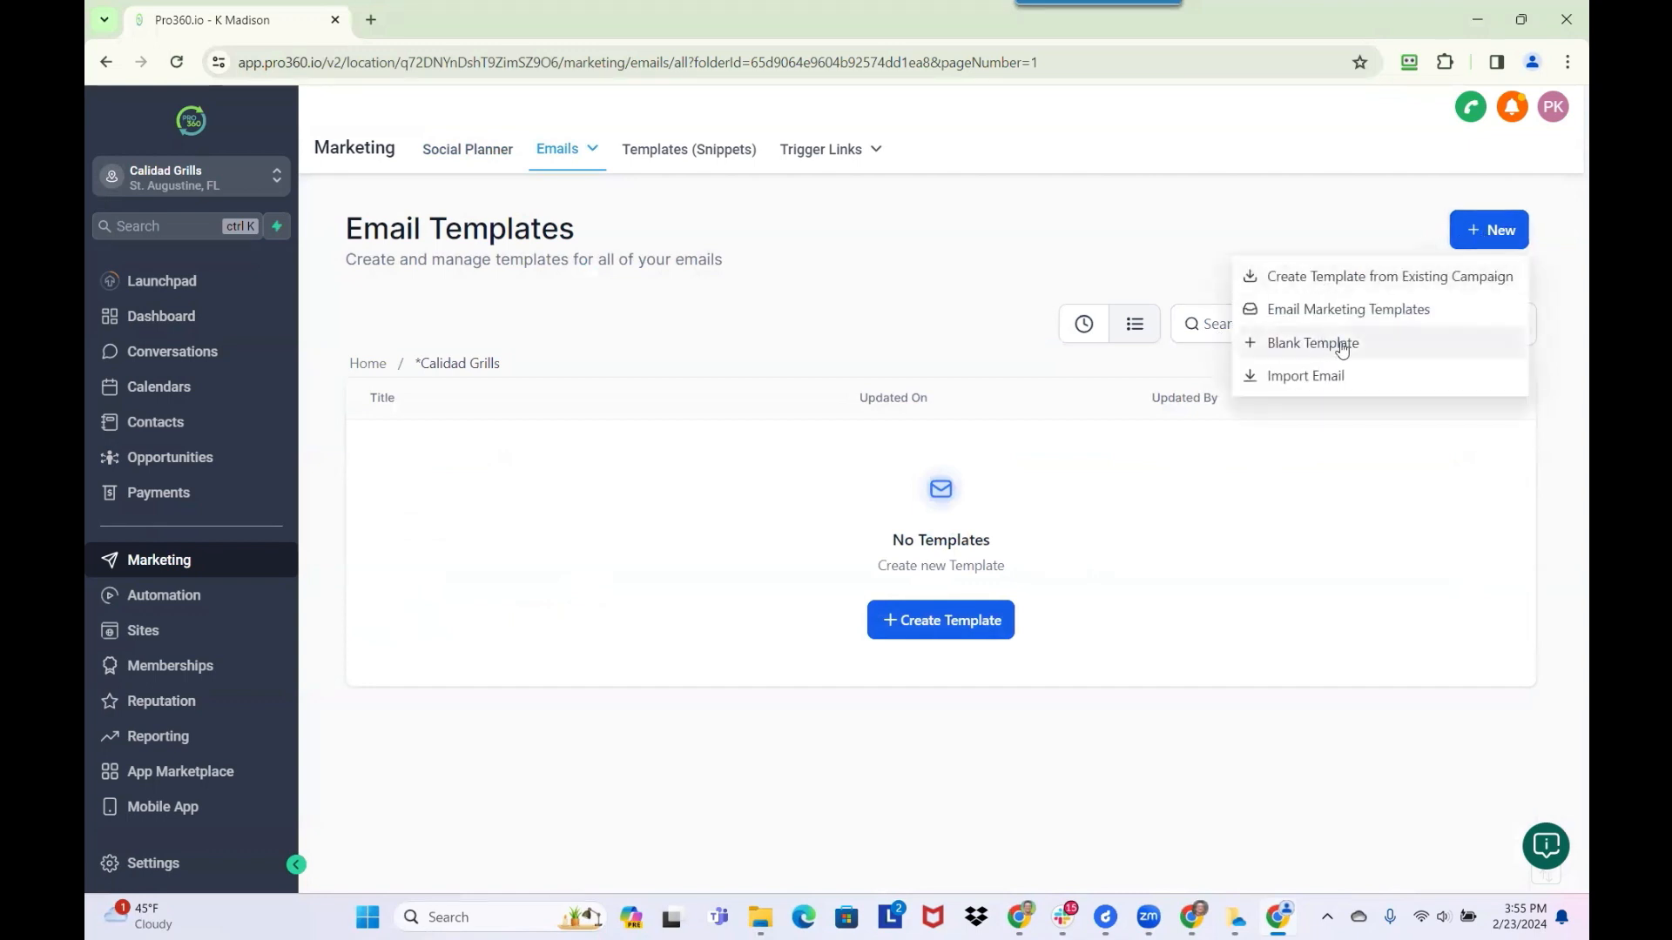
{"action": "left_click", "coordinate": [1308, 310]}
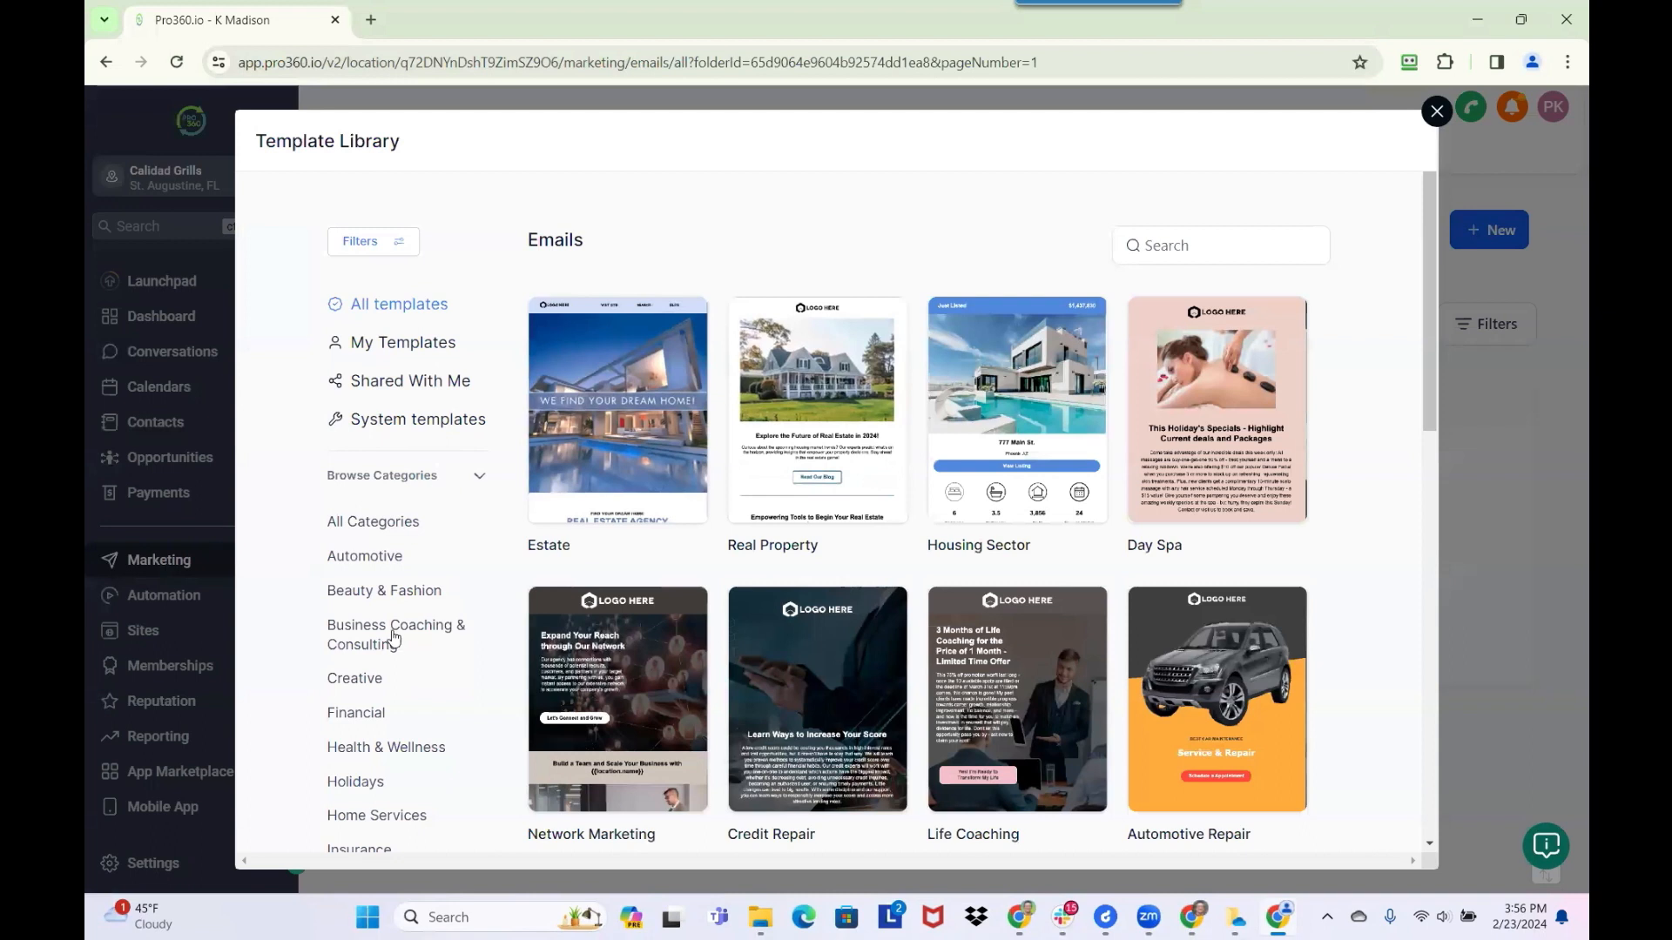
{"action": "scroll", "coordinate": [396, 644], "scroll_direction": "down", "scroll_amount": 3}
{"action": "left_click", "coordinate": [393, 748]}
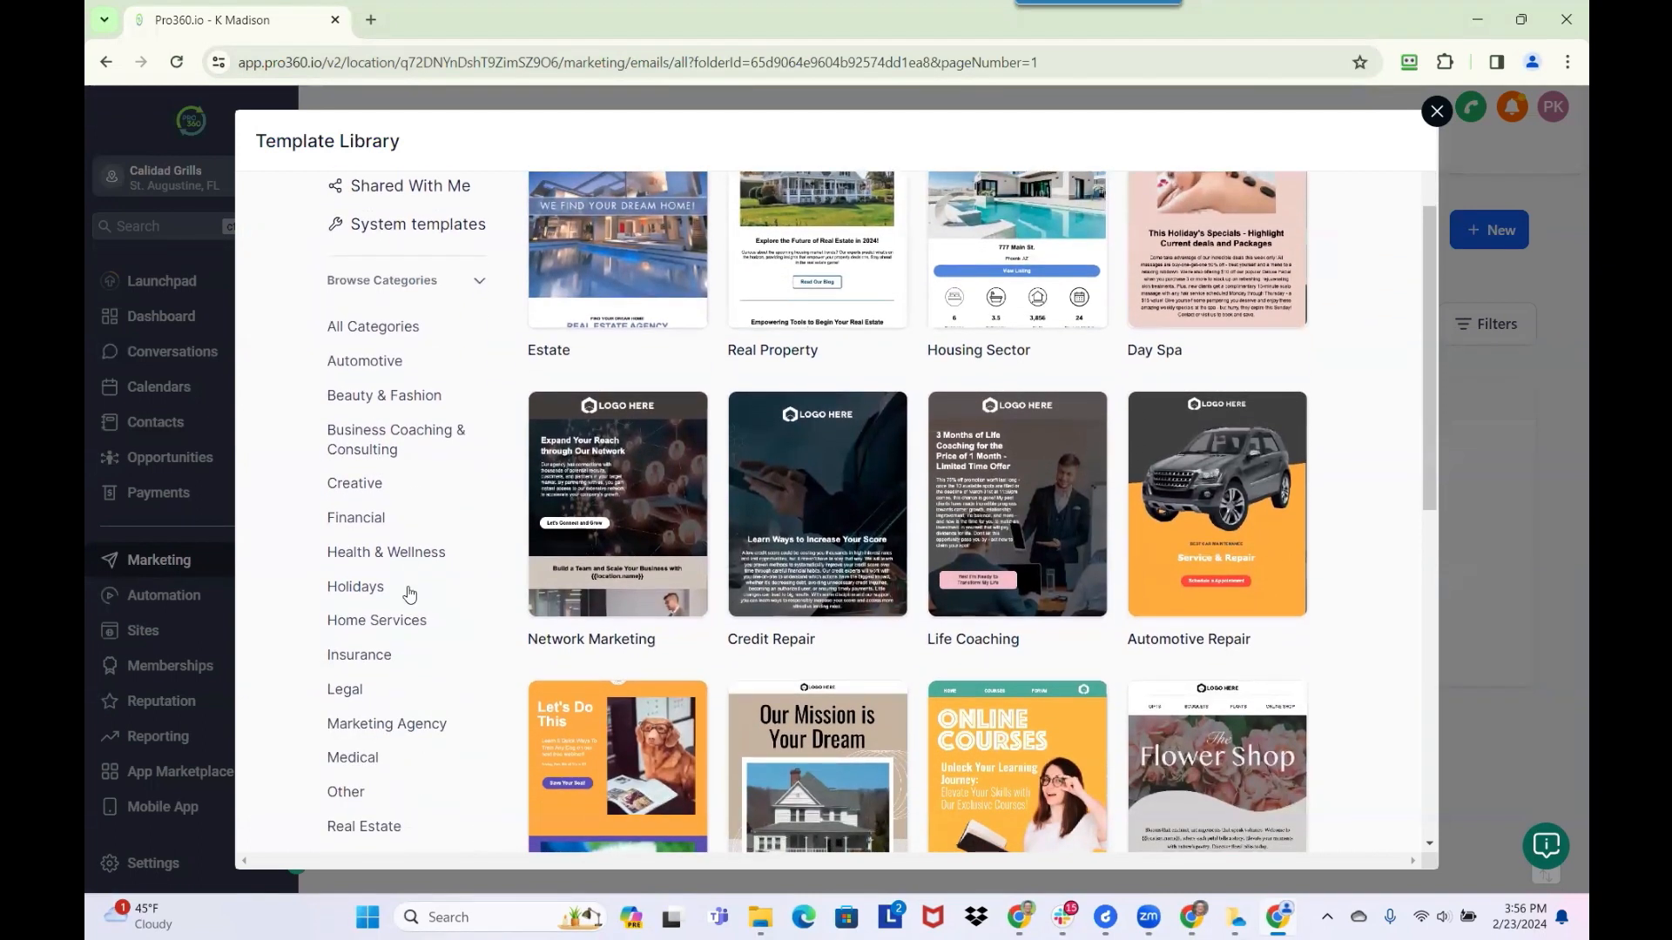
{"action": "left_click", "coordinate": [366, 447]}
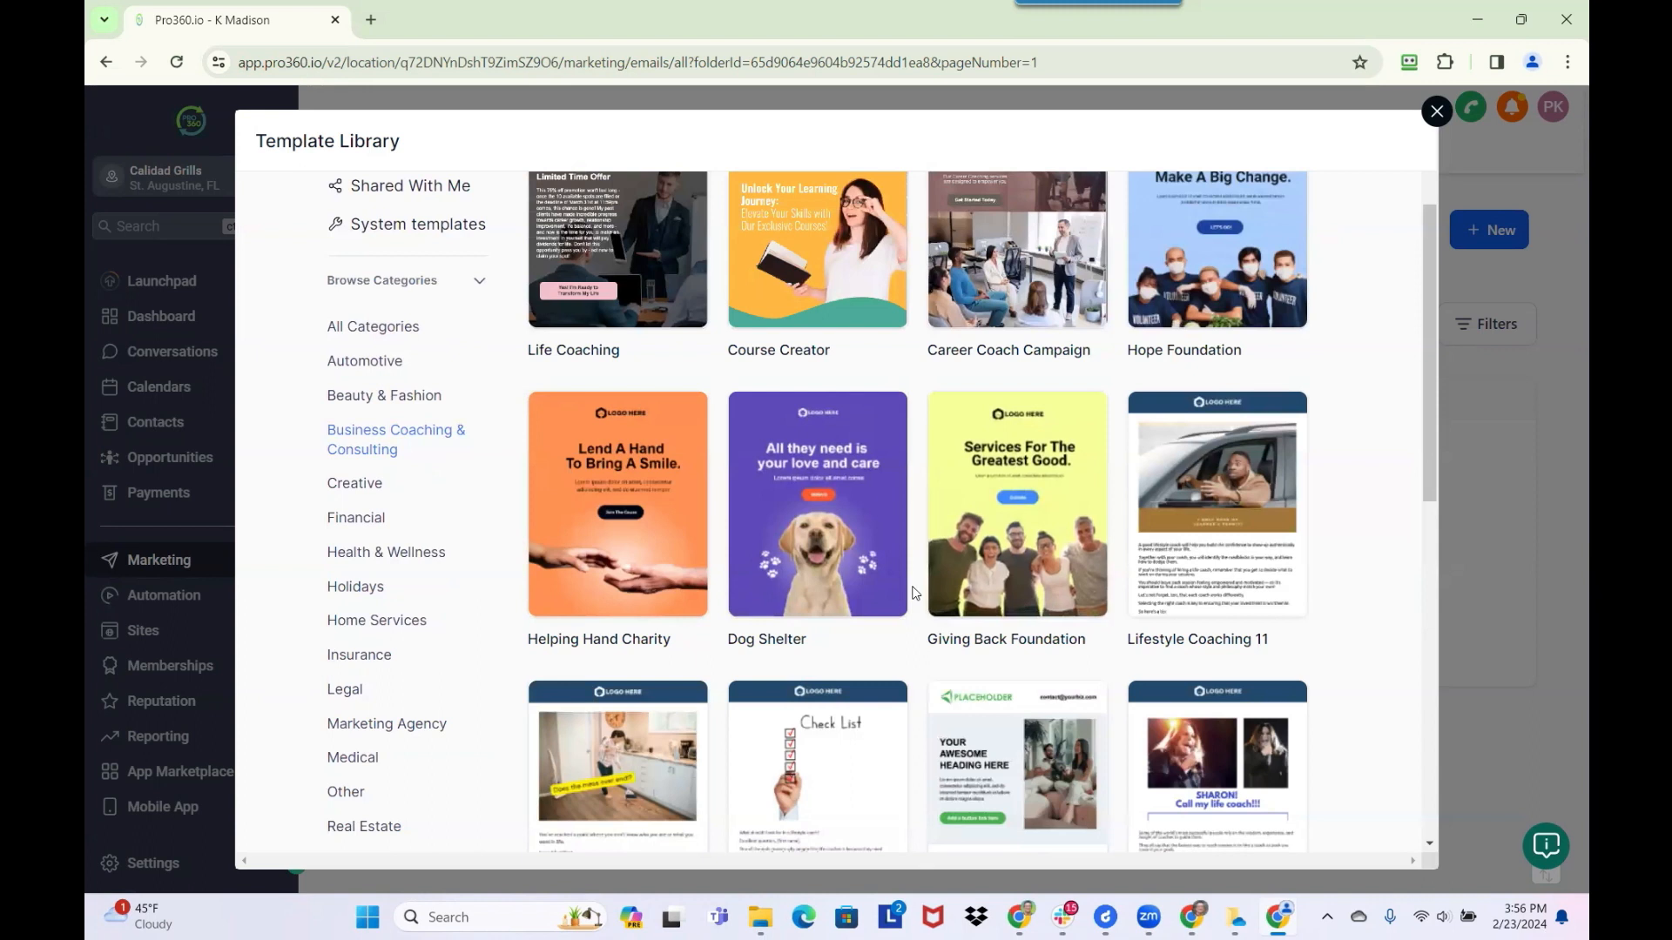
- Preview the Lifestyle Coaching 11 template, review its image, body text and footer, and return to the library
{"action": "scroll", "coordinate": [923, 601], "scroll_direction": "up", "scroll_amount": 1}
{"action": "scroll", "coordinate": [914, 592], "scroll_direction": "down", "scroll_amount": 2}
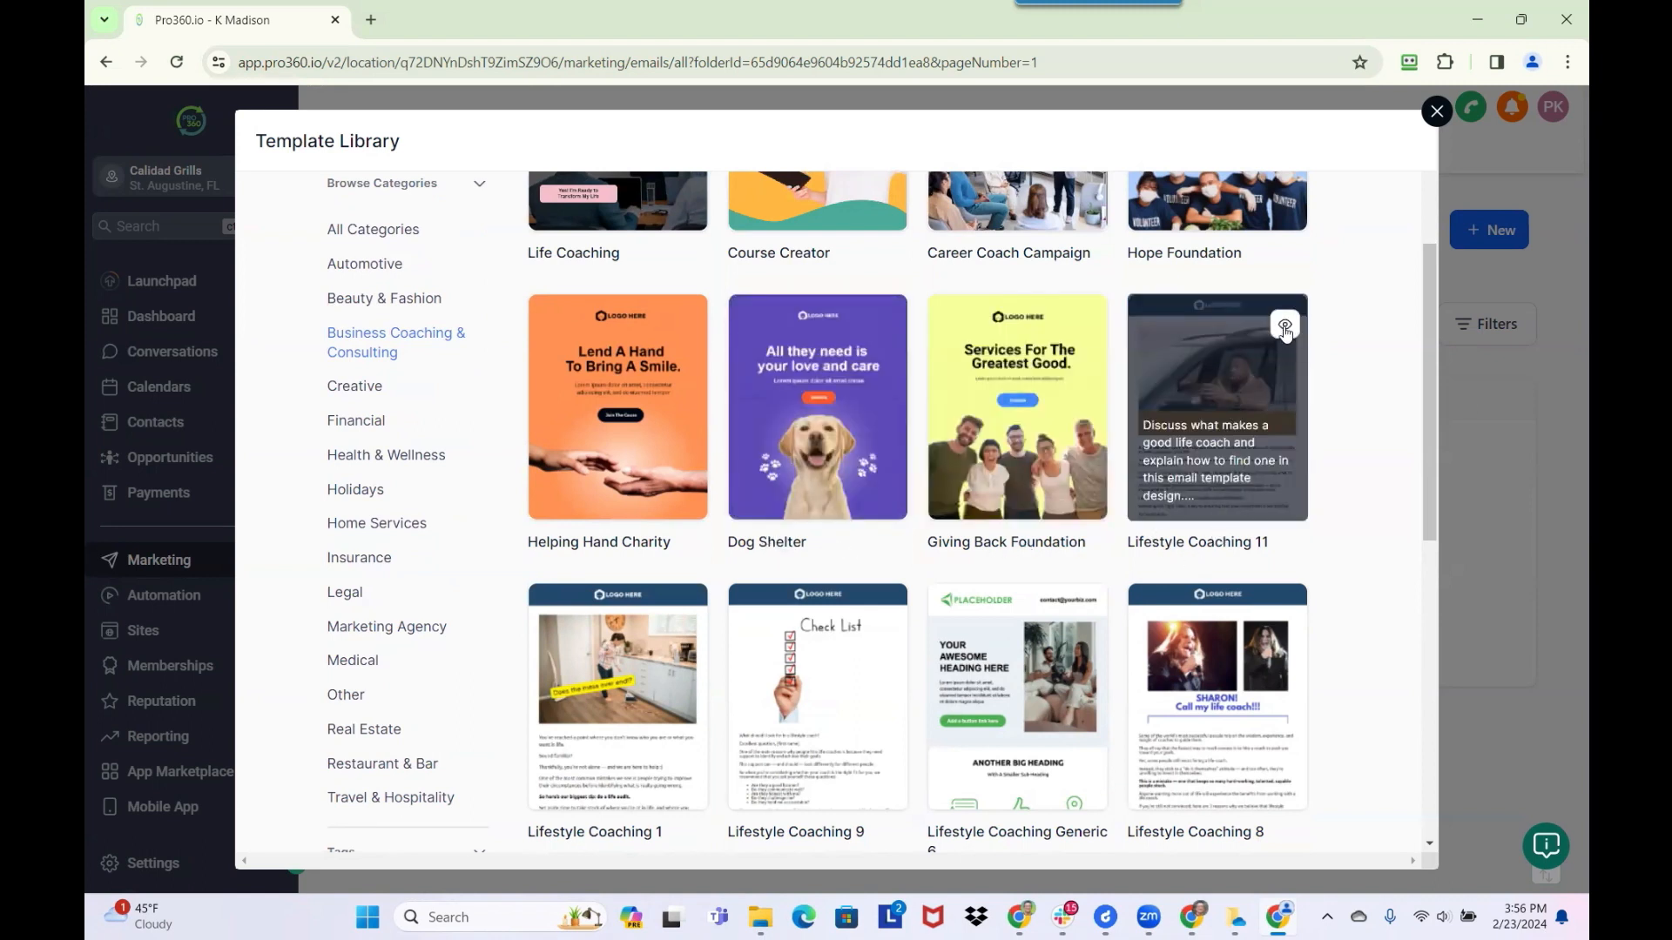
{"action": "left_click", "coordinate": [1285, 327]}
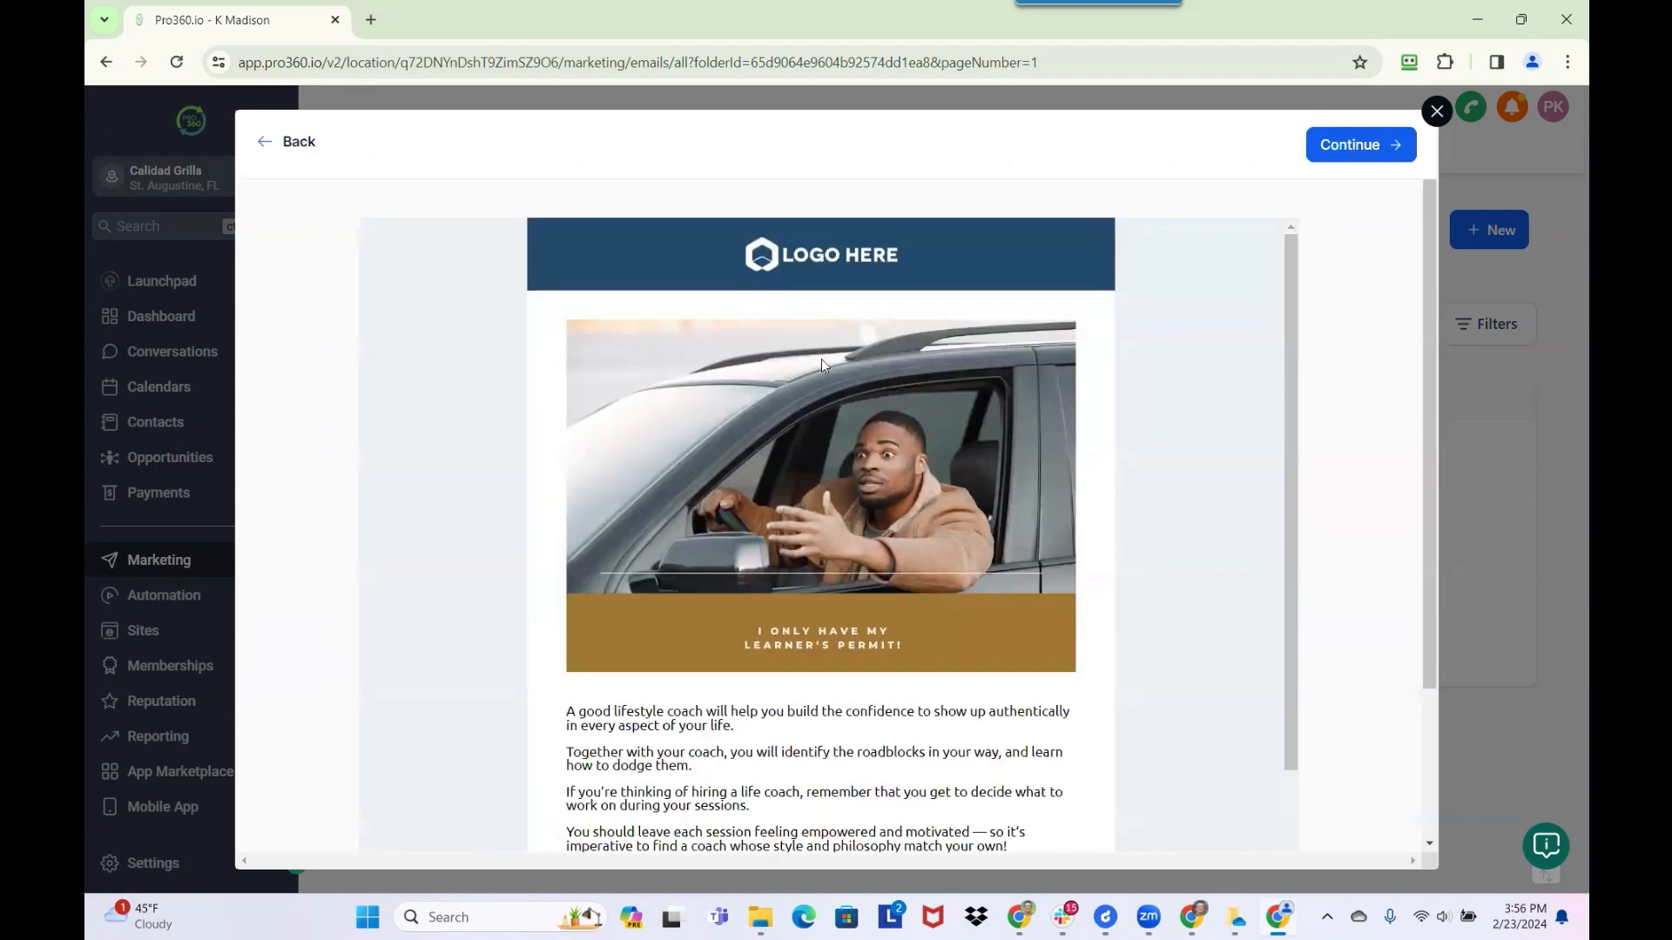
{"action": "scroll", "coordinate": [867, 513], "scroll_direction": "down", "scroll_amount": 4}
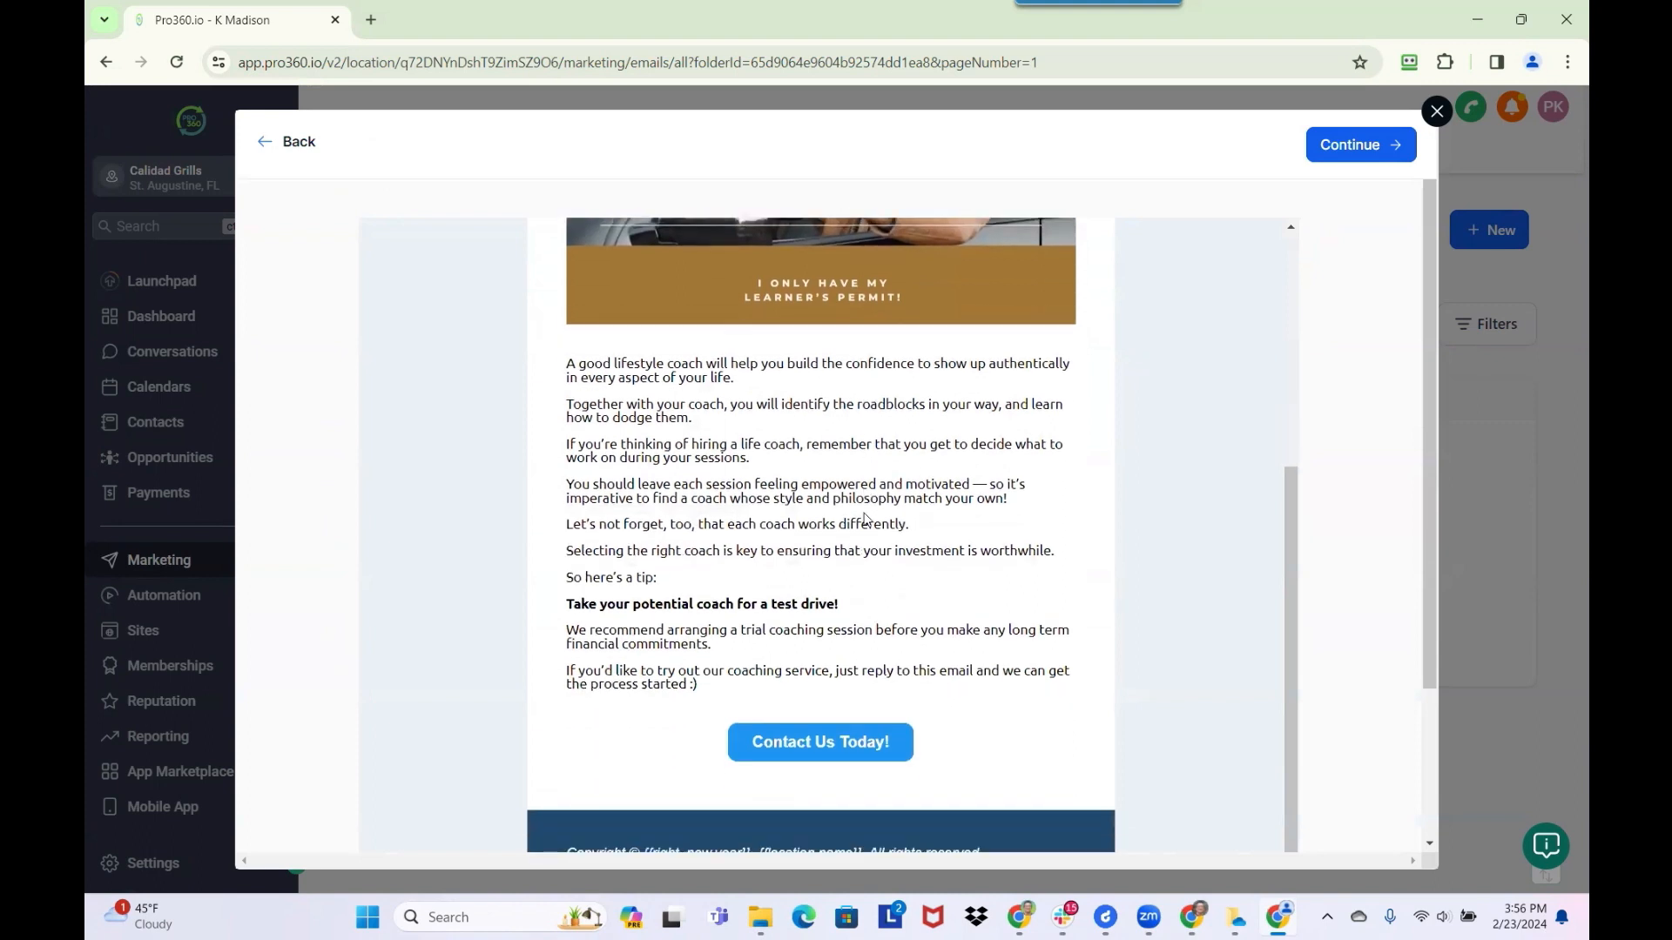
{"action": "scroll", "coordinate": [865, 520], "scroll_direction": "down", "scroll_amount": 2}
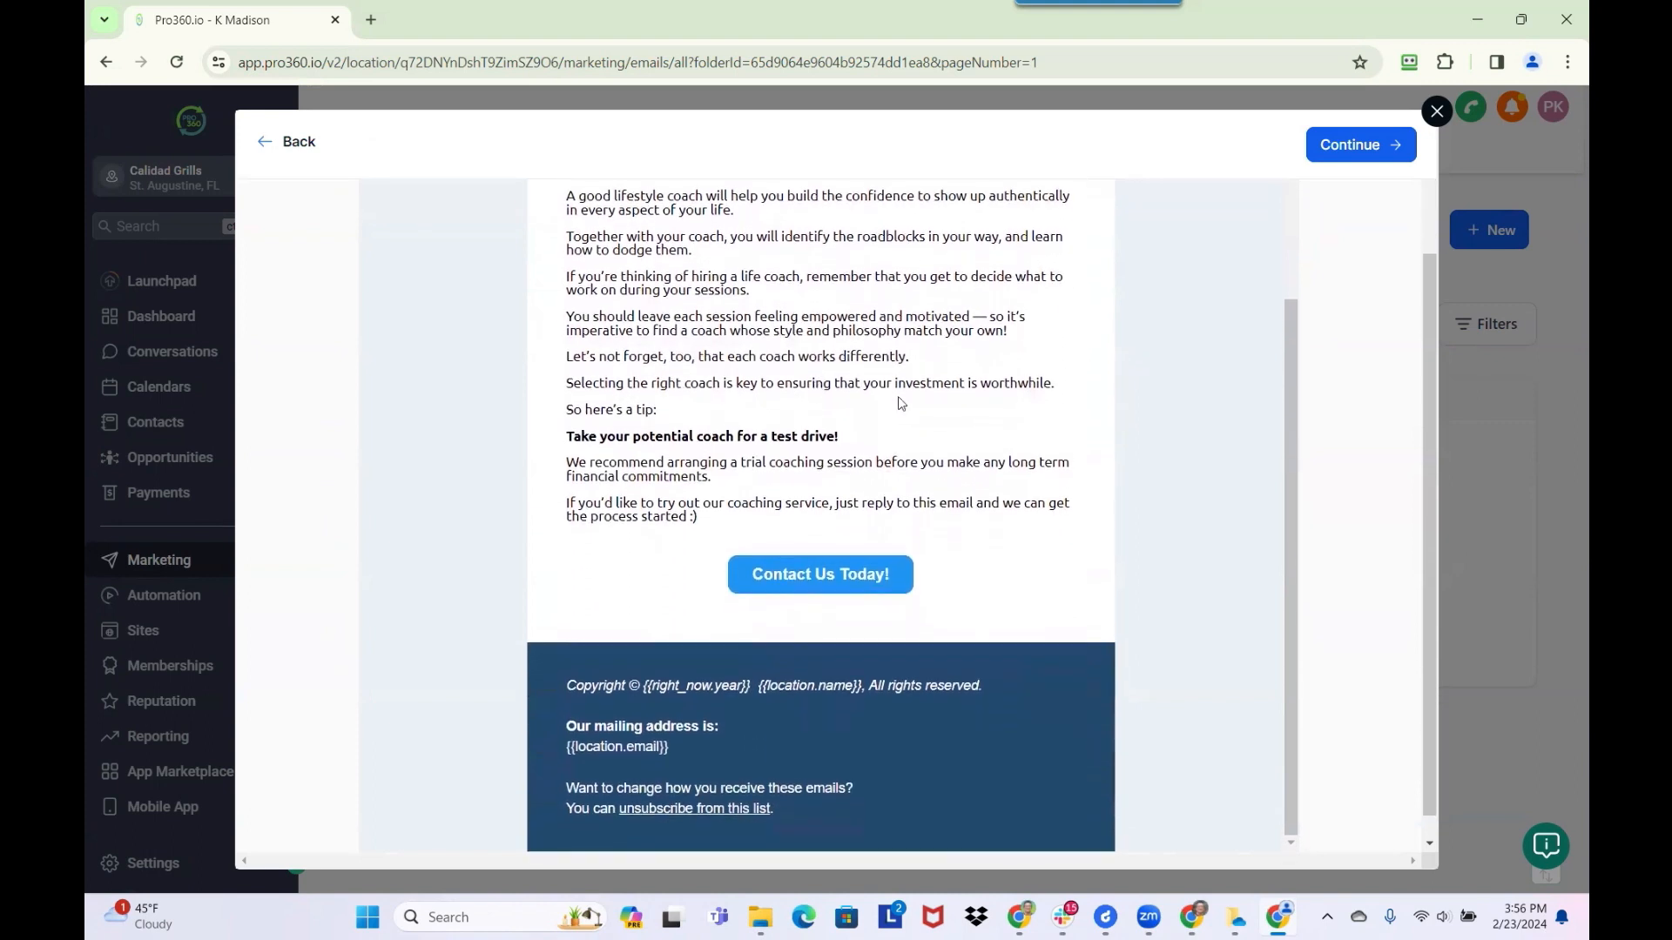
{"action": "scroll", "coordinate": [823, 487], "scroll_direction": "up", "scroll_amount": 2}
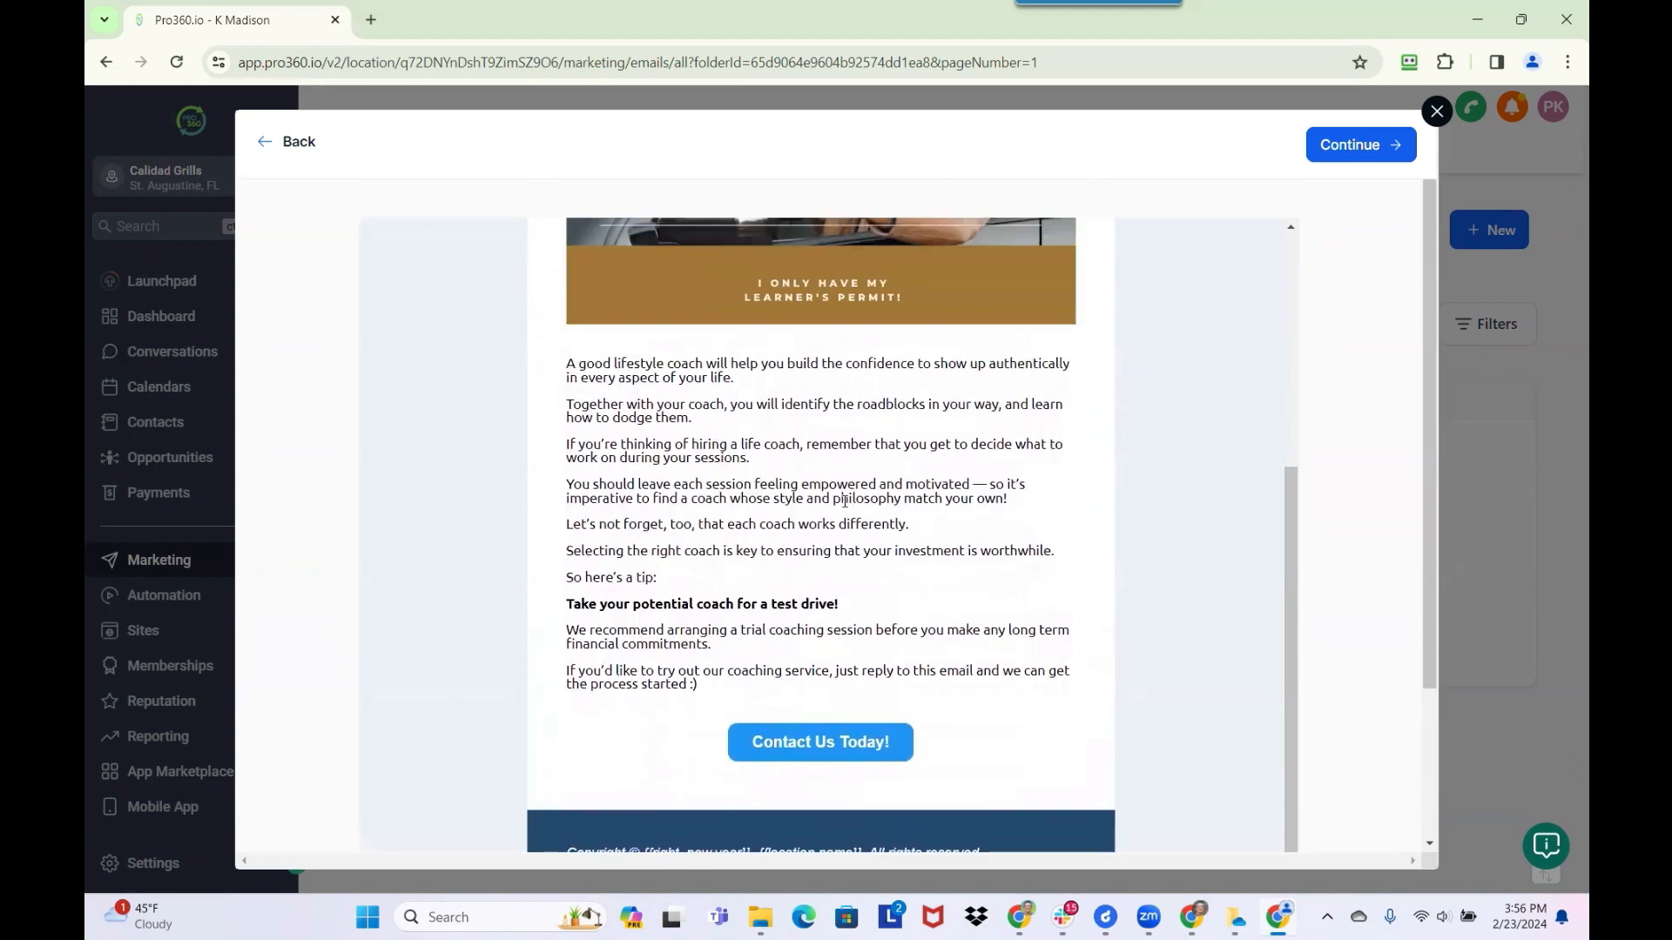
{"action": "scroll", "coordinate": [802, 477], "scroll_direction": "up", "scroll_amount": 4}
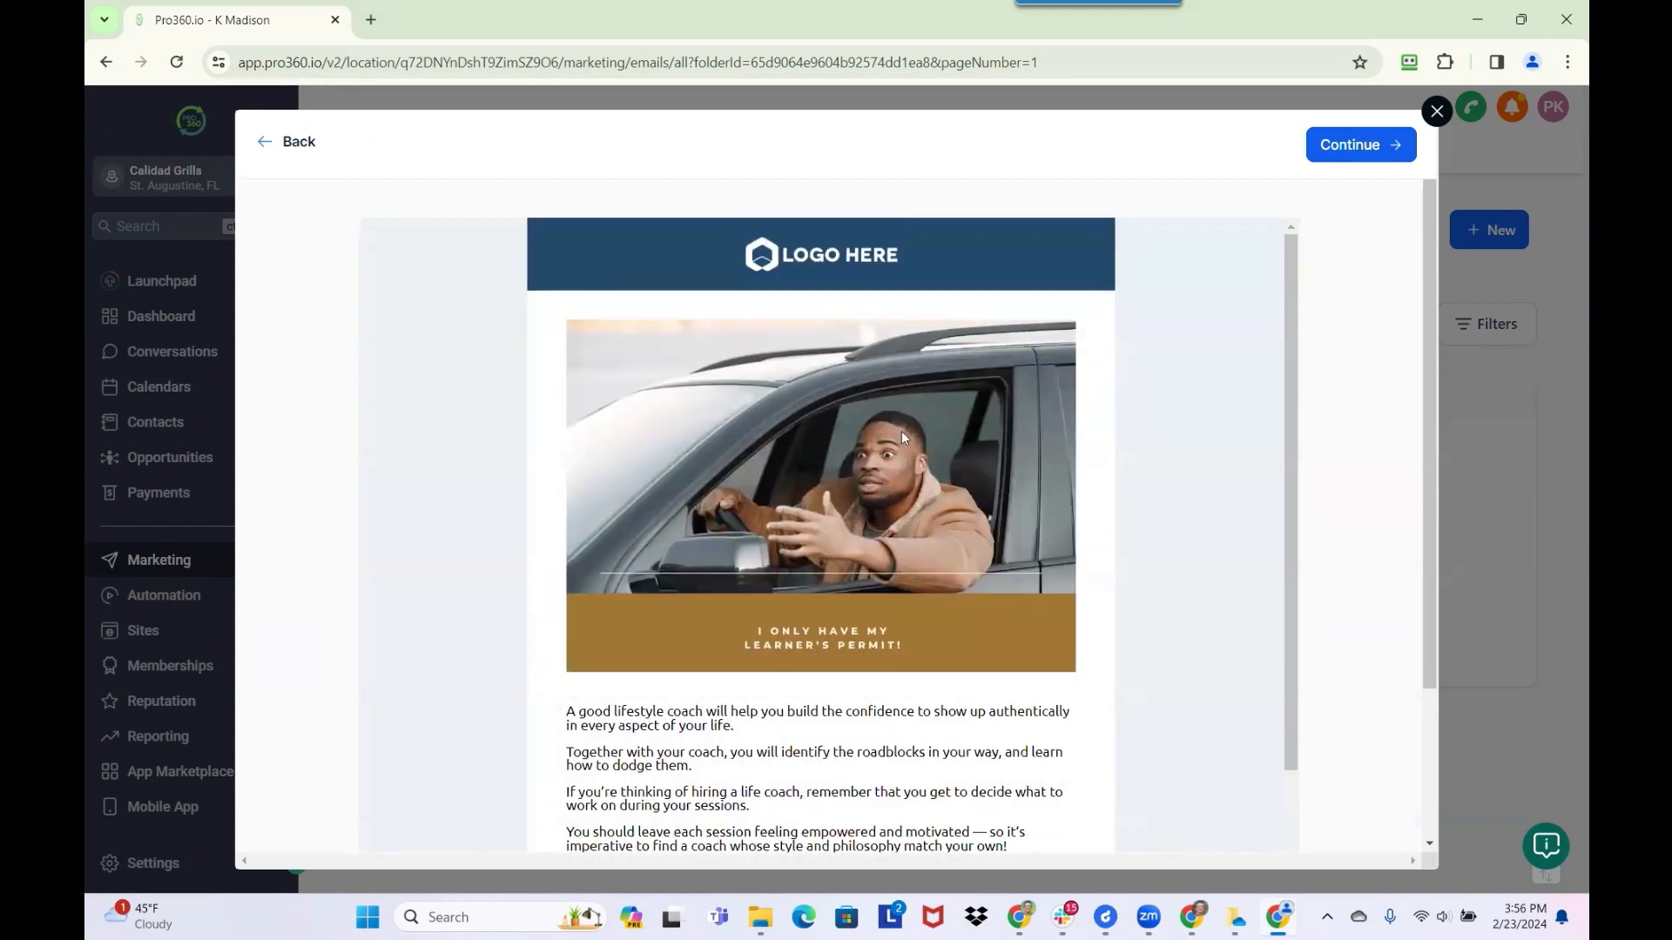
{"action": "scroll", "coordinate": [848, 505], "scroll_direction": "down", "scroll_amount": 3}
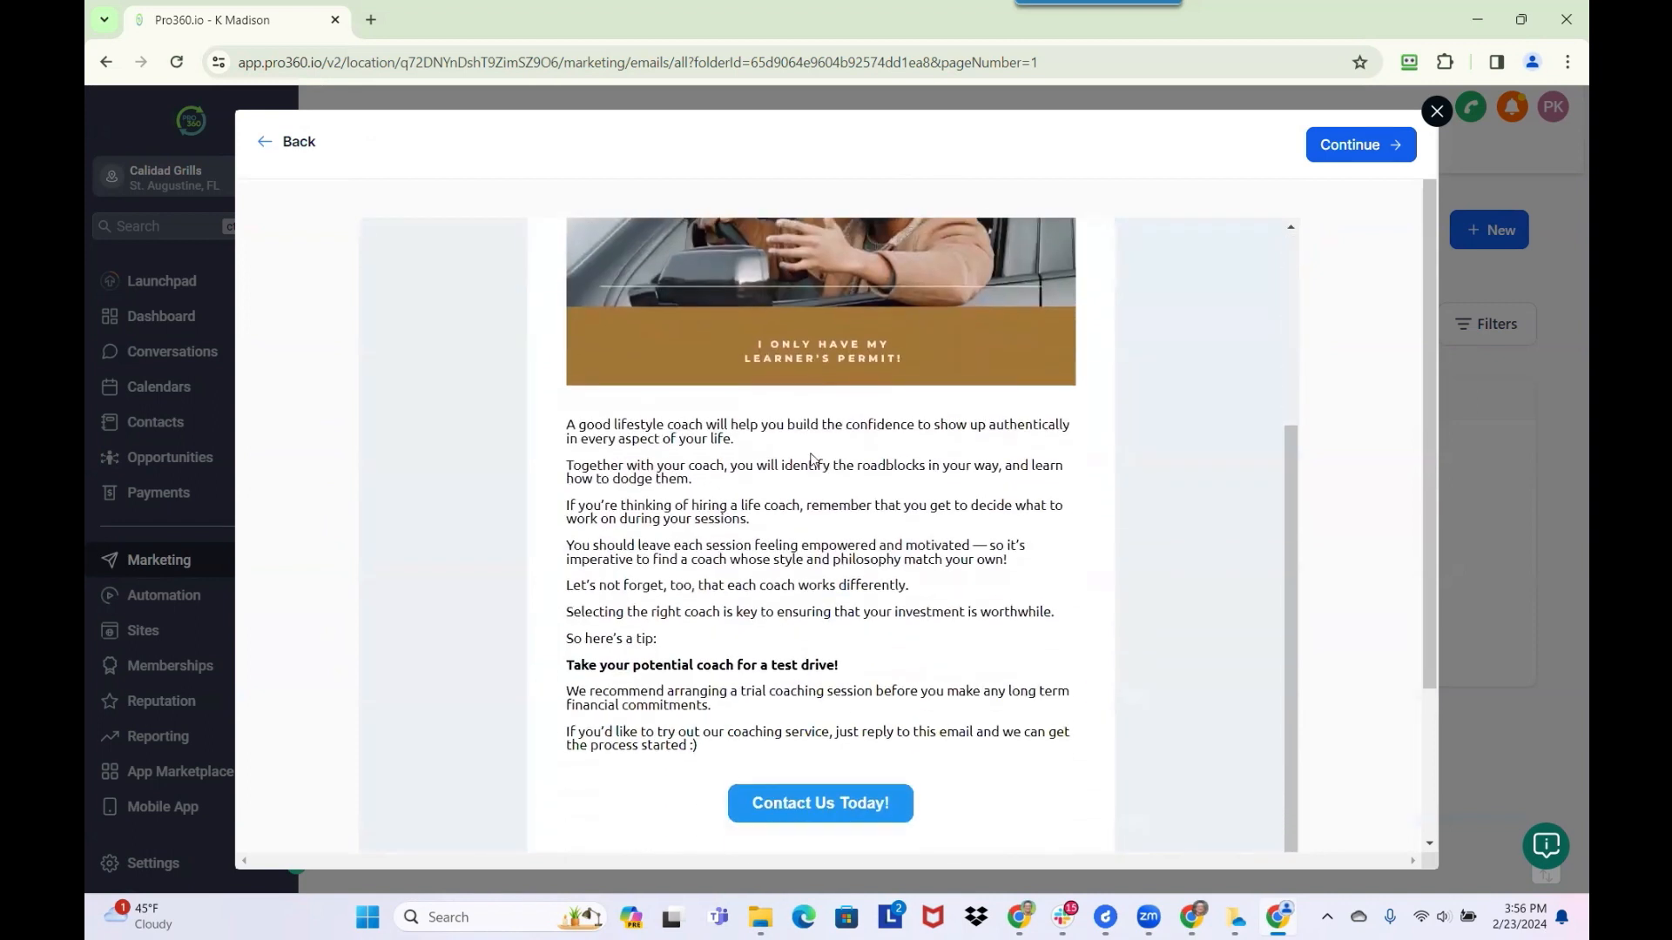
{"action": "scroll", "coordinate": [788, 570], "scroll_direction": "down", "scroll_amount": 2}
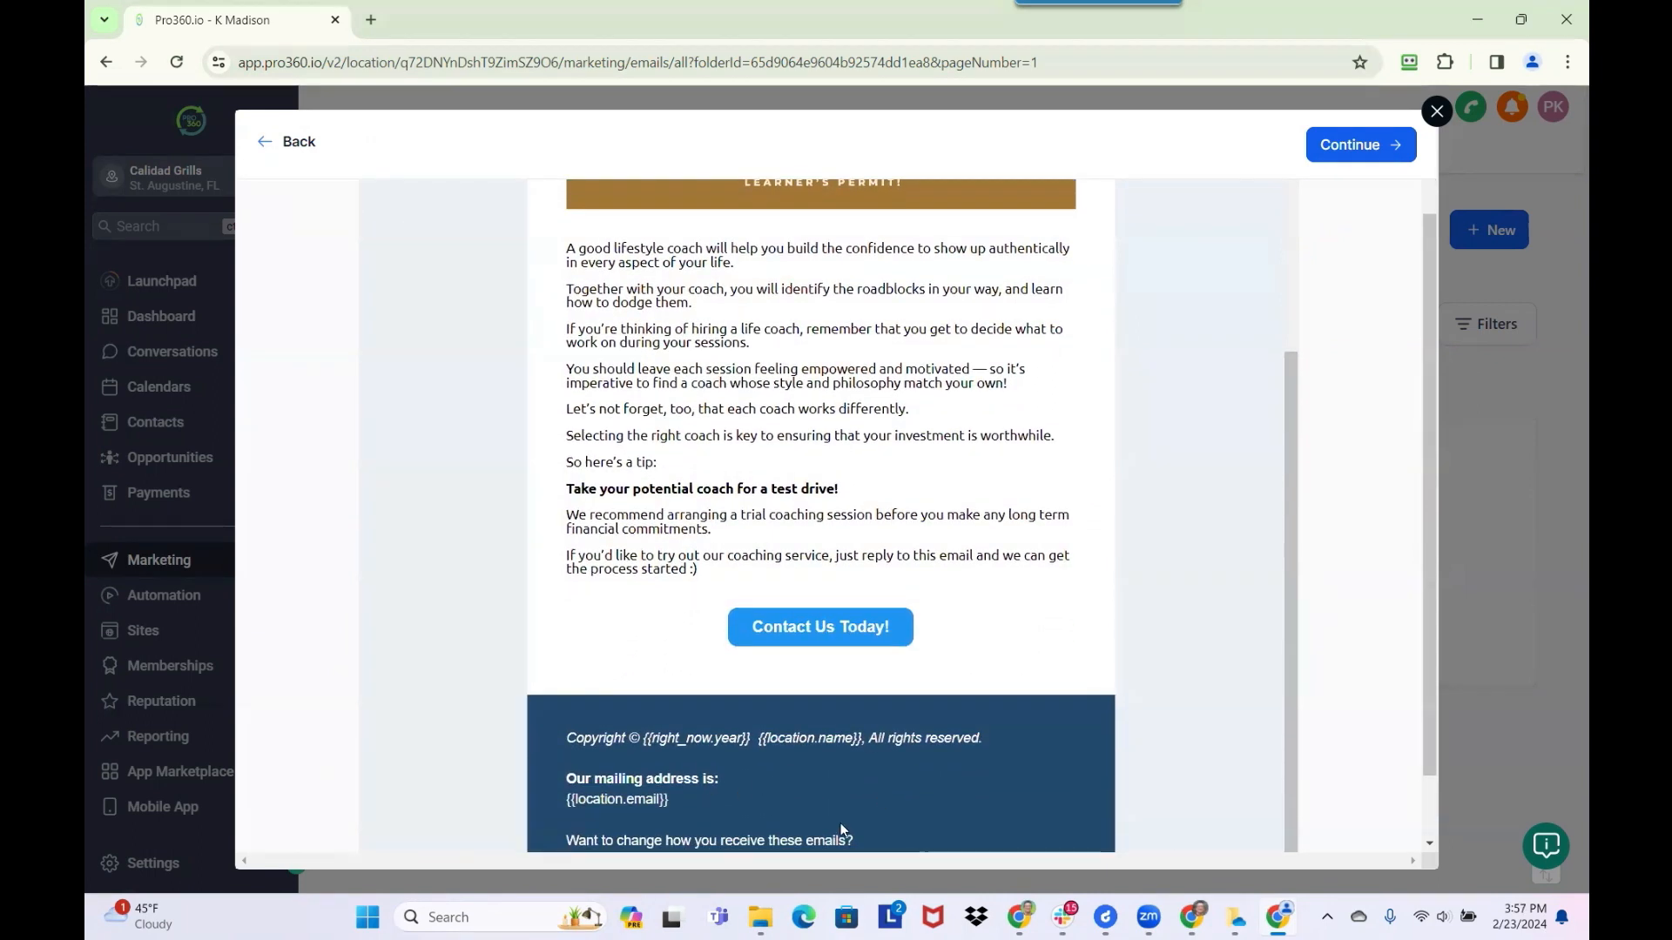
{"action": "scroll", "coordinate": [758, 644], "scroll_direction": "up", "scroll_amount": 4}
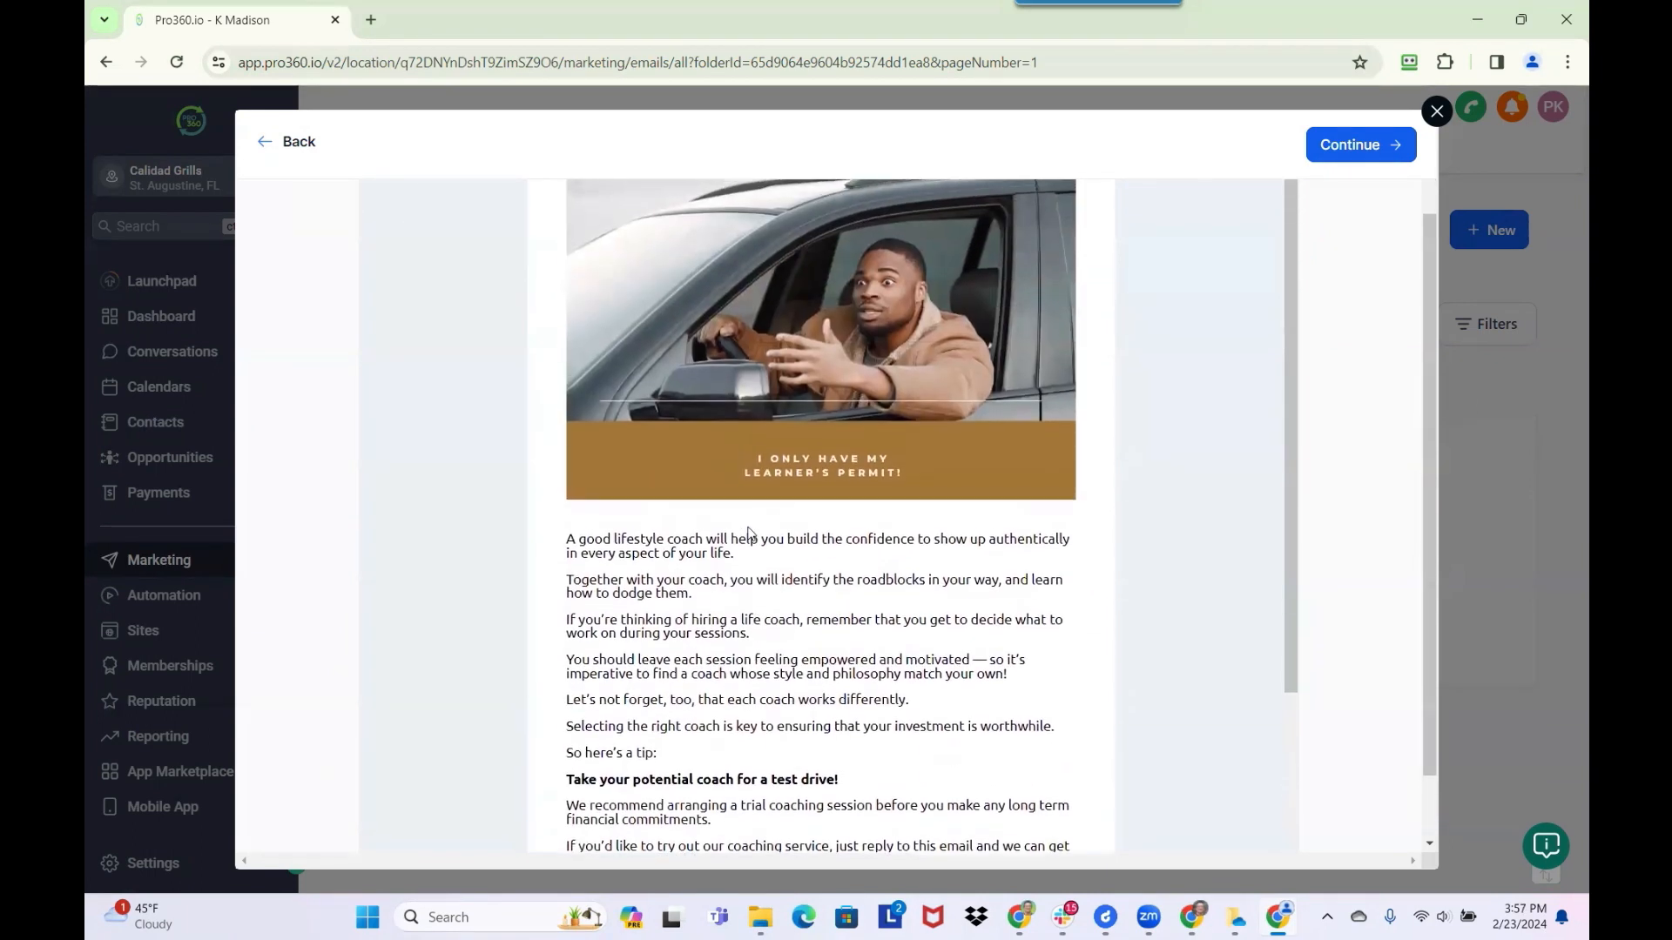
{"action": "scroll", "coordinate": [641, 415], "scroll_direction": "up", "scroll_amount": 1}
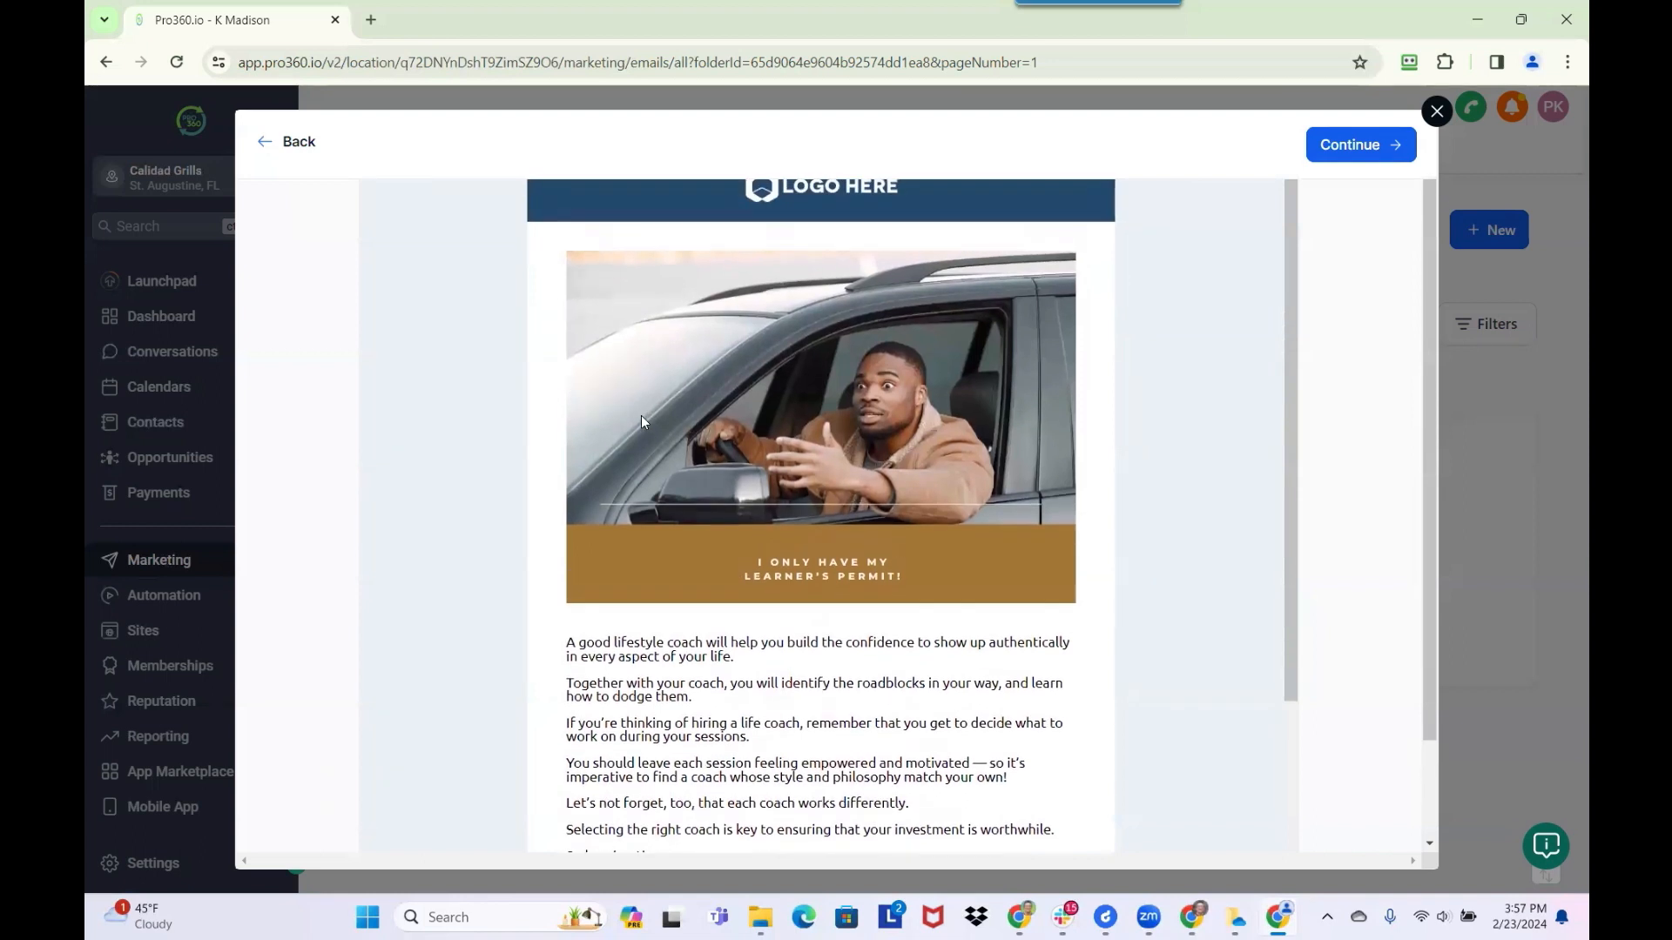
{"action": "left_click", "coordinate": [298, 143]}
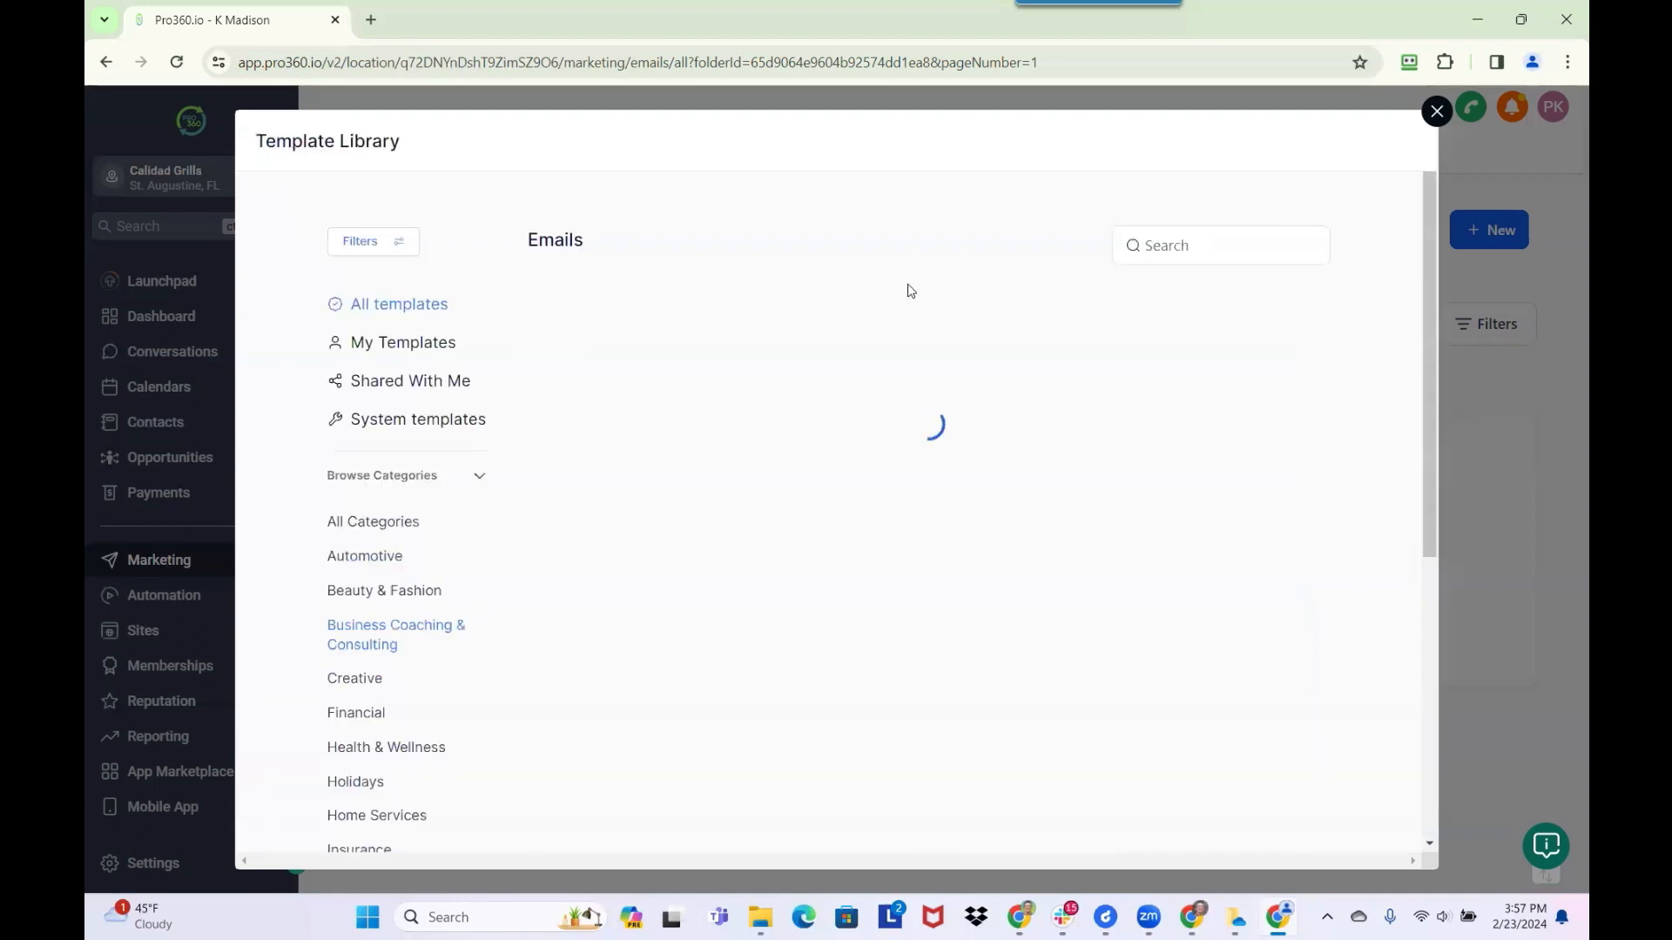
- Preview the Lifestyle Coaching Generic 6 template's layout and return to the library
{"action": "scroll", "coordinate": [1034, 499], "scroll_direction": "down", "scroll_amount": 5}
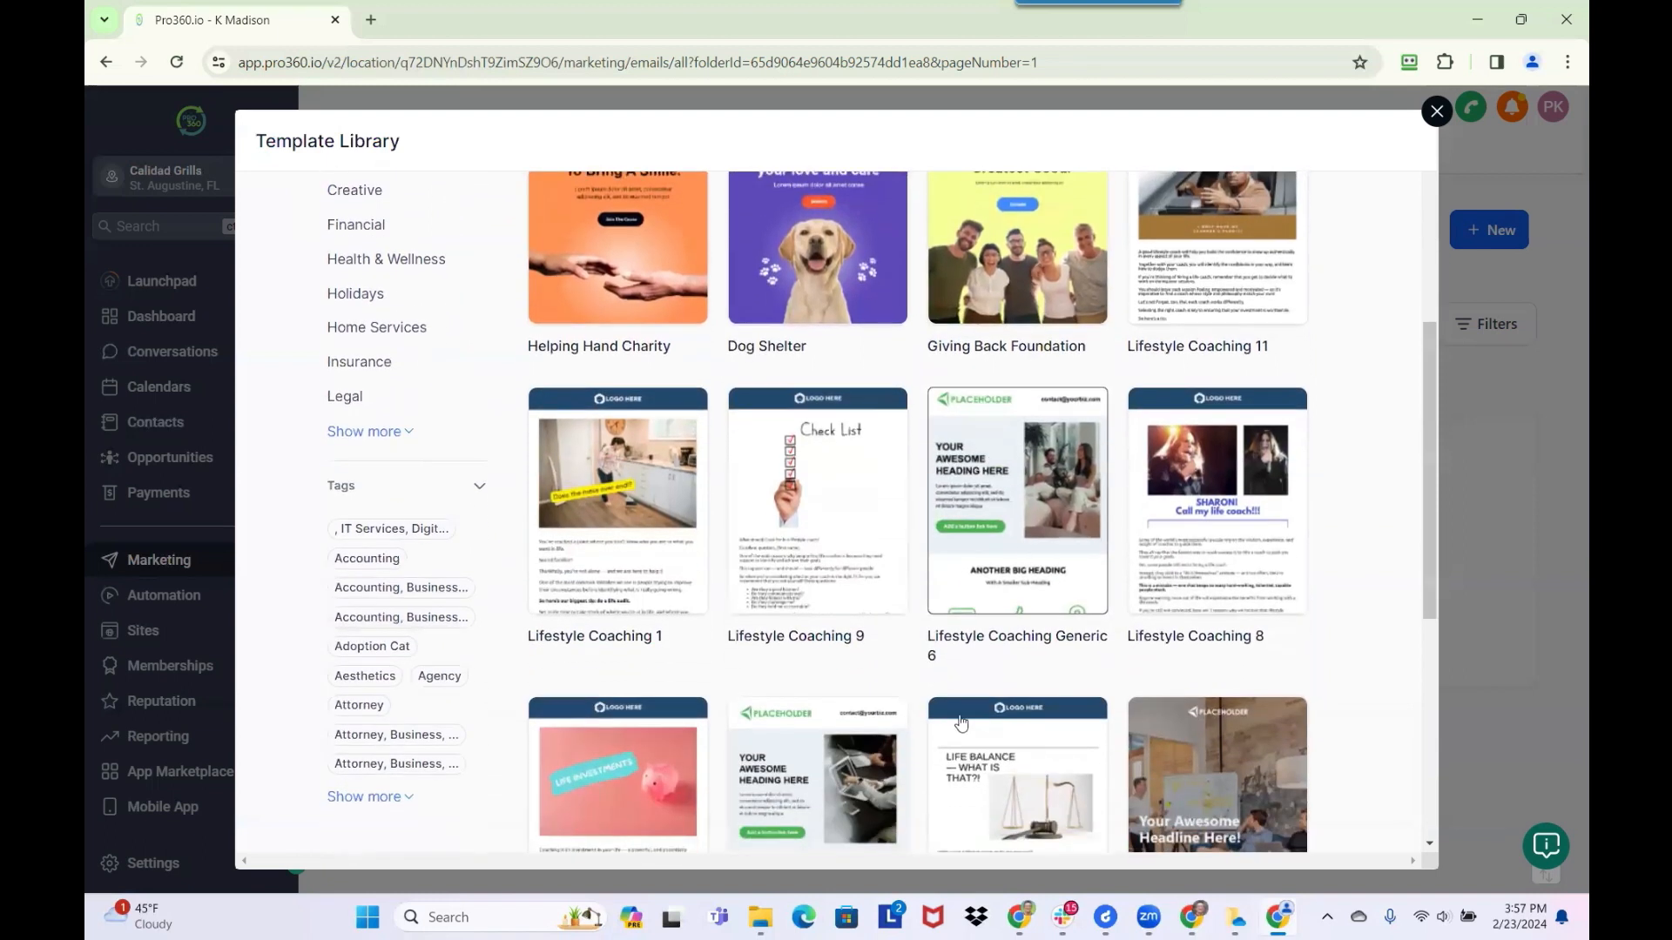
{"action": "mouse_move", "coordinate": [1034, 597]}
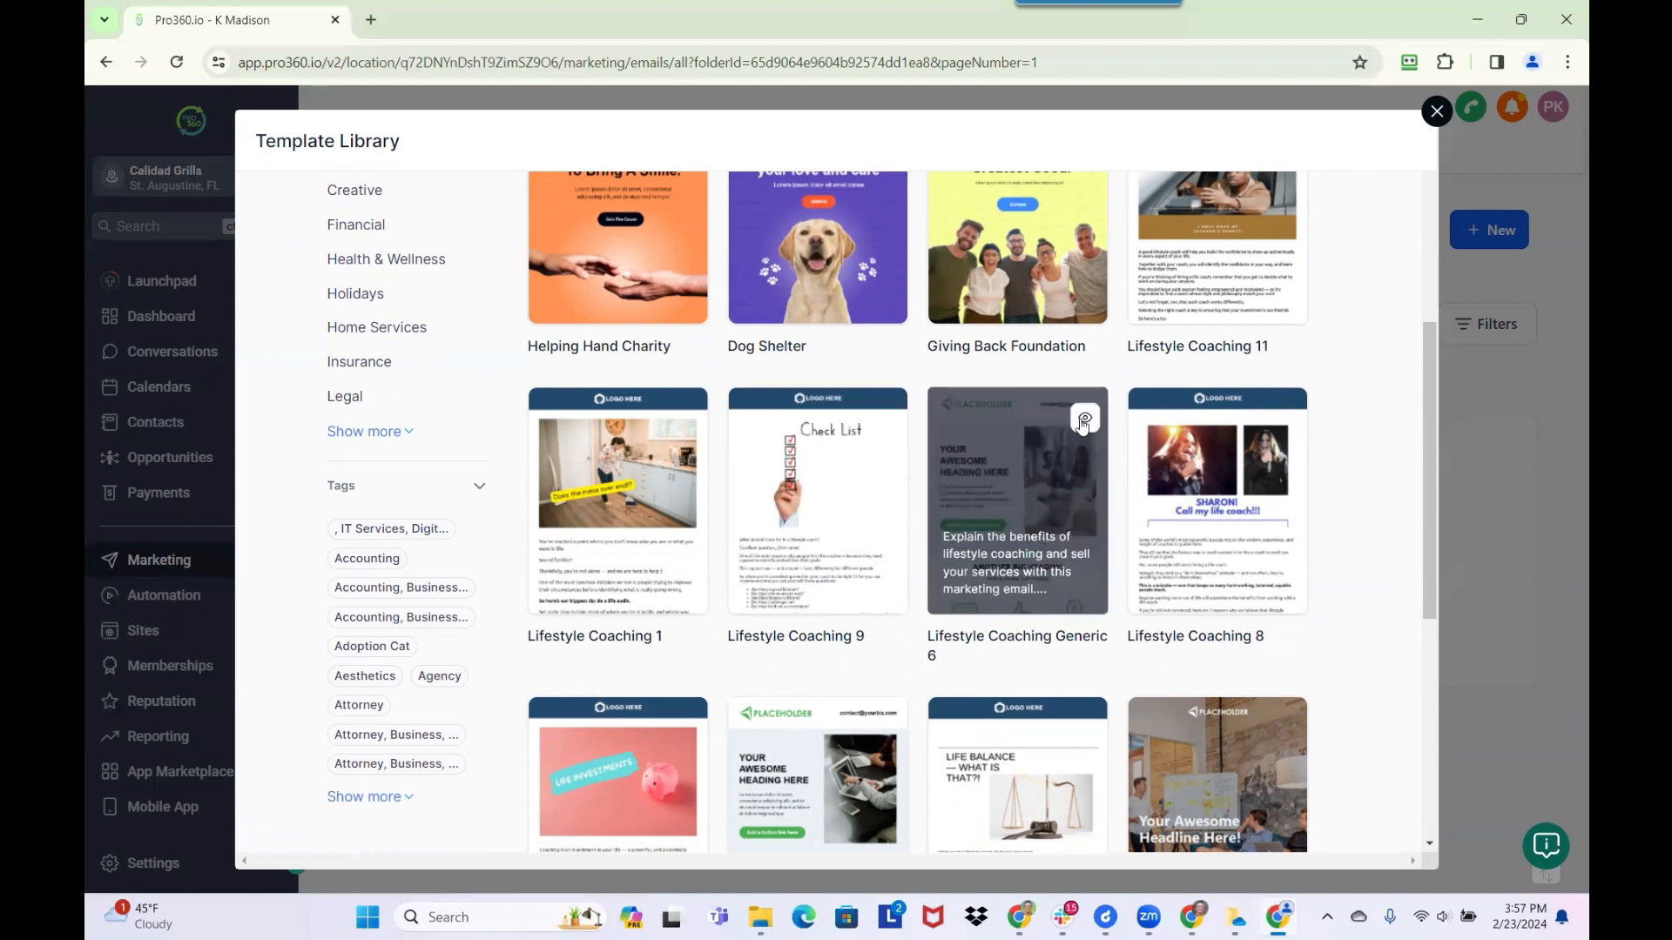
{"action": "left_click", "coordinate": [1083, 421]}
{"action": "scroll", "coordinate": [907, 519], "scroll_direction": "down", "scroll_amount": 7}
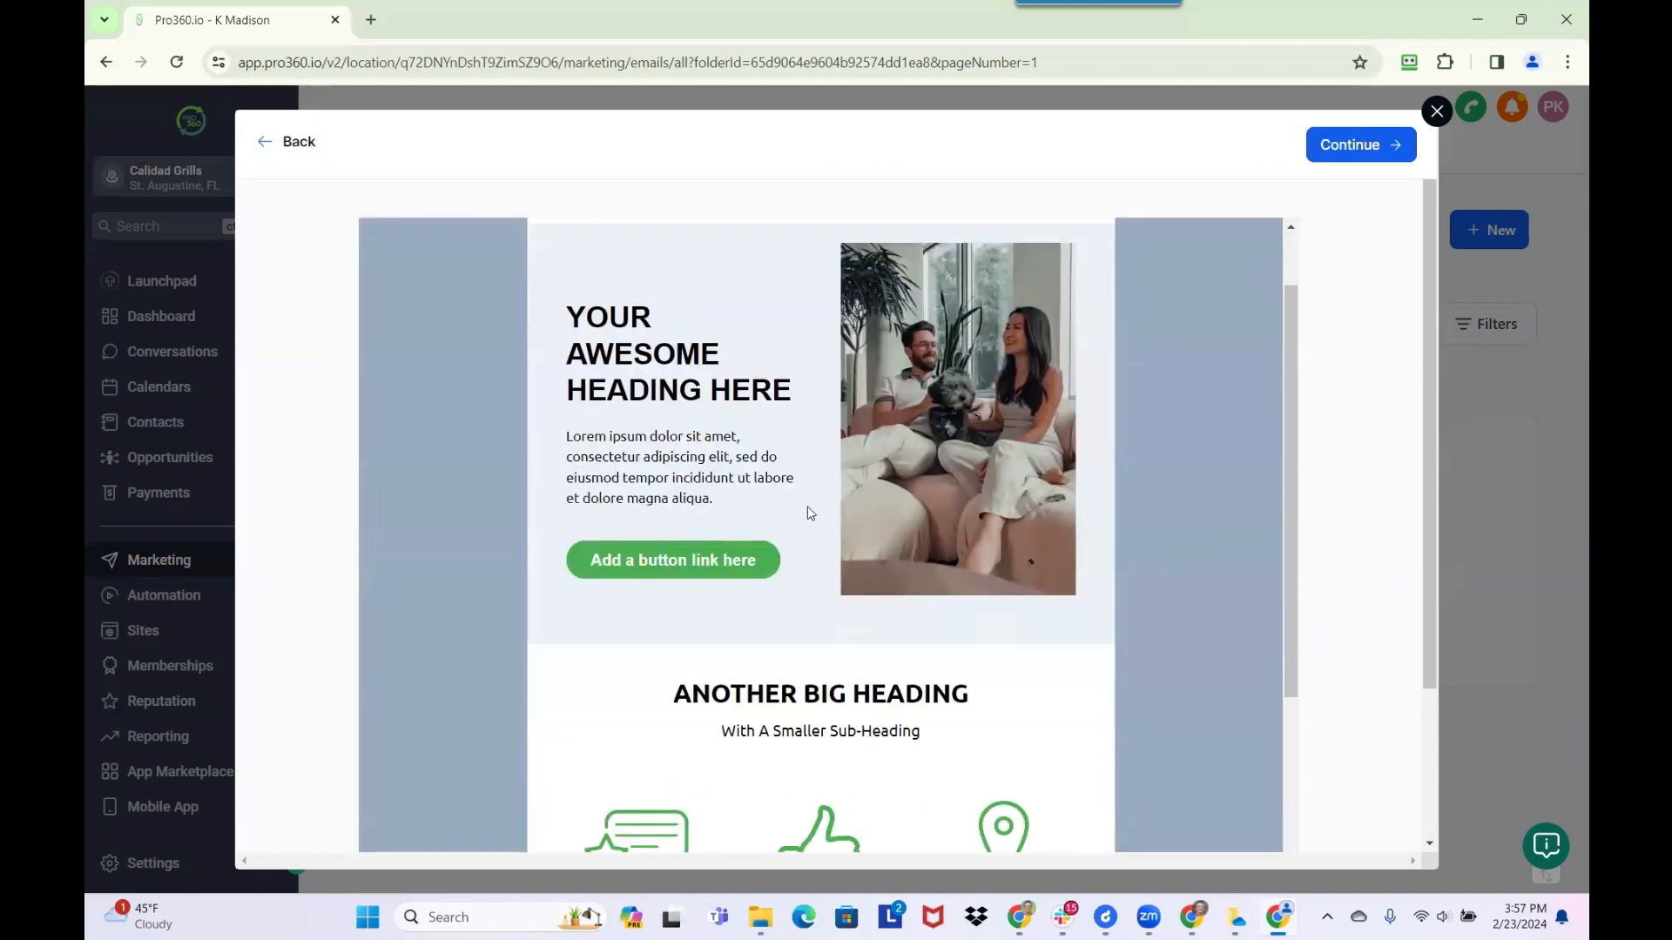
{"action": "scroll", "coordinate": [802, 625], "scroll_direction": "up", "scroll_amount": 8}
{"action": "left_click", "coordinate": [288, 141]}
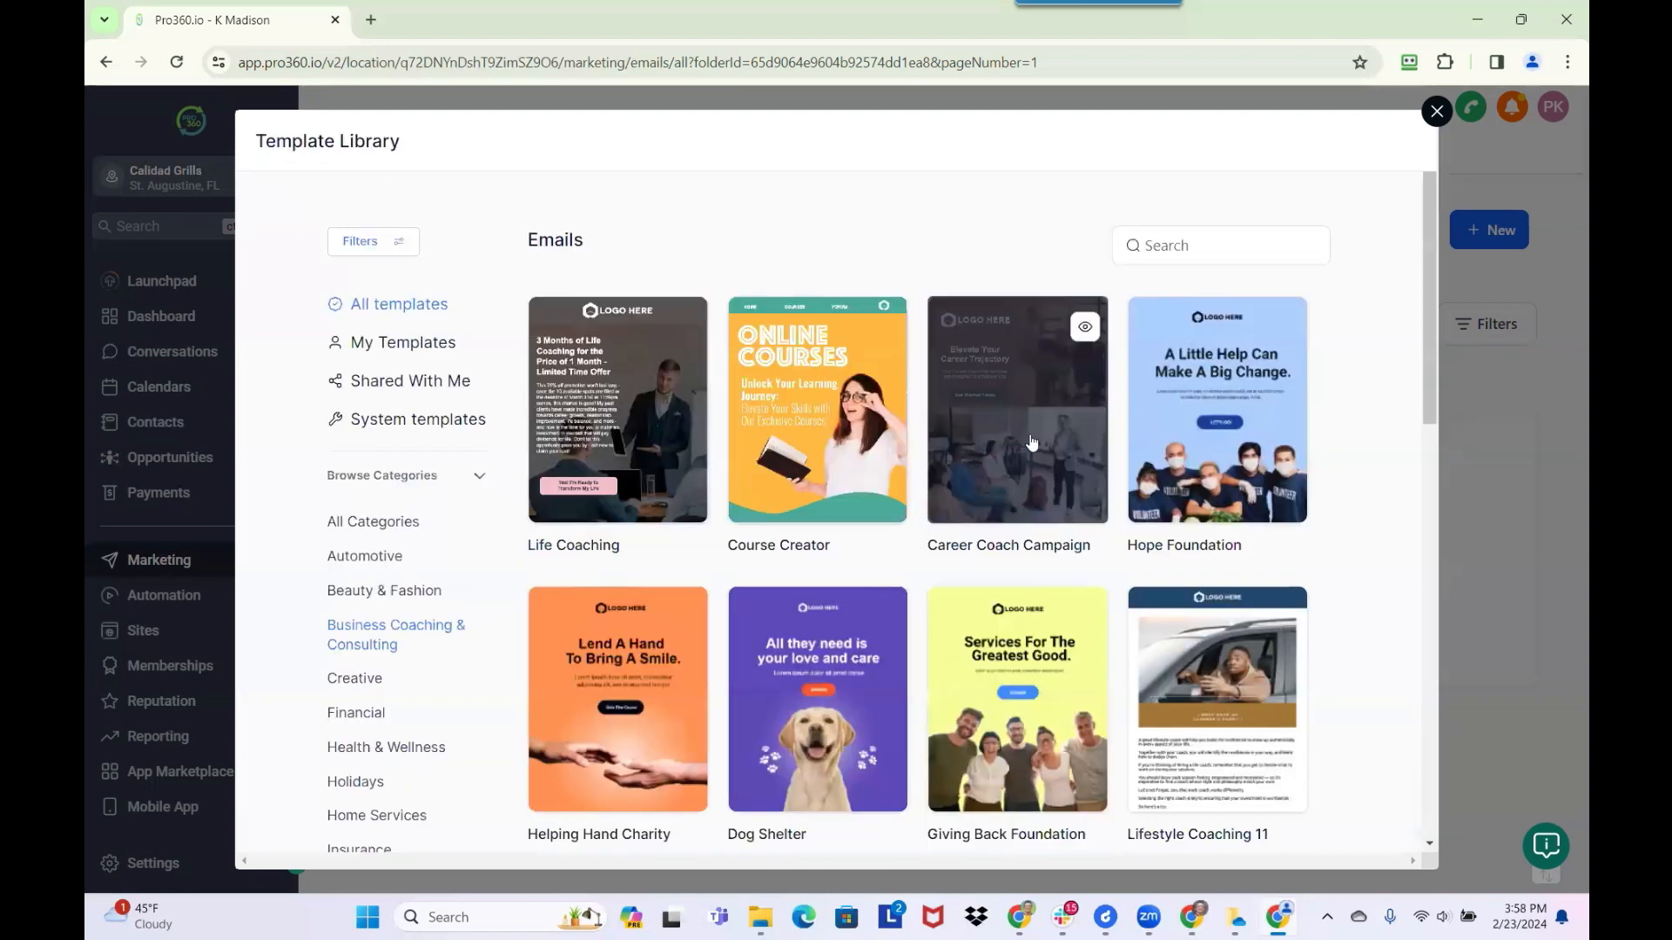
- Preview the Career Coach Campaign template, examine its sections from header to footer, and return to the library
{"action": "left_click", "coordinate": [1072, 337]}
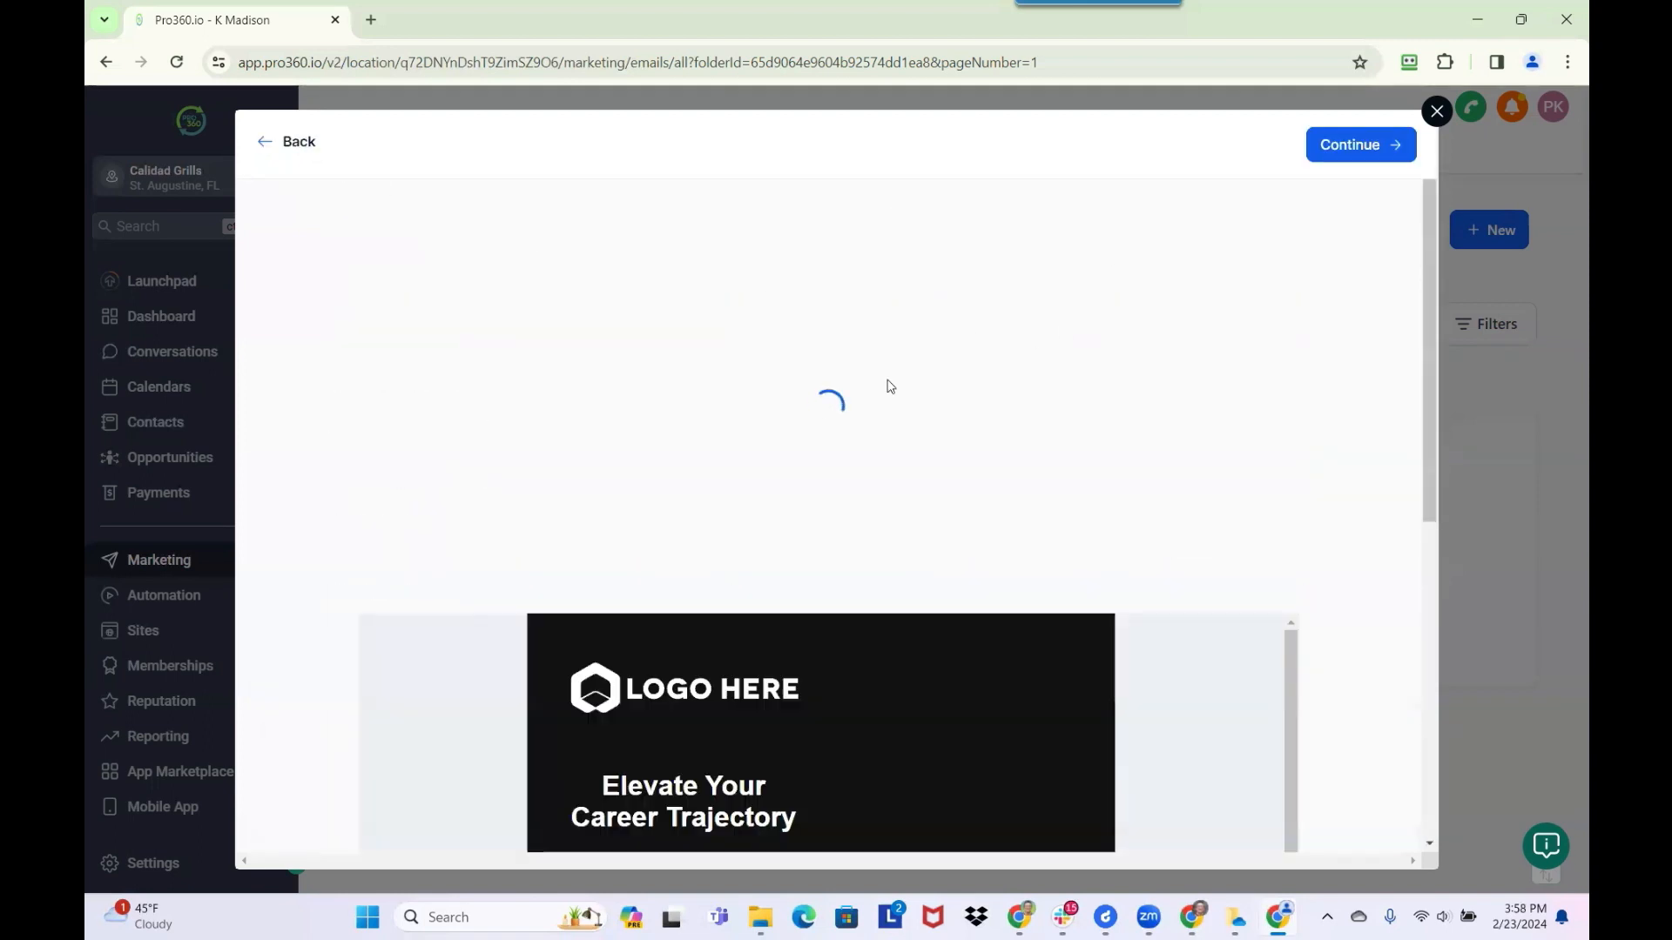
{"action": "scroll", "coordinate": [813, 446], "scroll_direction": "down", "scroll_amount": 3}
{"action": "scroll", "coordinate": [813, 445], "scroll_direction": "down", "scroll_amount": 10}
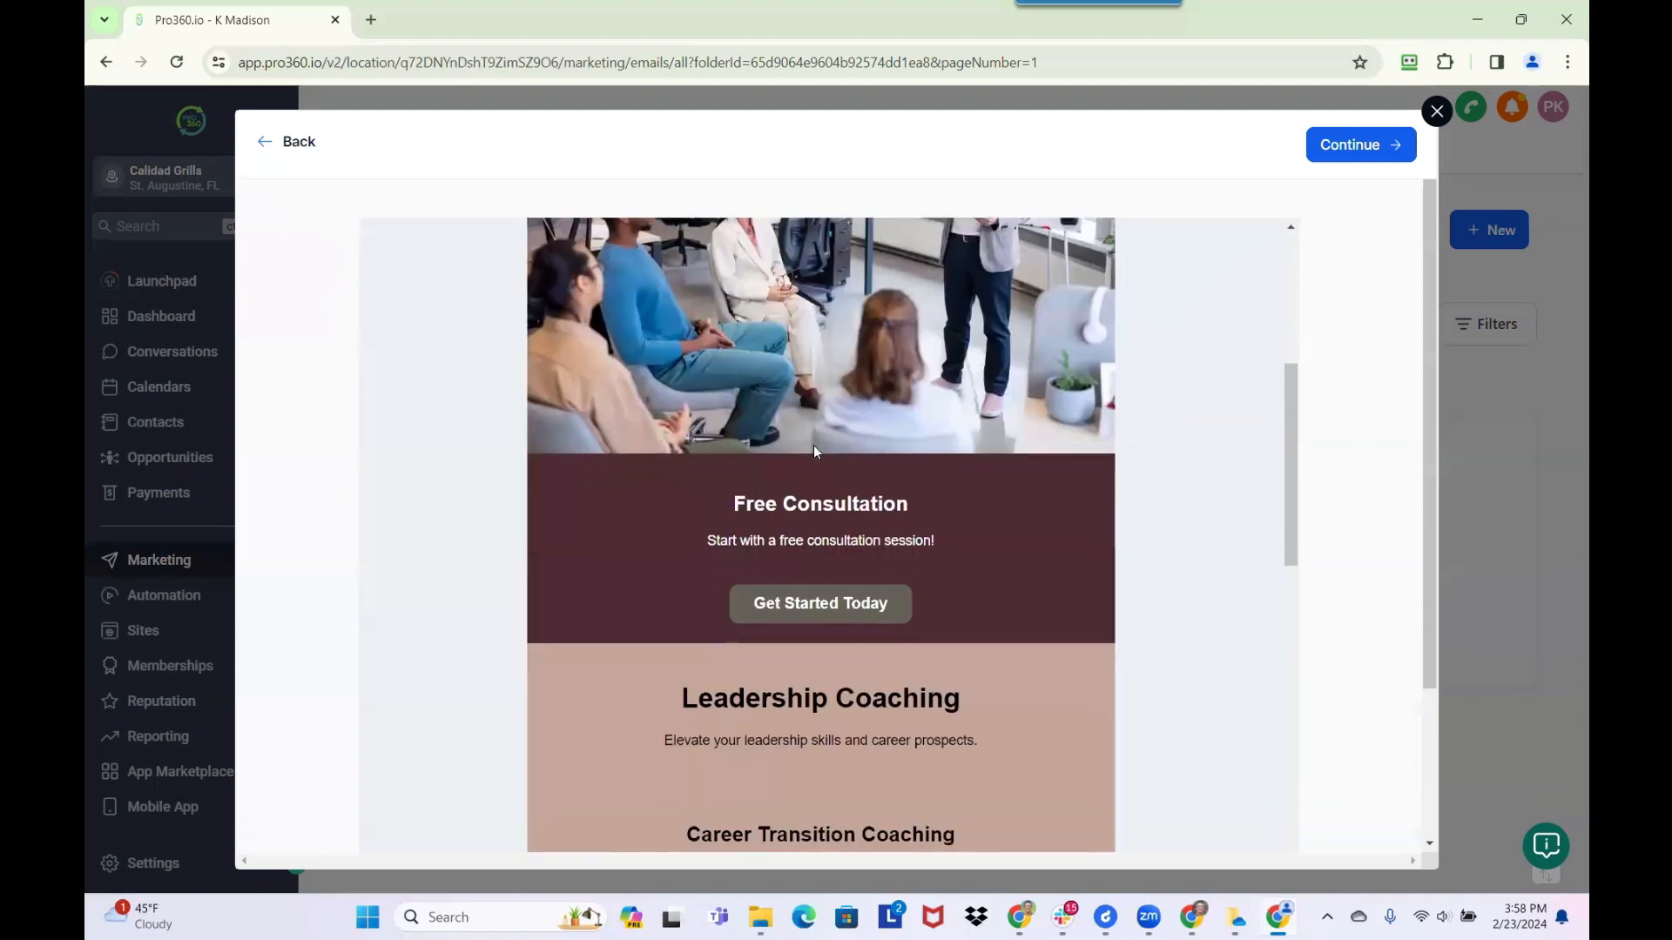
{"action": "scroll", "coordinate": [814, 442], "scroll_direction": "down", "scroll_amount": 10}
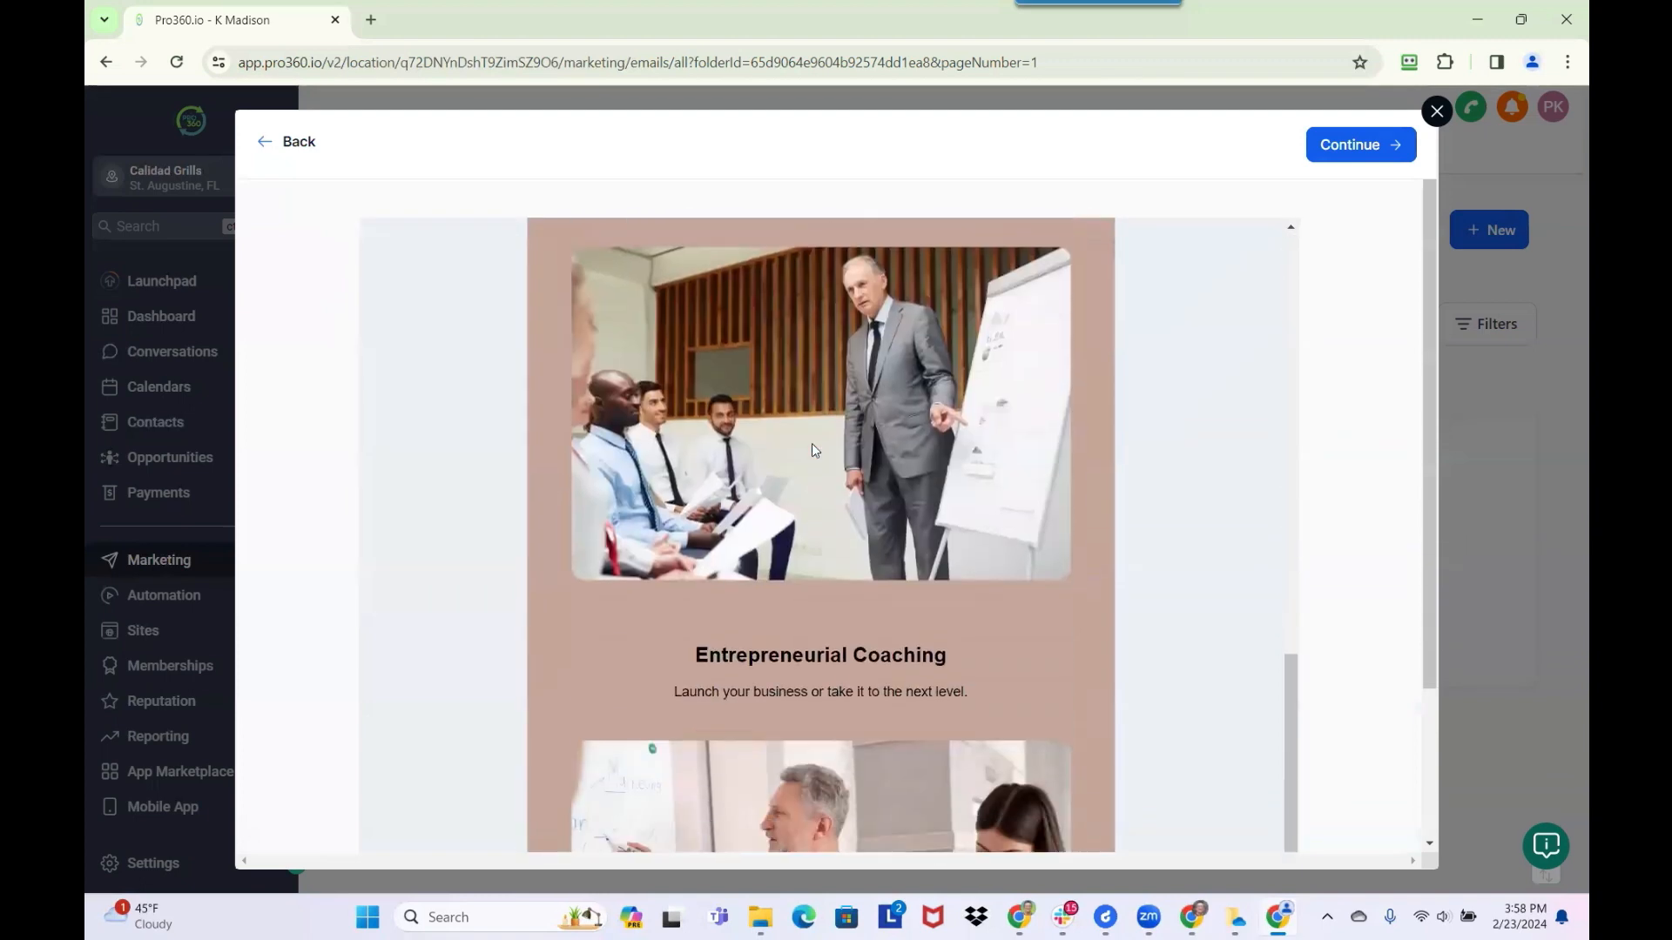
{"action": "scroll", "coordinate": [811, 446], "scroll_direction": "down", "scroll_amount": 3}
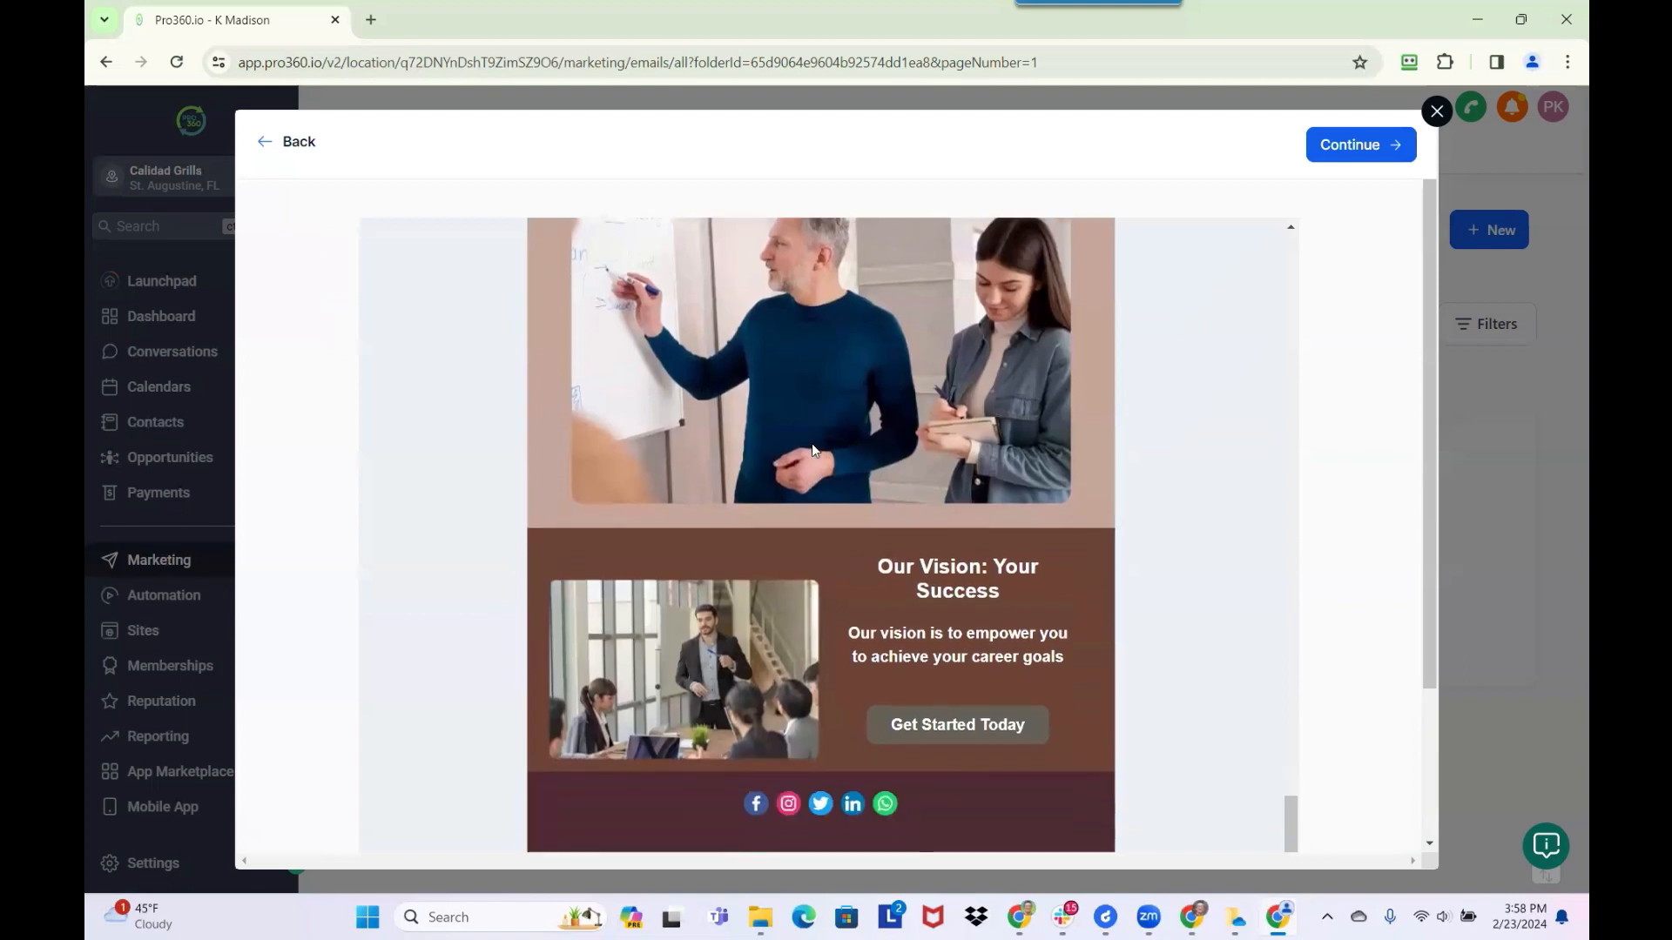
{"action": "scroll", "coordinate": [811, 446], "scroll_direction": "up", "scroll_amount": 8}
{"action": "scroll", "coordinate": [812, 443], "scroll_direction": "up", "scroll_amount": 12}
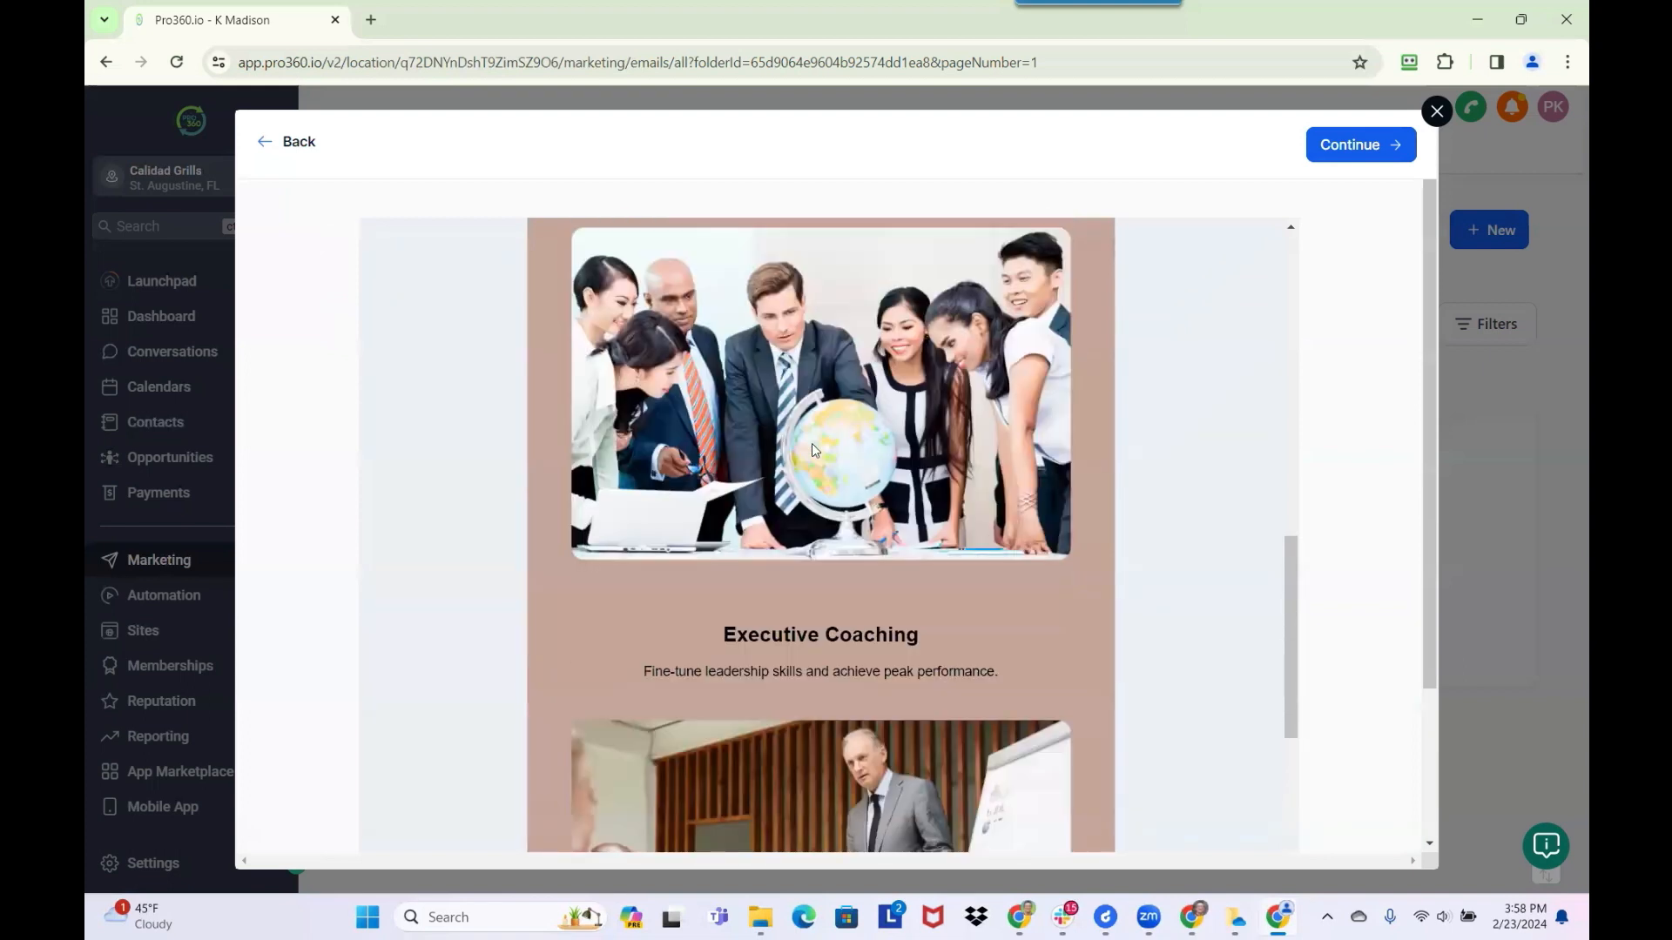
{"action": "scroll", "coordinate": [818, 497], "scroll_direction": "up", "scroll_amount": 1}
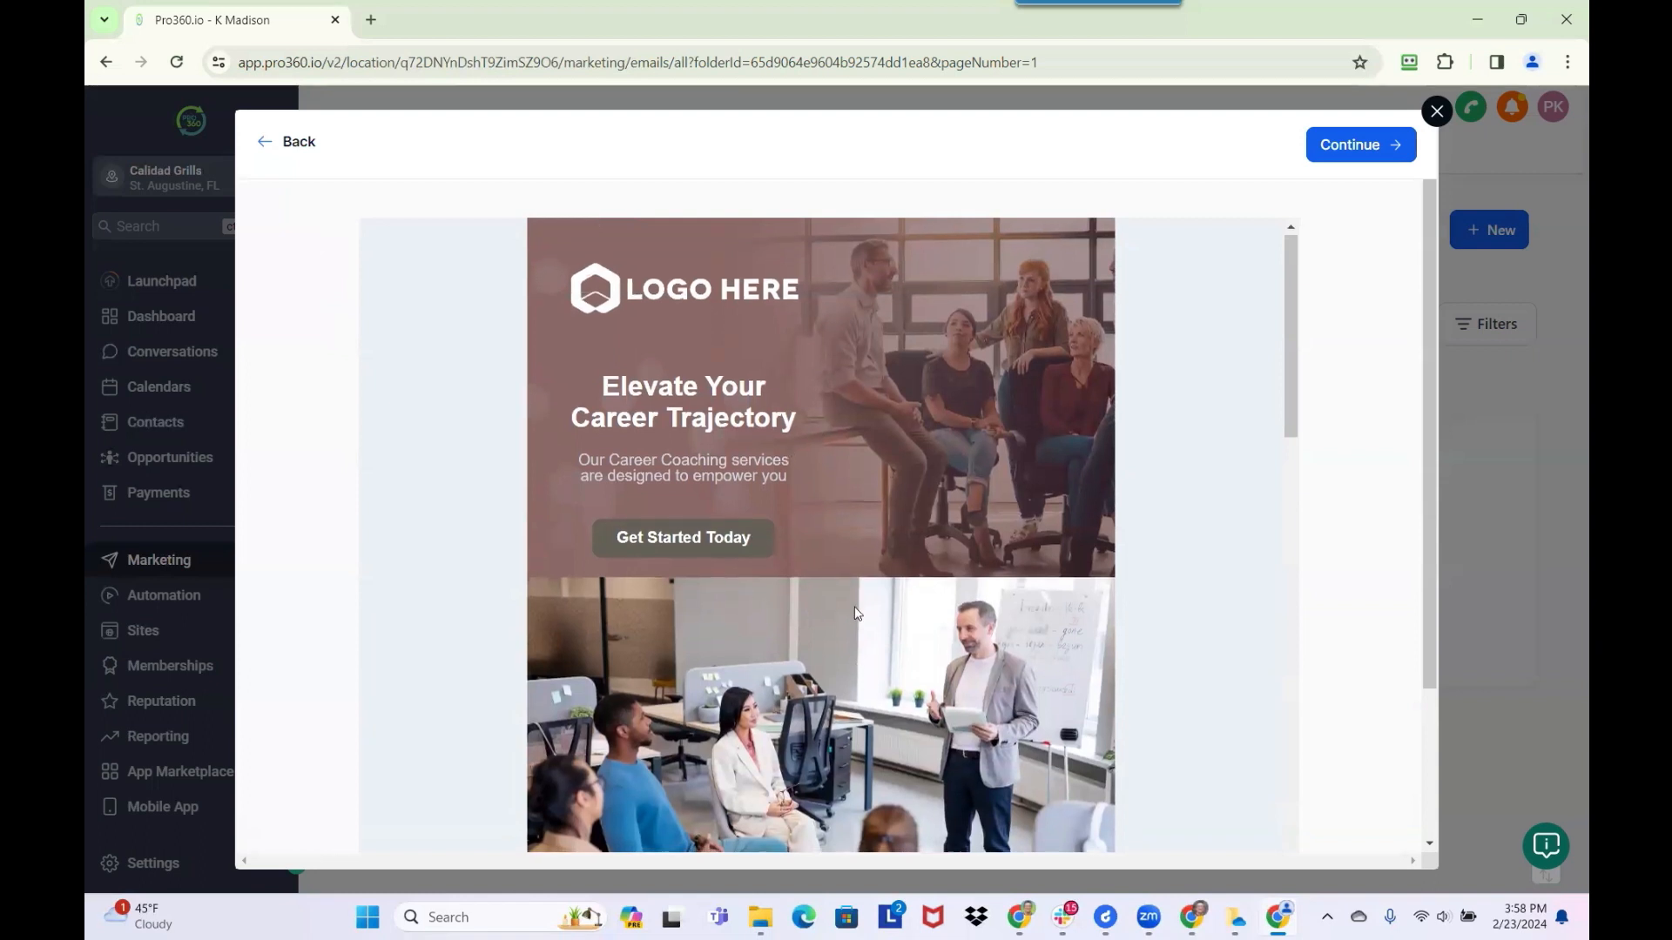
{"action": "scroll", "coordinate": [819, 618], "scroll_direction": "down", "scroll_amount": 5}
{"action": "scroll", "coordinate": [823, 618], "scroll_direction": "down", "scroll_amount": 7}
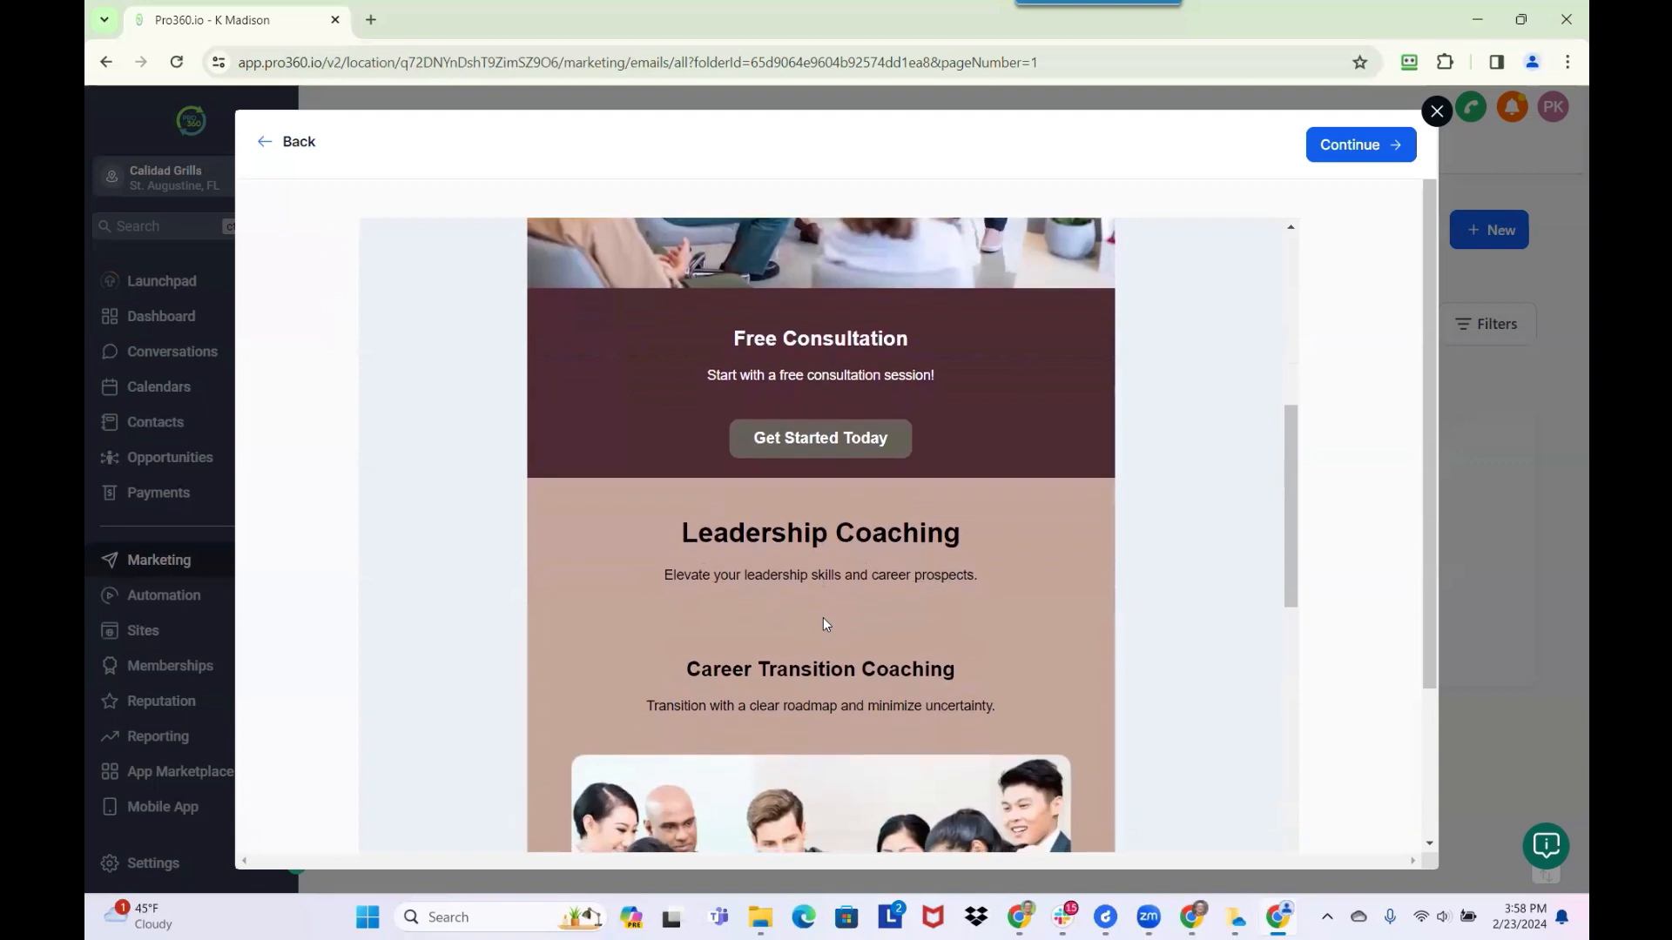
{"action": "left_click", "coordinate": [299, 142]}
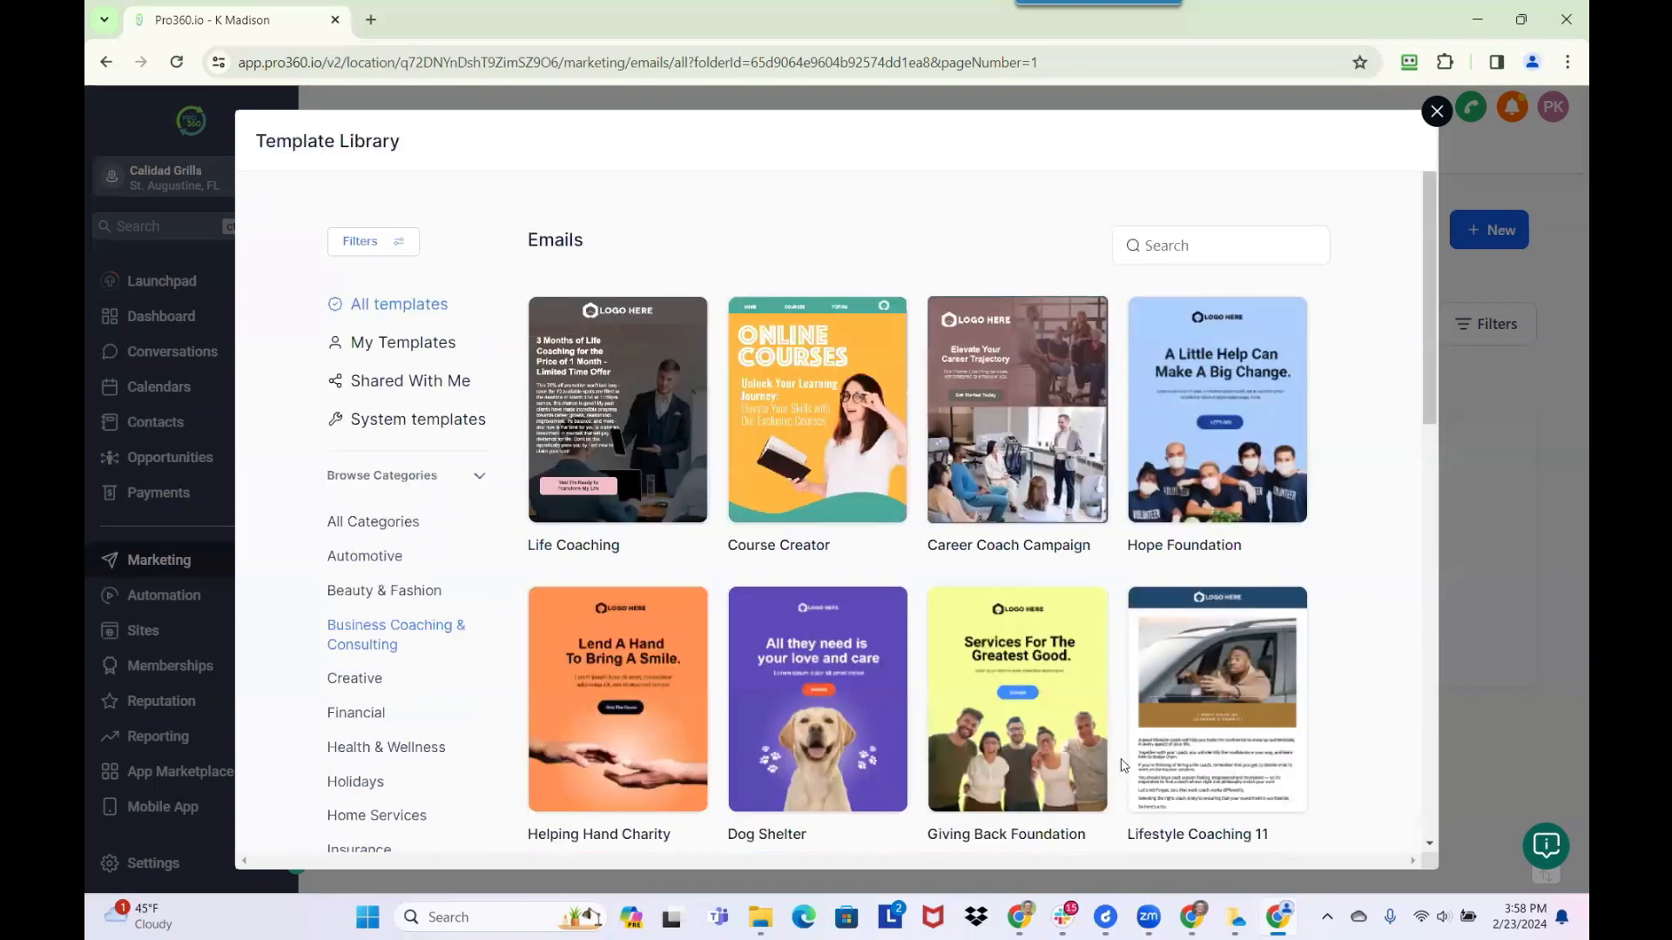
- Choose the Lifestyle Coaching 3 template after previewing it and continue with it into the email builder
{"action": "scroll", "coordinate": [1207, 744], "scroll_direction": "down", "scroll_amount": 4}
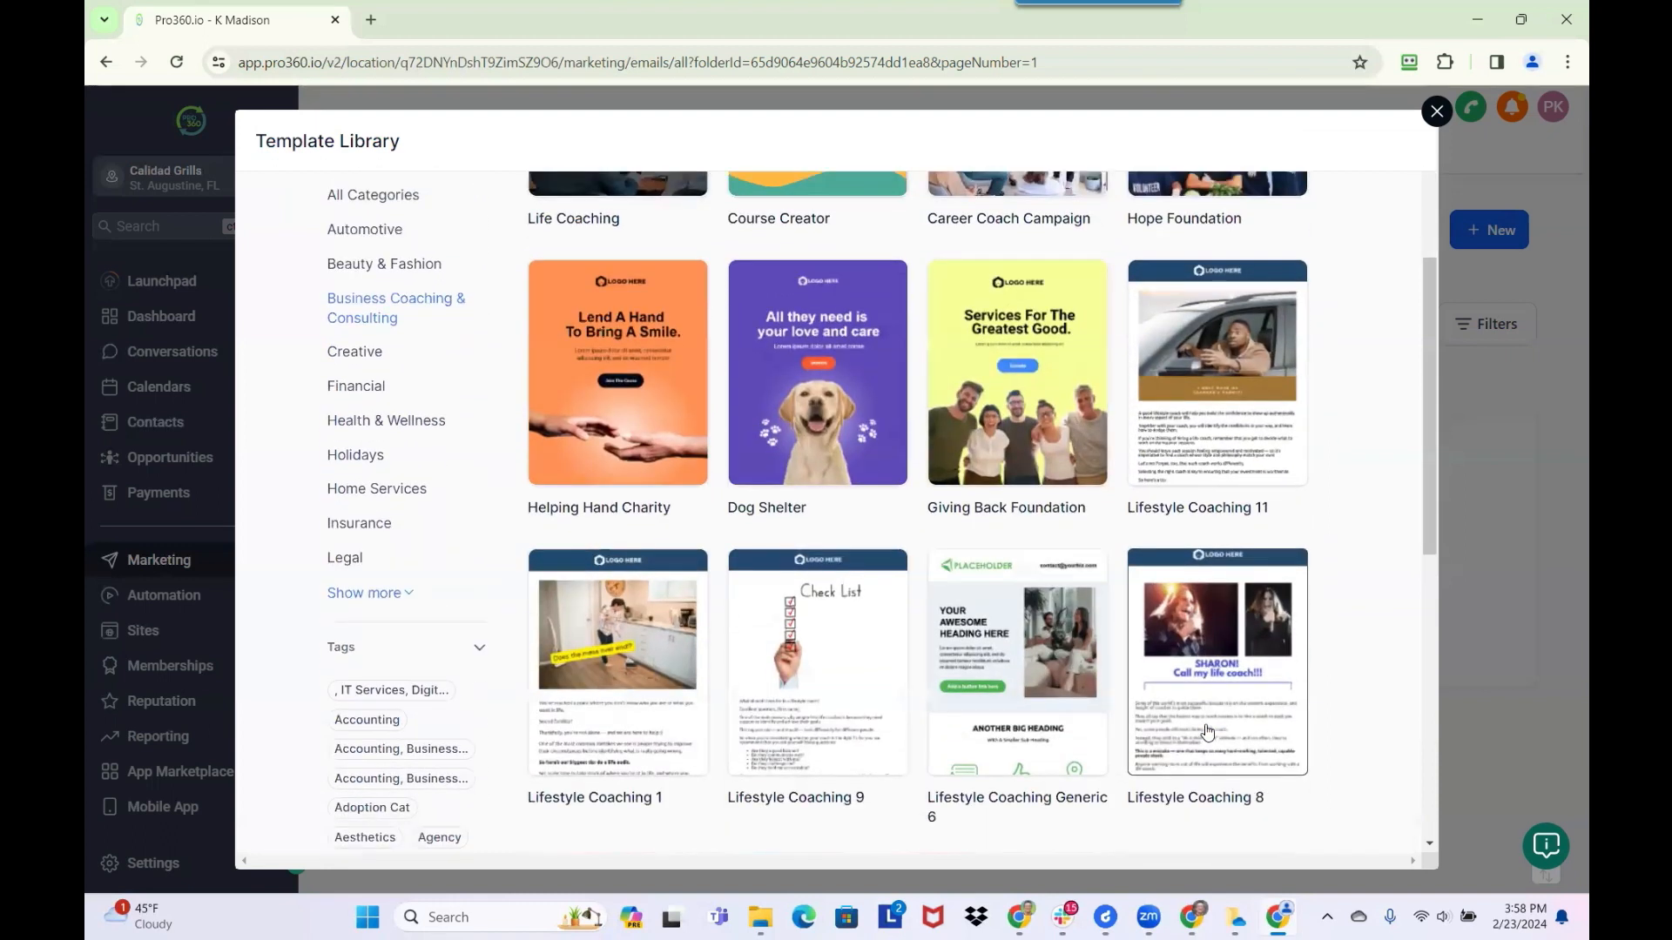
{"action": "scroll", "coordinate": [1207, 731], "scroll_direction": "down", "scroll_amount": 8}
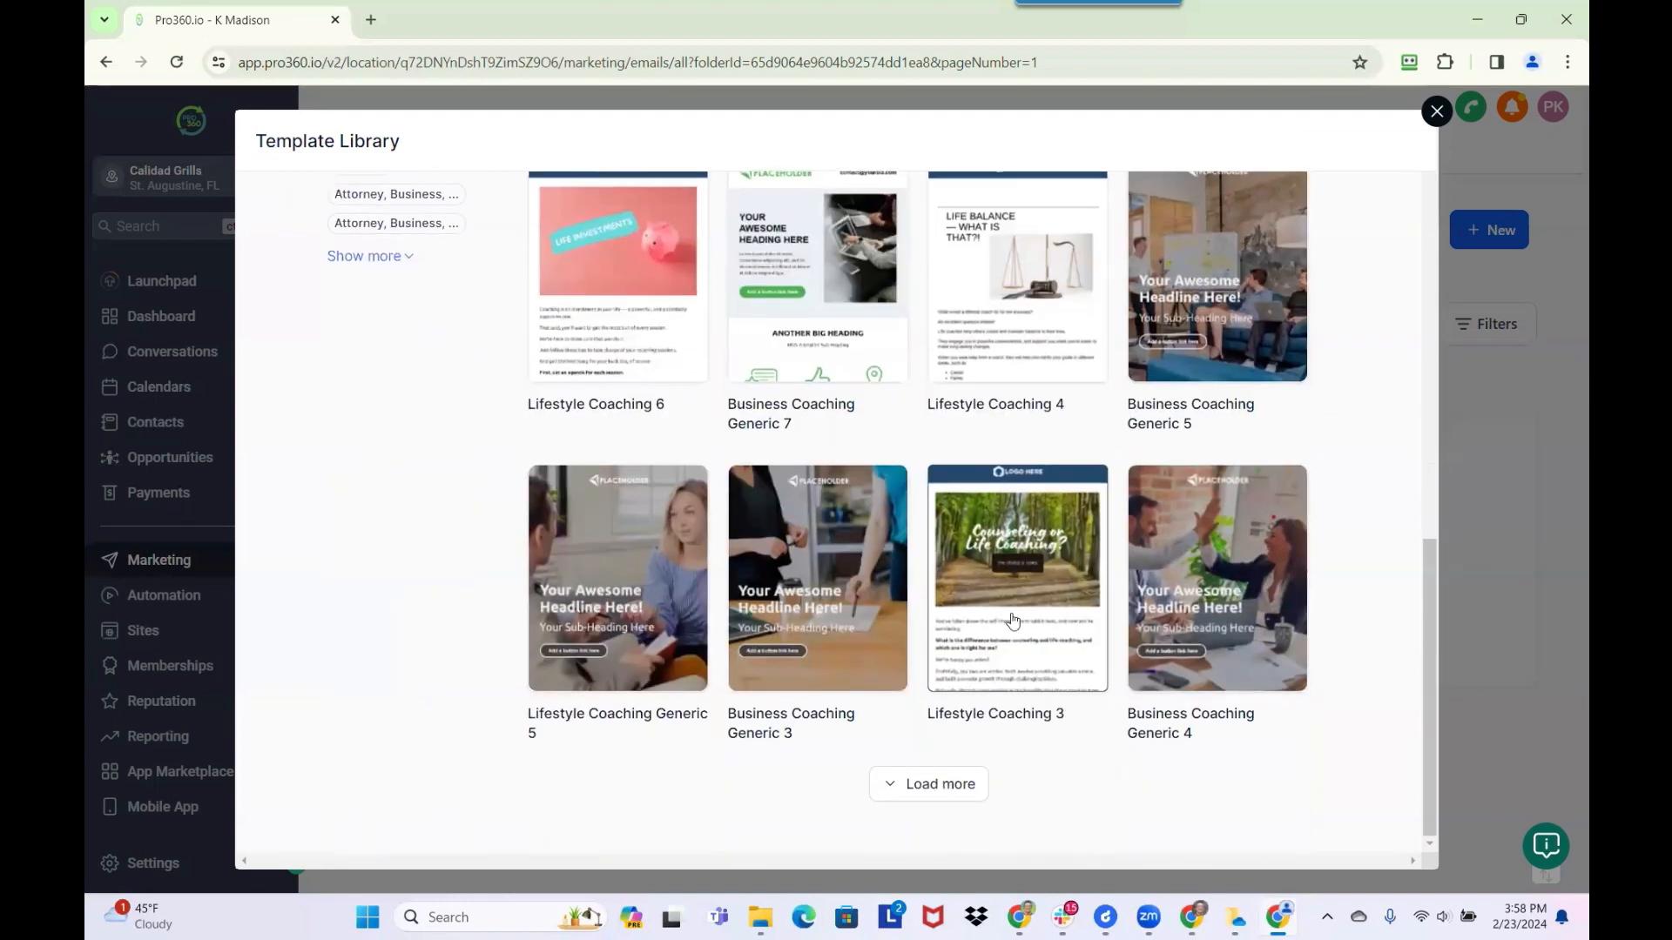
{"action": "mouse_move", "coordinate": [1005, 623]}
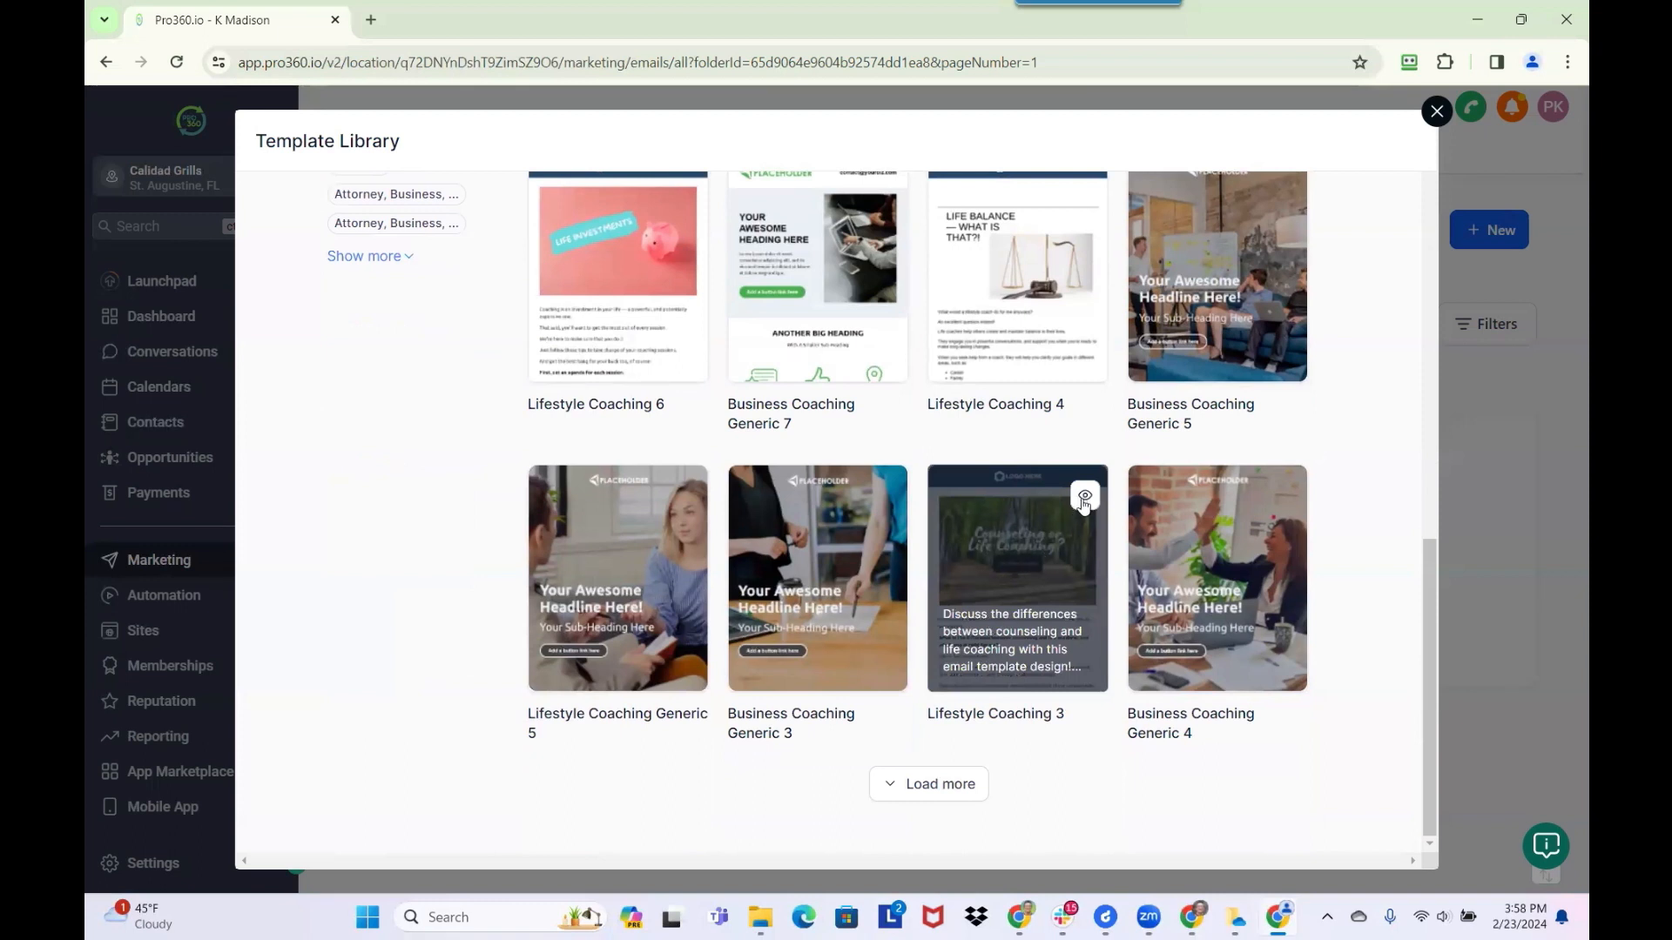
{"action": "left_click", "coordinate": [1084, 499]}
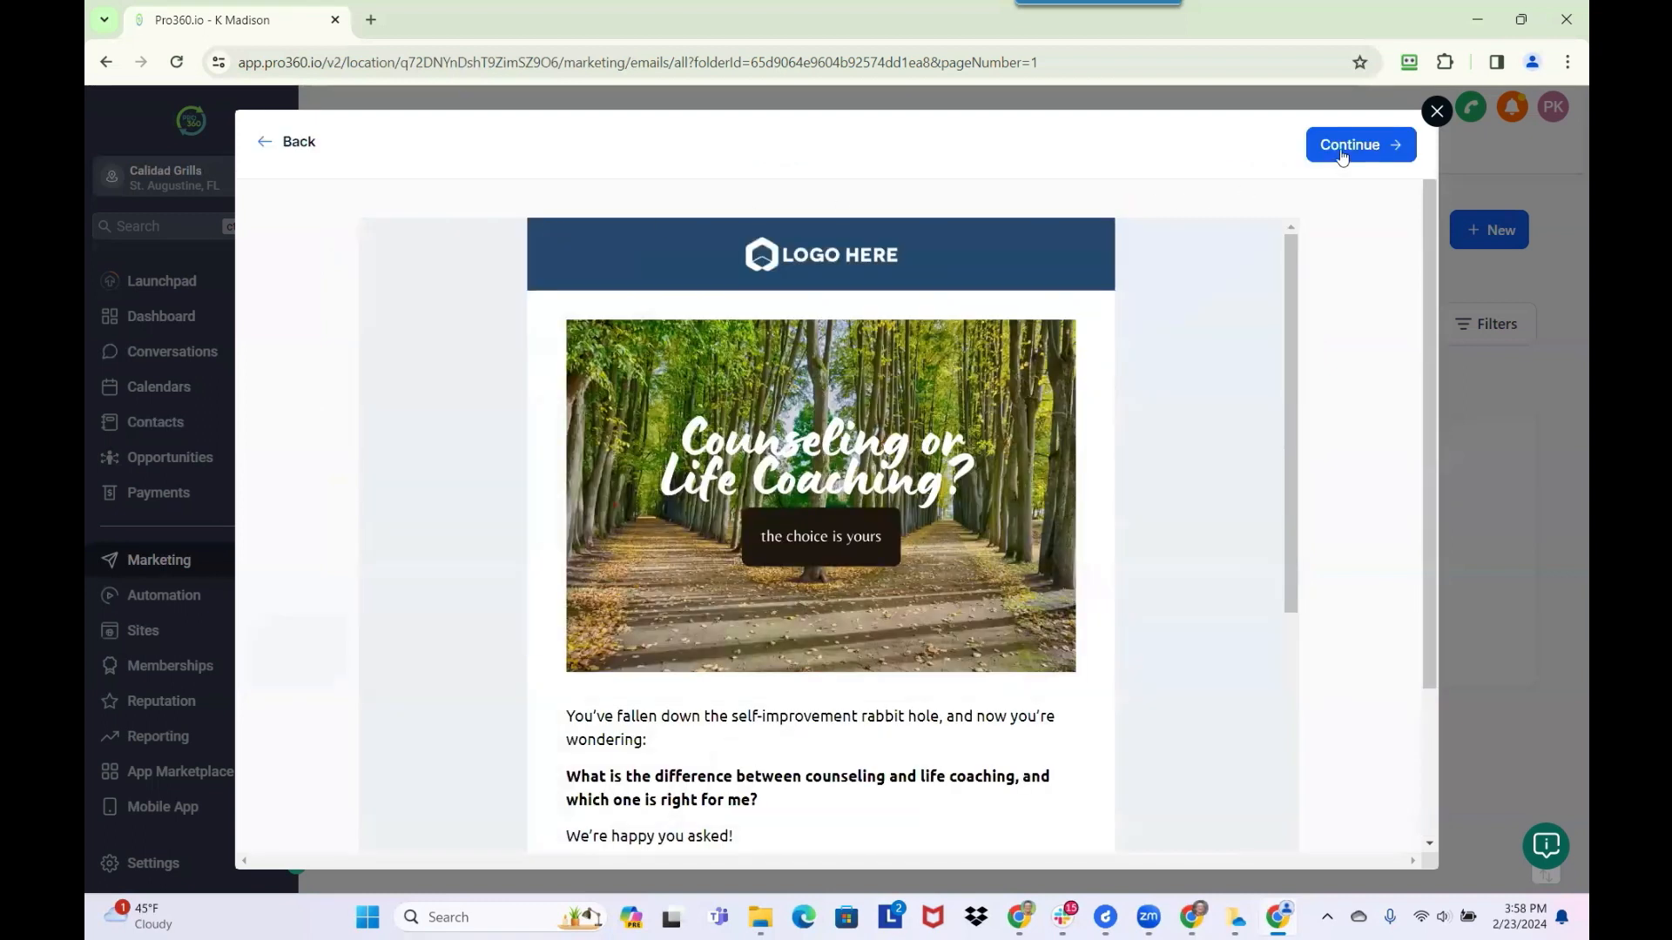
{"action": "left_click", "coordinate": [1356, 147]}
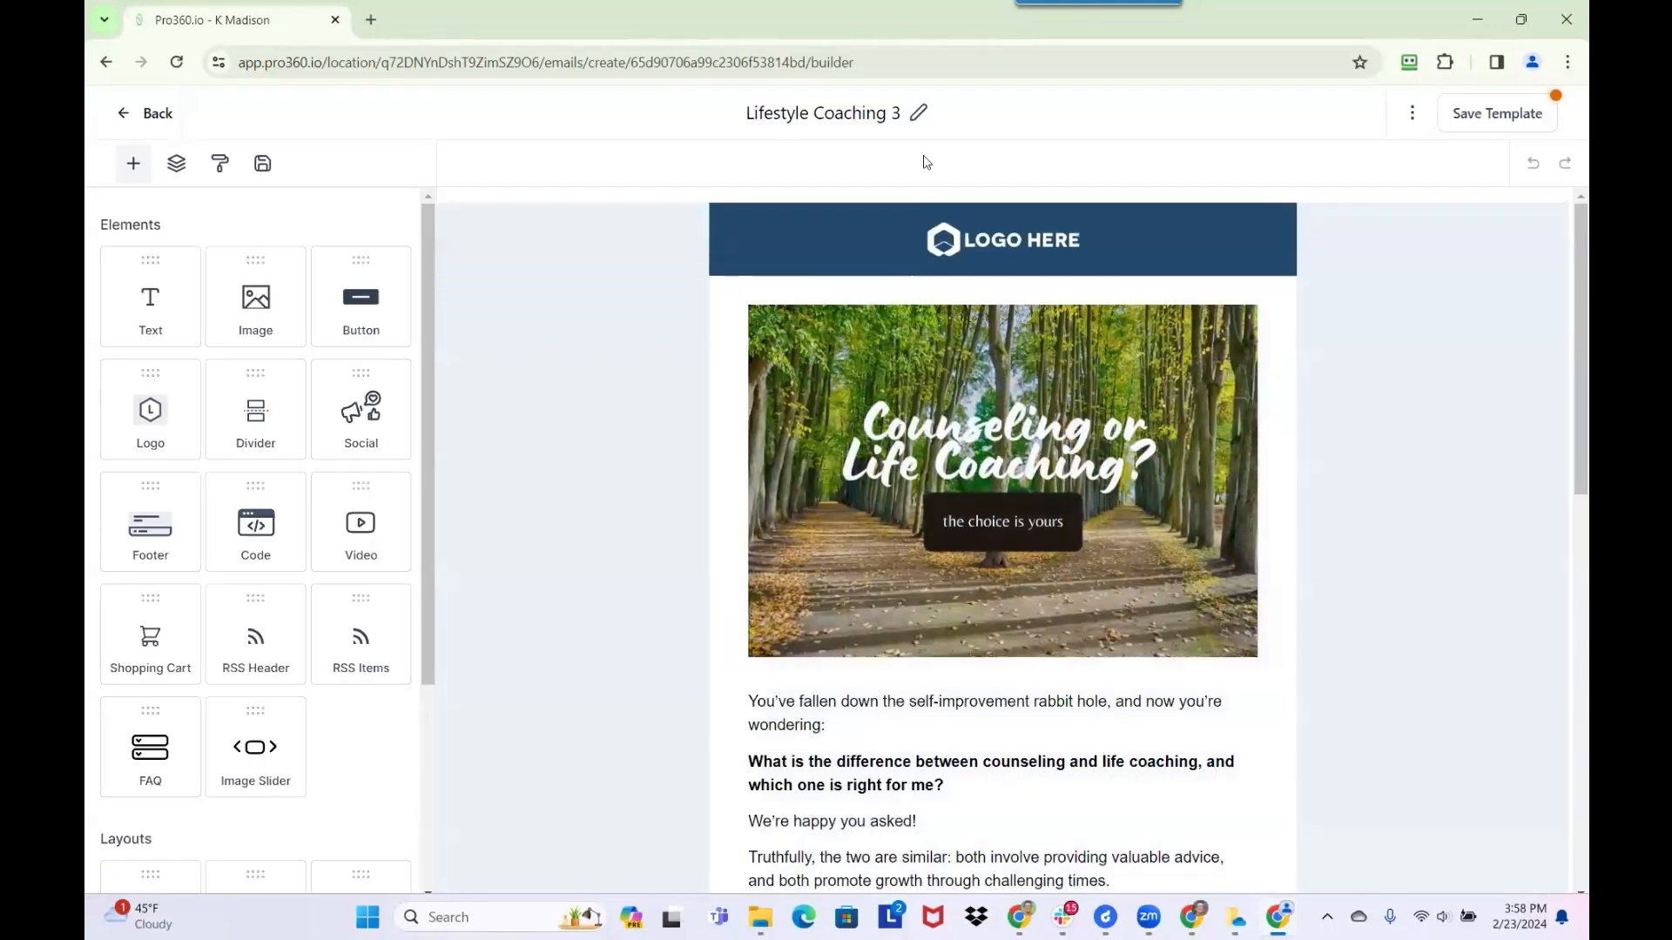
- Rename the email template as Calidad Club
{"action": "left_click", "coordinate": [918, 116]}
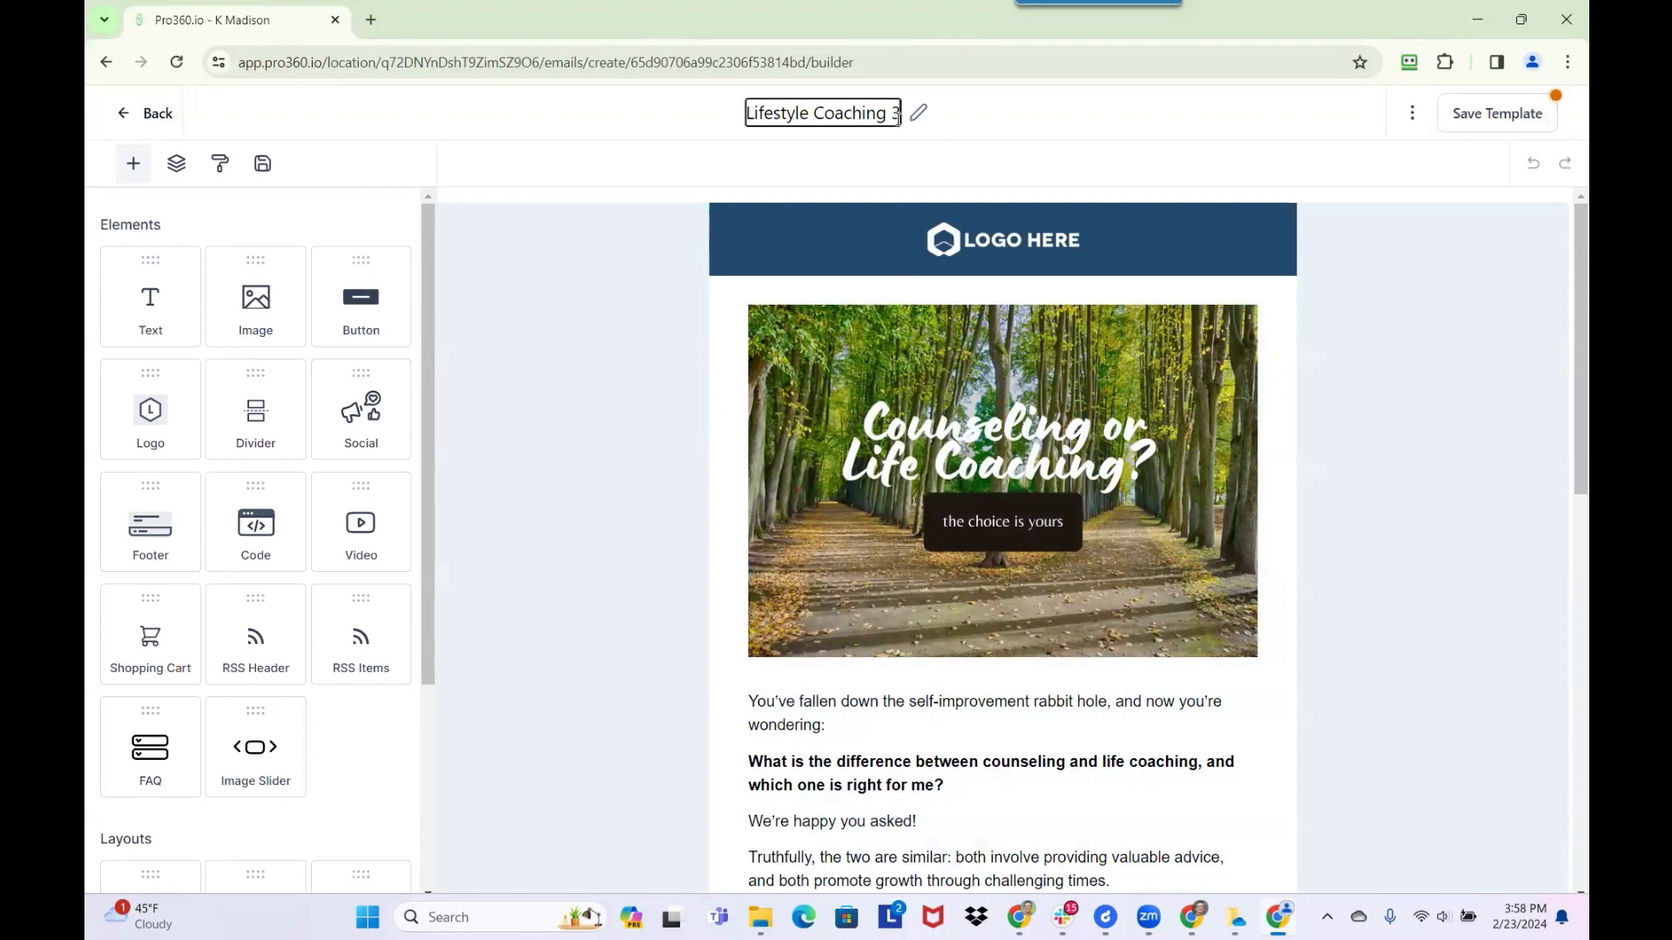
{"action": "triple_click", "coordinate": [896, 114]}
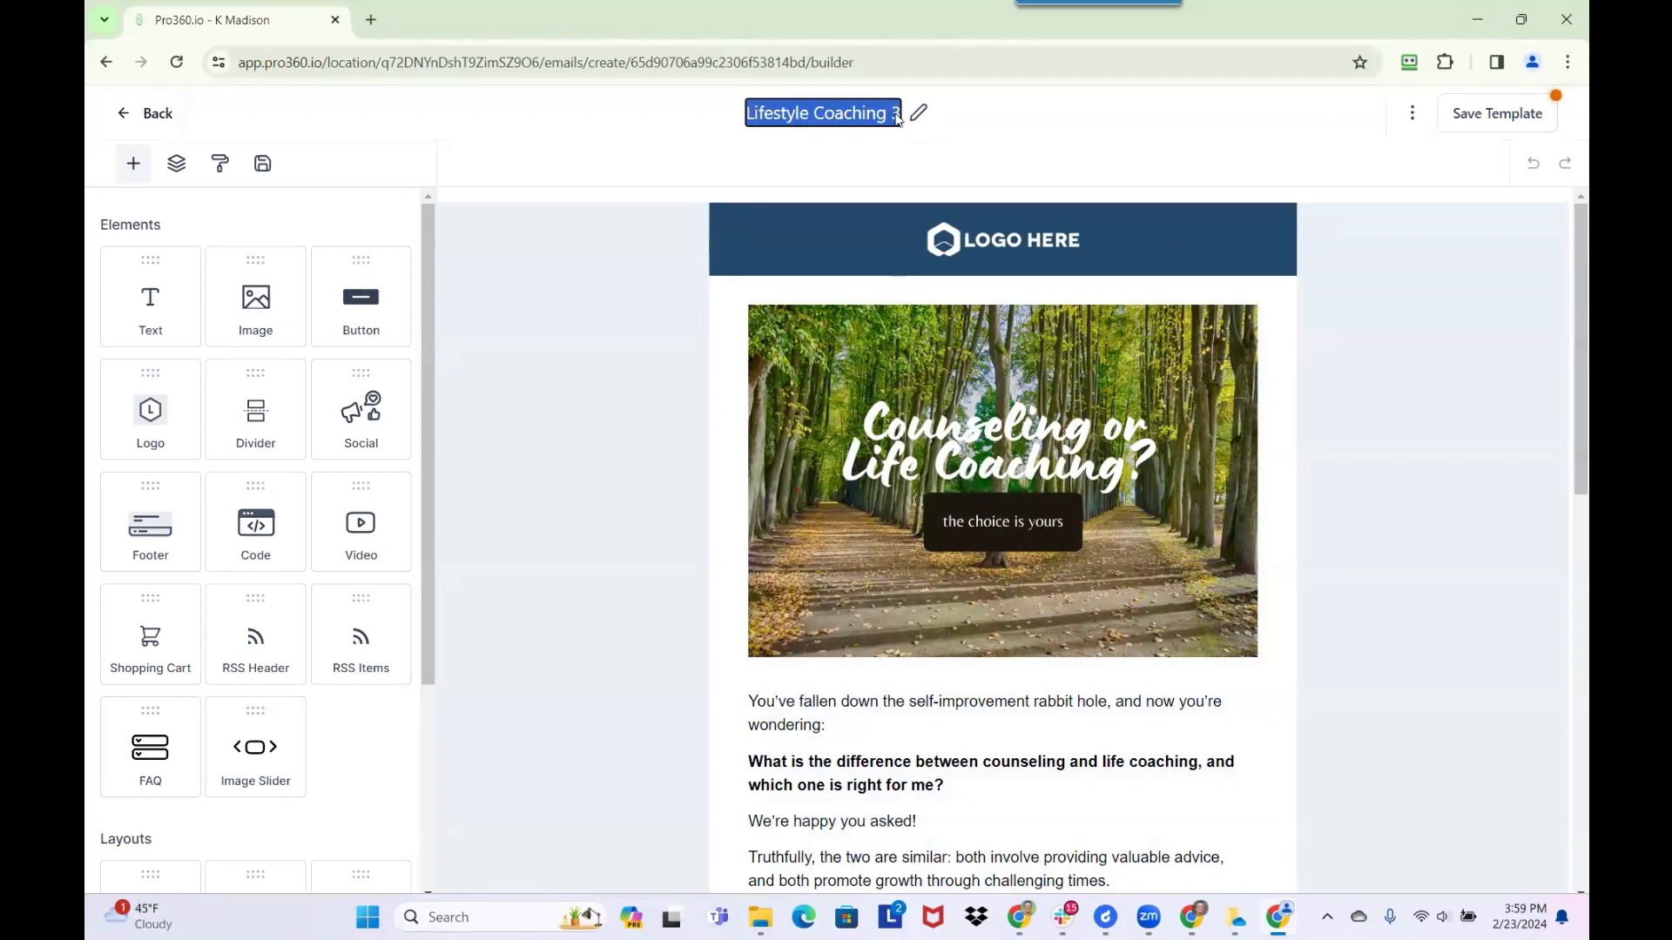
{"action": "type", "text": "Called"}
{"action": "key", "text": "BackSpace"}
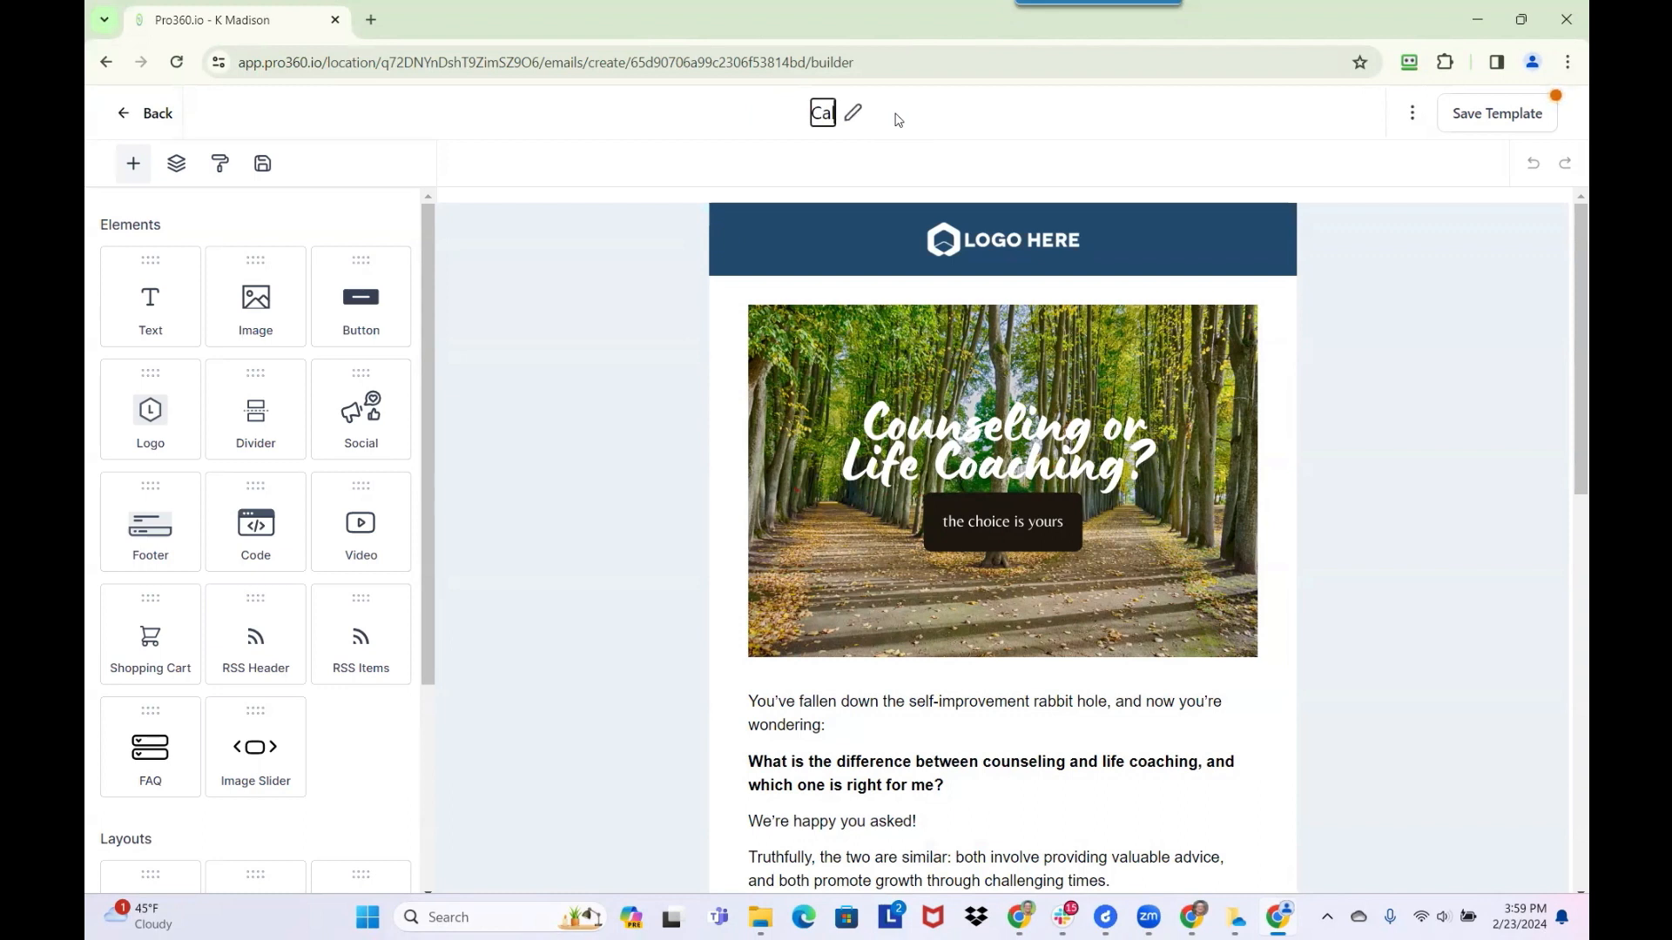
{"action": "type", "text": "idad"}
{"action": "type", "text": " Gr"}
{"action": "key", "text": "BackSpace"}
{"action": "key", "text": "BackSpace"}
{"action": "type", "text": "Club"}
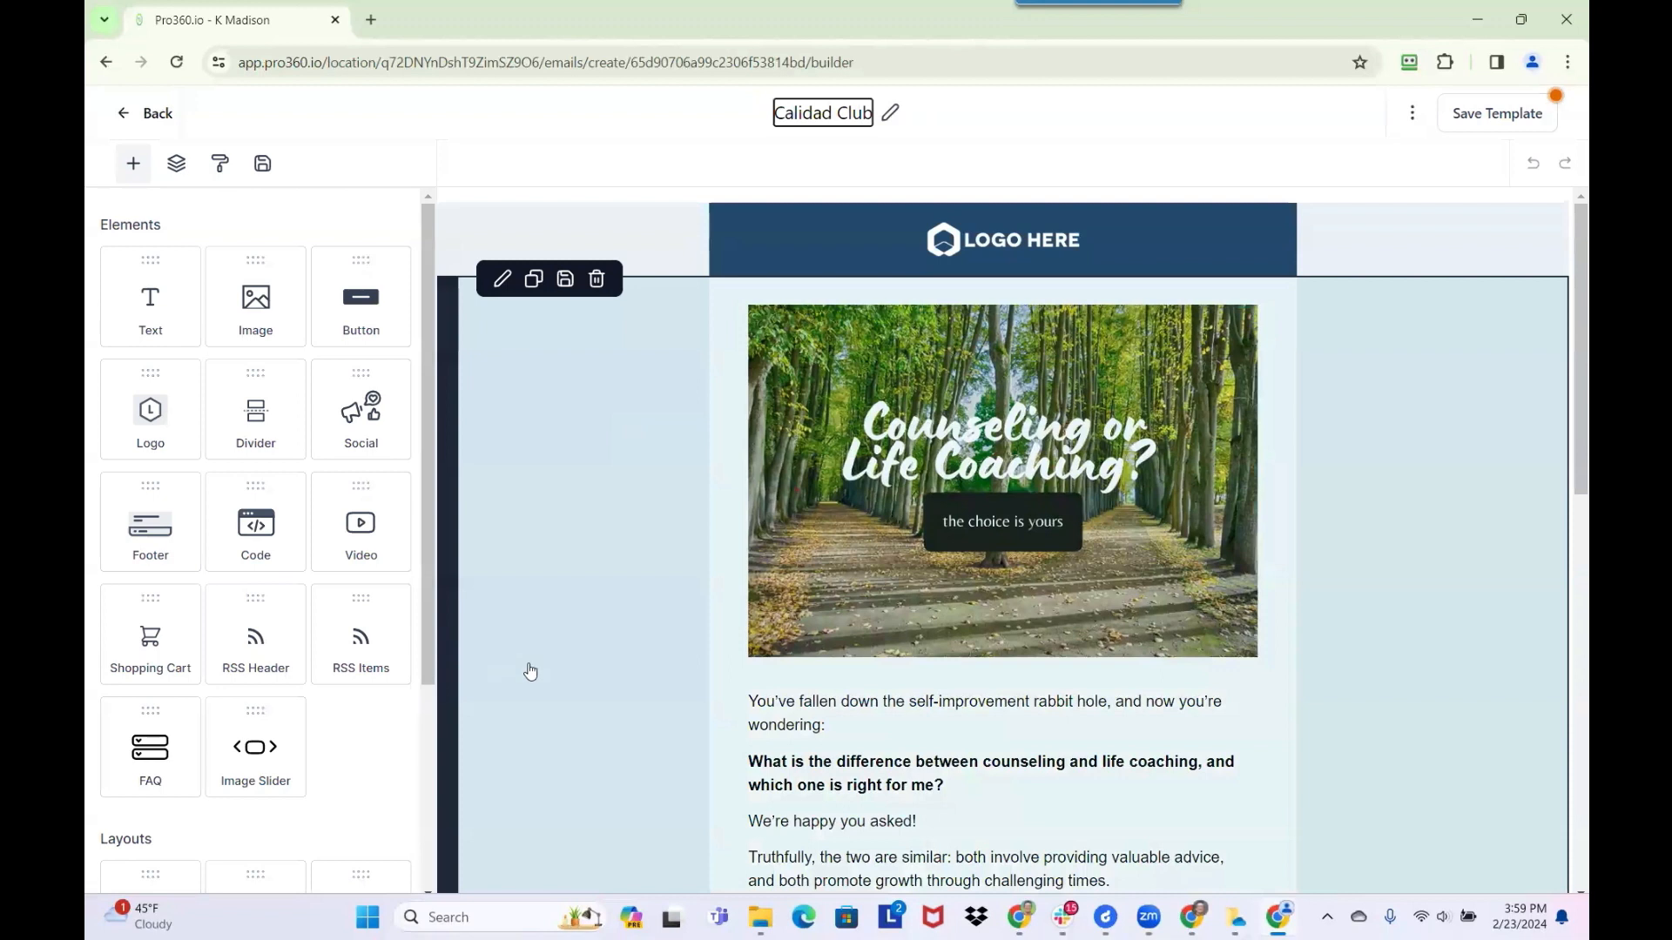
- Examine the available elements and layouts, and review the email's header image, body text, contact button and footer
{"action": "scroll", "coordinate": [295, 690], "scroll_direction": "down", "scroll_amount": 3}
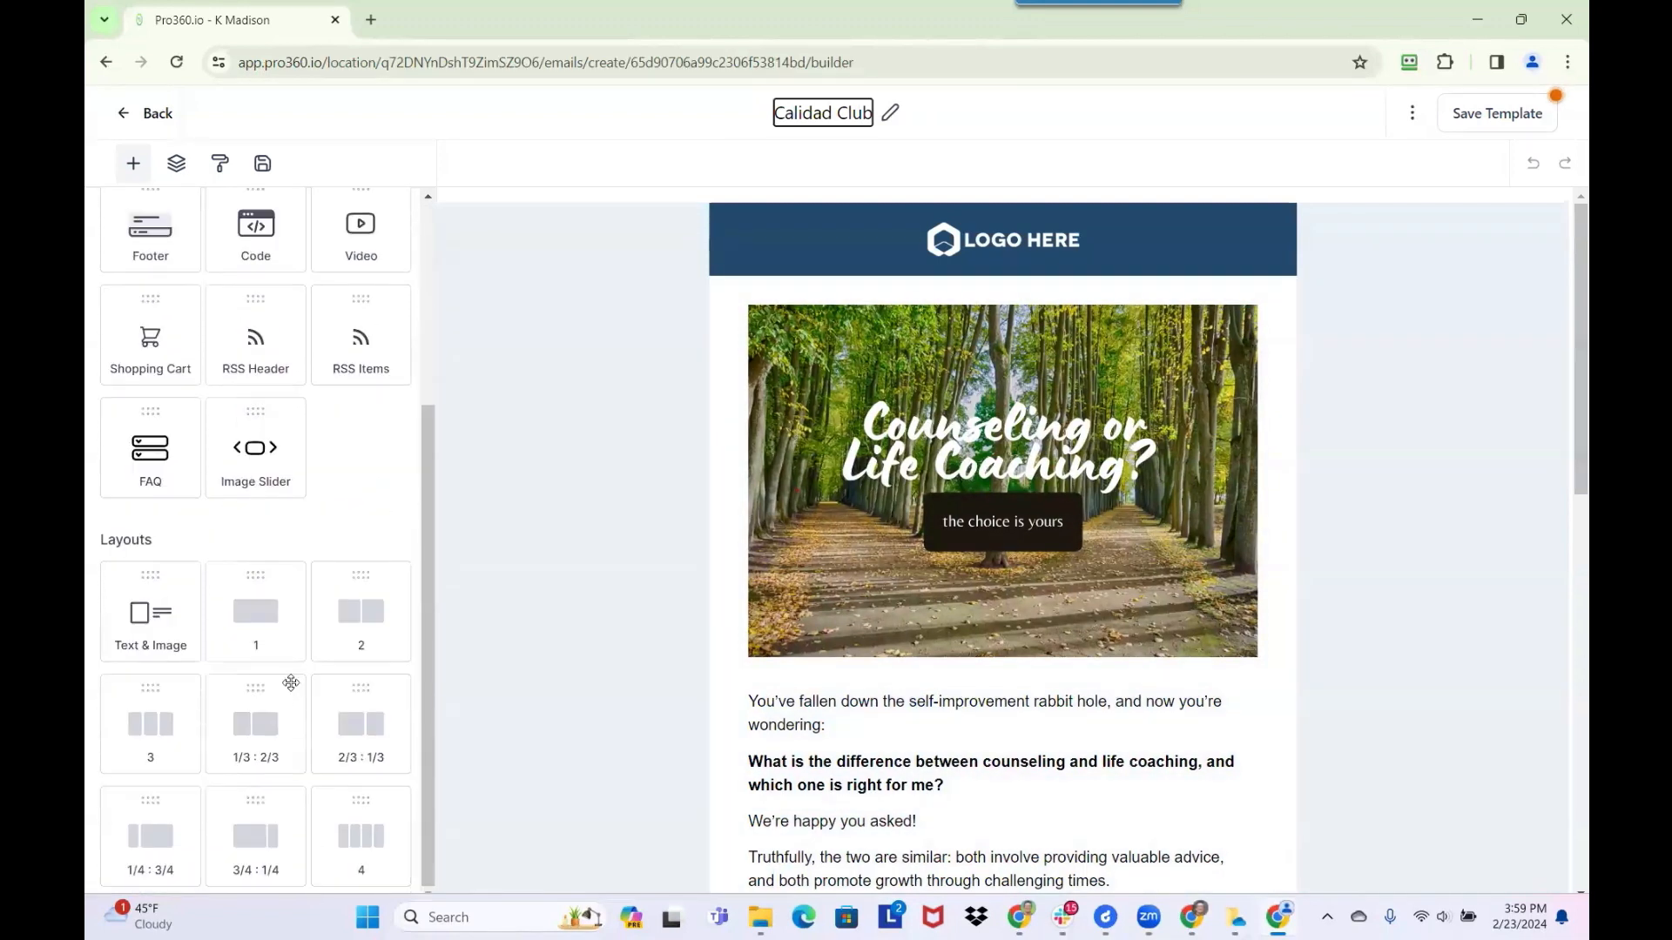
{"action": "scroll", "coordinate": [291, 683], "scroll_direction": "up", "scroll_amount": 4}
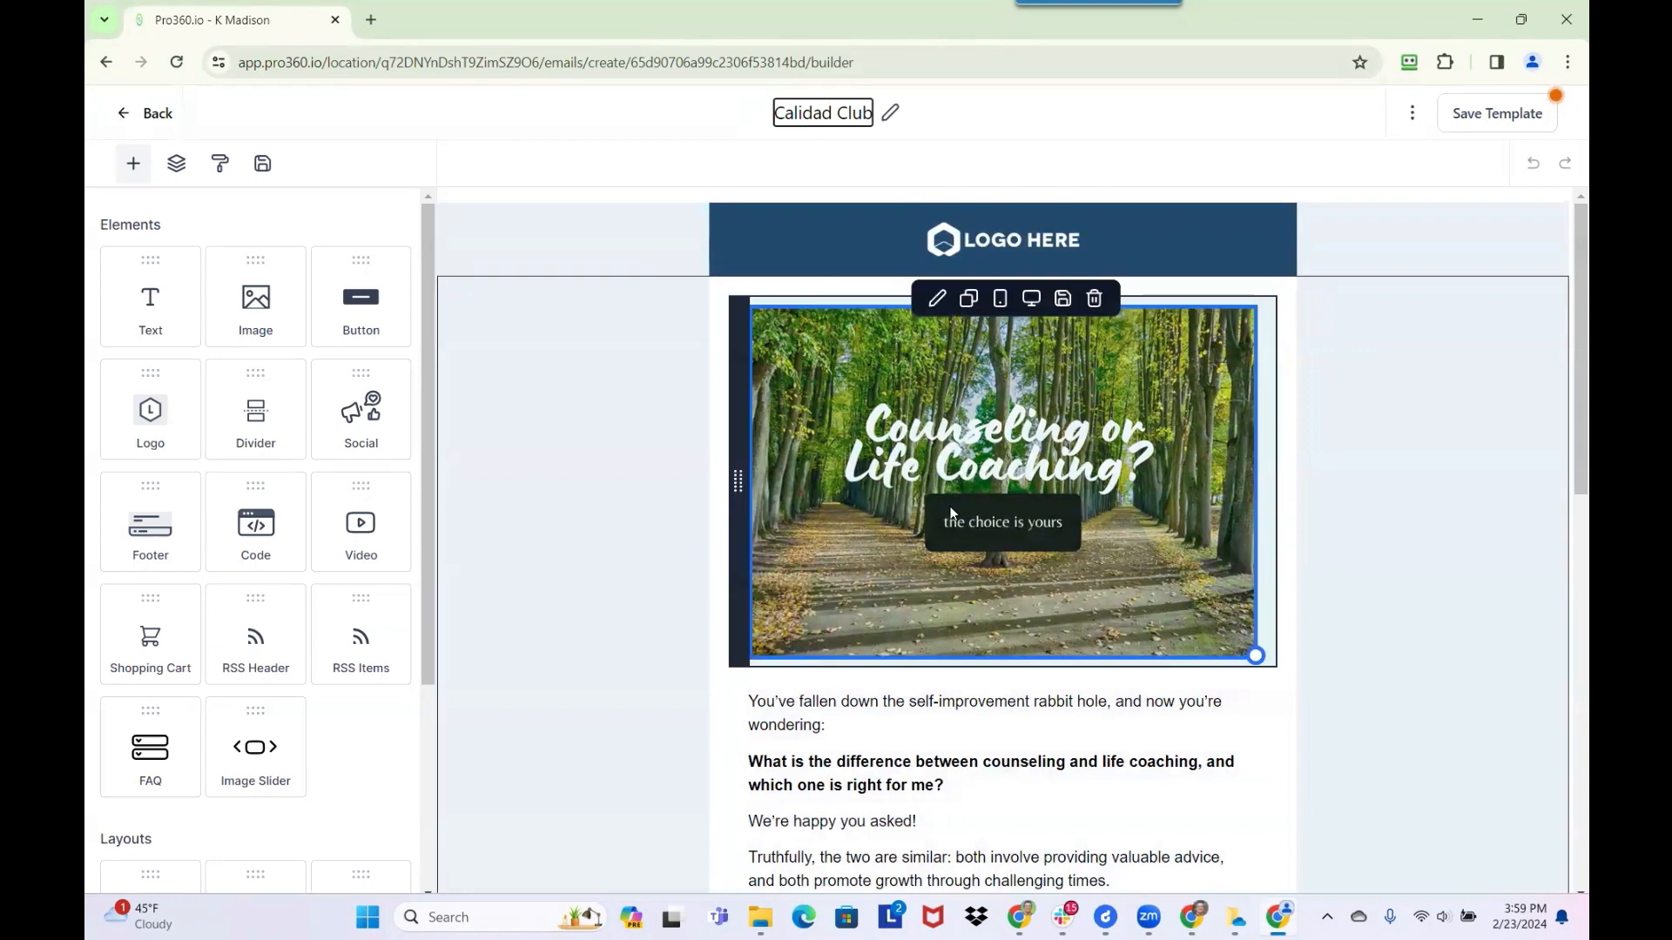
{"action": "scroll", "coordinate": [951, 514], "scroll_direction": "down", "scroll_amount": 5}
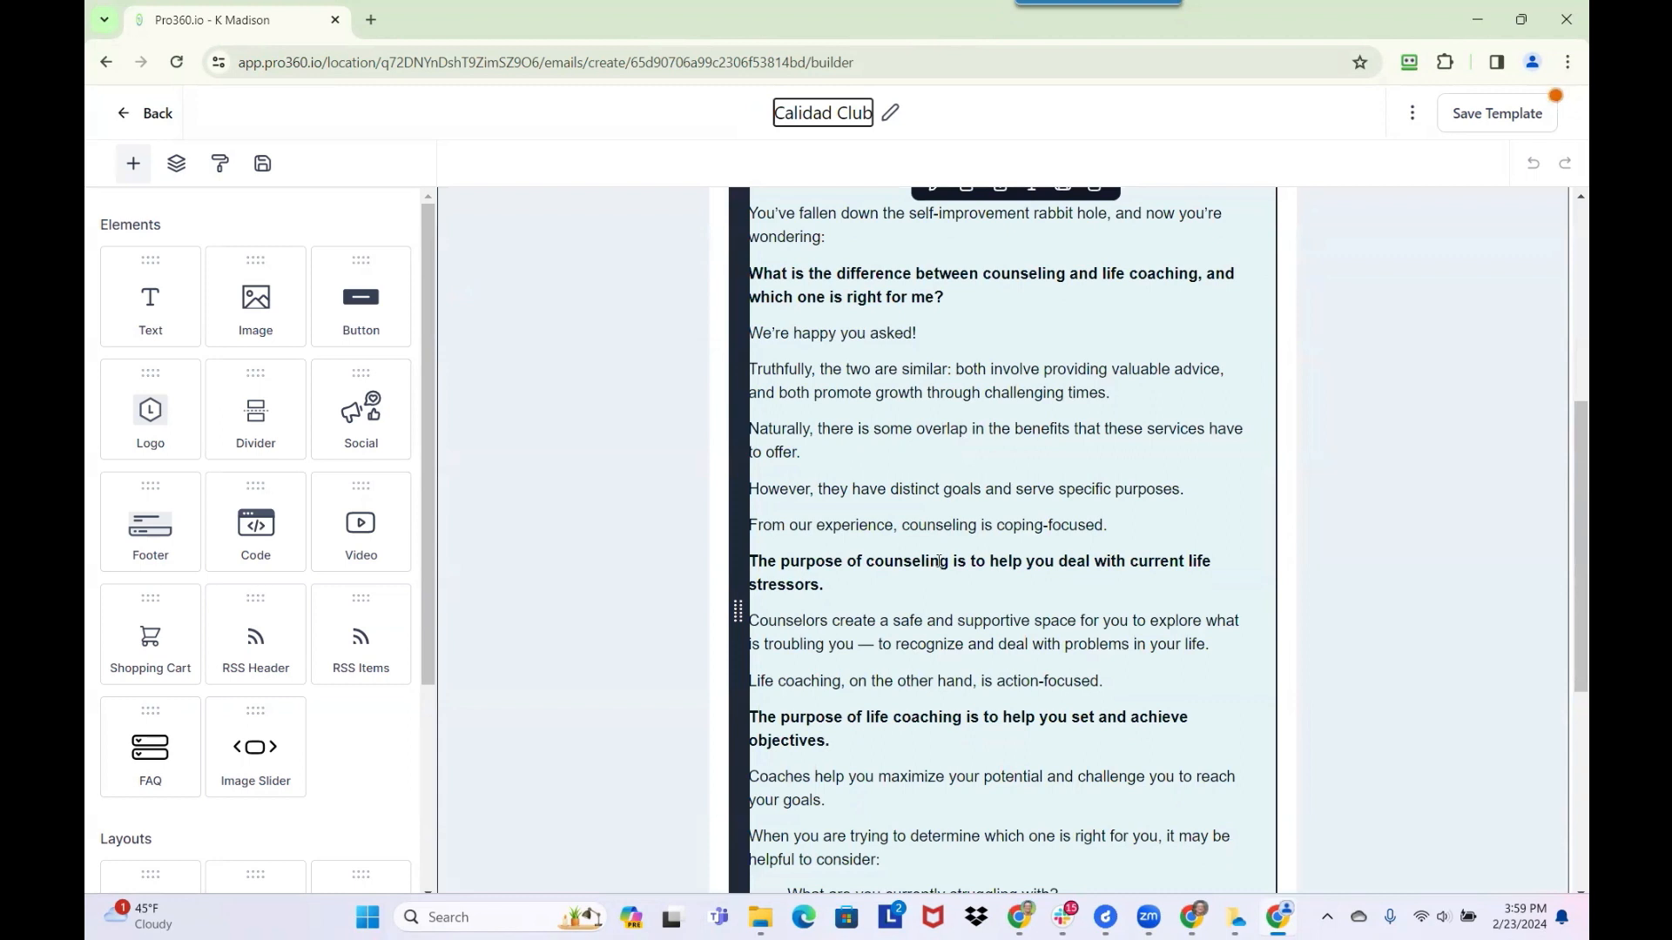
{"action": "scroll", "coordinate": [939, 566], "scroll_direction": "down", "scroll_amount": 5}
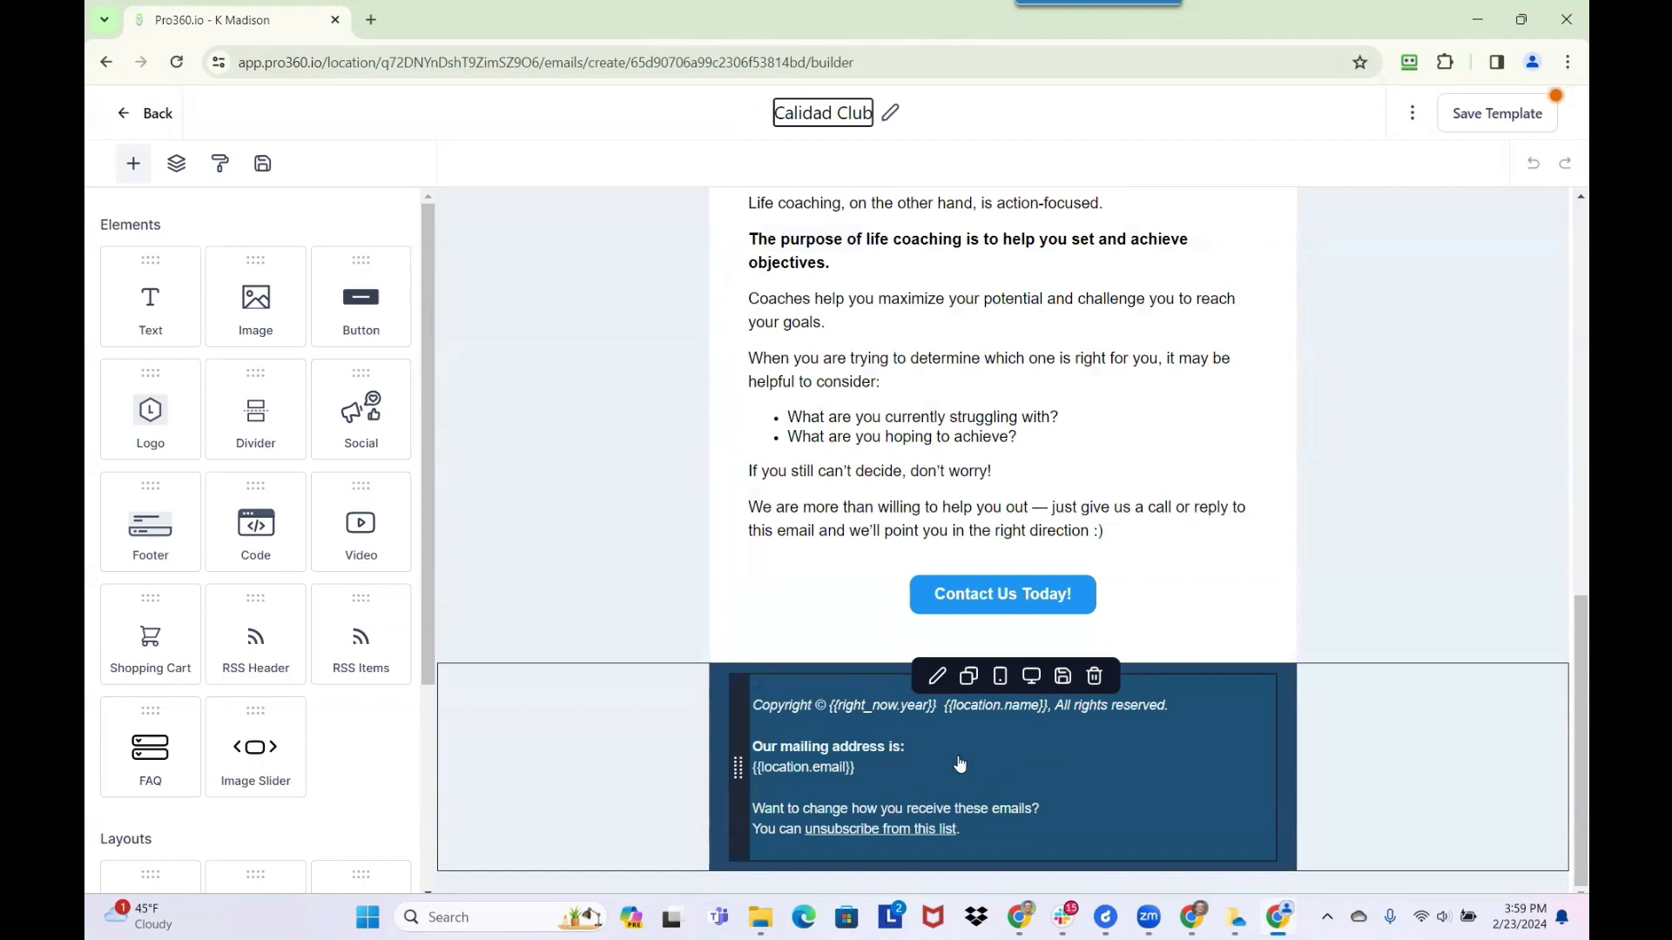
{"action": "scroll", "coordinate": [731, 410], "scroll_direction": "up", "scroll_amount": 6}
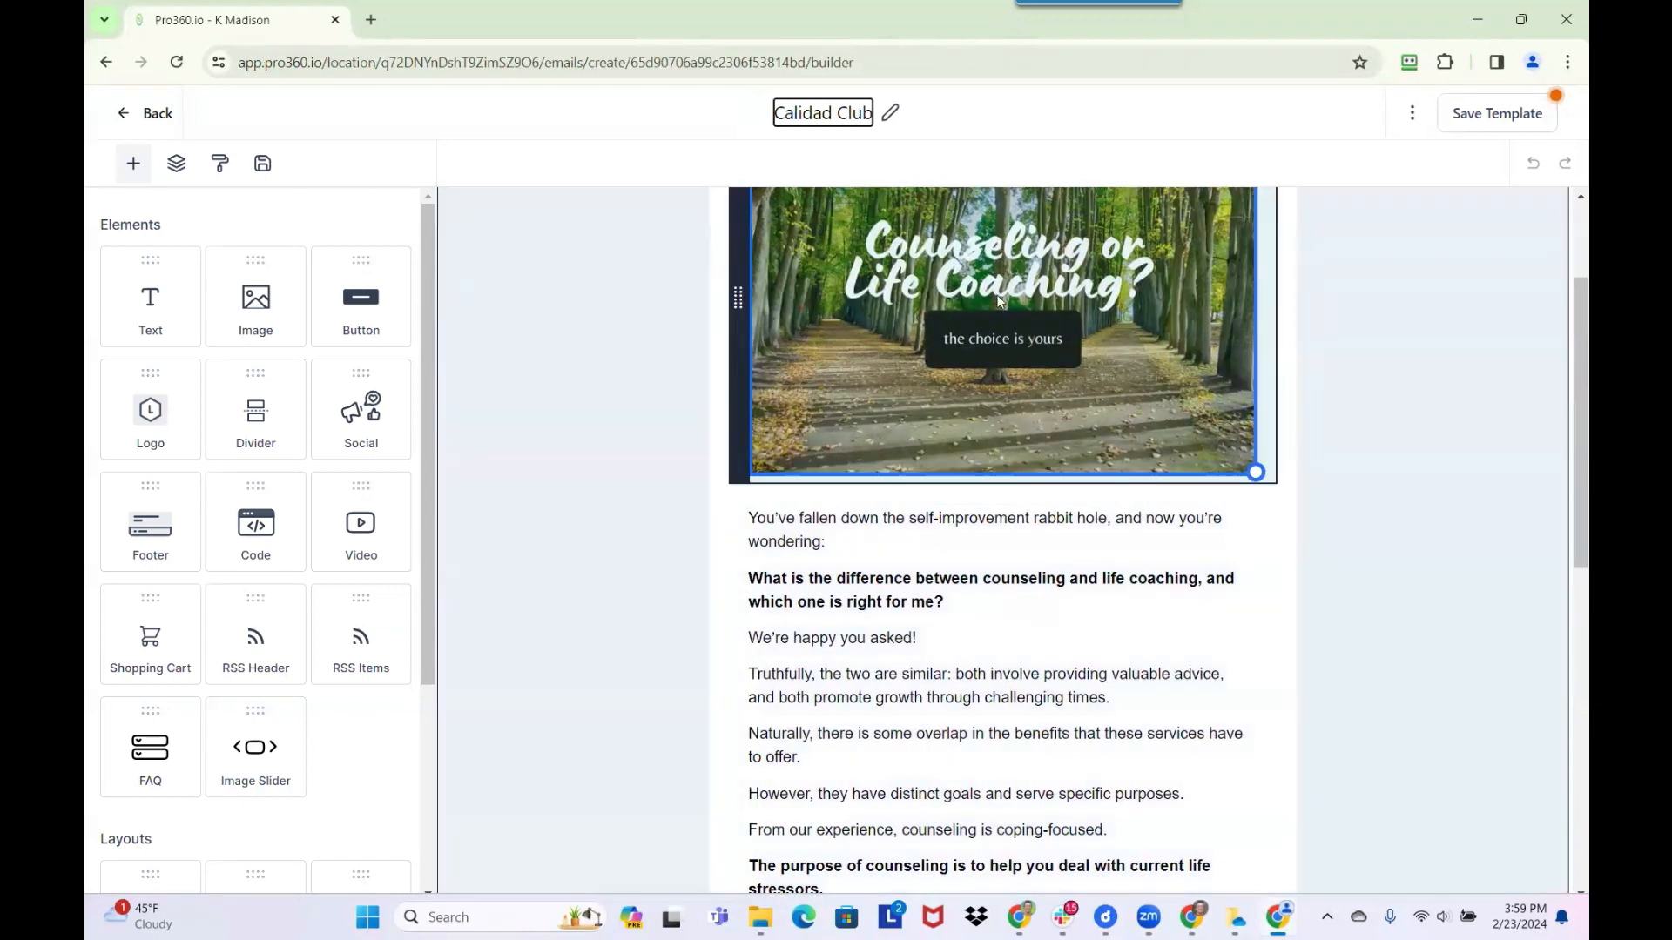
{"action": "scroll", "coordinate": [975, 341], "scroll_direction": "up", "scroll_amount": 2}
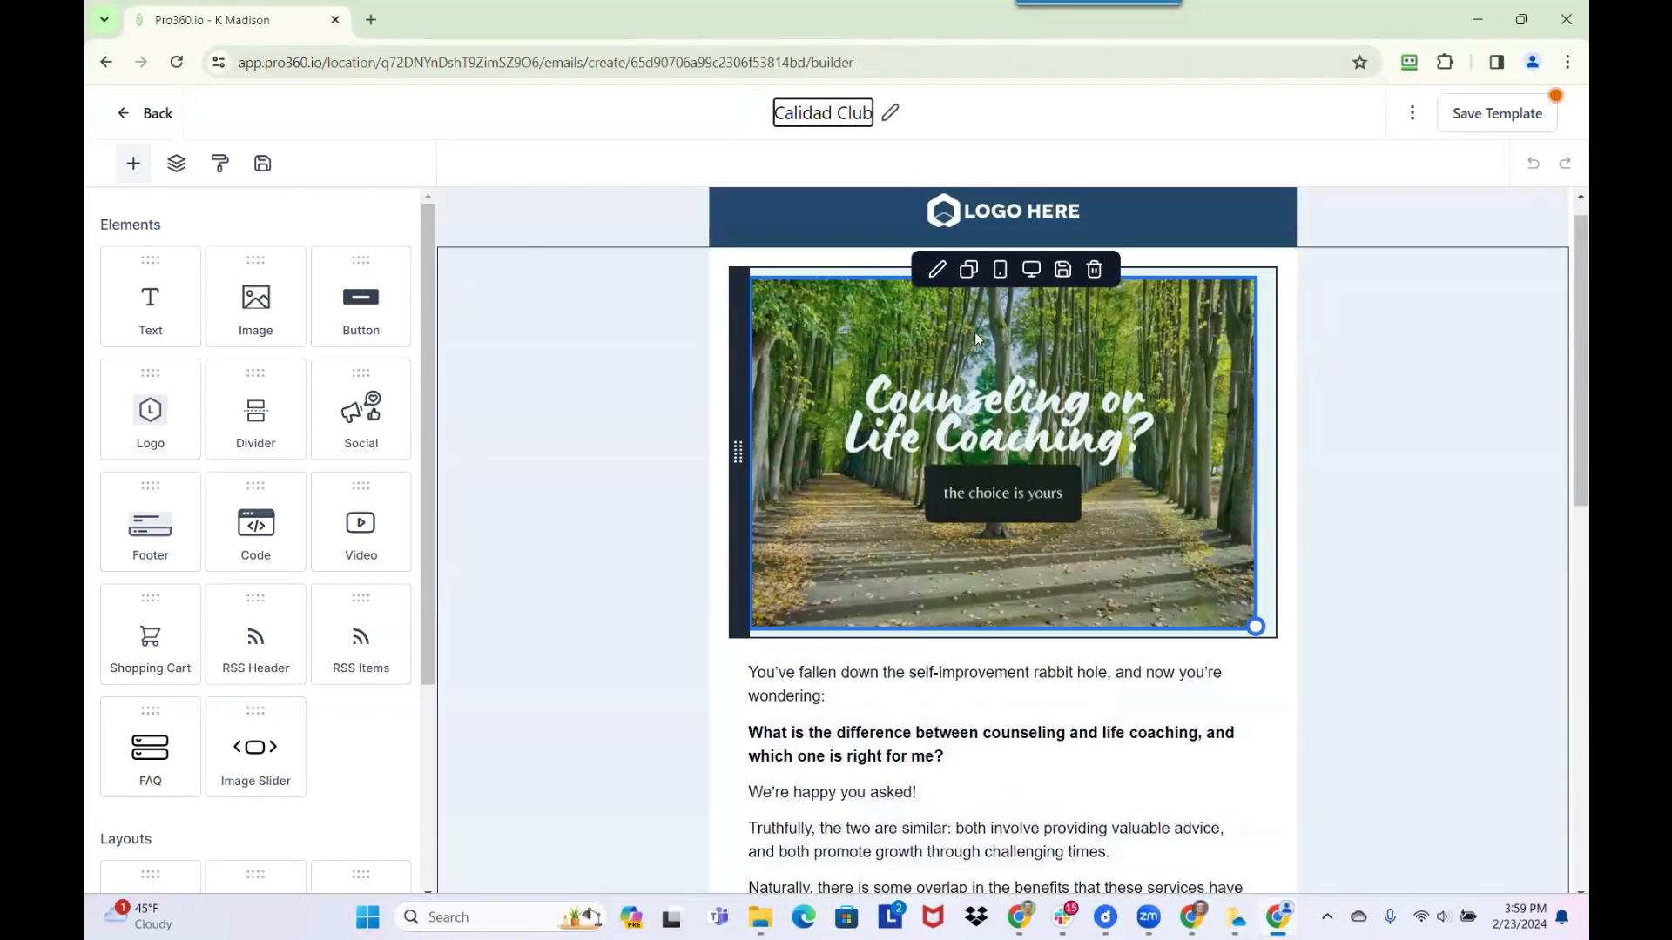
{"action": "scroll", "coordinate": [1045, 677], "scroll_direction": "down", "scroll_amount": 10}
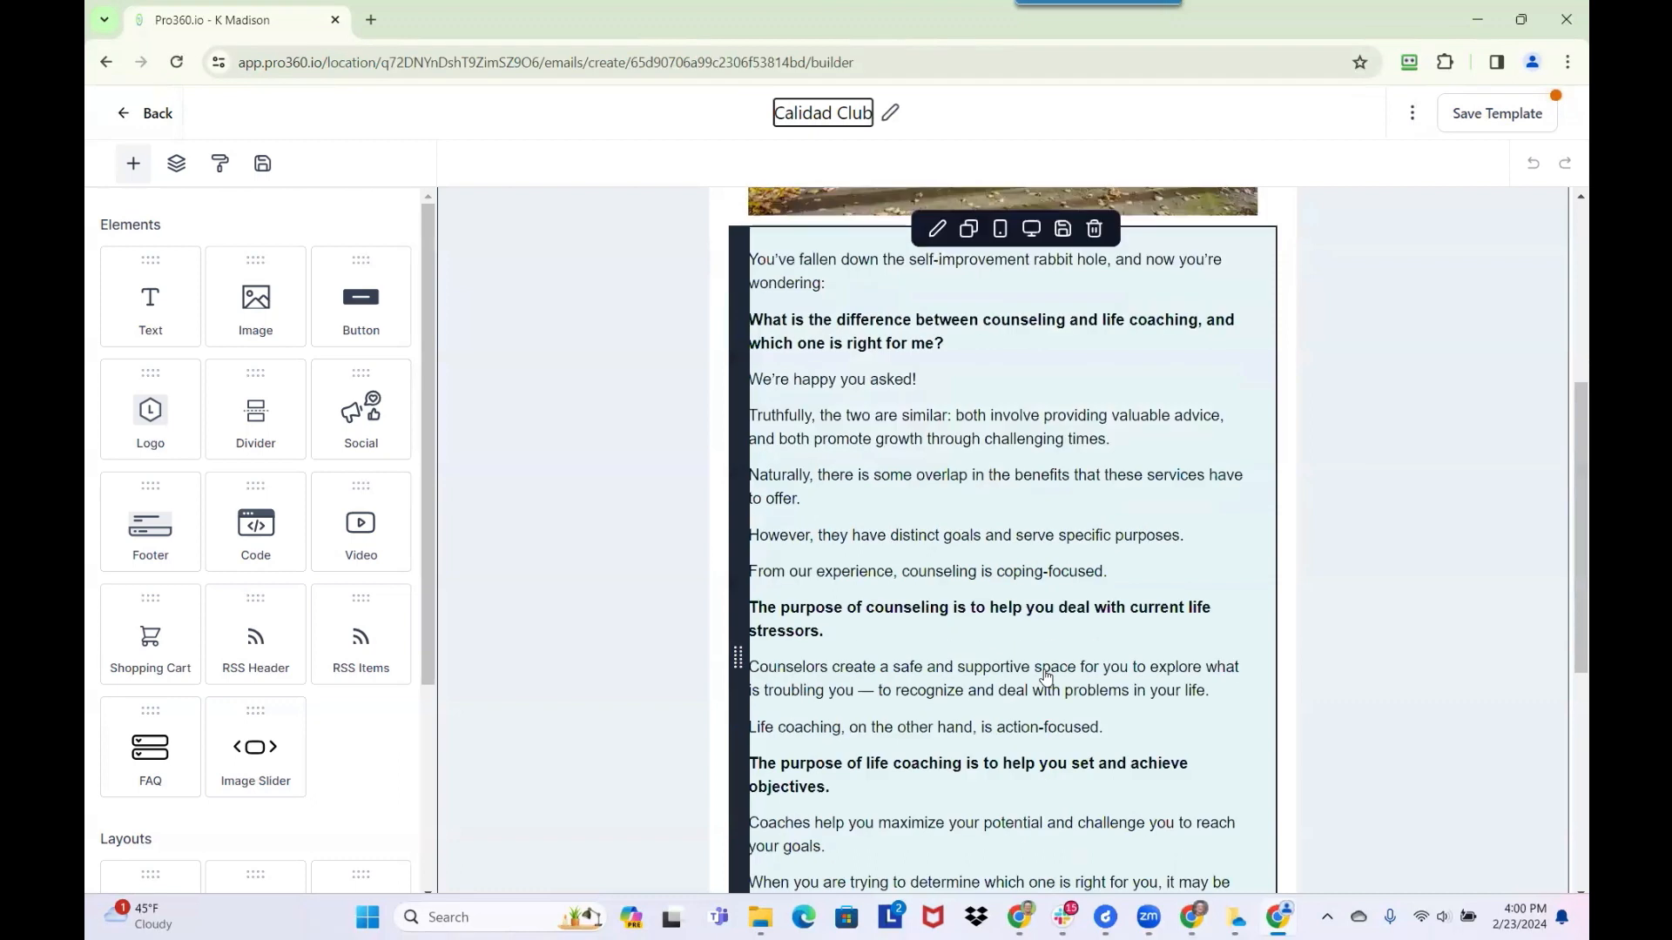
{"action": "scroll", "coordinate": [1046, 670], "scroll_direction": "down", "scroll_amount": 1}
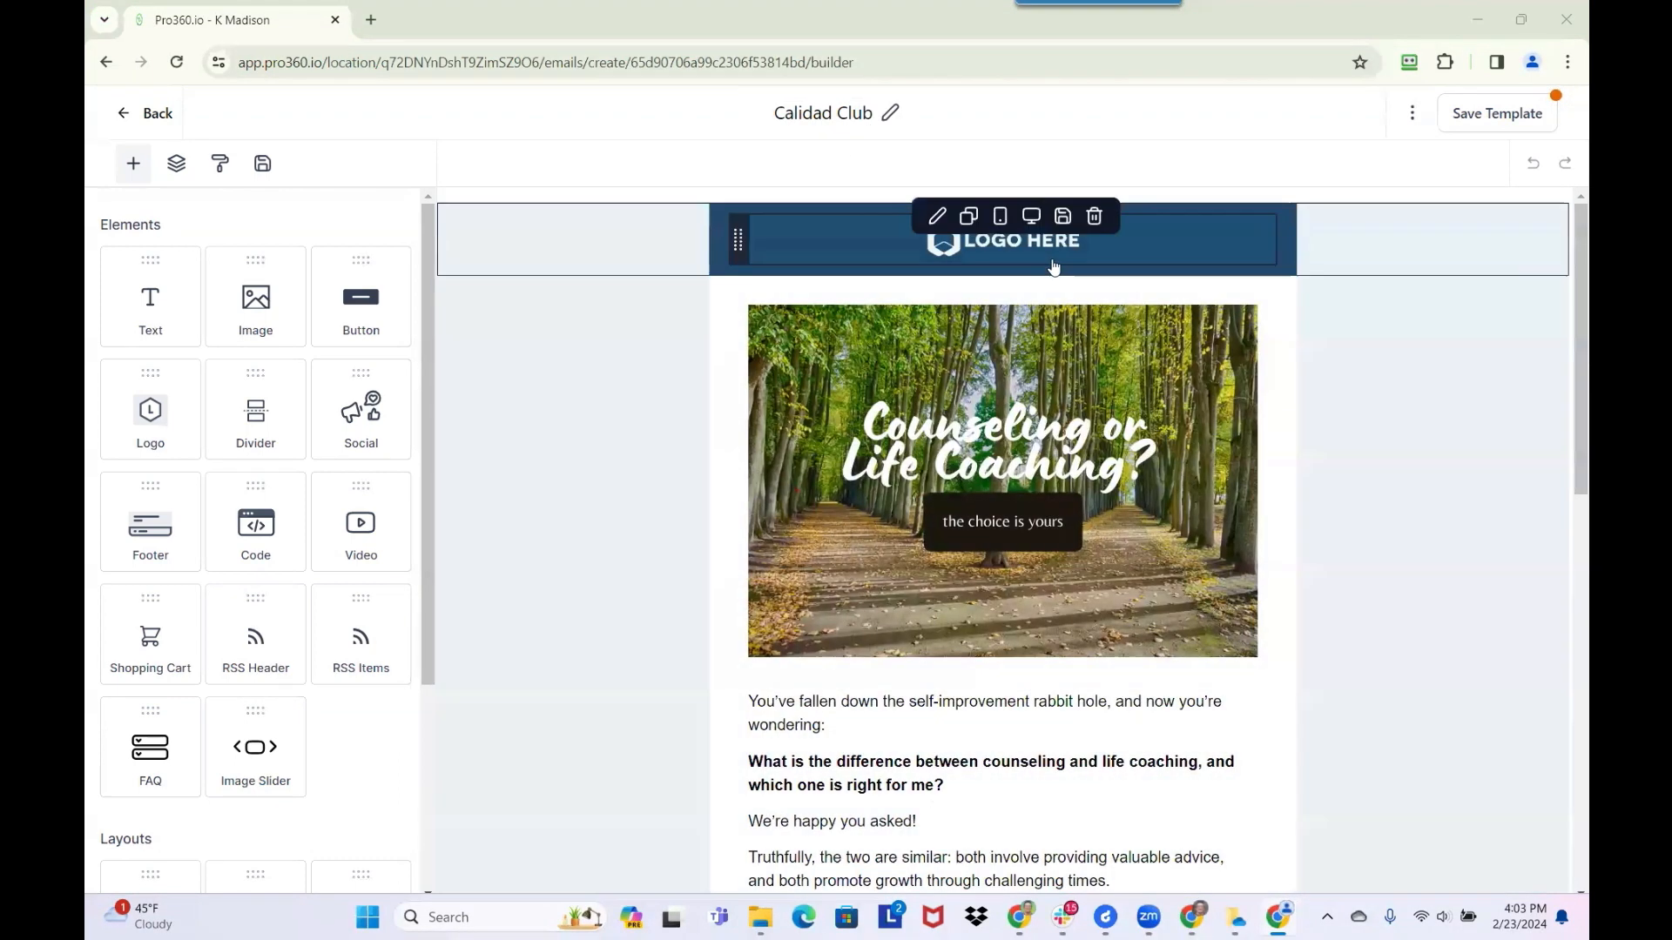
- Remove the placeholder logo from the header's image block and open the media library to choose a replacement
{"action": "left_click", "coordinate": [1023, 251]}
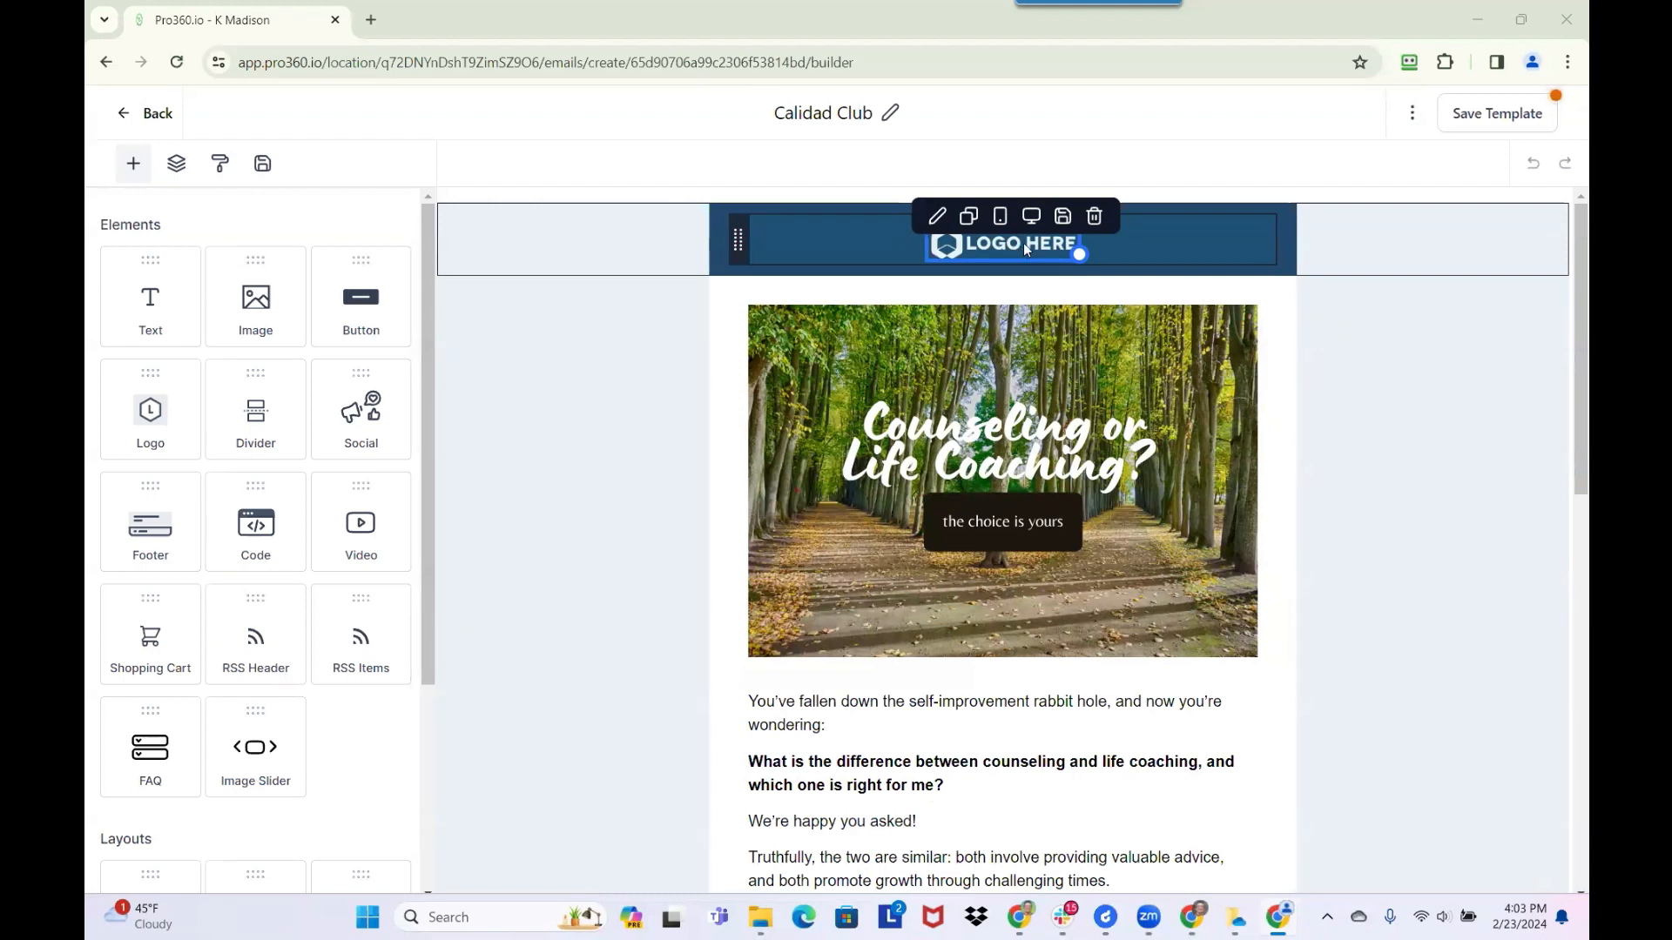
{"action": "left_click", "coordinate": [1024, 246]}
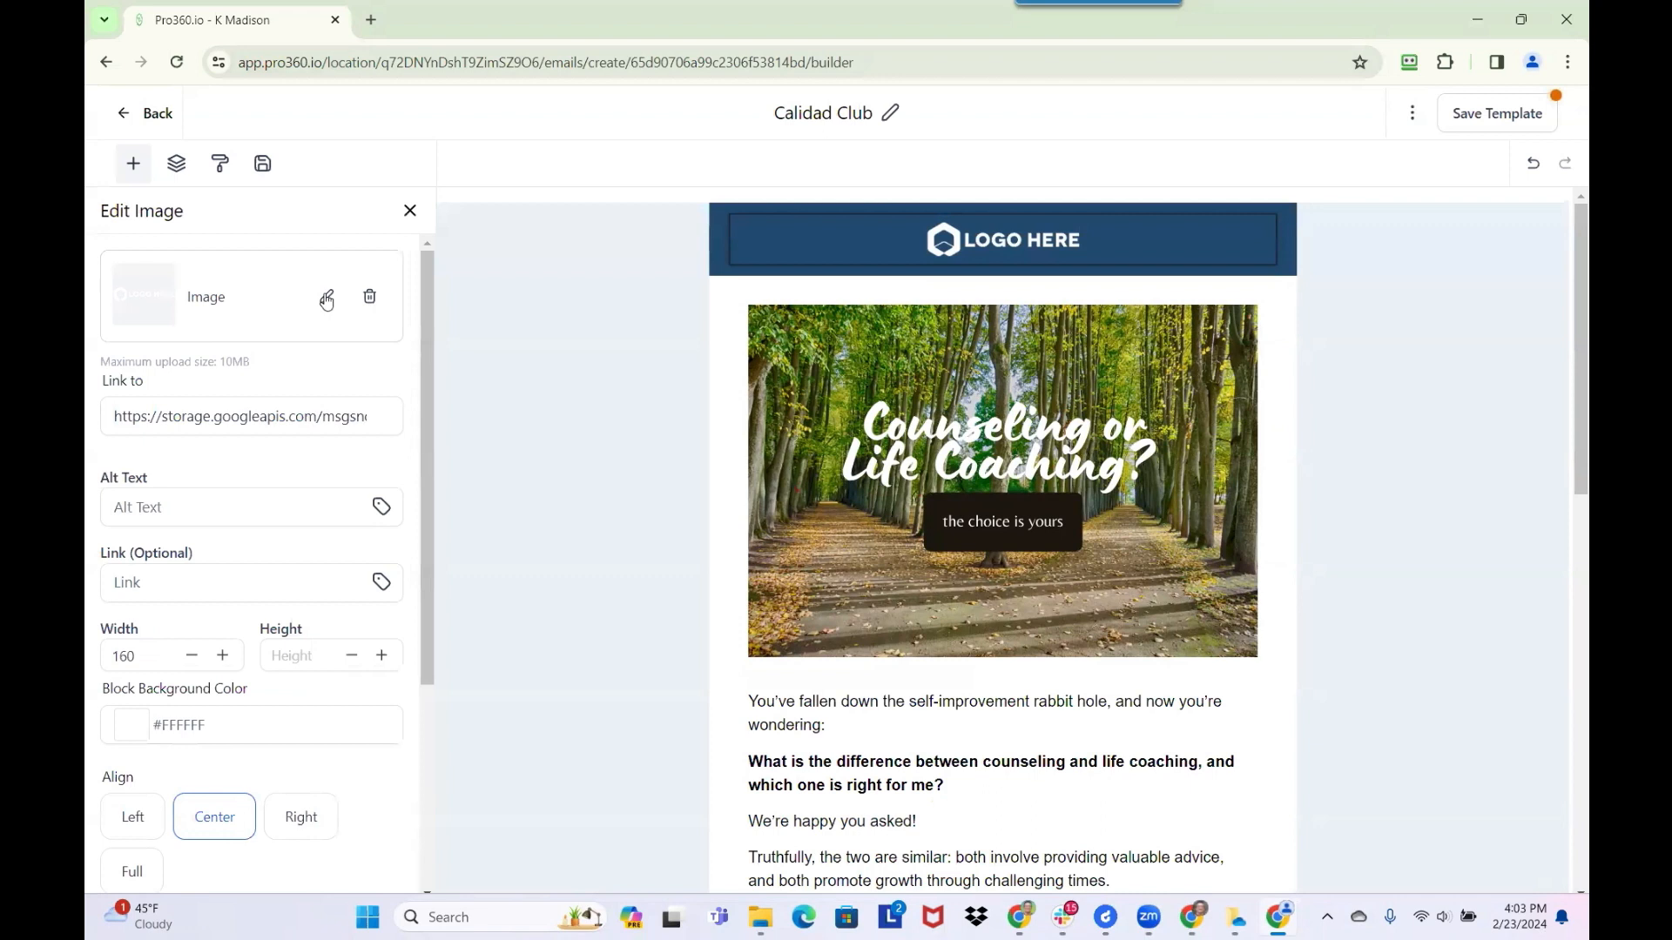
{"action": "left_click", "coordinate": [370, 301]}
{"action": "left_click", "coordinate": [215, 310]}
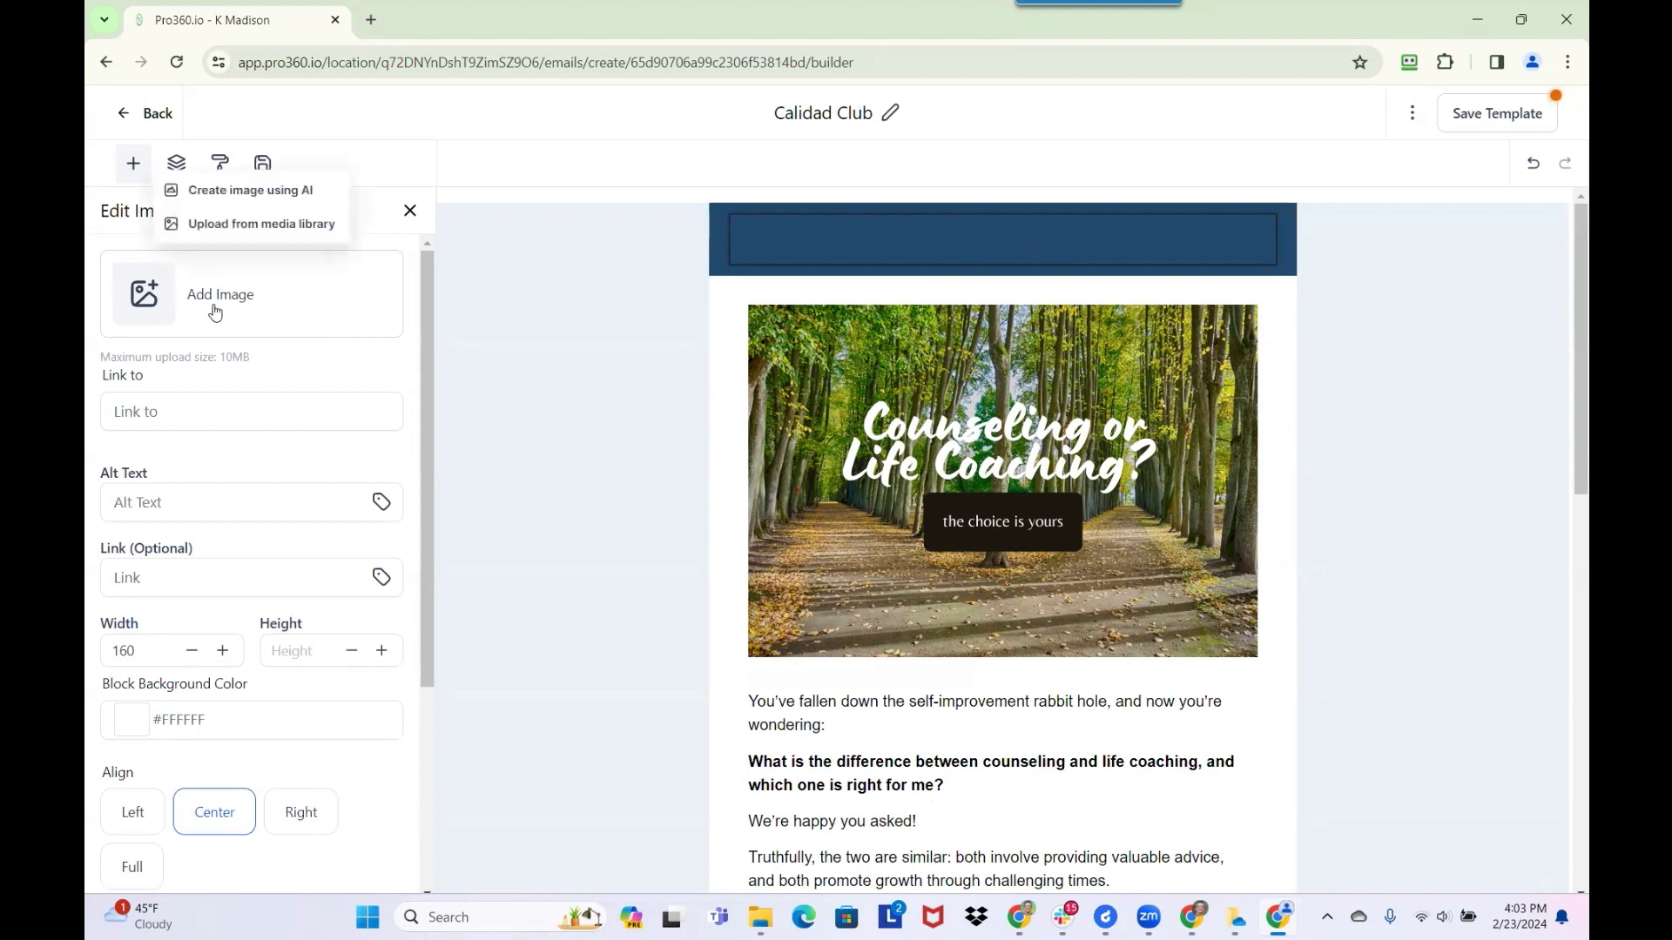
{"action": "left_click", "coordinate": [236, 225]}
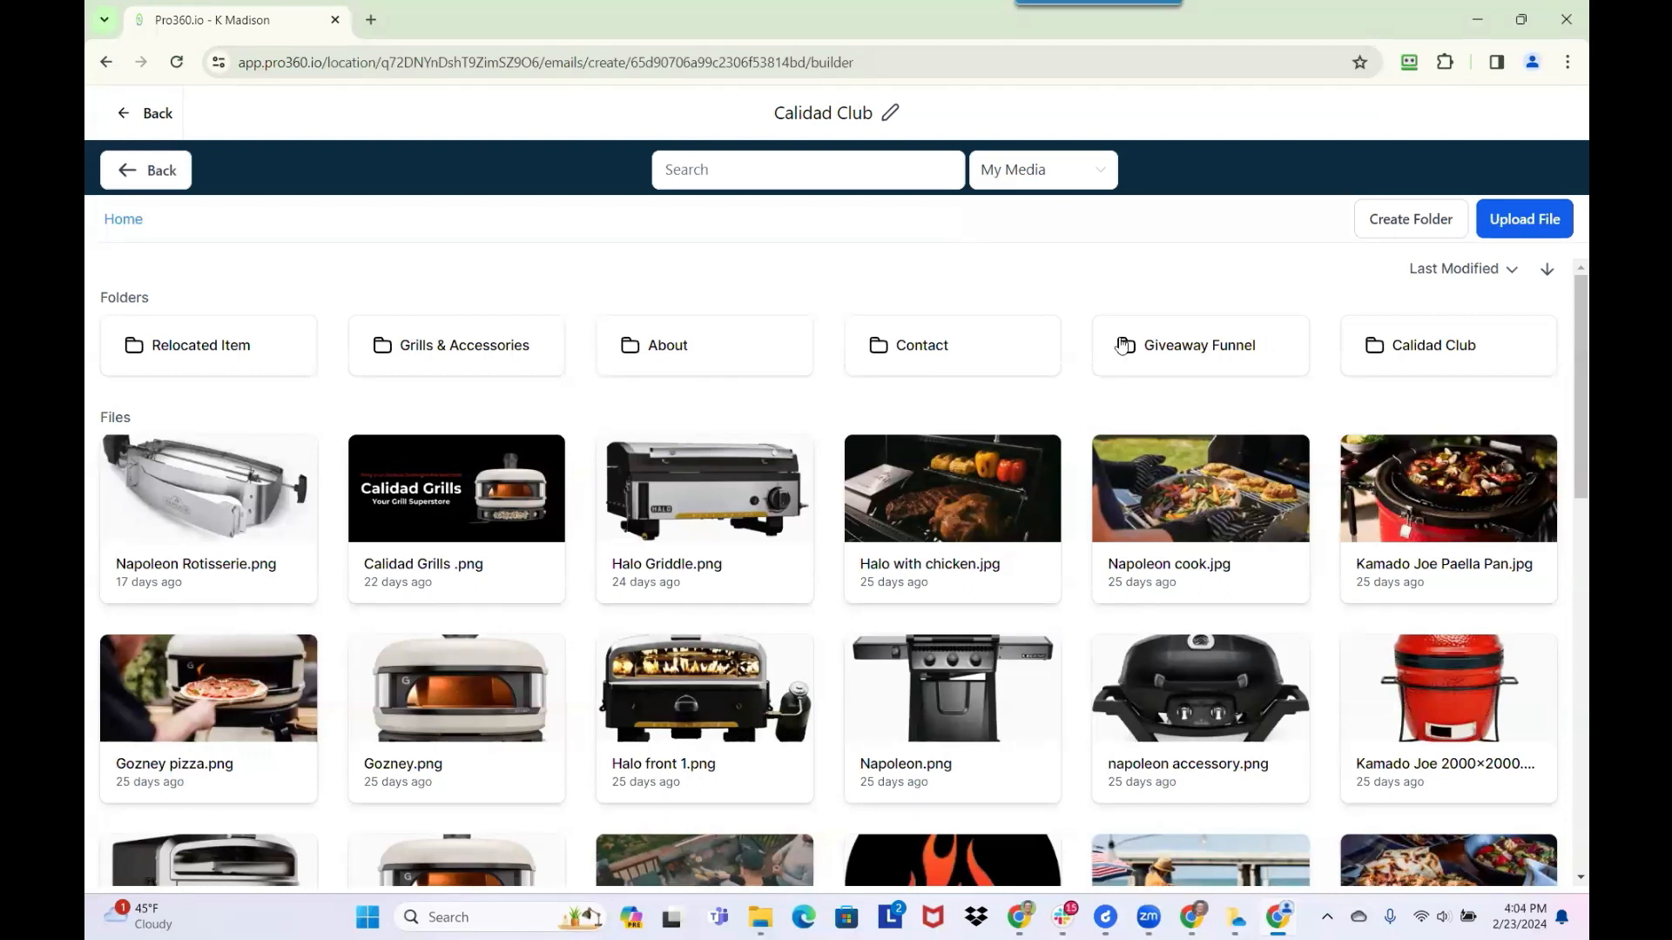
- Create a media library folder named Newsletter and open it
{"action": "left_click", "coordinate": [1407, 223]}
{"action": "left_click", "coordinate": [841, 522]}
{"action": "type", "text": "Newsletter"}
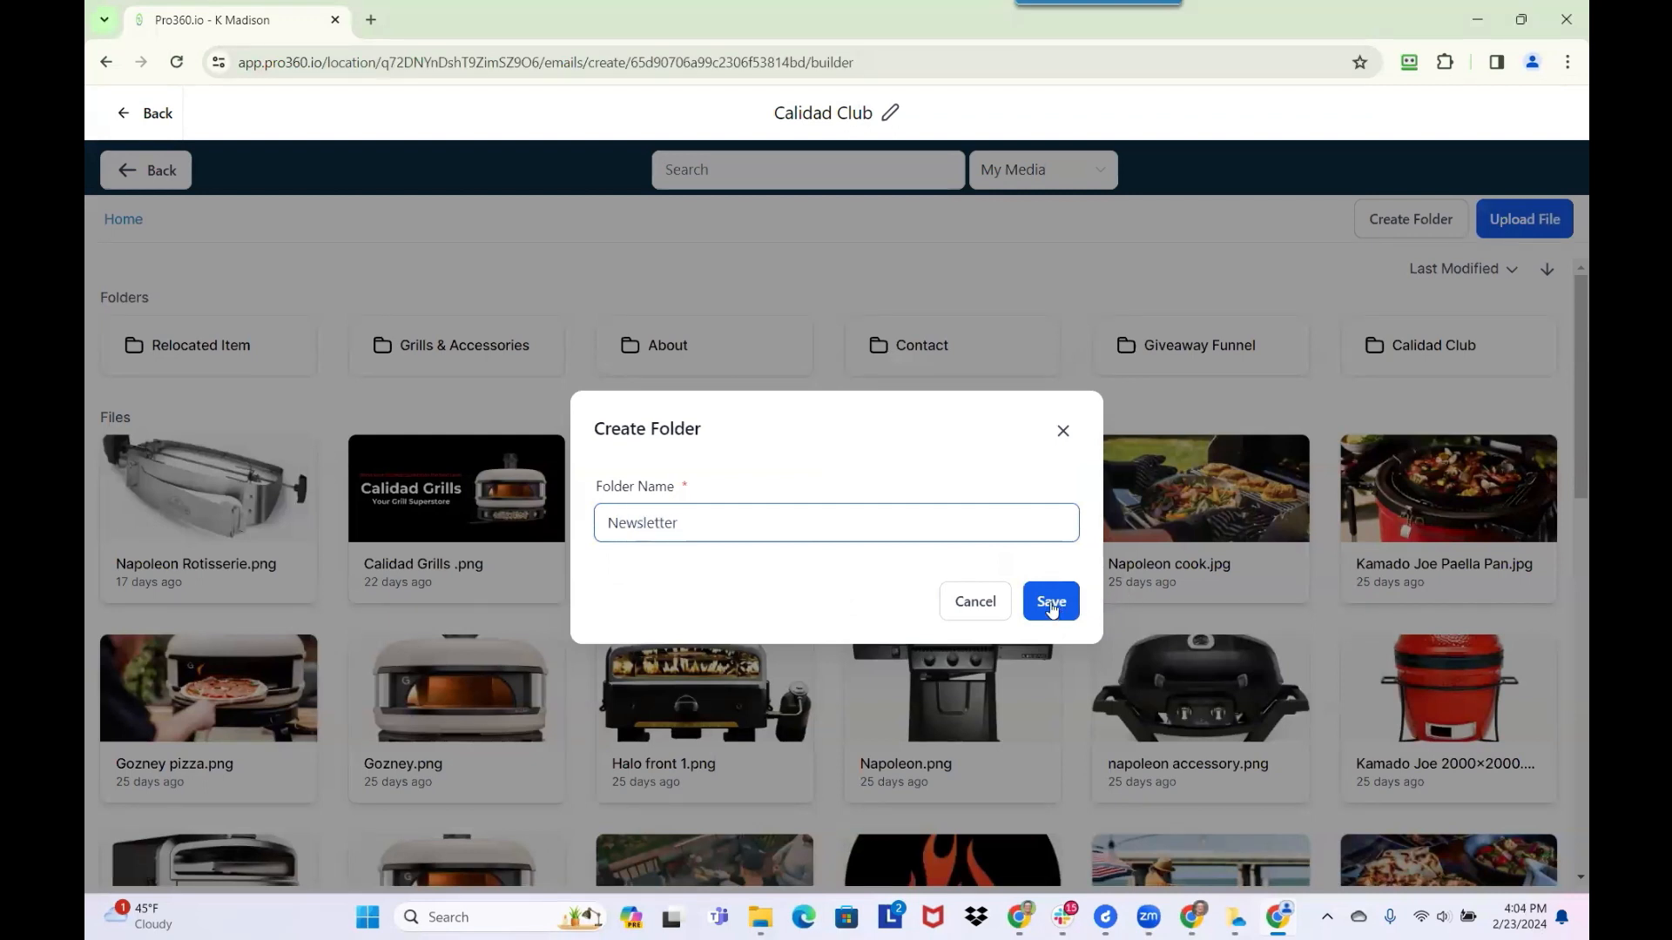
{"action": "left_click", "coordinate": [1052, 609]}
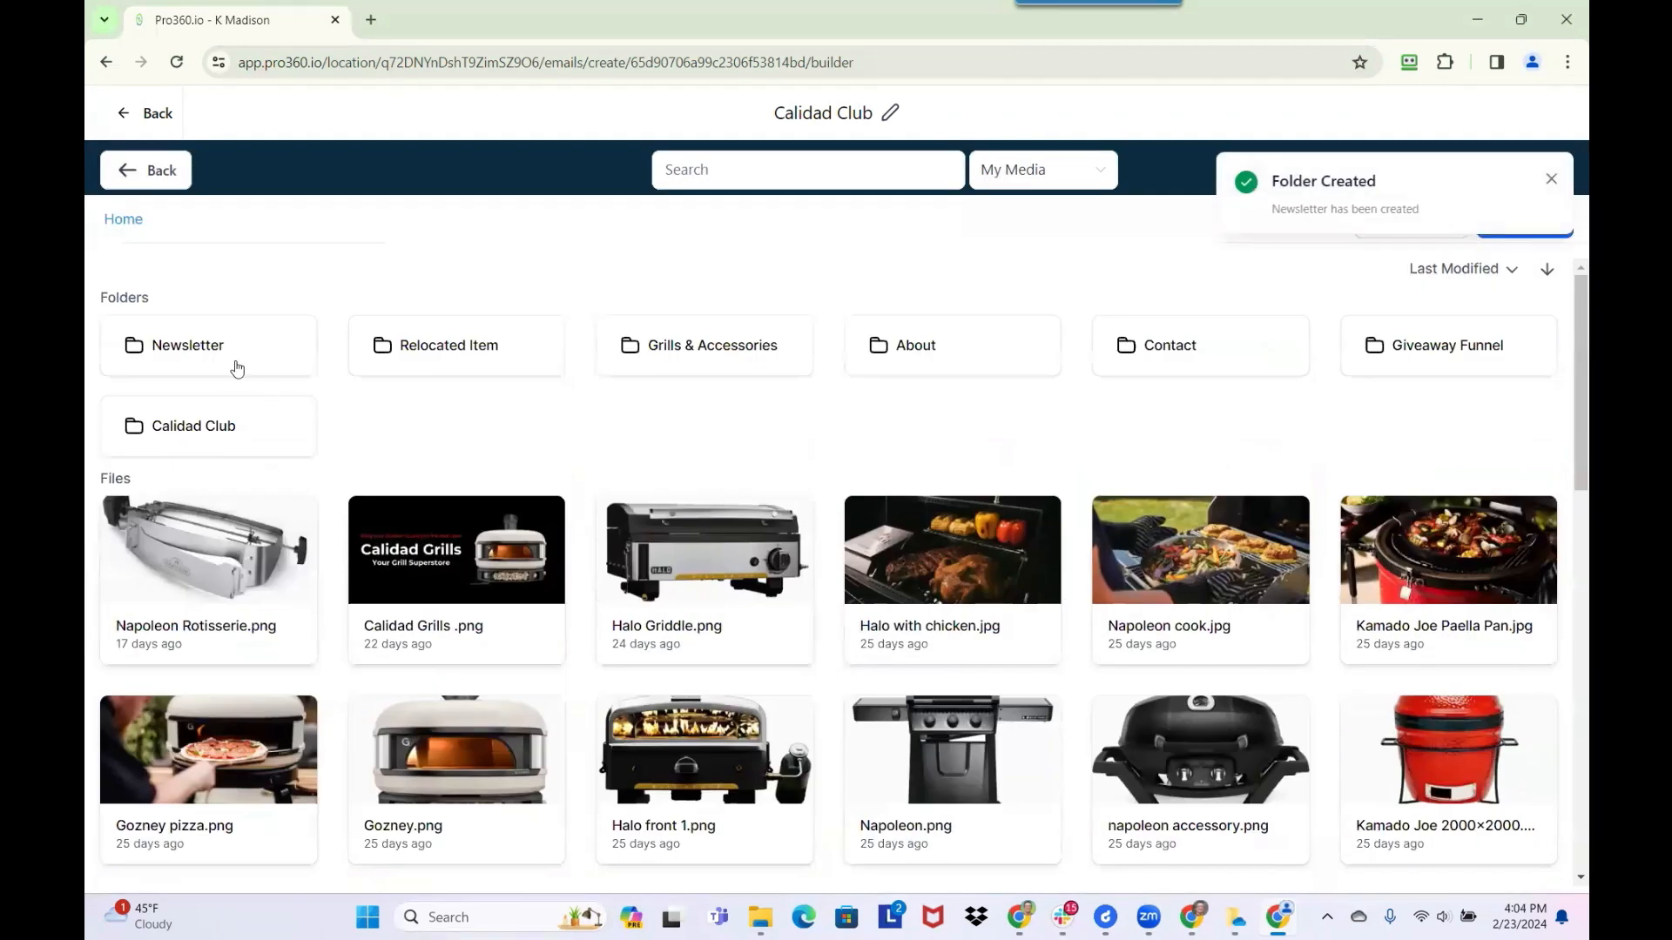
{"action": "left_click", "coordinate": [213, 343]}
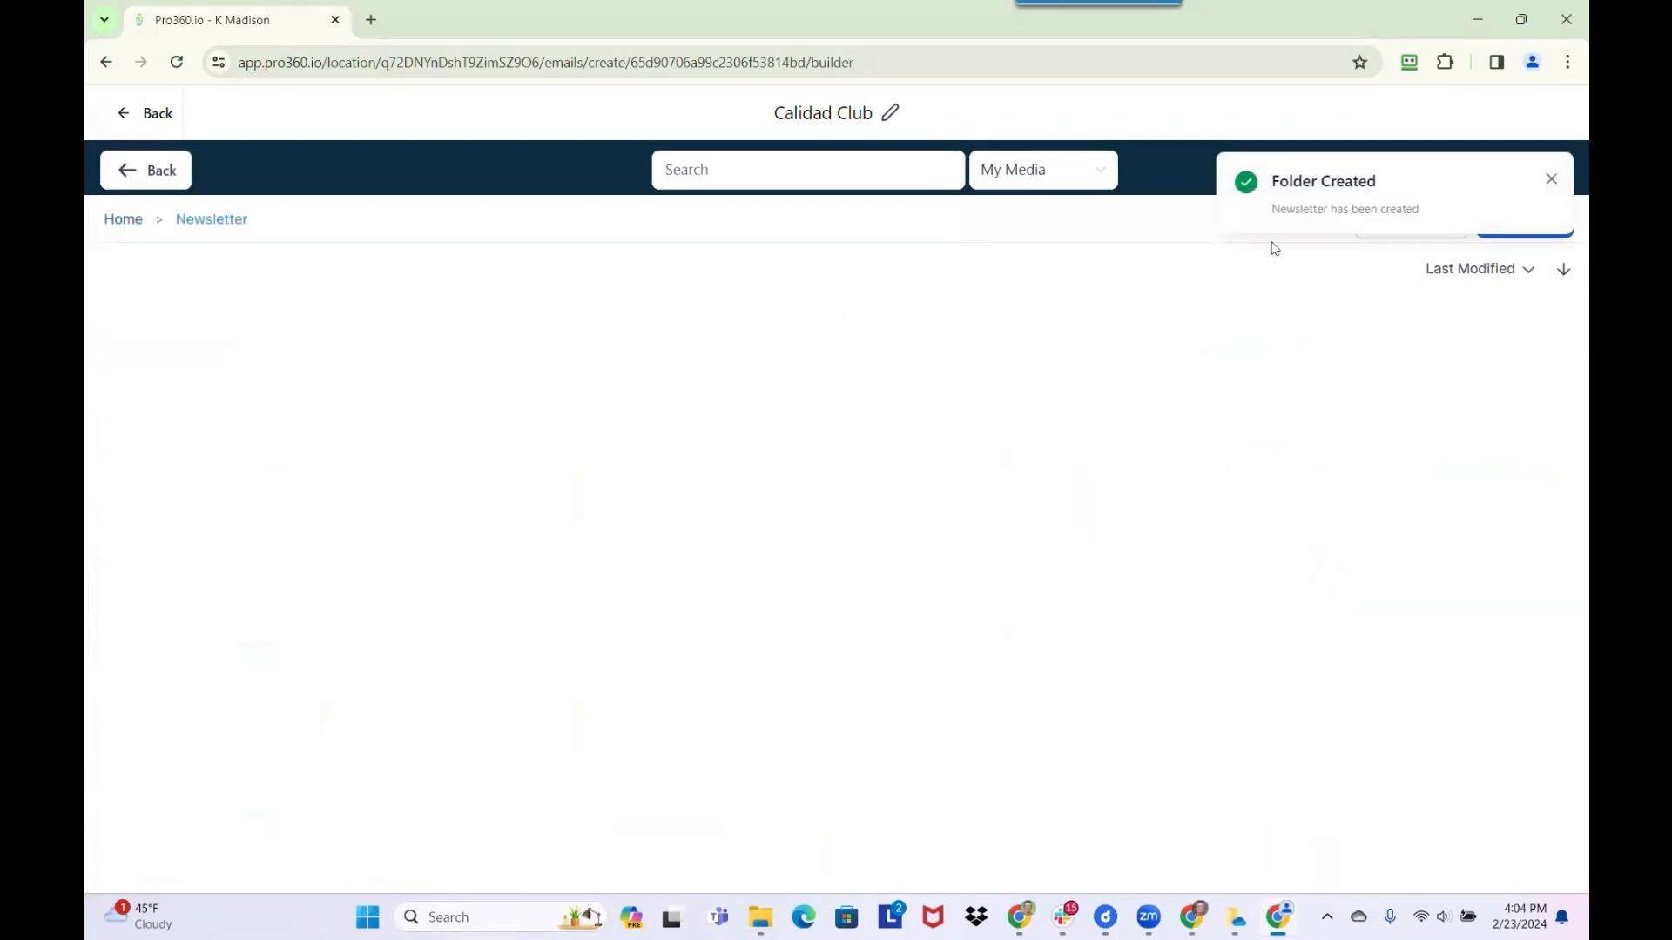
{"action": "left_click", "coordinate": [1551, 179]}
- Upload the Calidad Grill Logo and Calidad Grills Facebook Banner images from the Downloads folder into the Newsletter folder
{"action": "key", "text": "alt+Tab"}
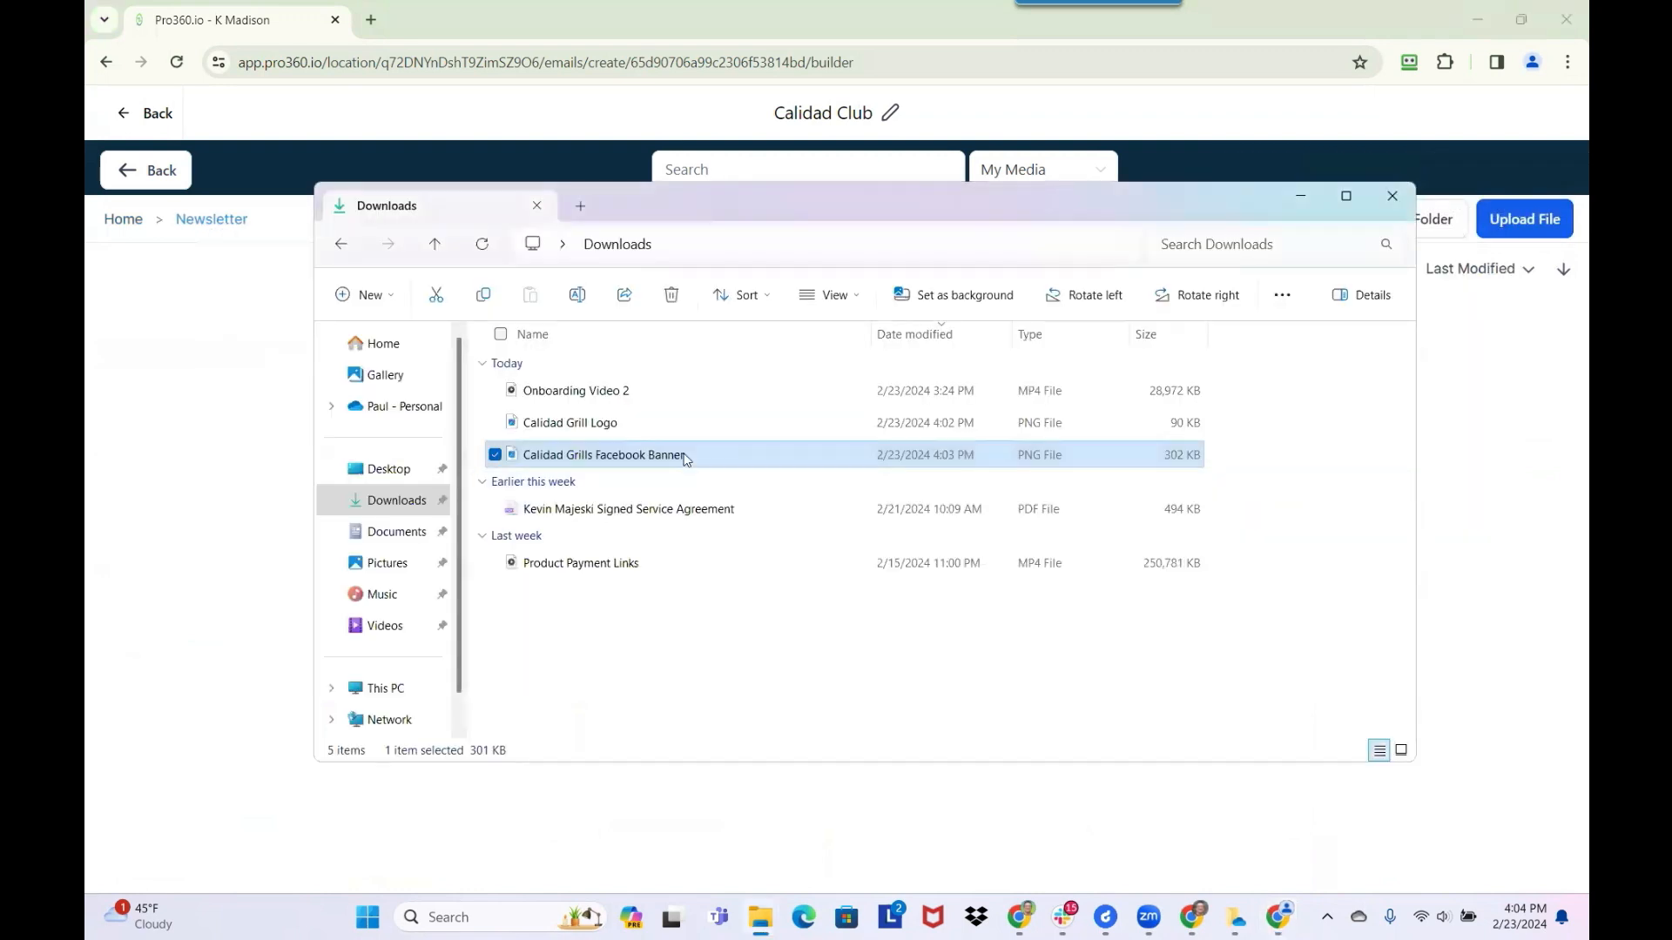
{"action": "left_click", "coordinate": [601, 423]}
{"action": "left_click_drag", "start_coordinate": [694, 214], "coordinate": [851, 209]}
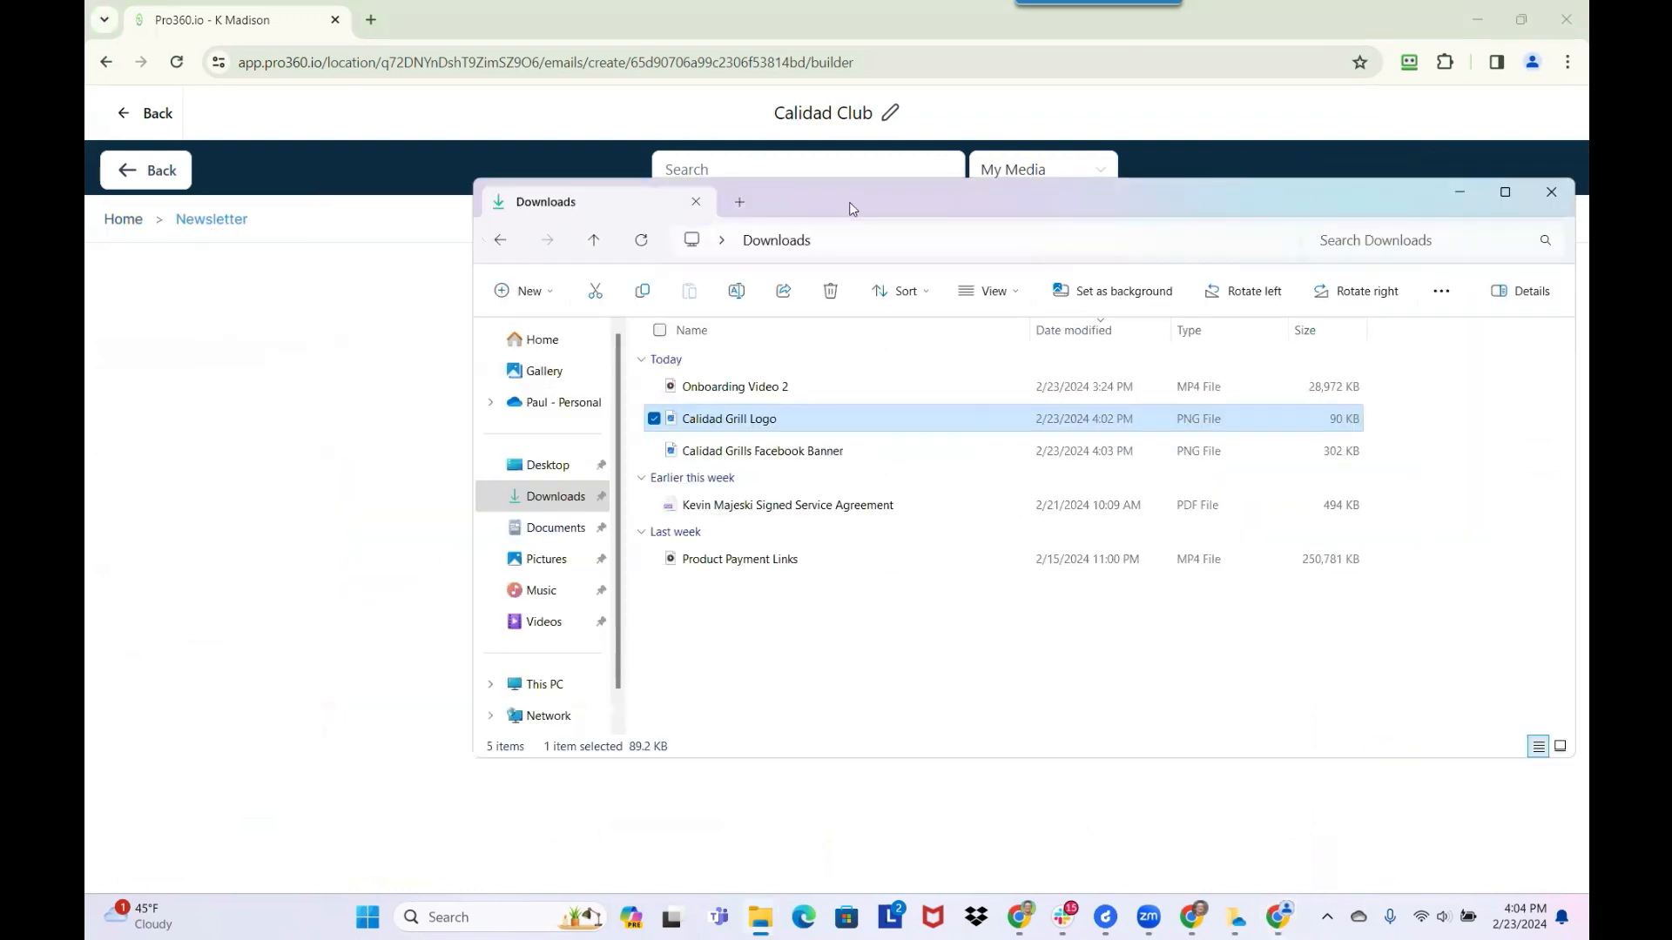
{"action": "left_click", "coordinate": [780, 454], "text": "ctrl"}
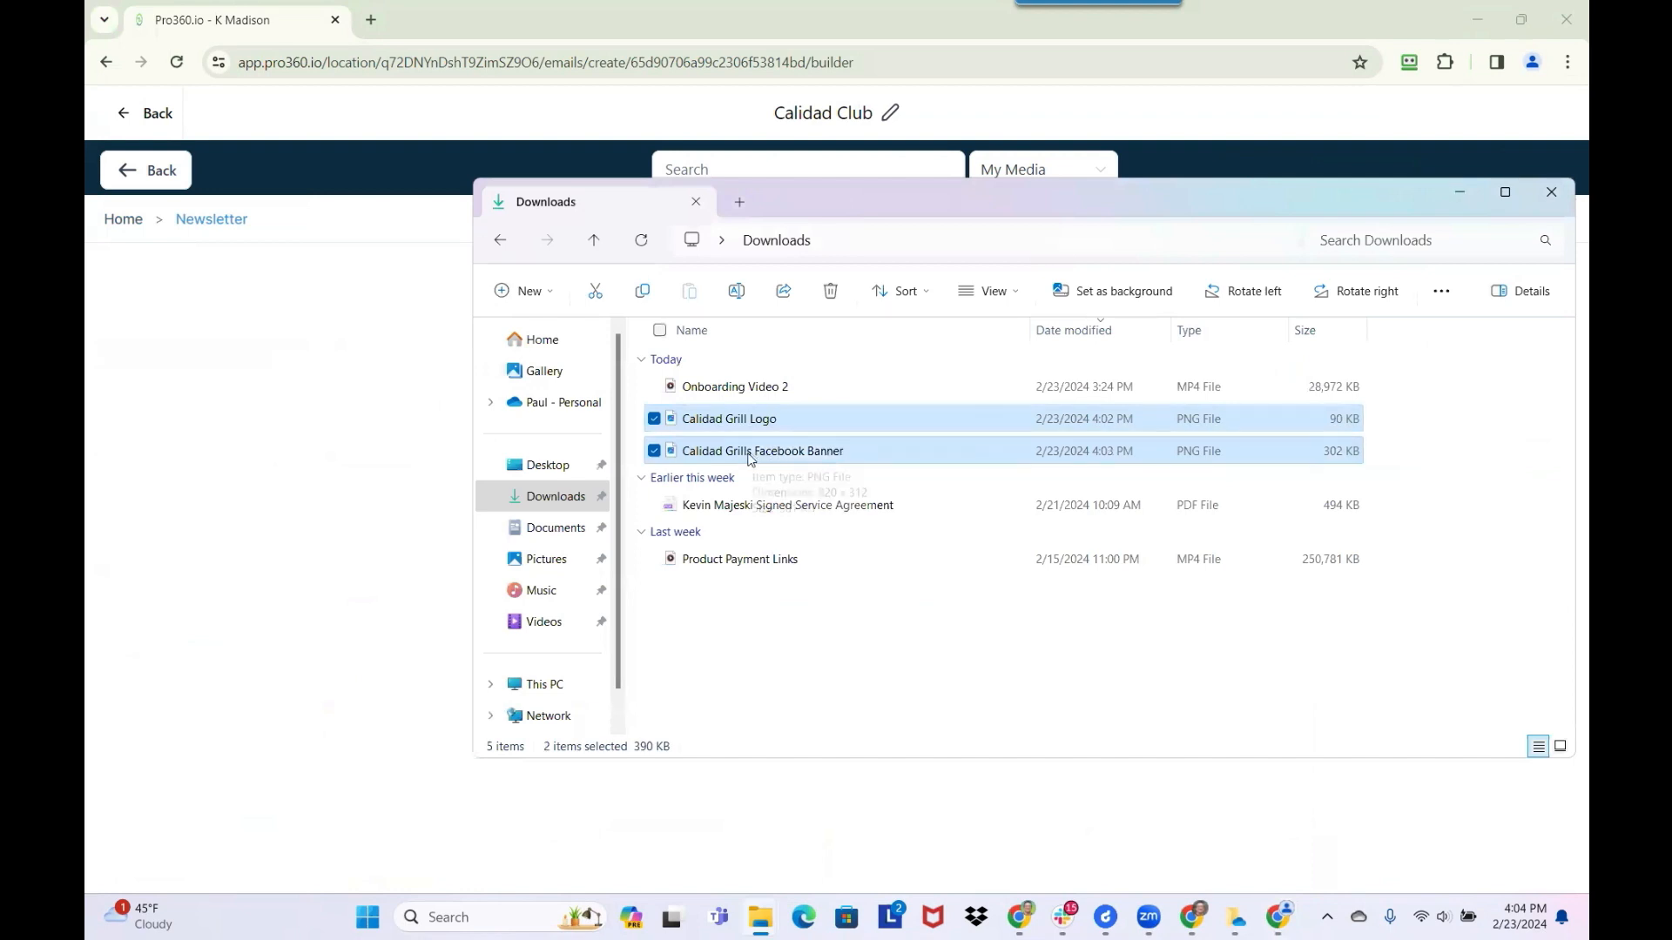
{"action": "left_click_drag", "start_coordinate": [719, 456], "coordinate": [514, 443]}
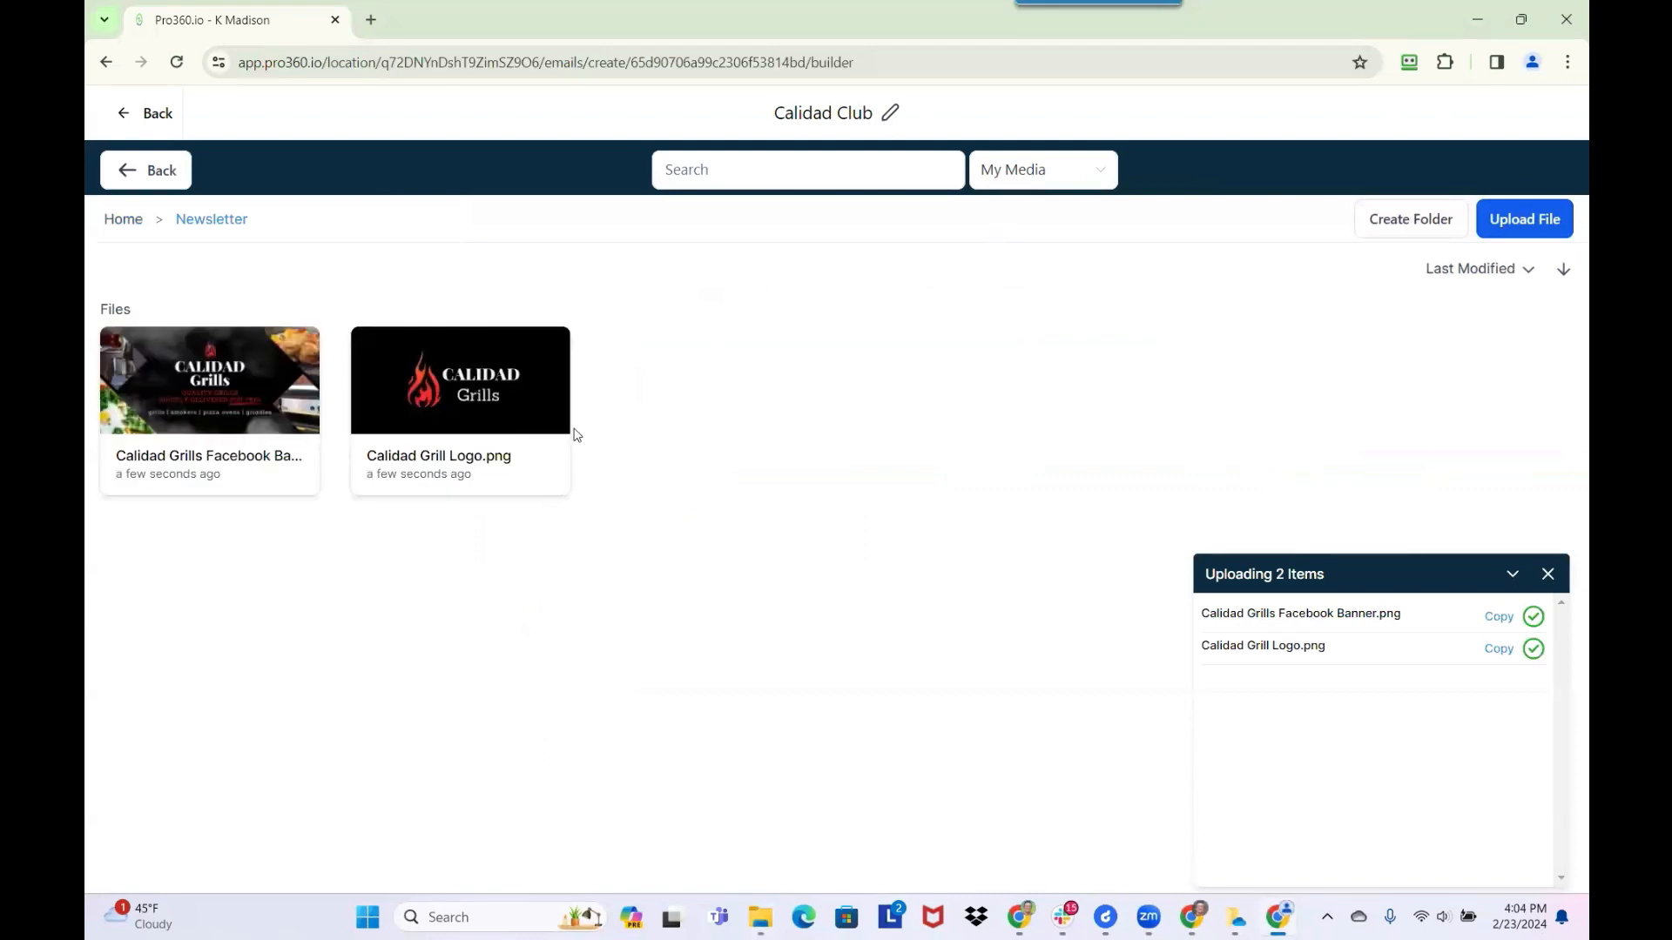
- Insert Calidad Grill Logo.png as the header logo and open its block background color for editing
{"action": "left_click", "coordinate": [460, 420]}
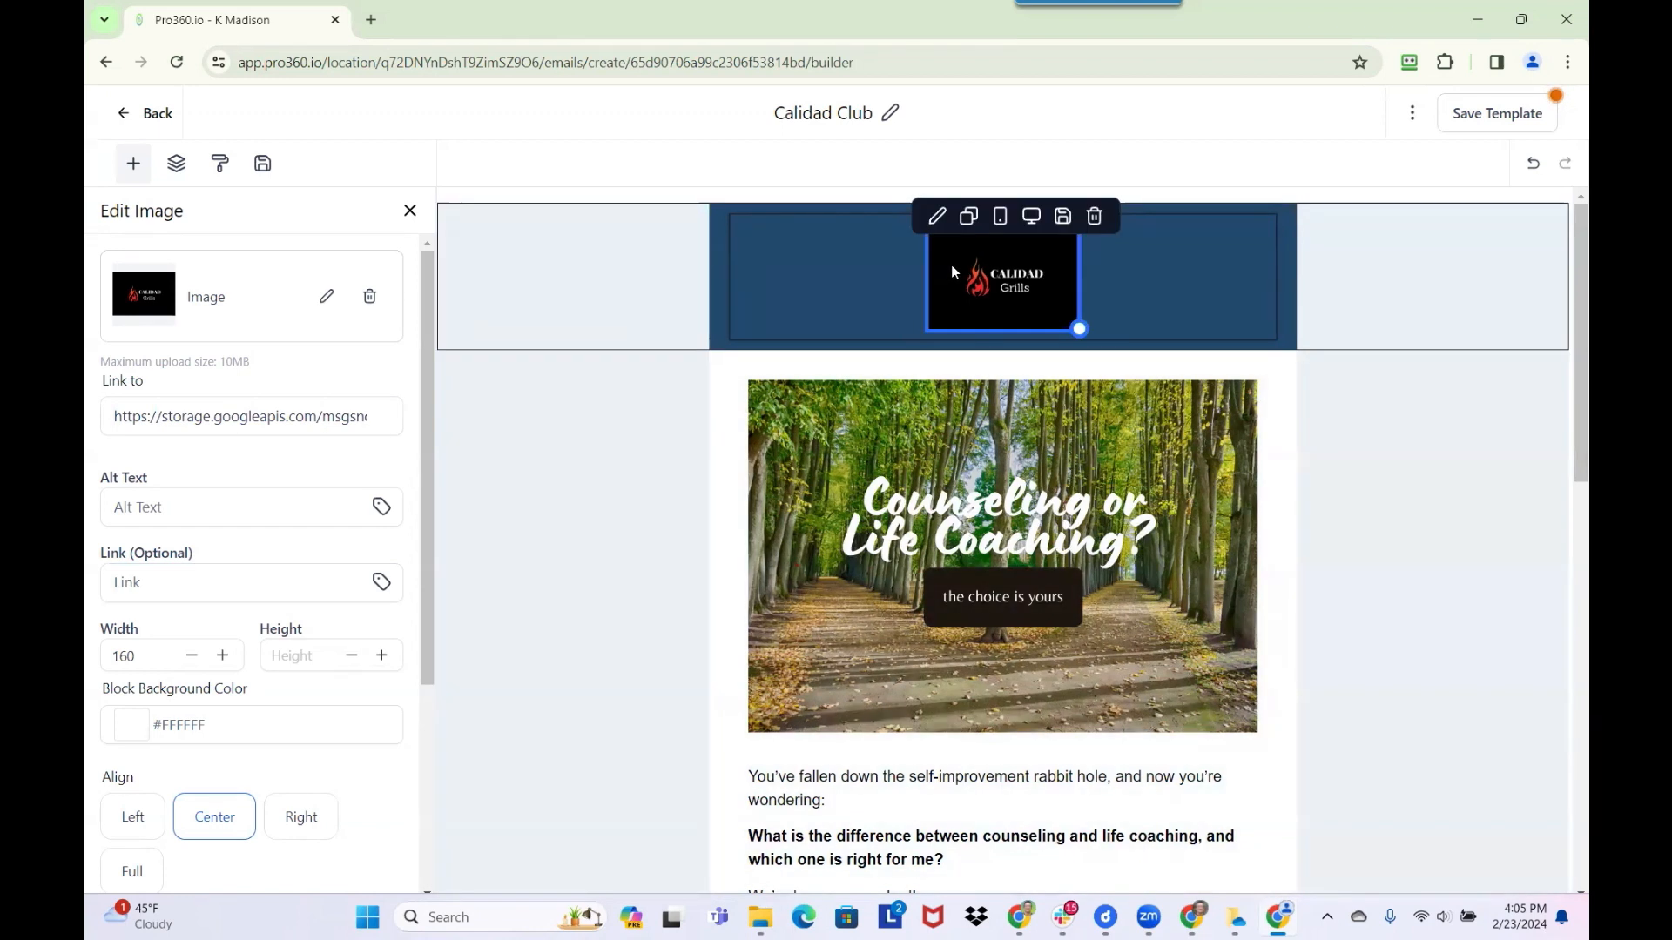
{"action": "left_click", "coordinate": [137, 736]}
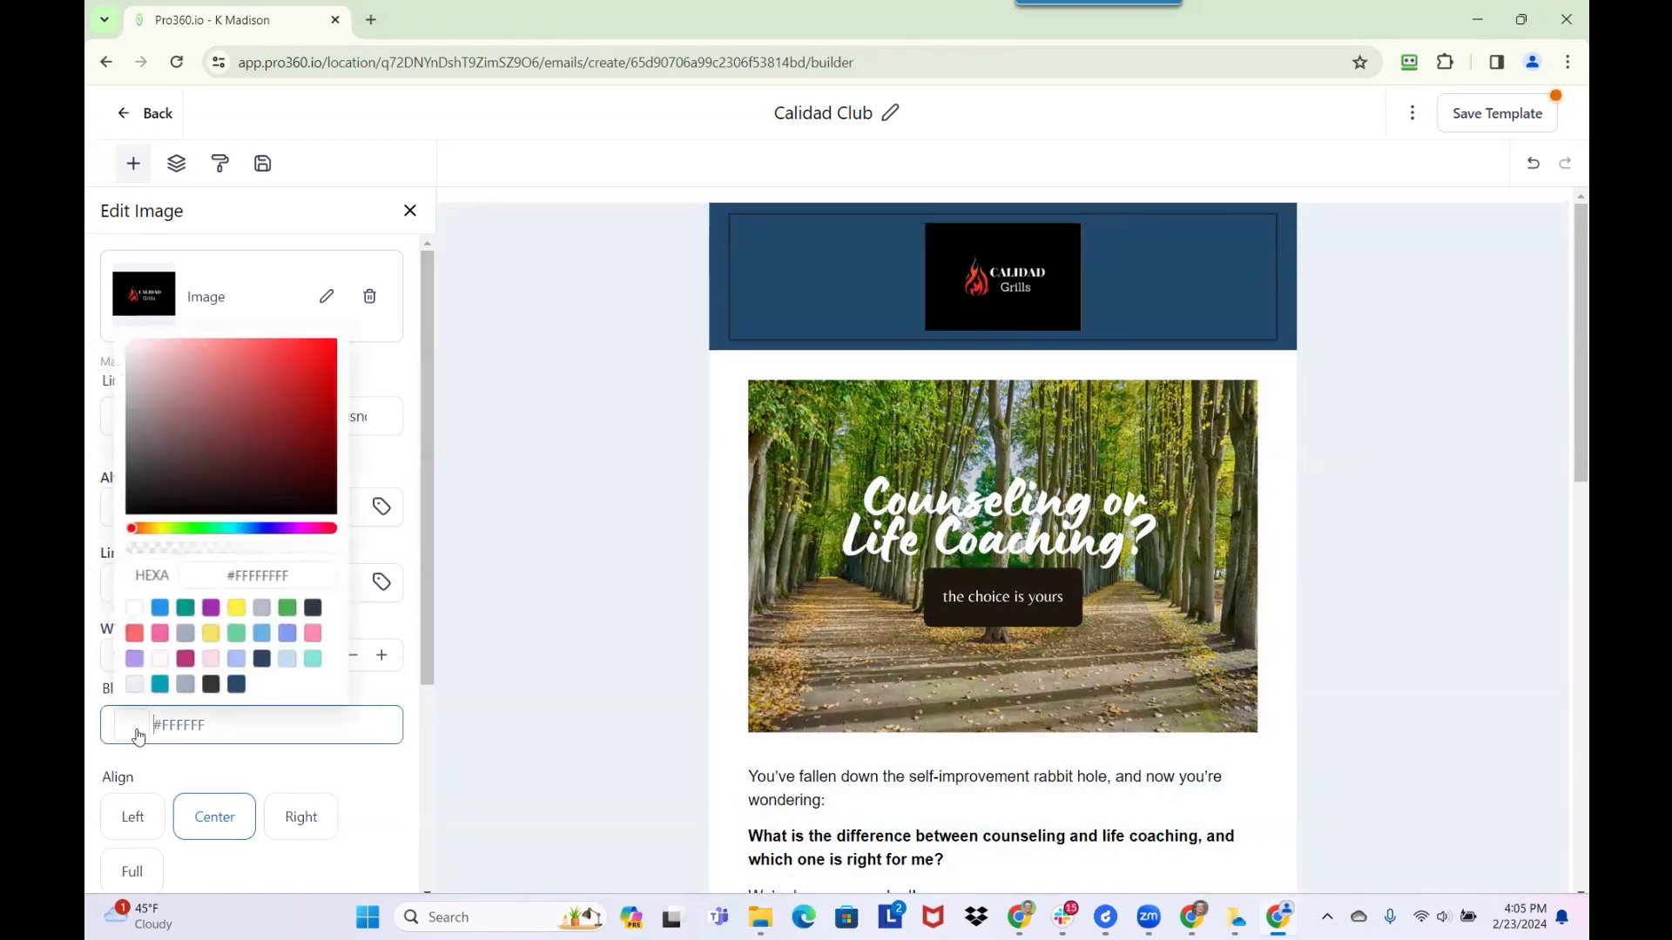
{"action": "left_click", "coordinate": [220, 730]}
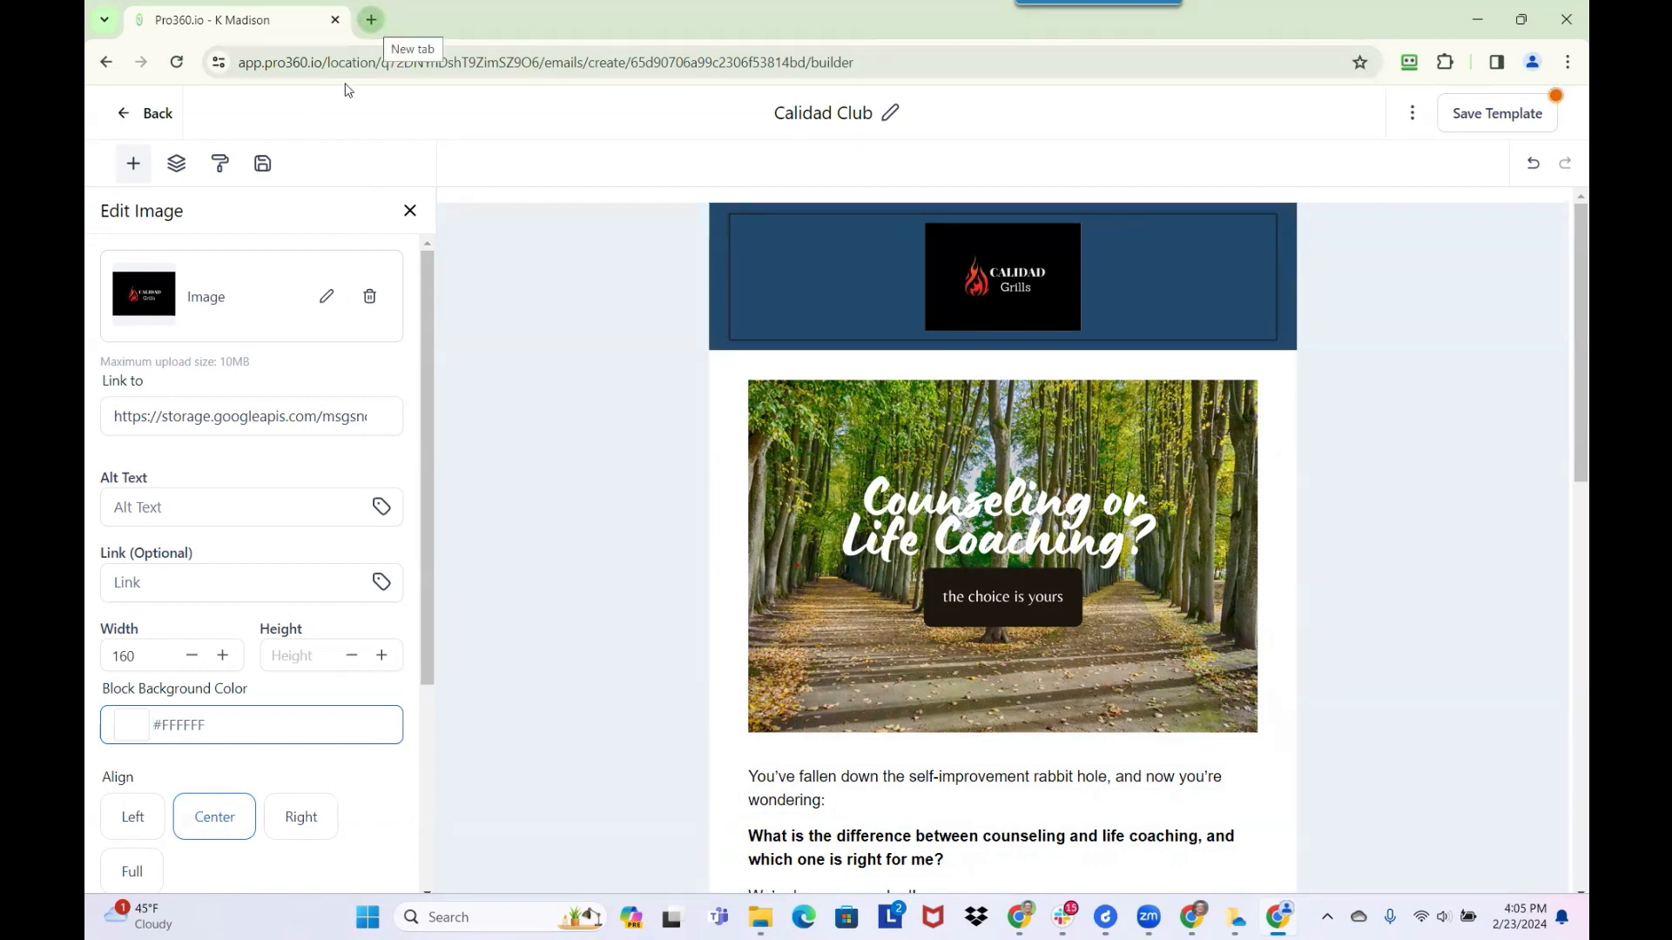
- Search Google for "chrome store" in a new browser tab and open the Chrome Web Store
{"action": "key", "text": "ctrl+t"}
{"action": "type", "text": "chrome s"}
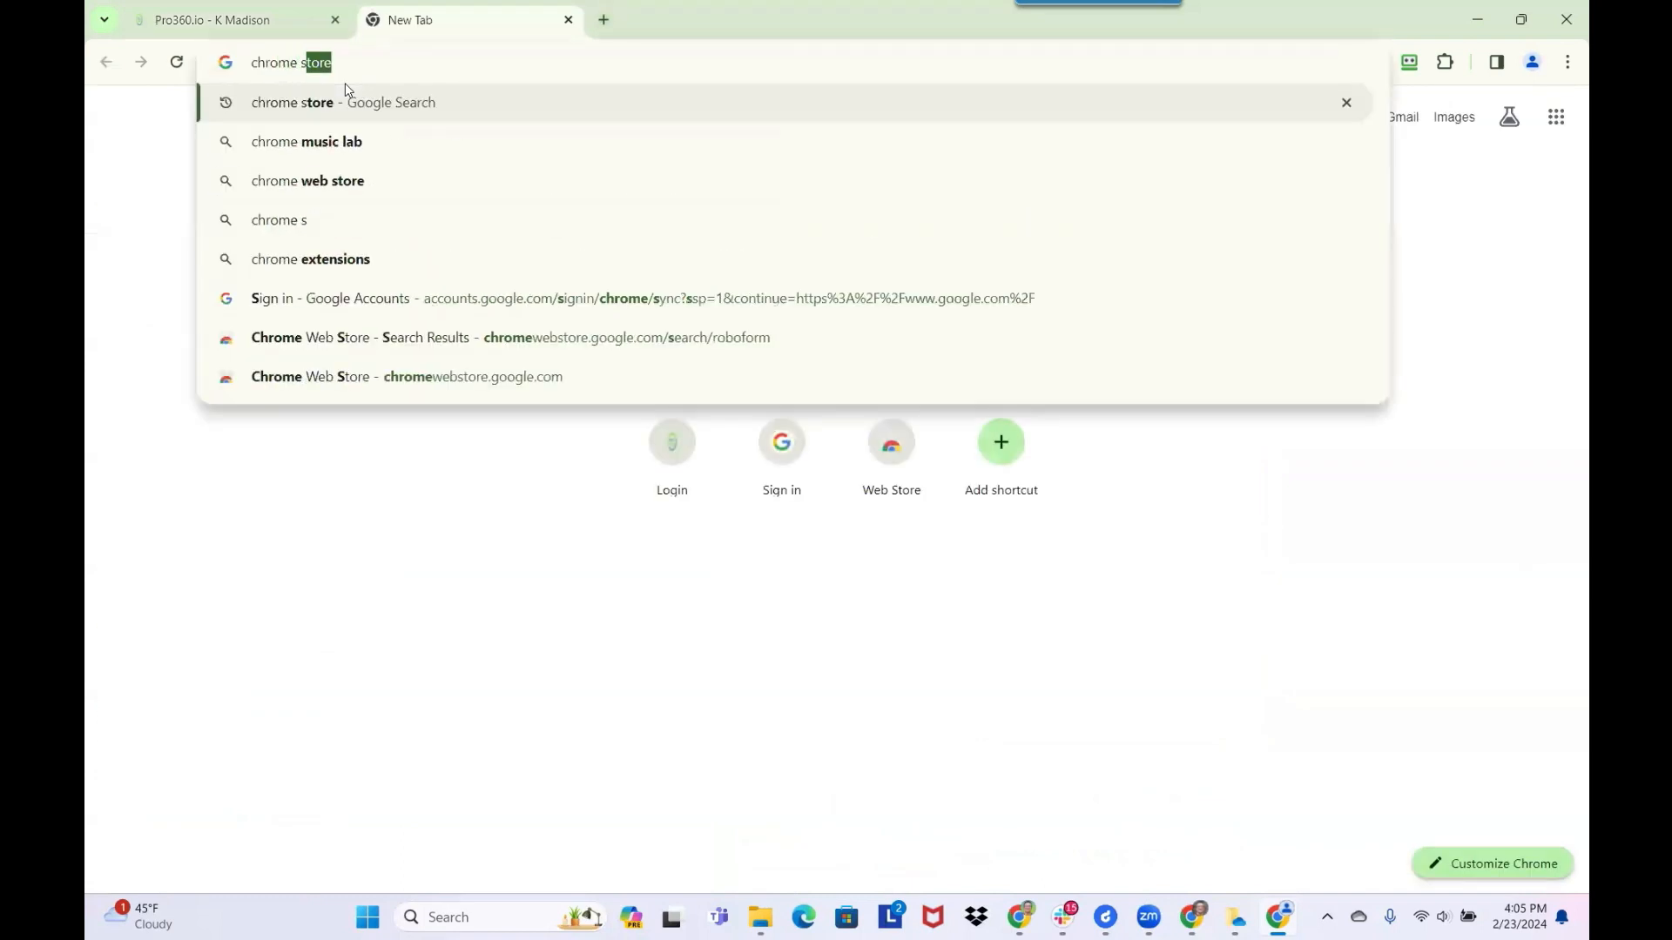
{"action": "key", "text": "Return"}
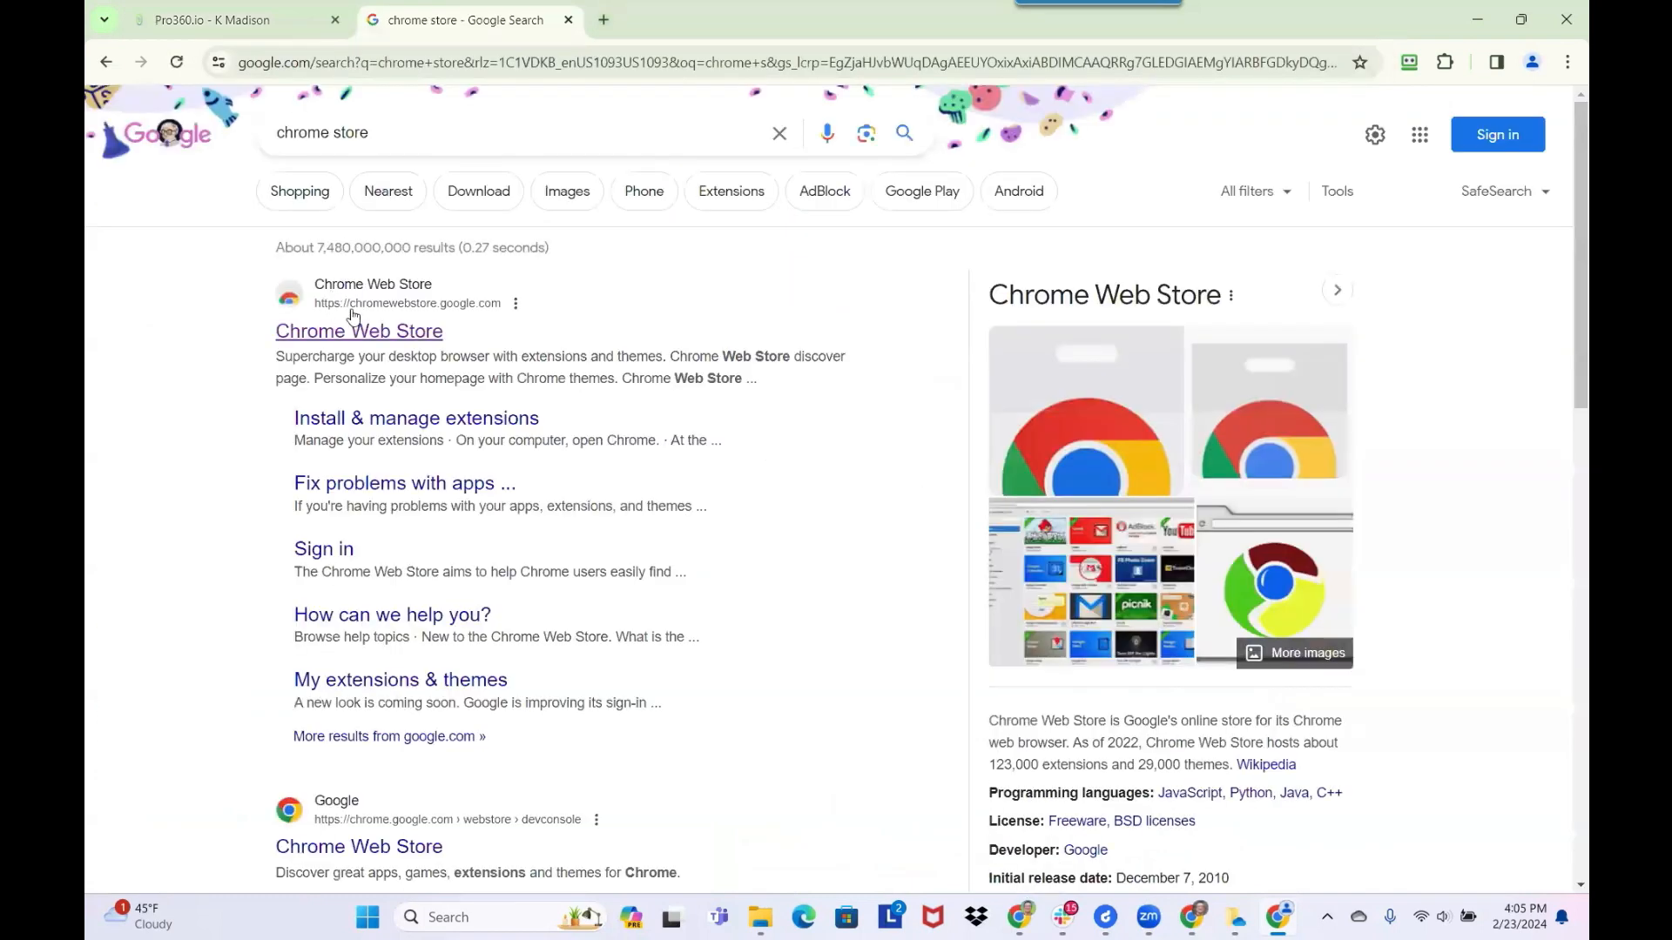
{"action": "left_click", "coordinate": [364, 331]}
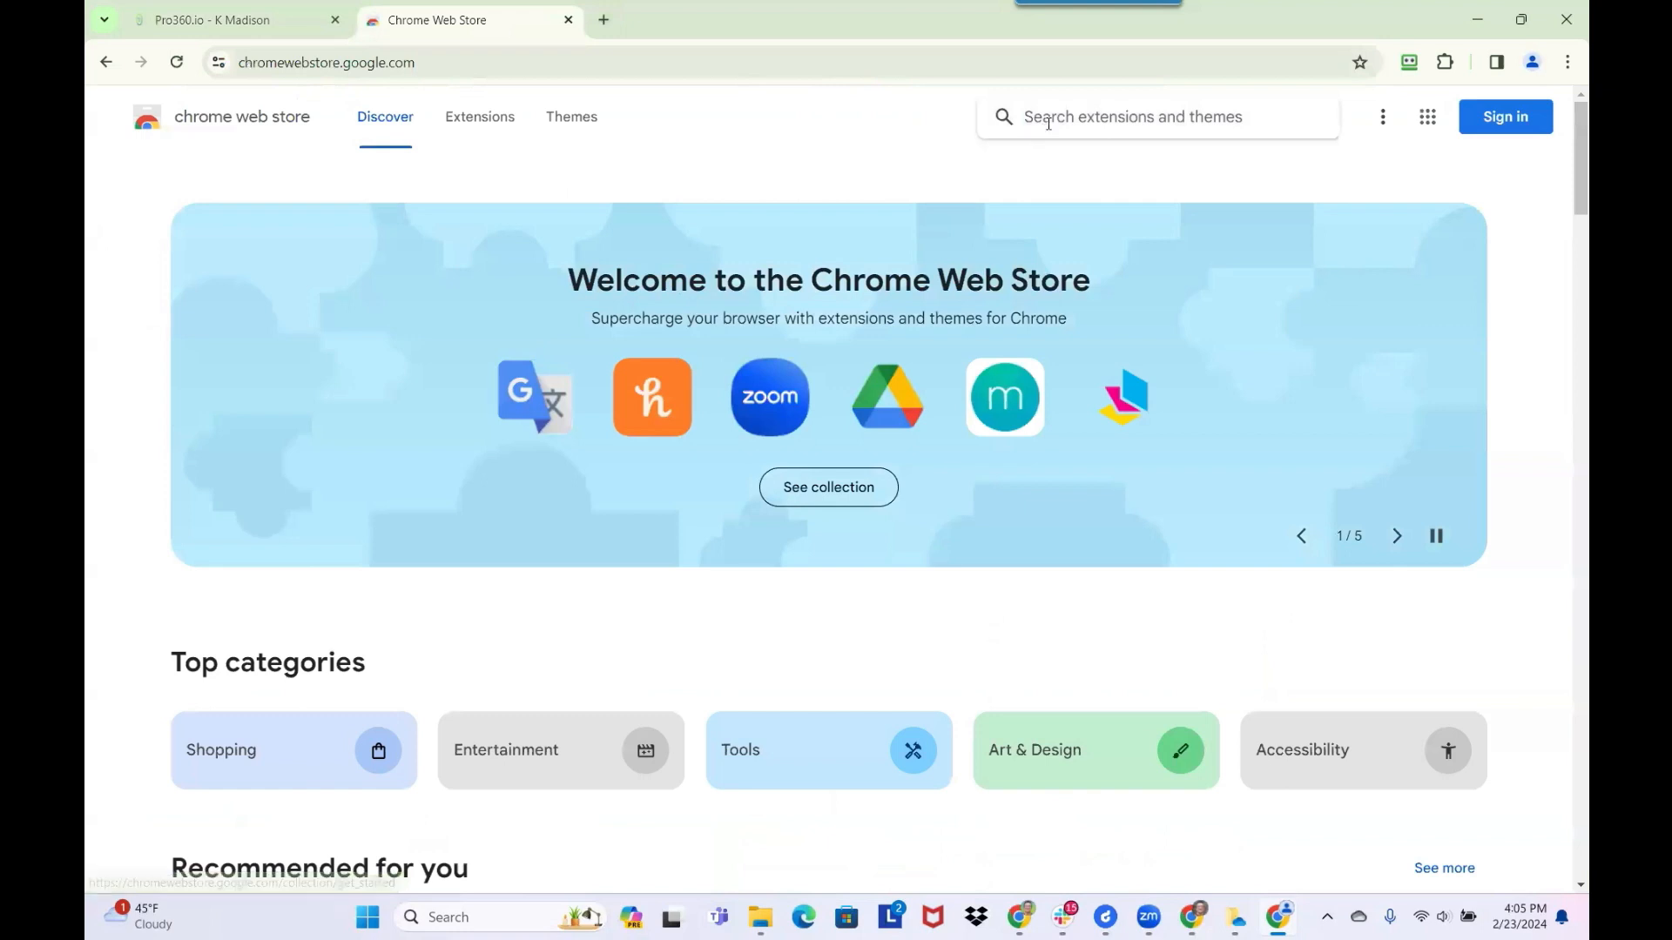
- Search the Chrome Web Store for "colorzilla" and add the ColorZilla extension to Chrome
{"action": "type", "text": "p"}
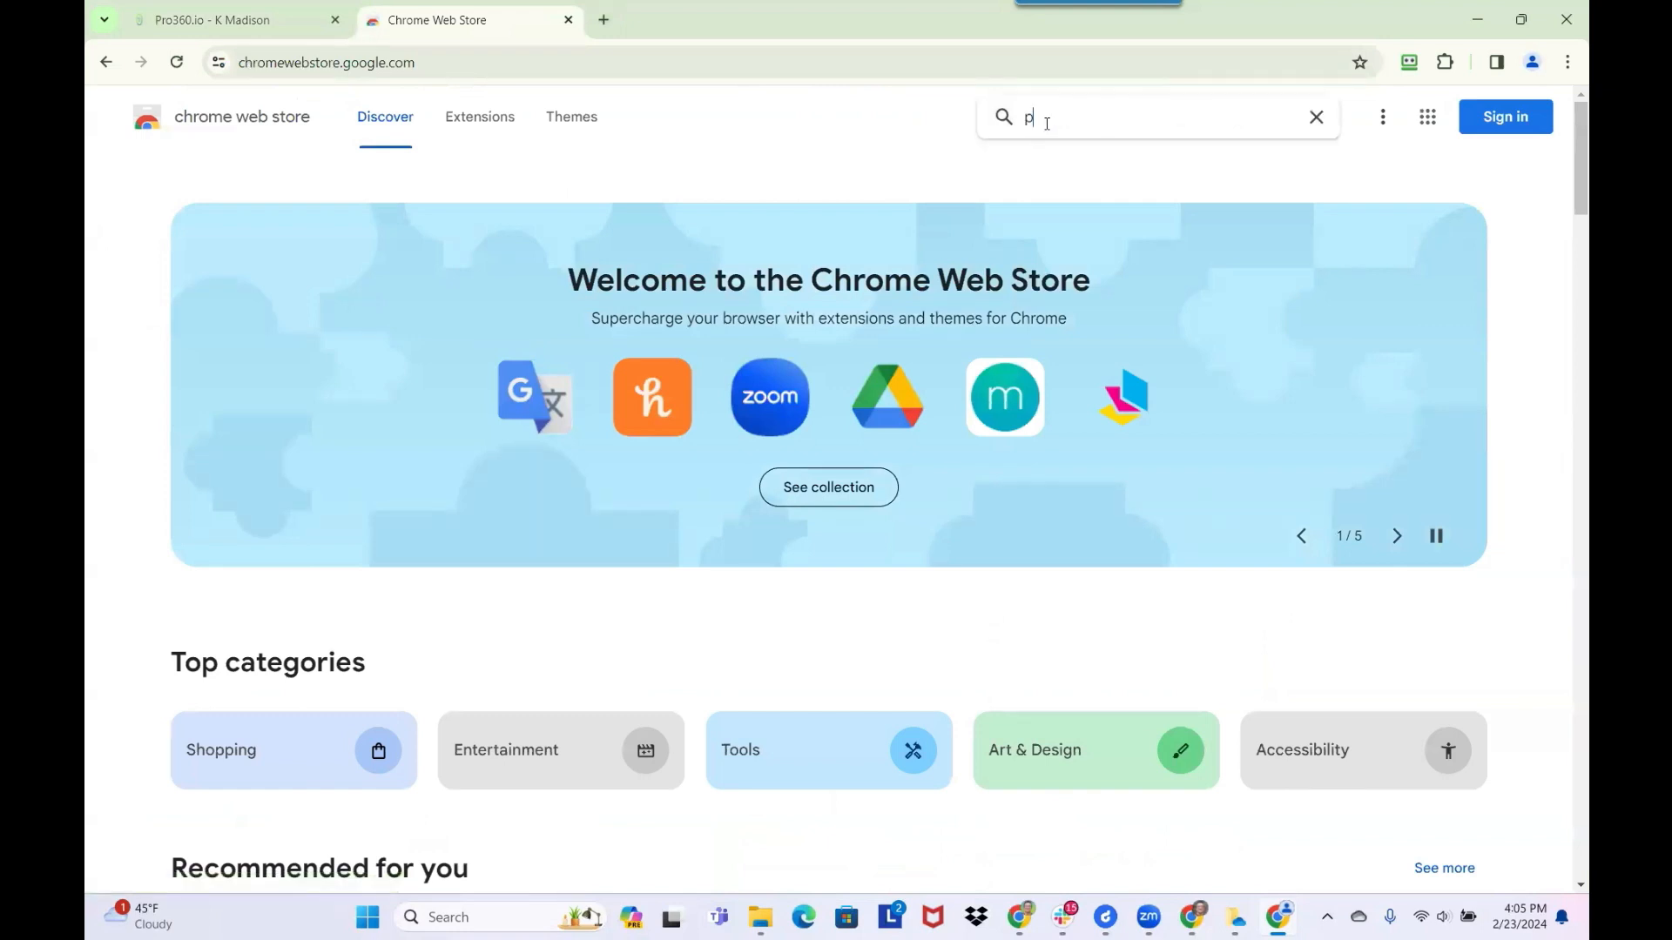
{"action": "key", "text": "BackSpace"}
{"action": "type", "text": "colorzilla"}
{"action": "key", "text": "Return"}
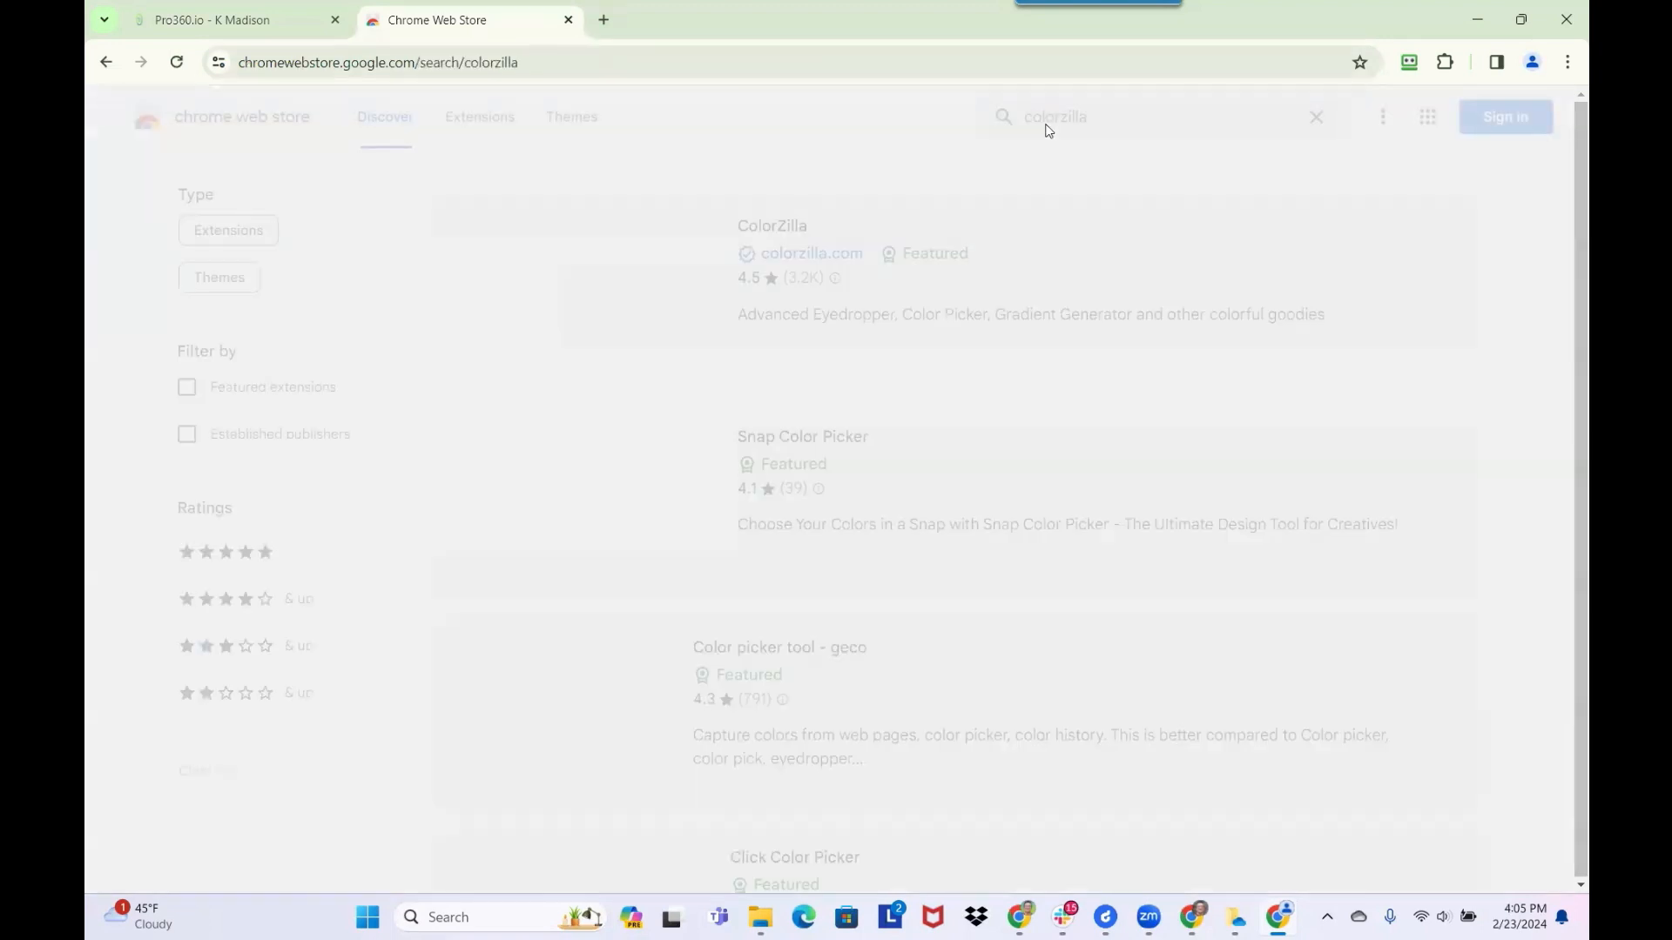
{"action": "left_click", "coordinate": [775, 248]}
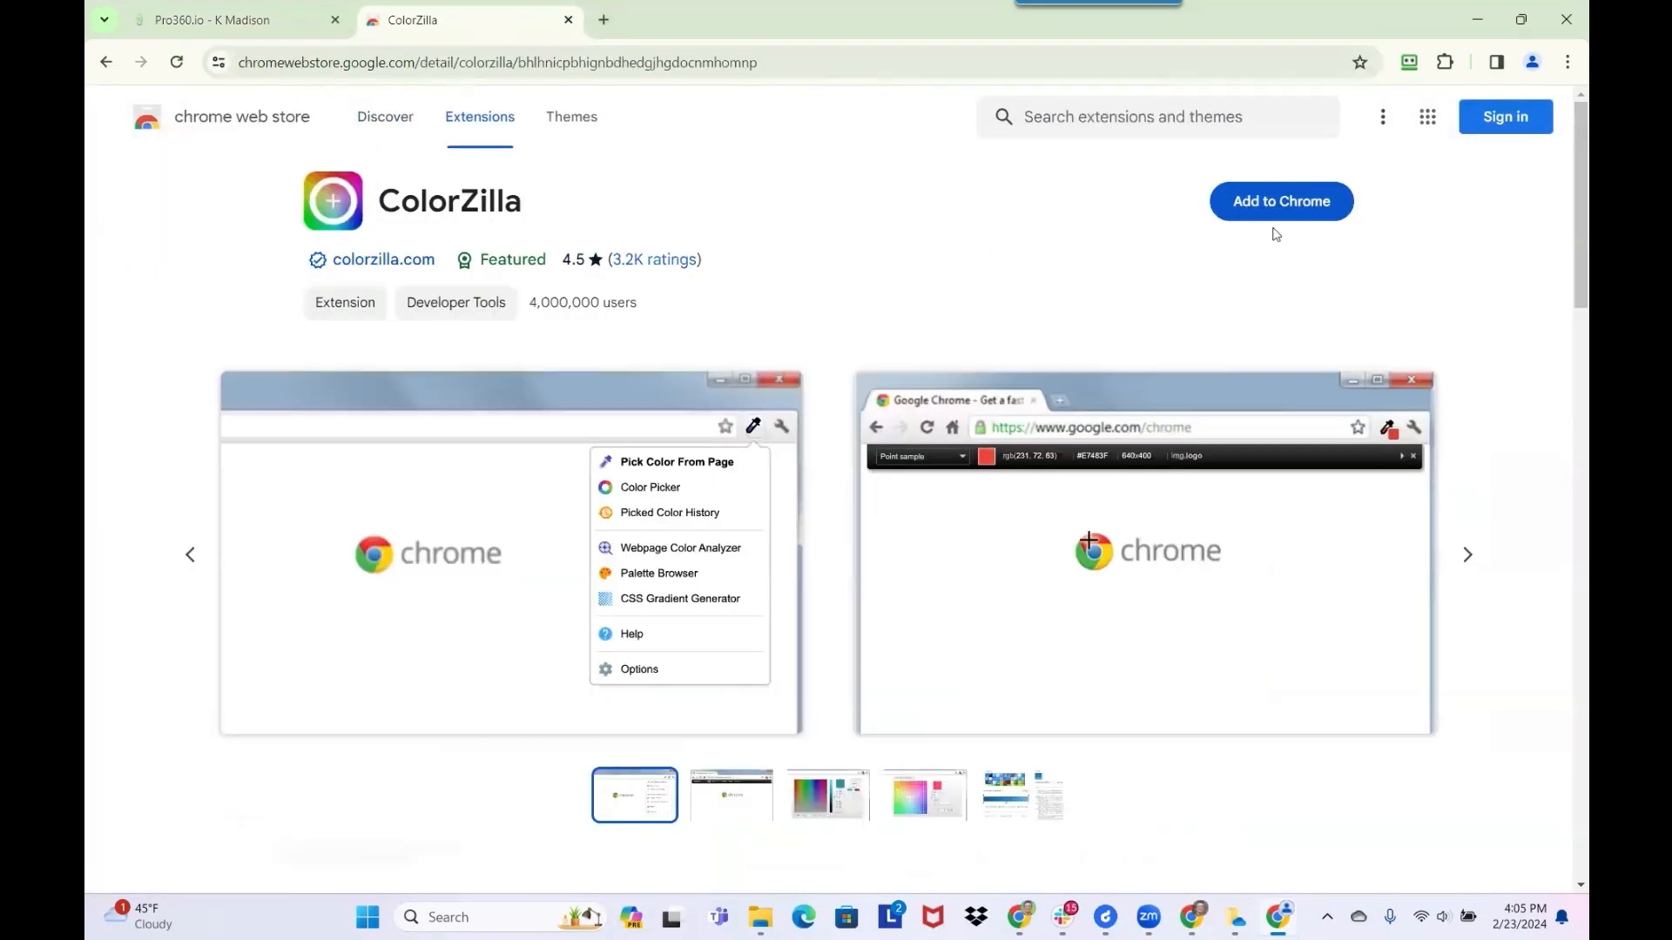
{"action": "left_click", "coordinate": [1292, 204]}
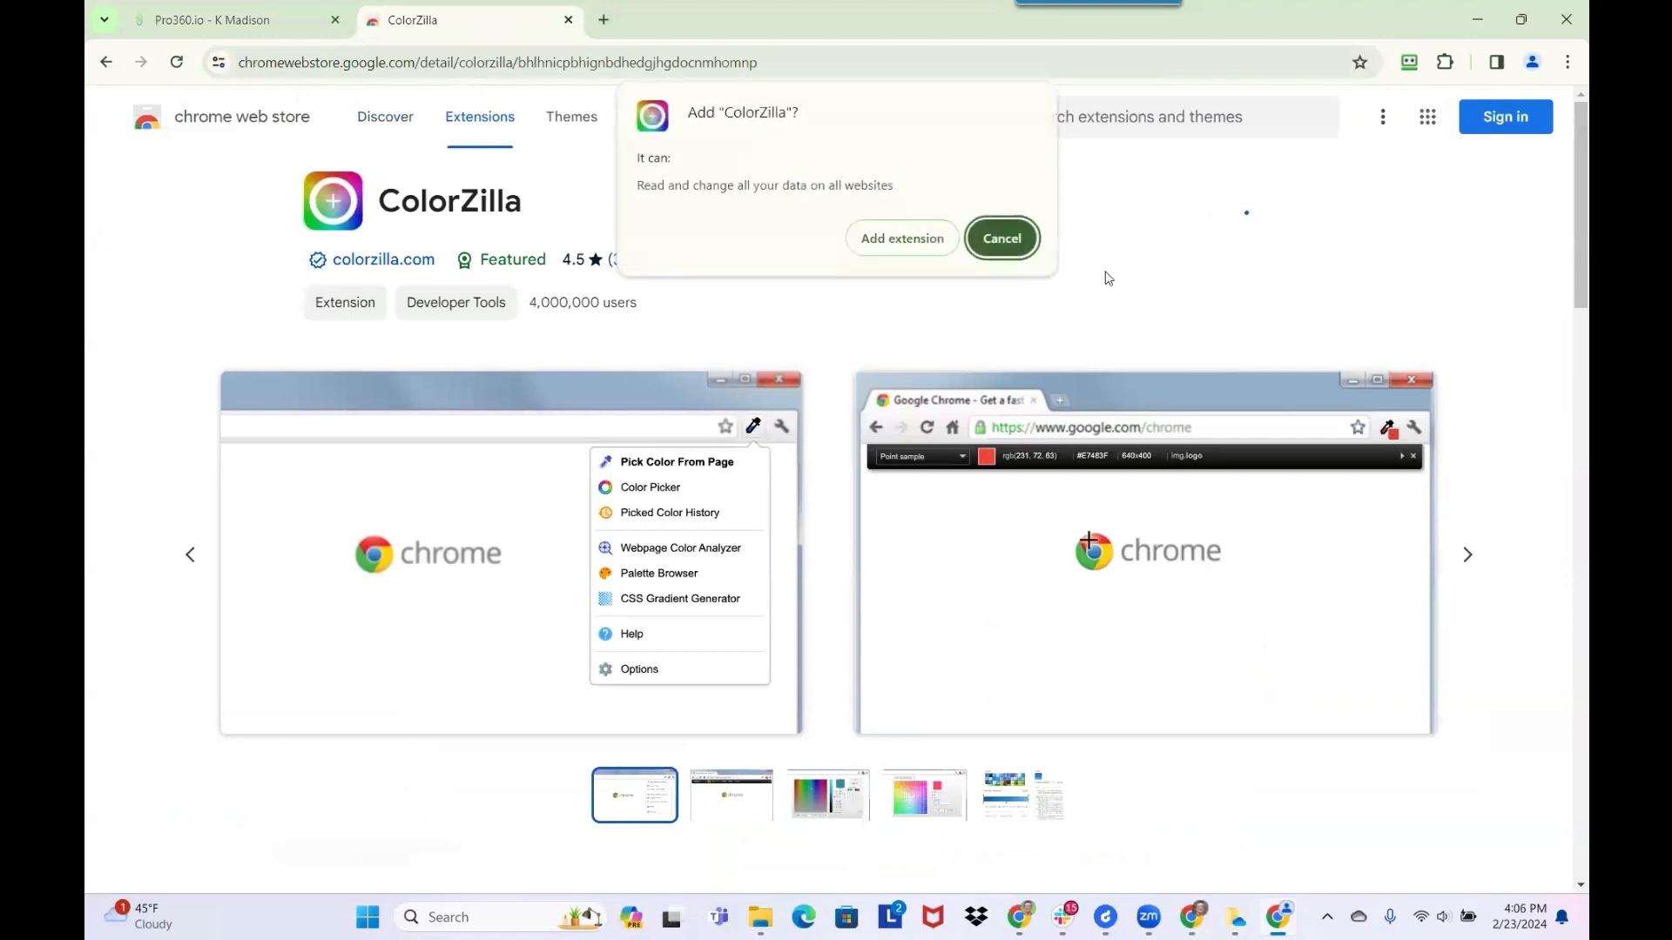
{"action": "left_click", "coordinate": [912, 240]}
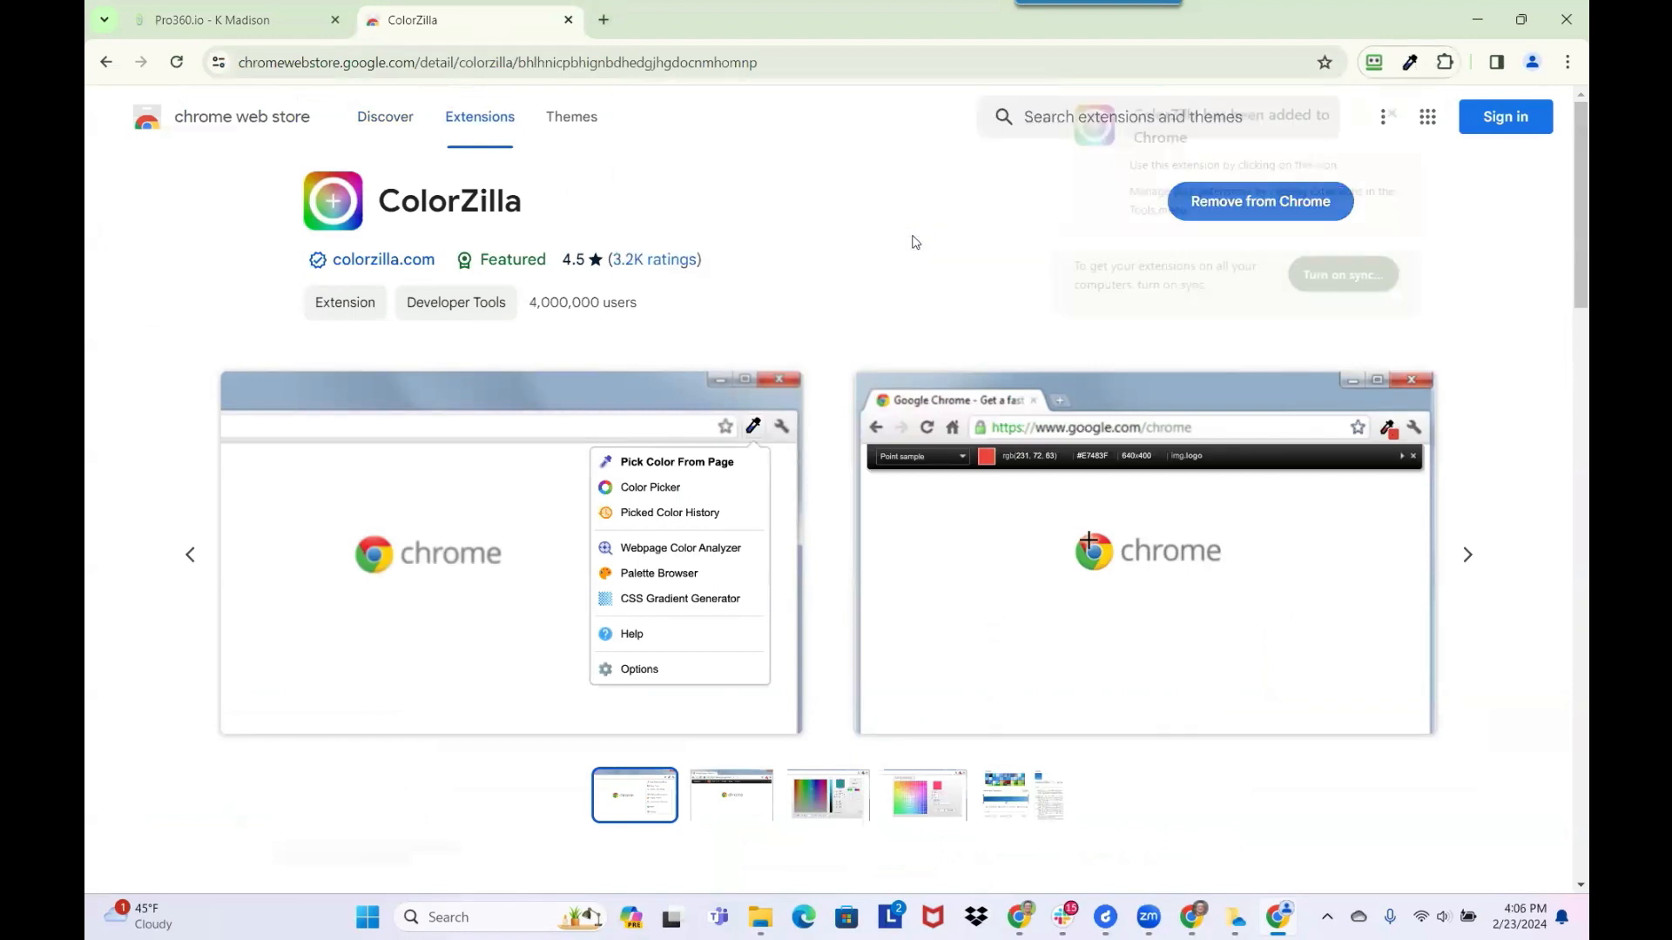
- Pin the ColorZilla extension to the browser toolbar and return to the Calidad Club email template
{"action": "left_click", "coordinate": [1444, 63]}
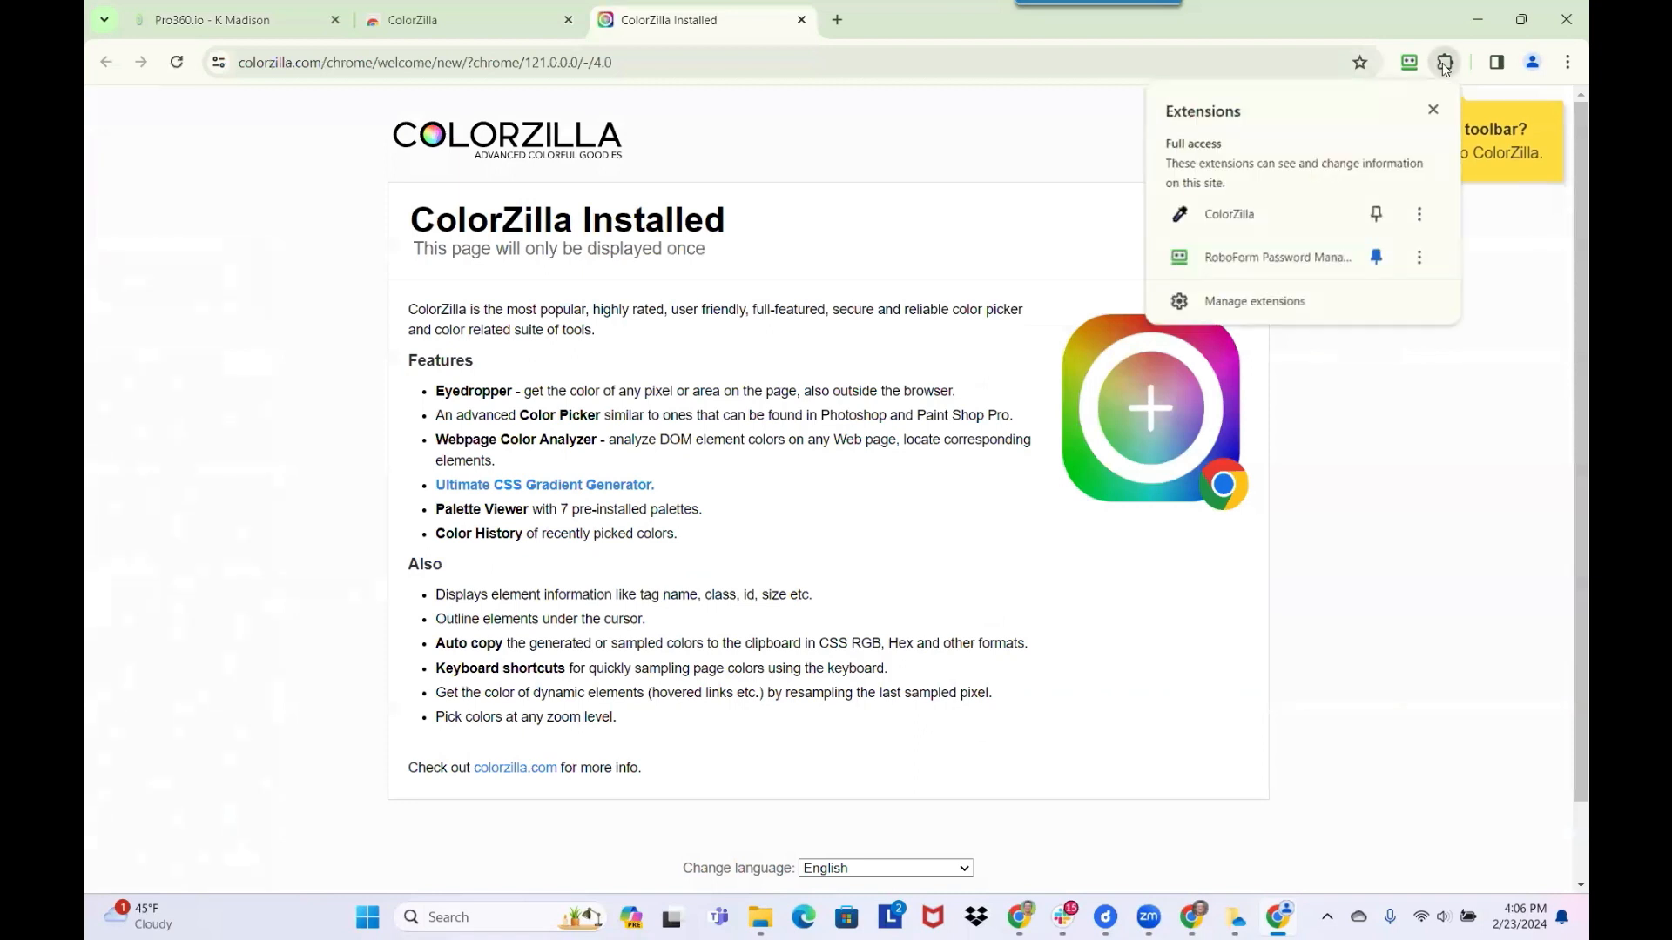
{"action": "left_click", "coordinate": [1378, 214]}
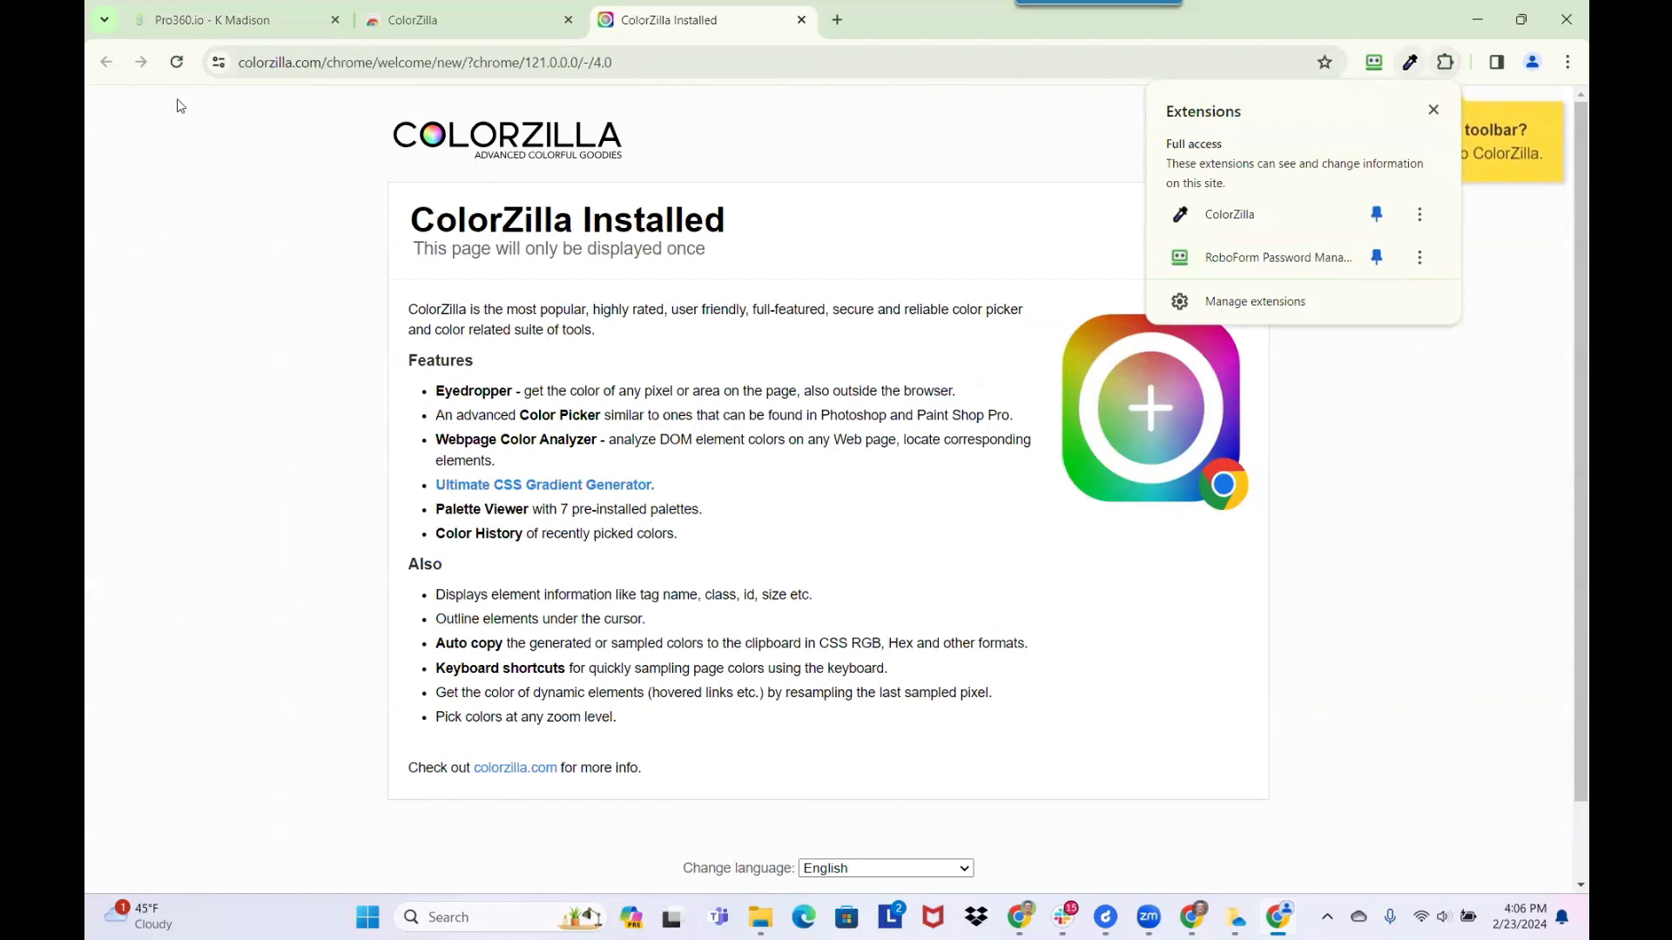
{"action": "left_click", "coordinate": [212, 20]}
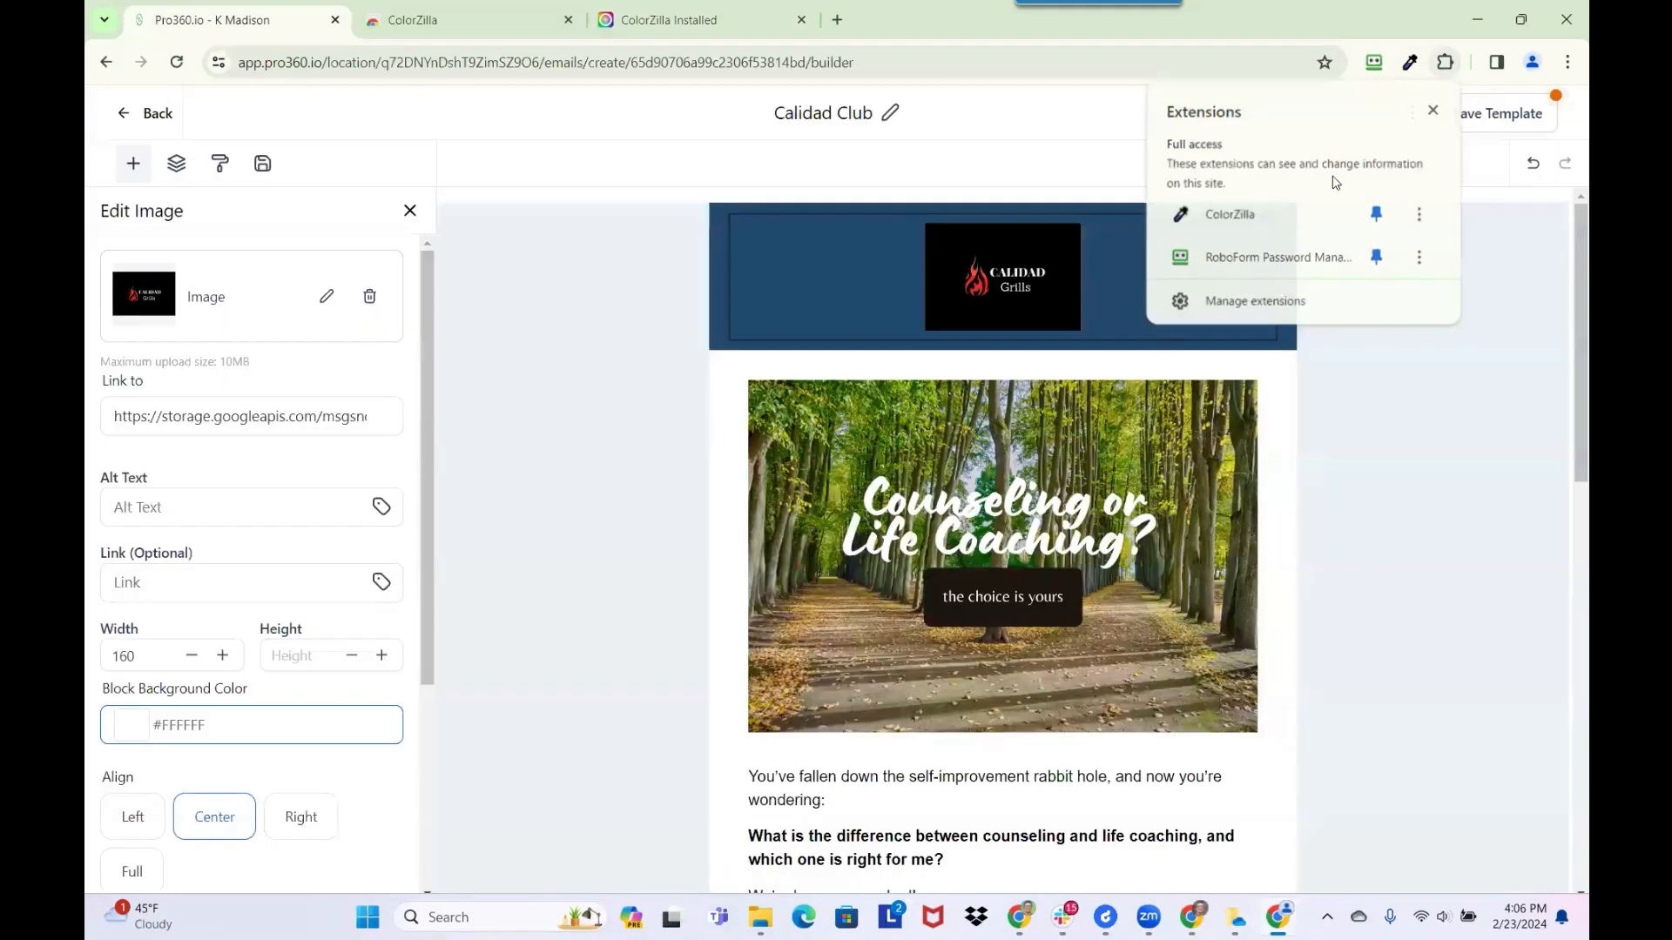
- Sample the black of the header logo with ColorZilla and set the logo's block background color to #000000
{"action": "left_click", "coordinate": [1410, 61]}
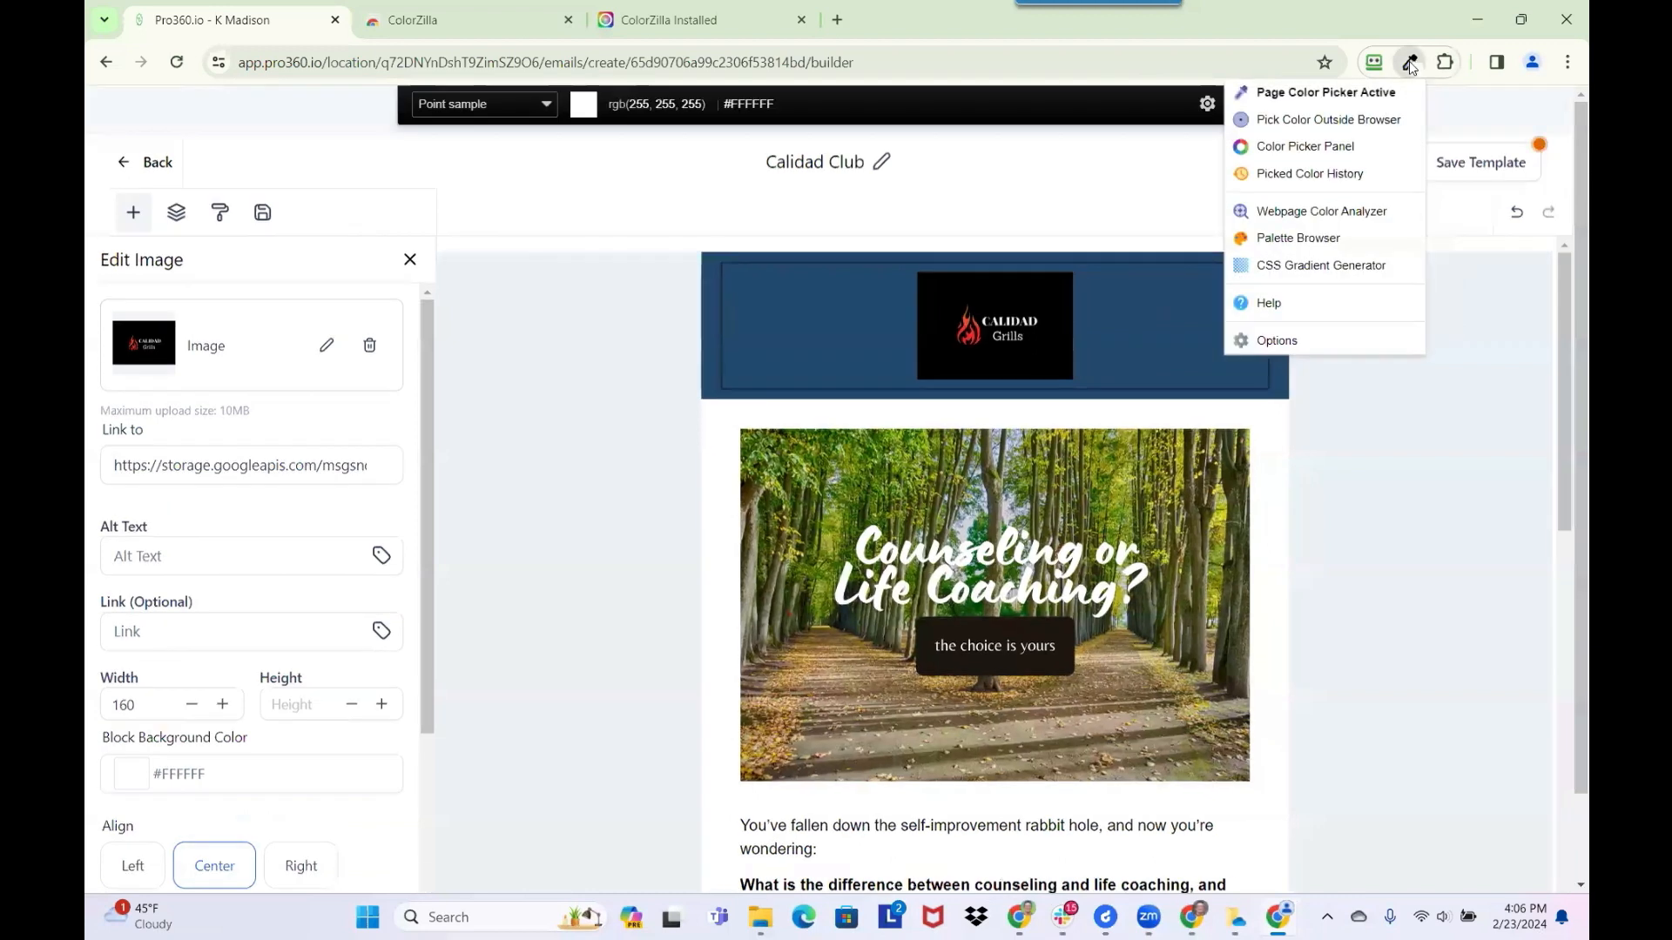
{"action": "left_click", "coordinate": [1023, 284]}
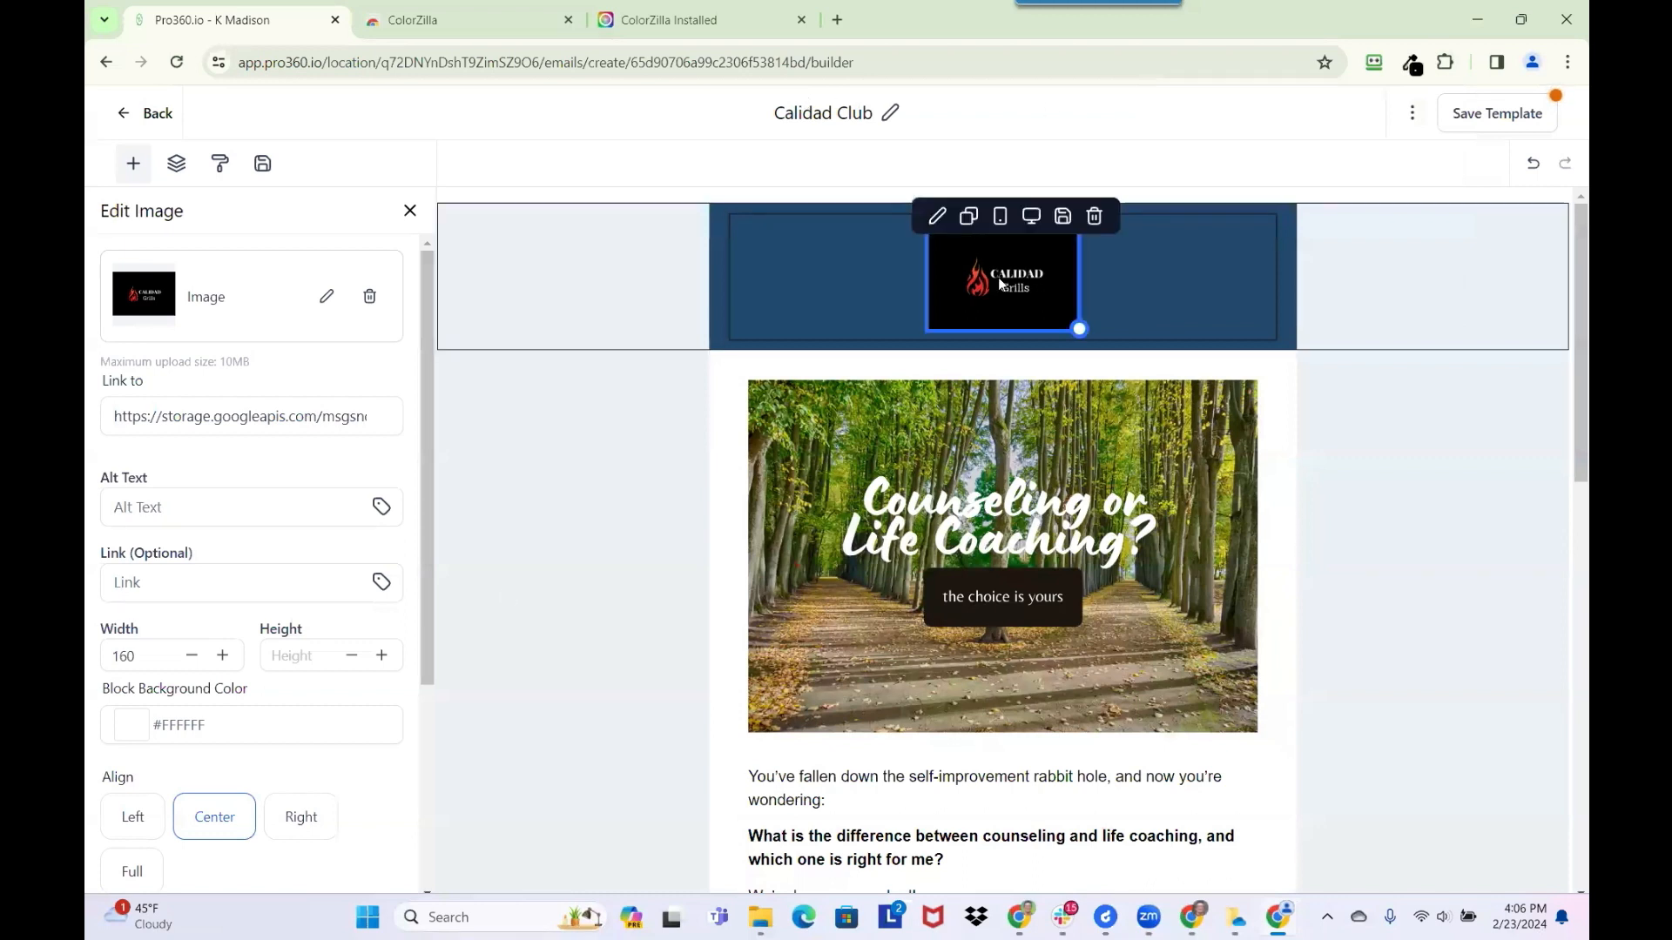
{"action": "left_click", "coordinate": [226, 725]}
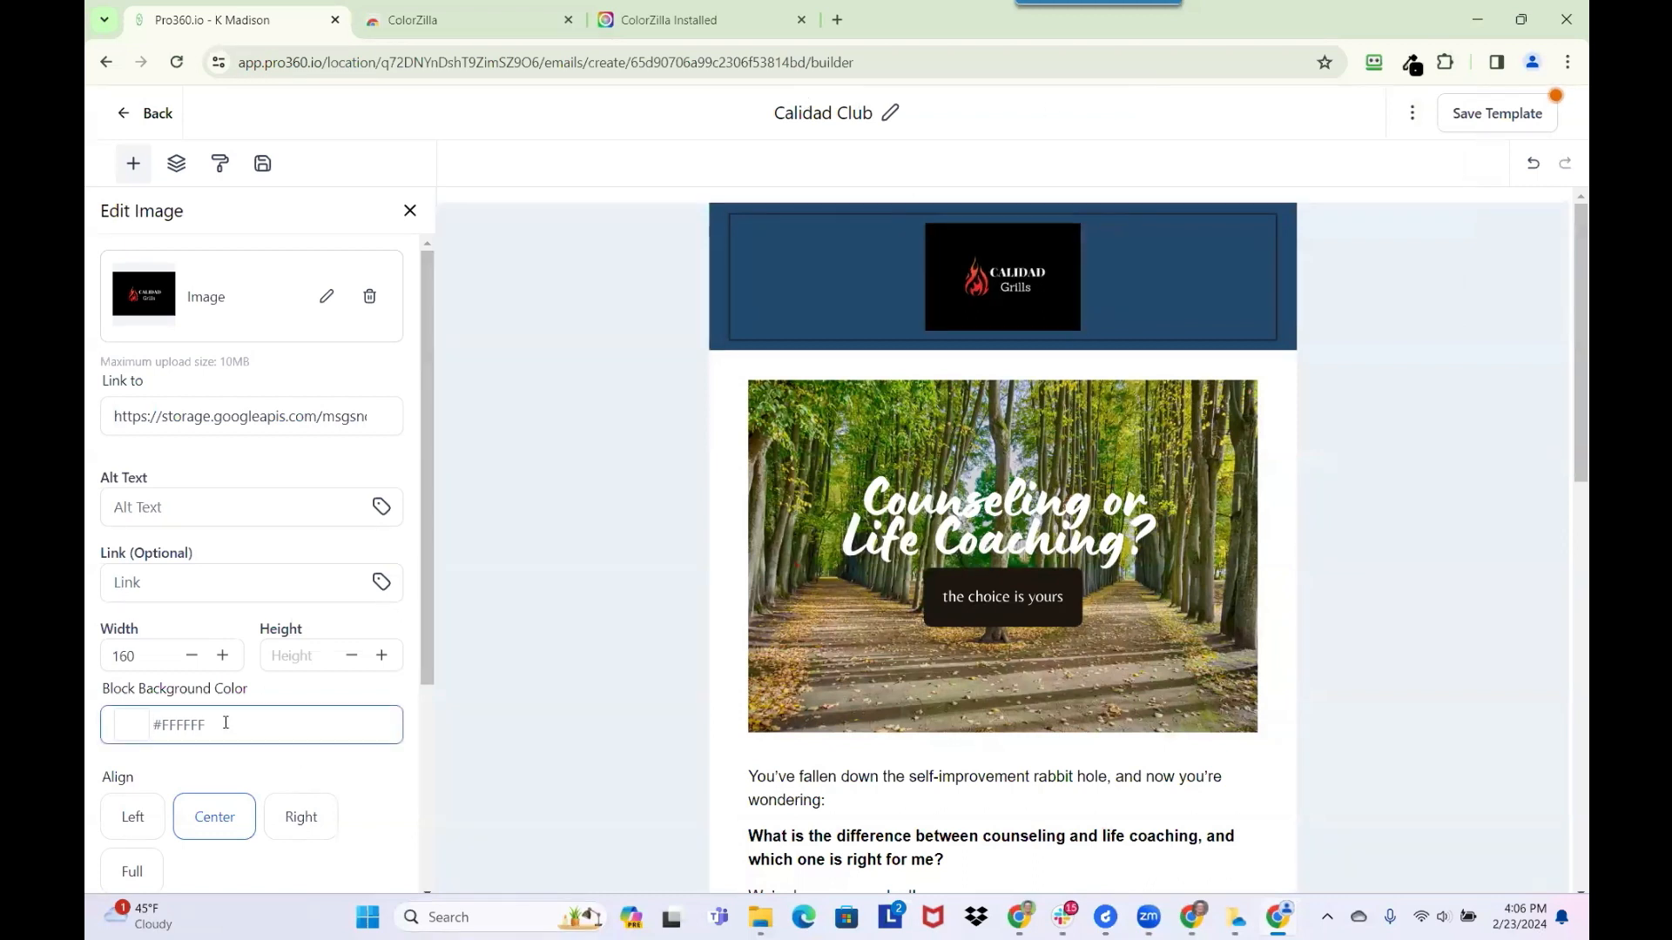
{"action": "key", "text": "ctrl+a"}
{"action": "key", "text": "ctrl+v"}
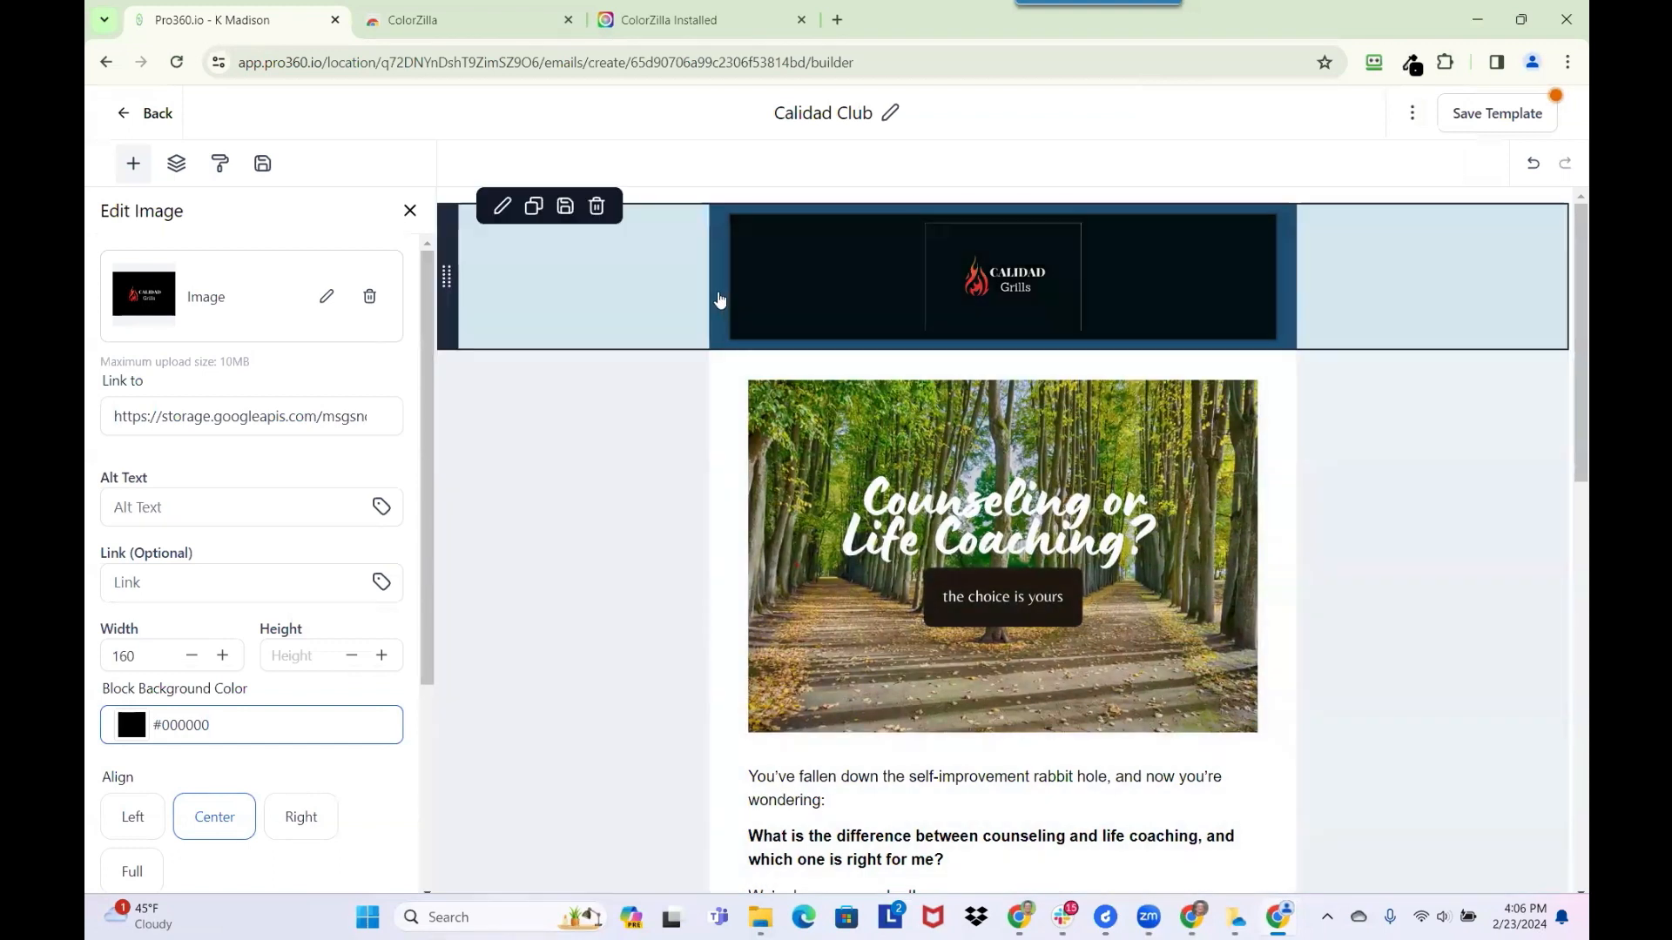
- Open the layout settings of the header section around the logo to check its background color
{"action": "left_click", "coordinate": [718, 298]}
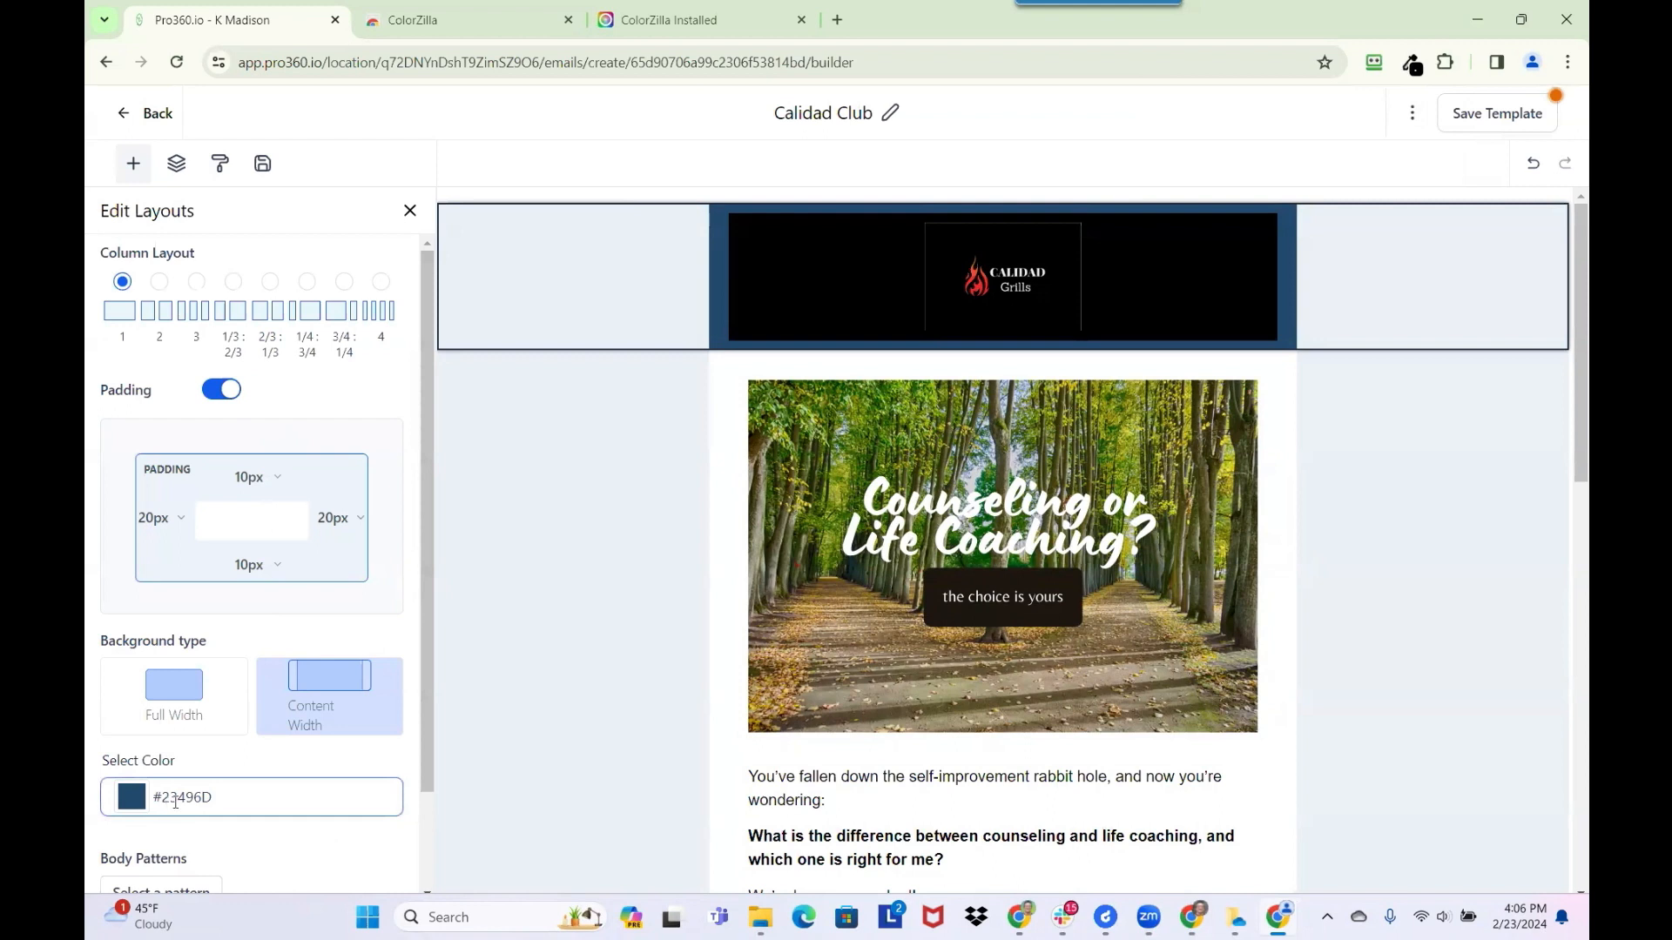
{"action": "mouse_move", "coordinate": [722, 228]}
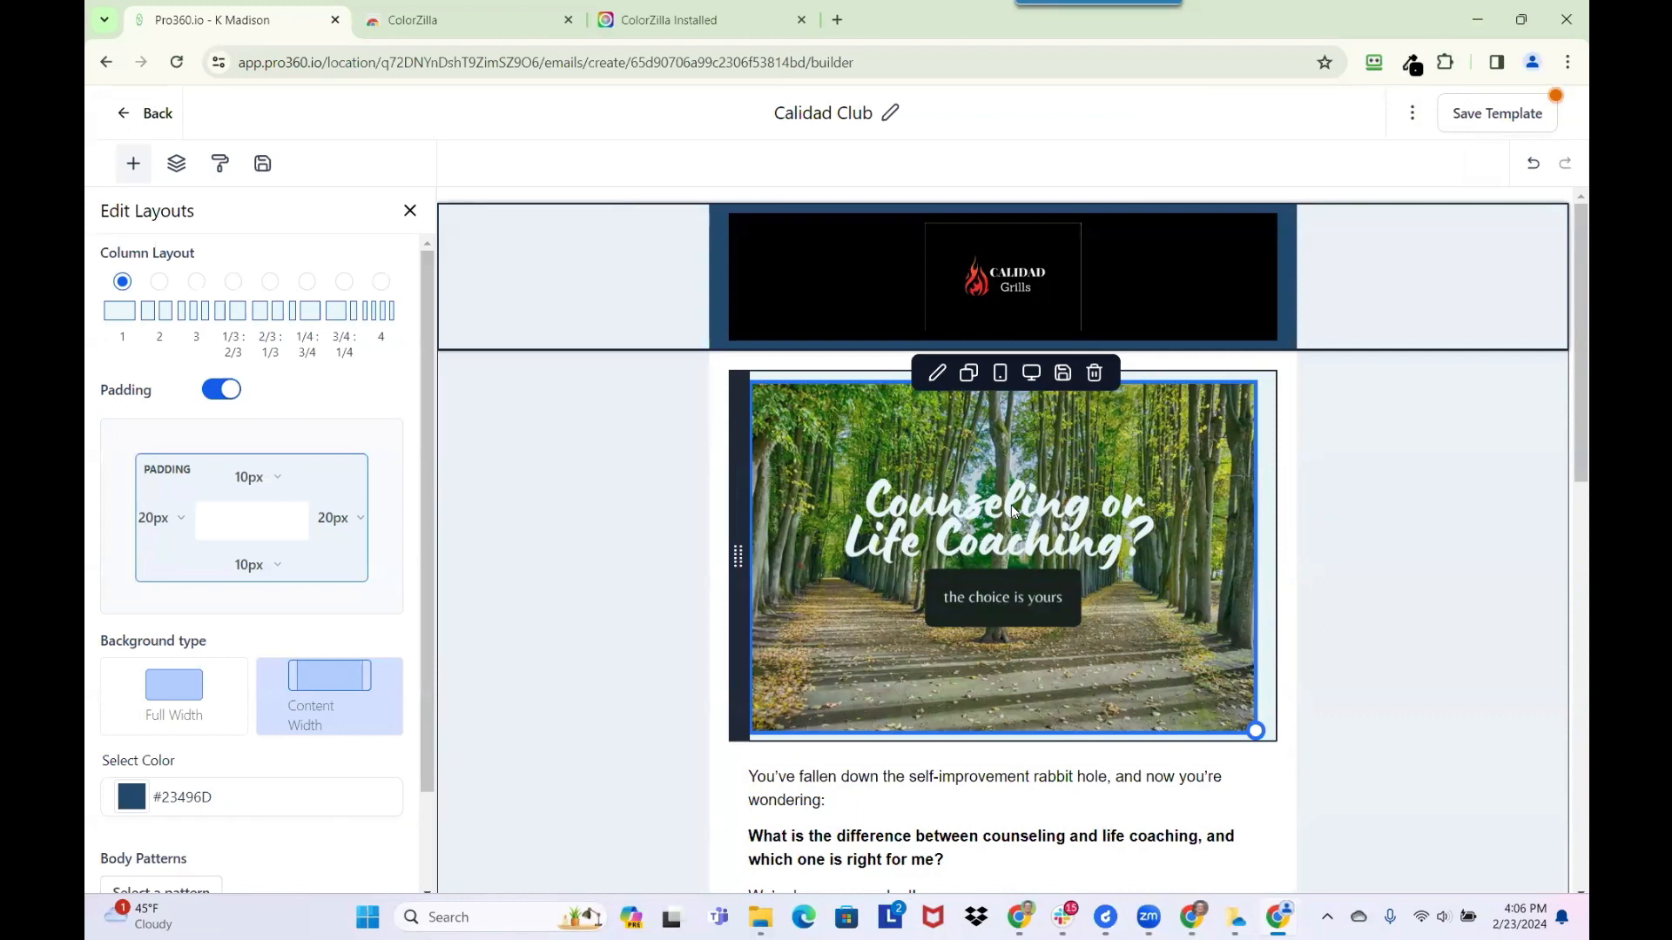
- Replace the counseling image below the header with the Calidad Grills Facebook Banner from the Newsletter folder and save the template
{"action": "left_click", "coordinate": [1011, 504]}
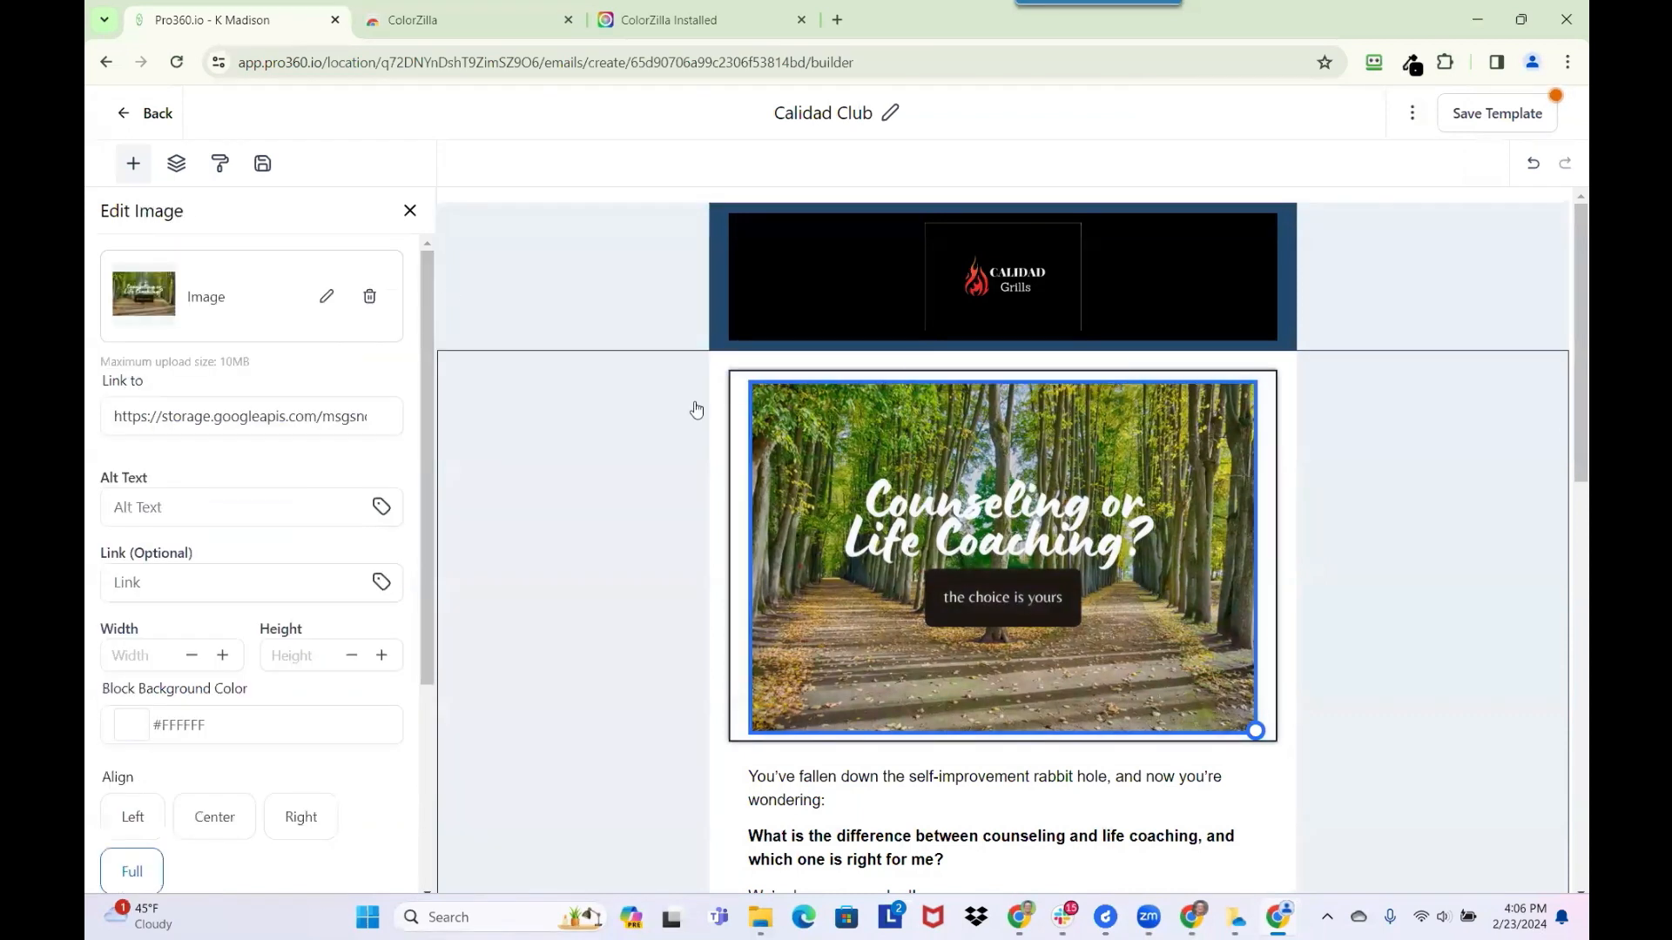
{"action": "left_click", "coordinate": [371, 300]}
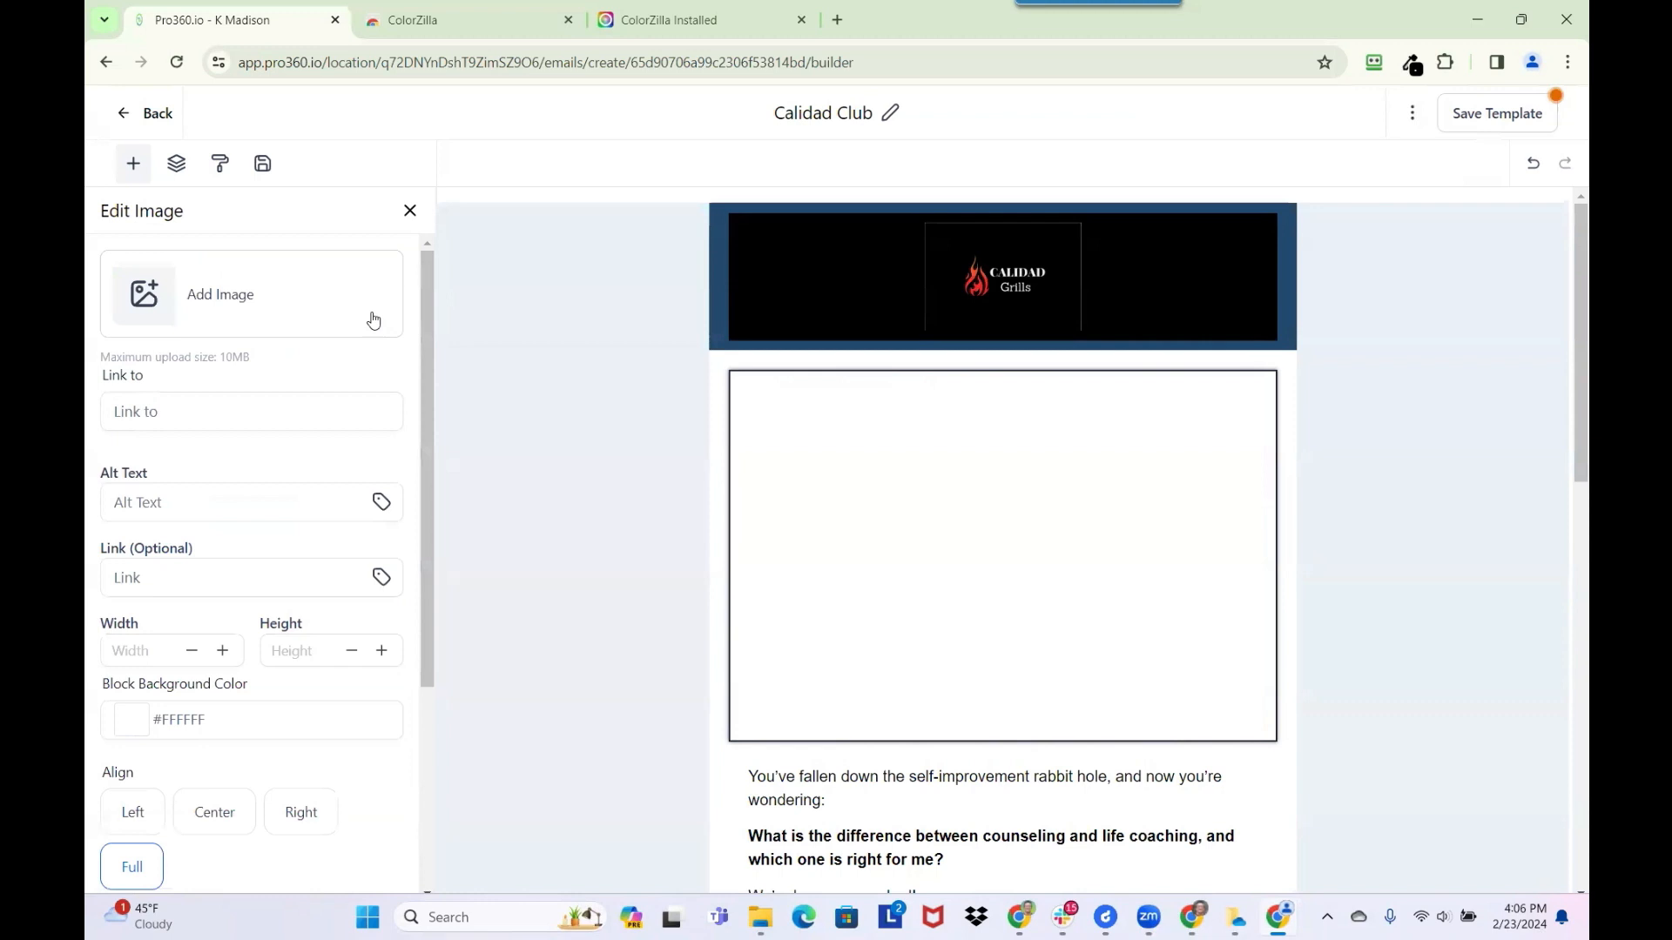
{"action": "left_click", "coordinate": [221, 303]}
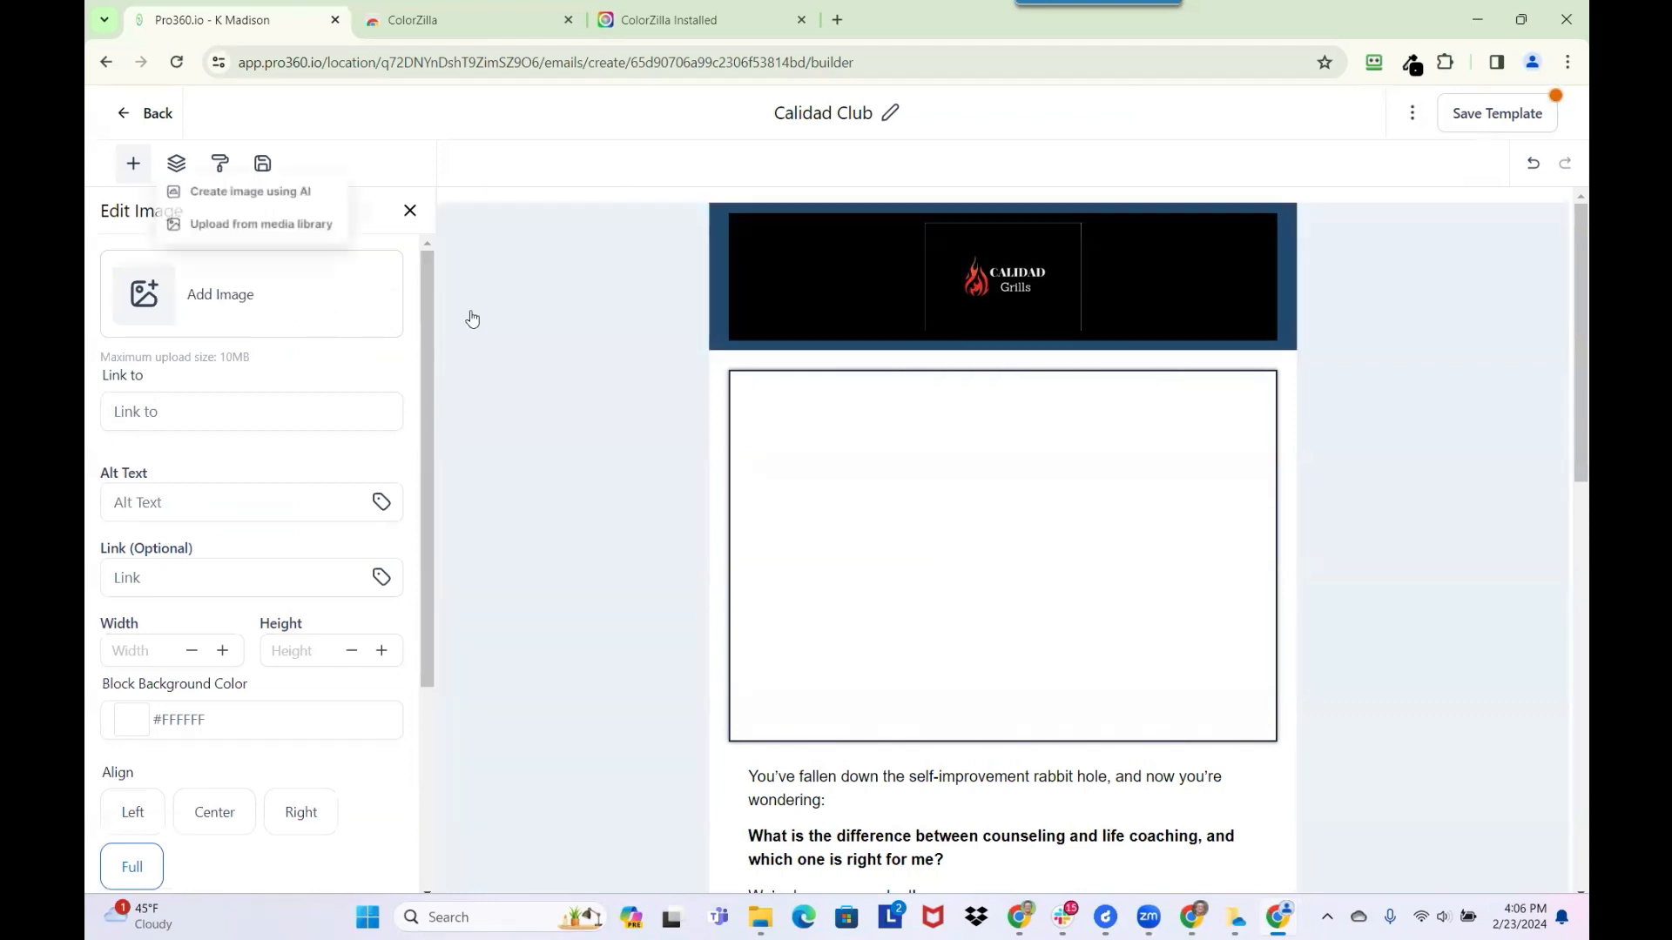
{"action": "left_click", "coordinate": [296, 223]}
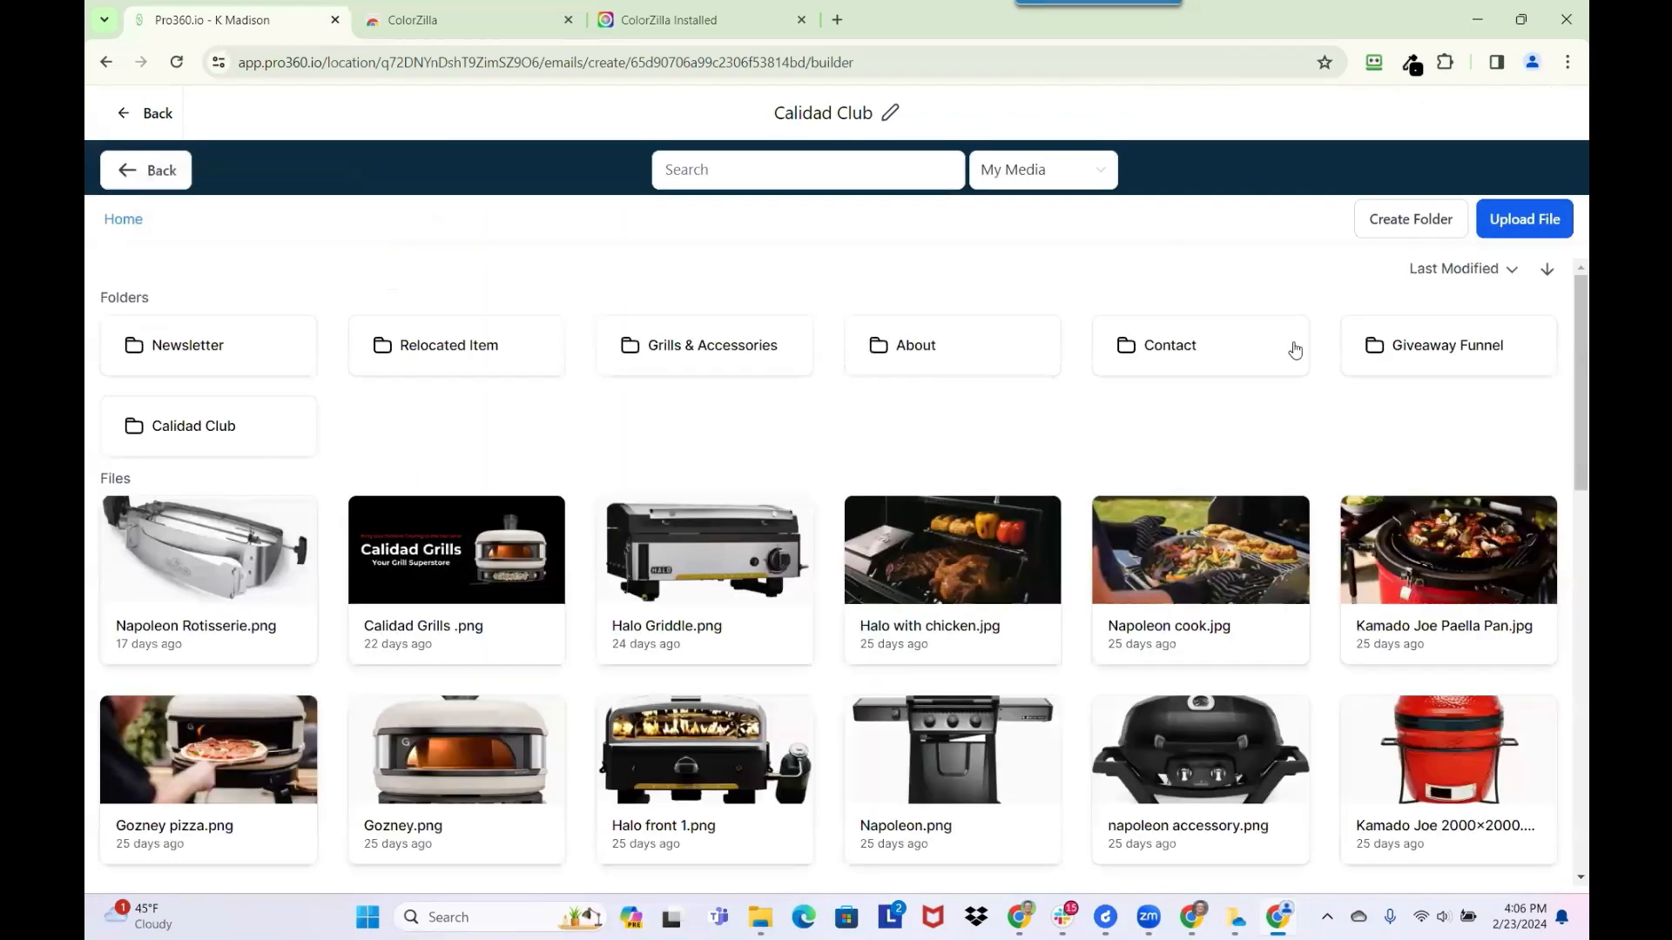
{"action": "left_click", "coordinate": [237, 357]}
{"action": "double_click", "coordinate": [237, 357]}
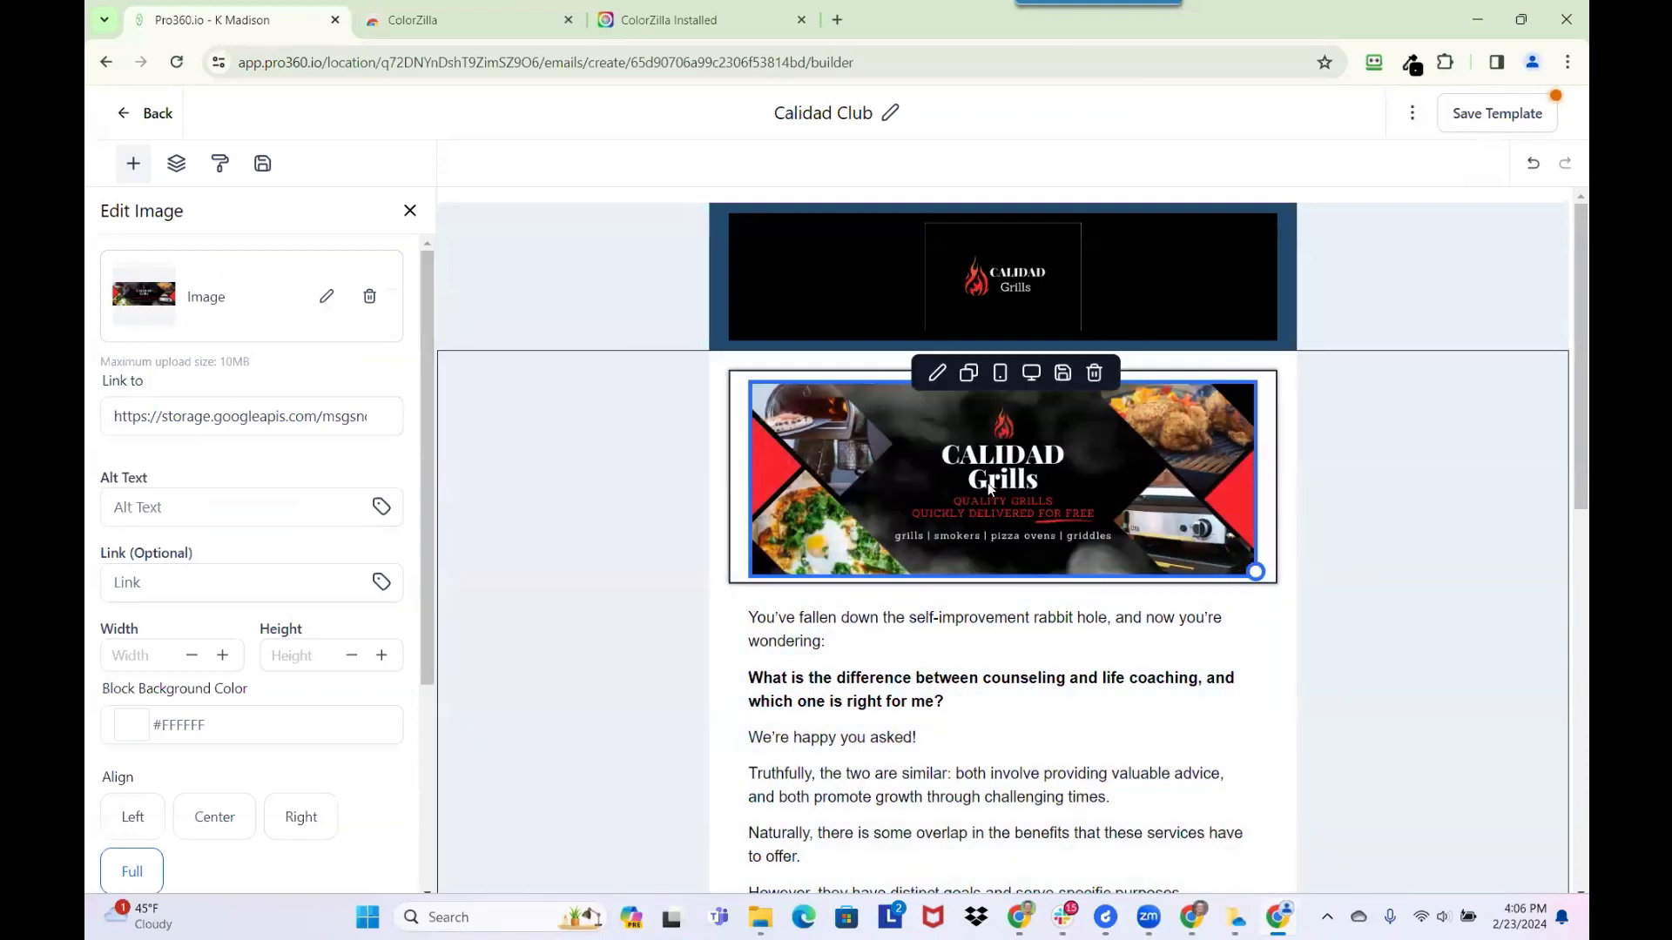
{"action": "left_click", "coordinate": [1482, 120]}
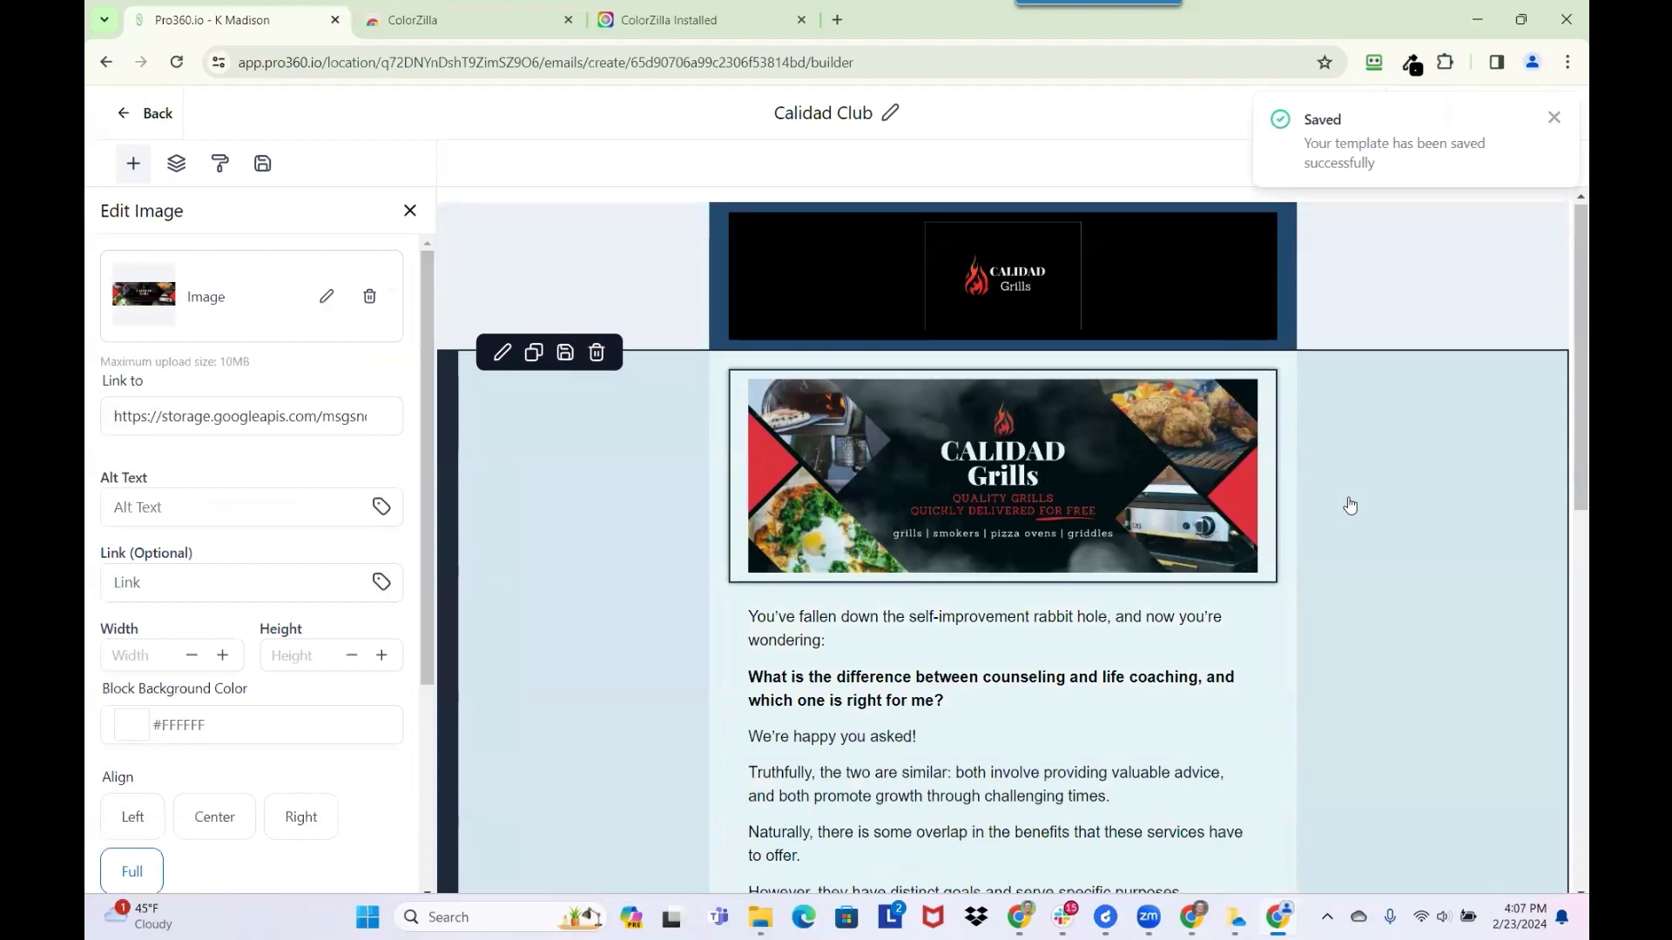
- Set the background color of the "Contact Us Today!" button above the footer to #000000
{"action": "scroll", "coordinate": [1350, 505], "scroll_direction": "down", "scroll_amount": 5}
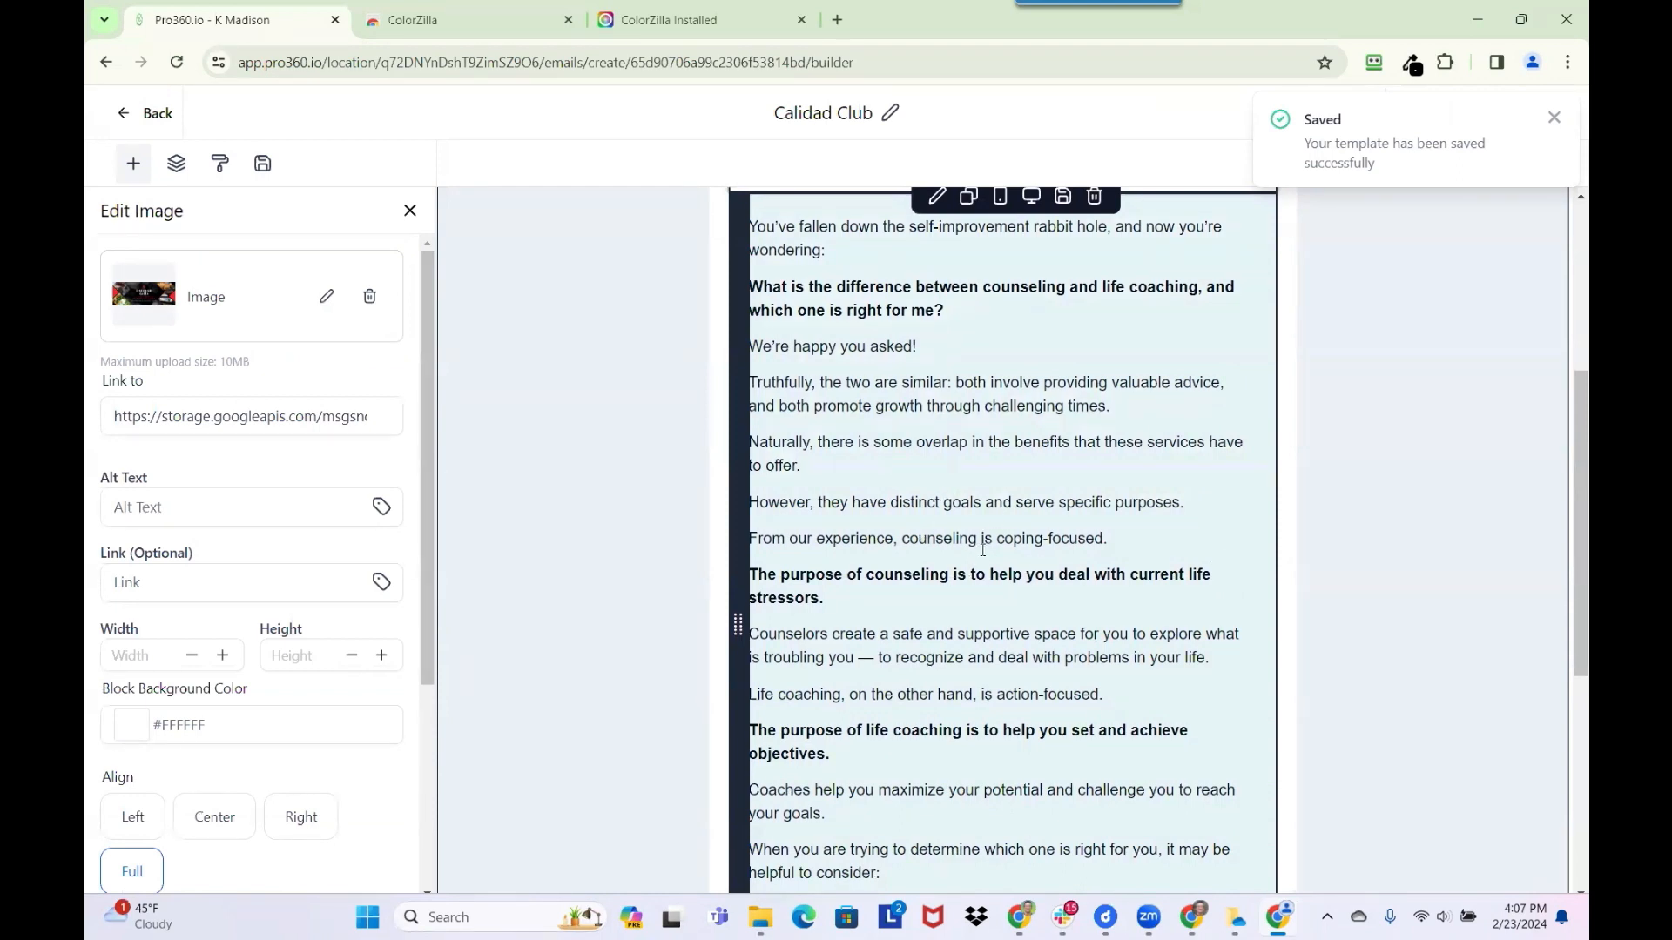
{"action": "scroll", "coordinate": [982, 550], "scroll_direction": "down", "scroll_amount": 6}
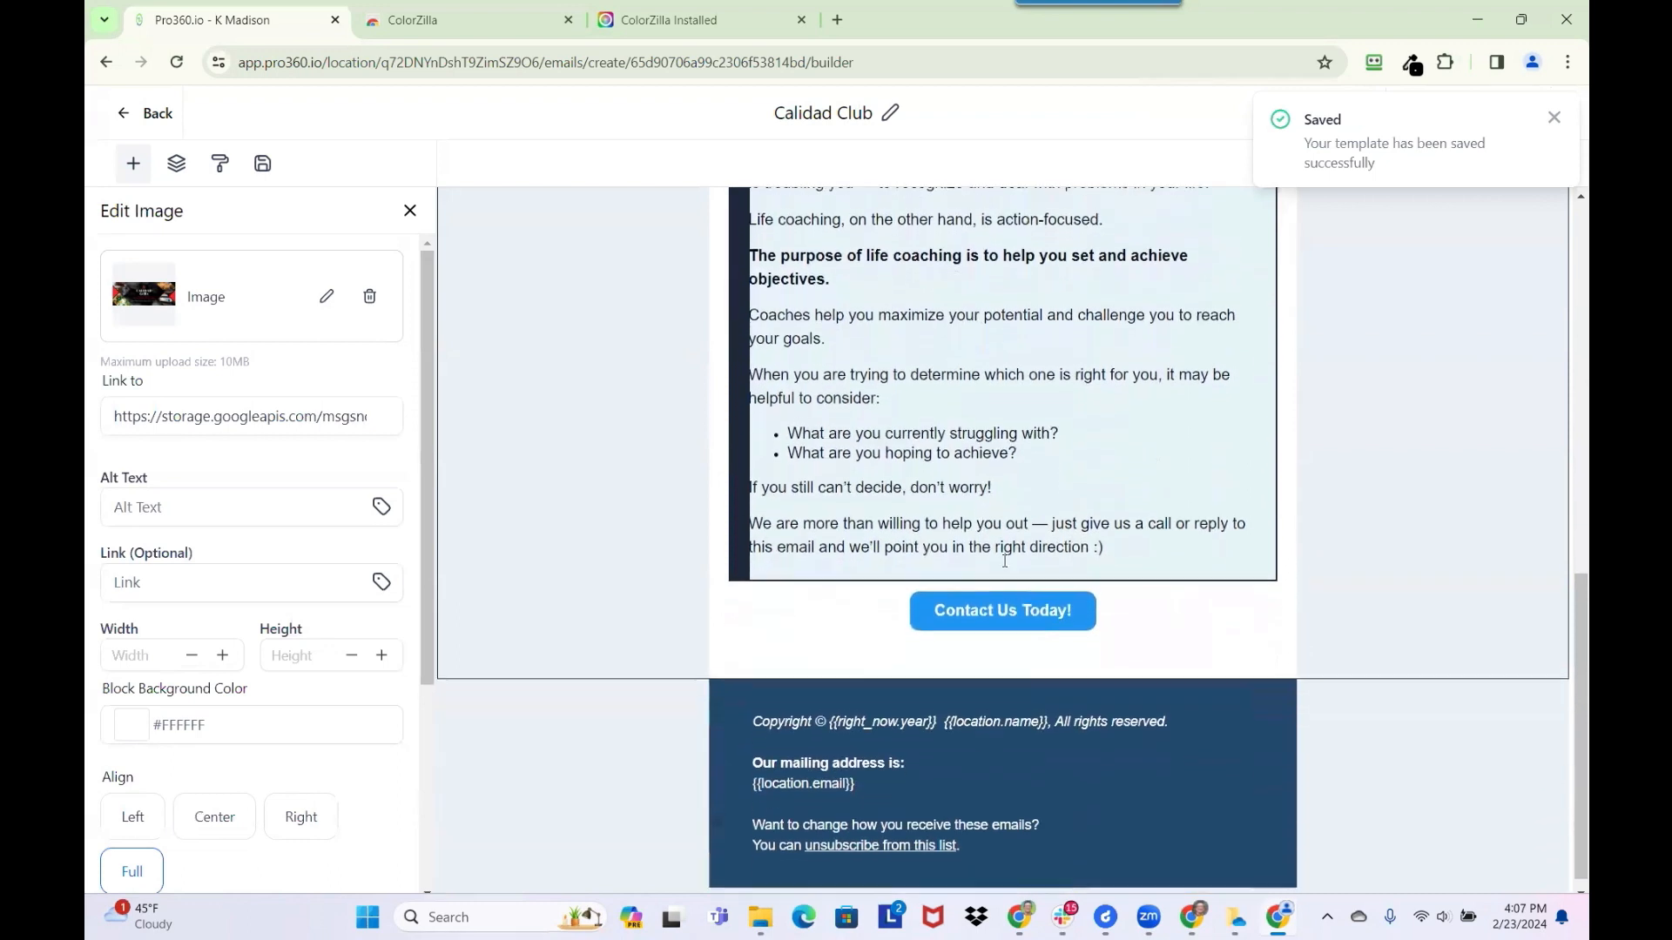
{"action": "left_click", "coordinate": [1006, 605]}
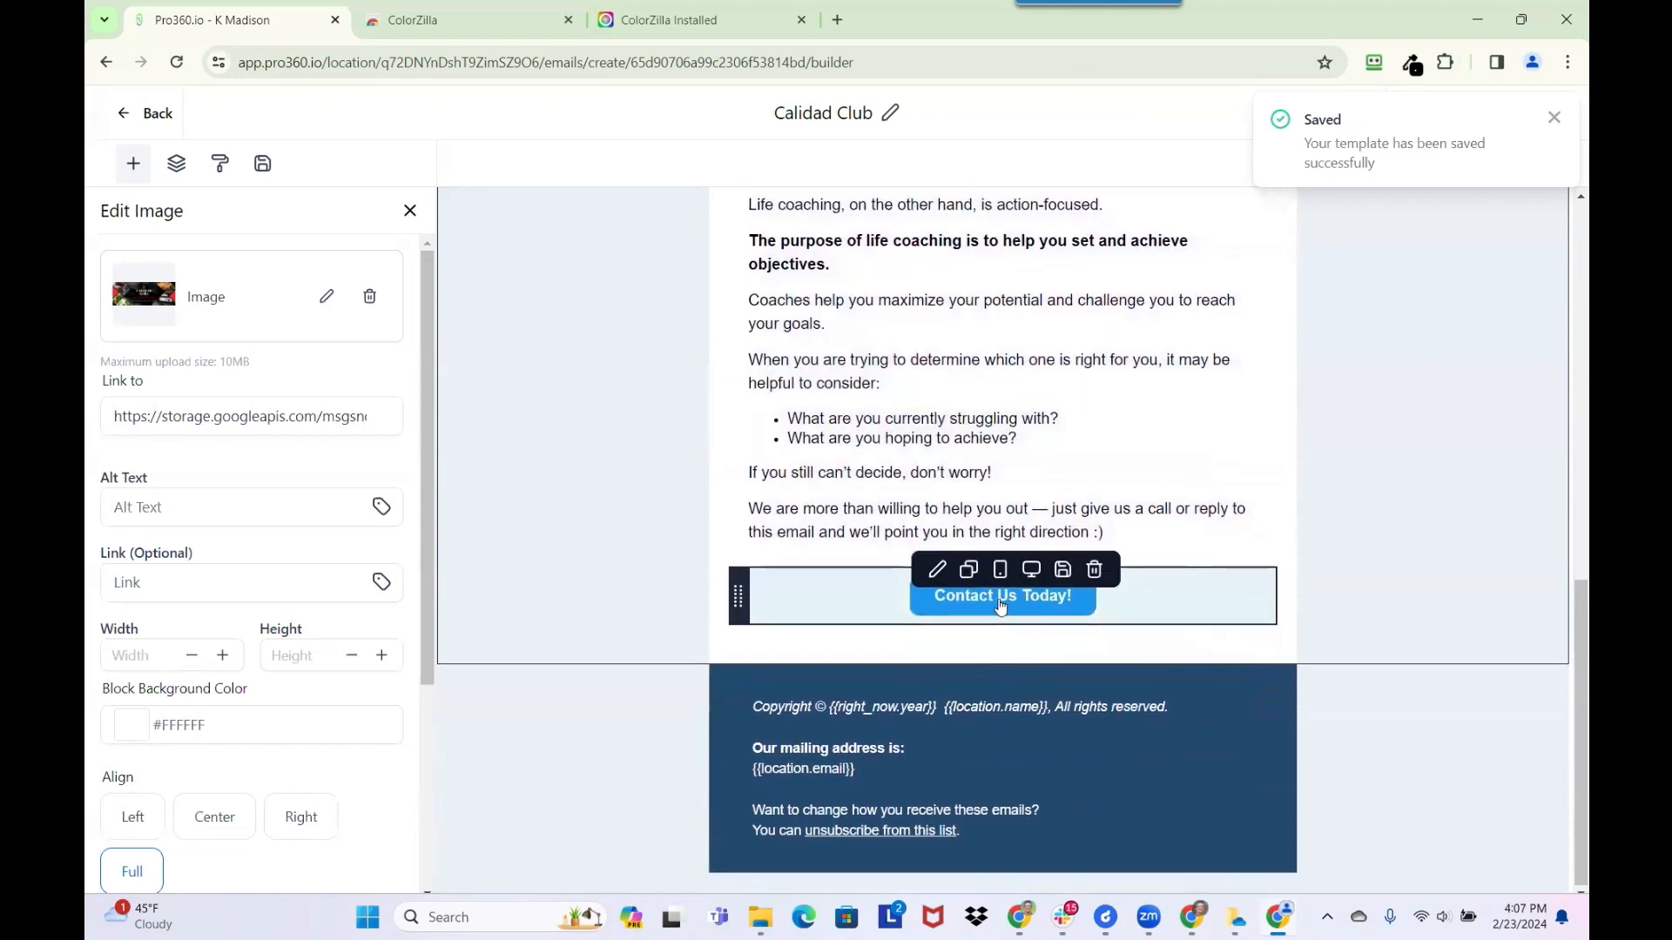
{"action": "left_click", "coordinate": [1000, 607]}
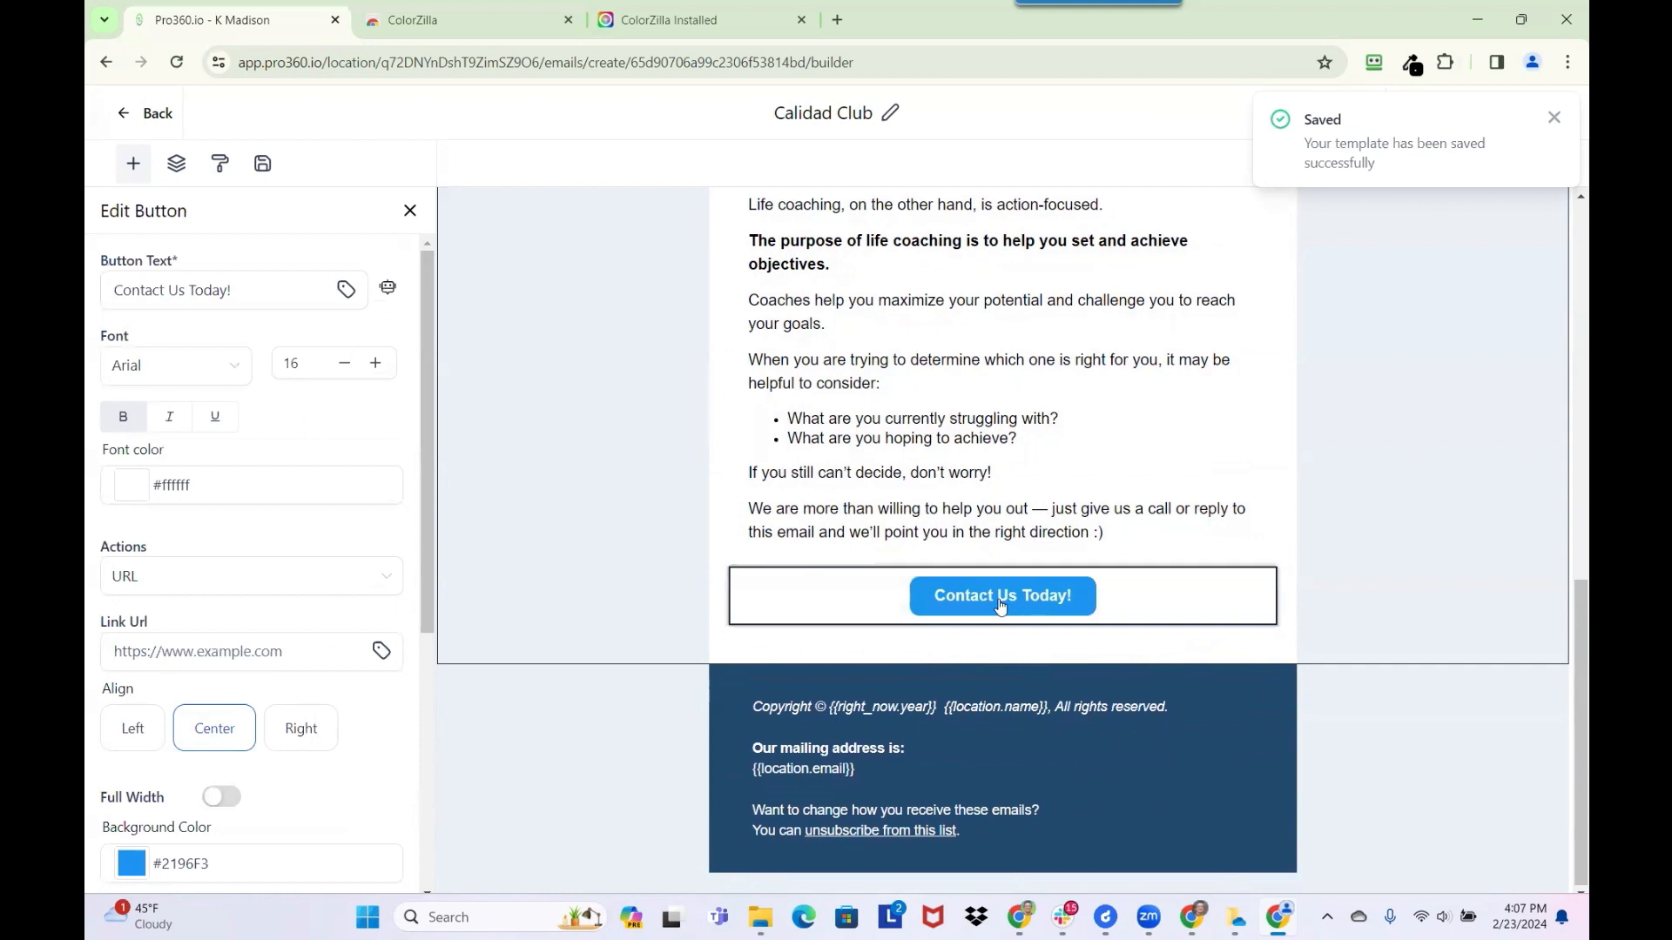
{"action": "double_click", "coordinate": [192, 864]}
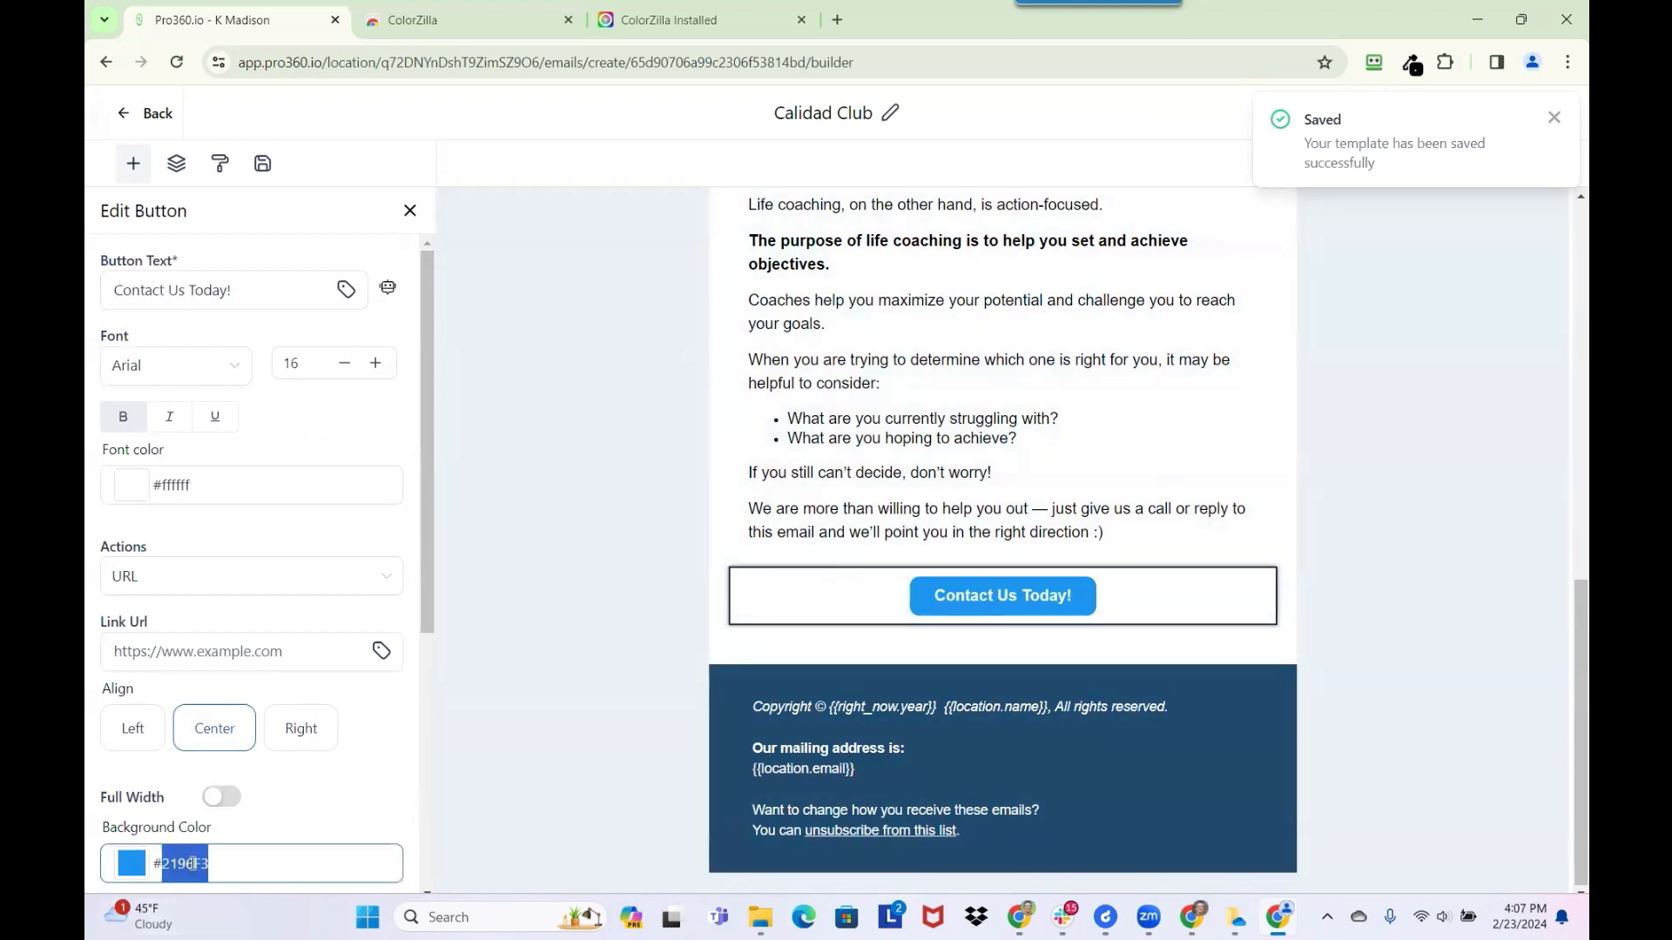
{"action": "type", "text": "#000000"}
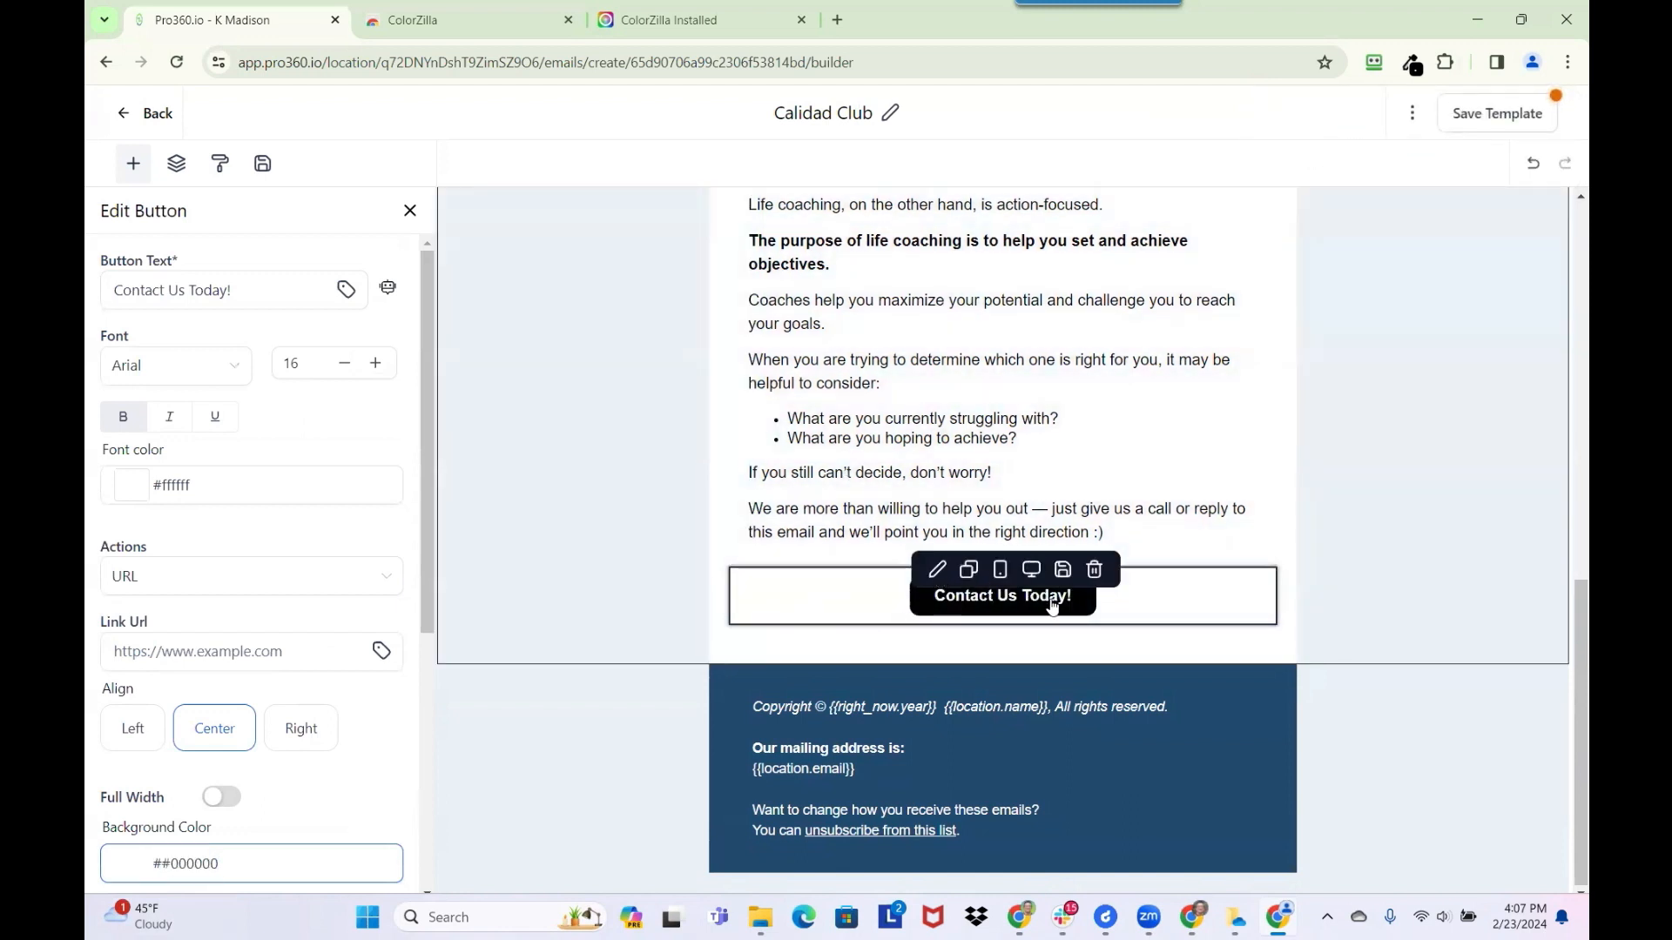
{"action": "left_click", "coordinate": [862, 603]}
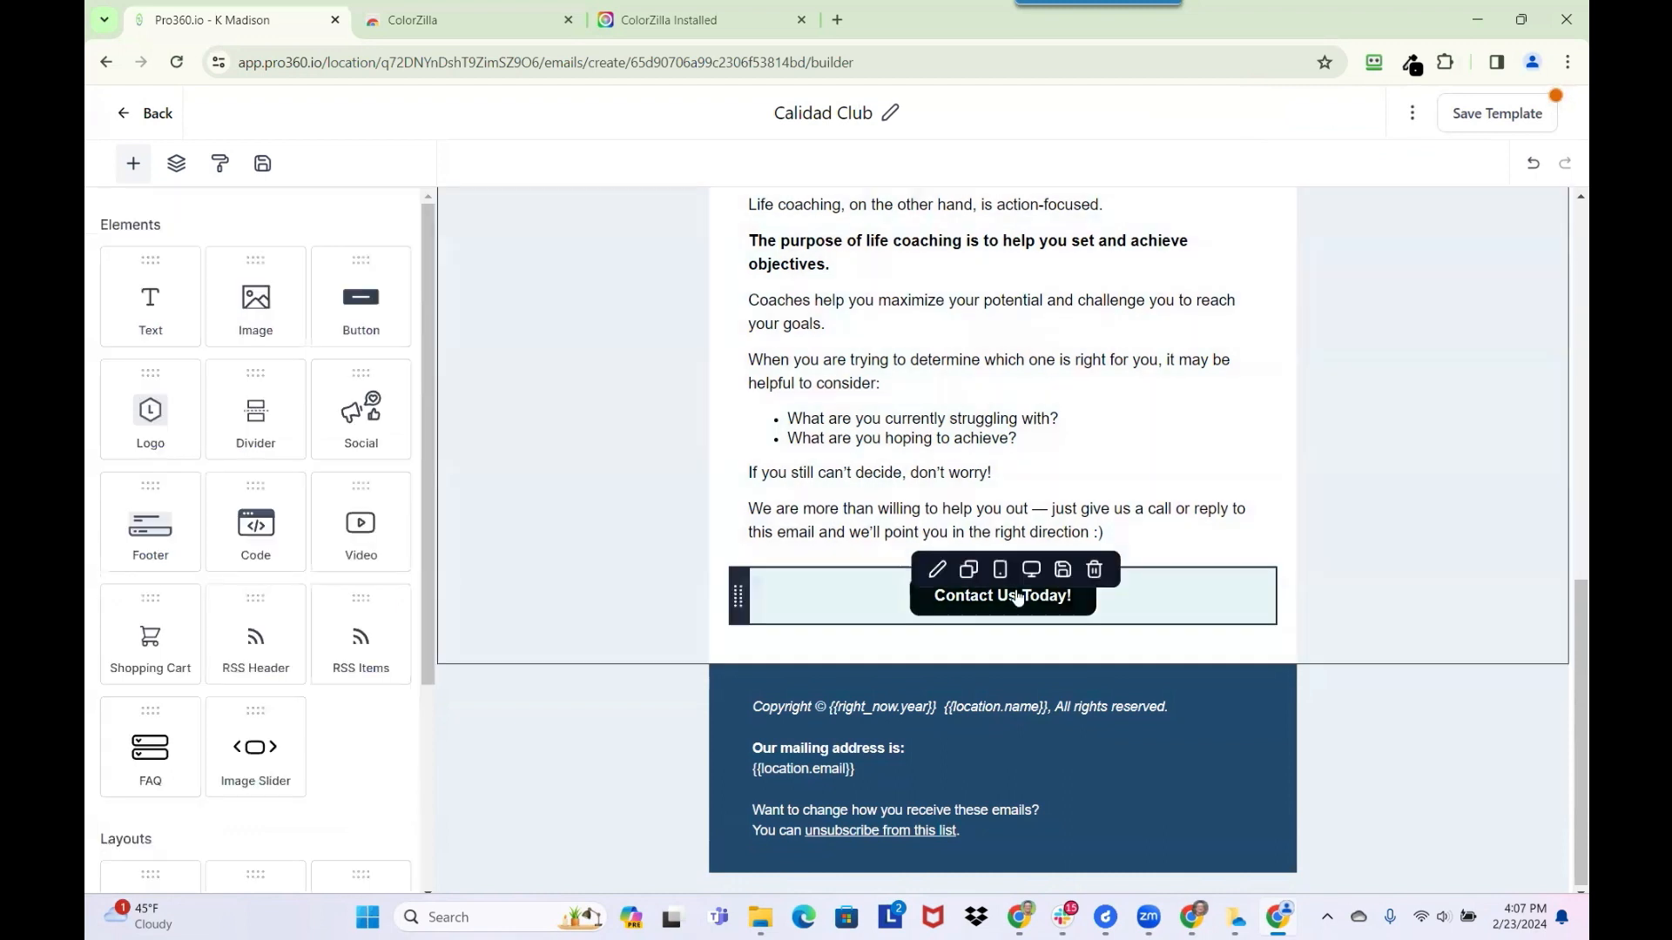
- Reopen the "Contact Us Today!" button's settings and choose URL as its action
{"action": "left_click", "coordinate": [1041, 599]}
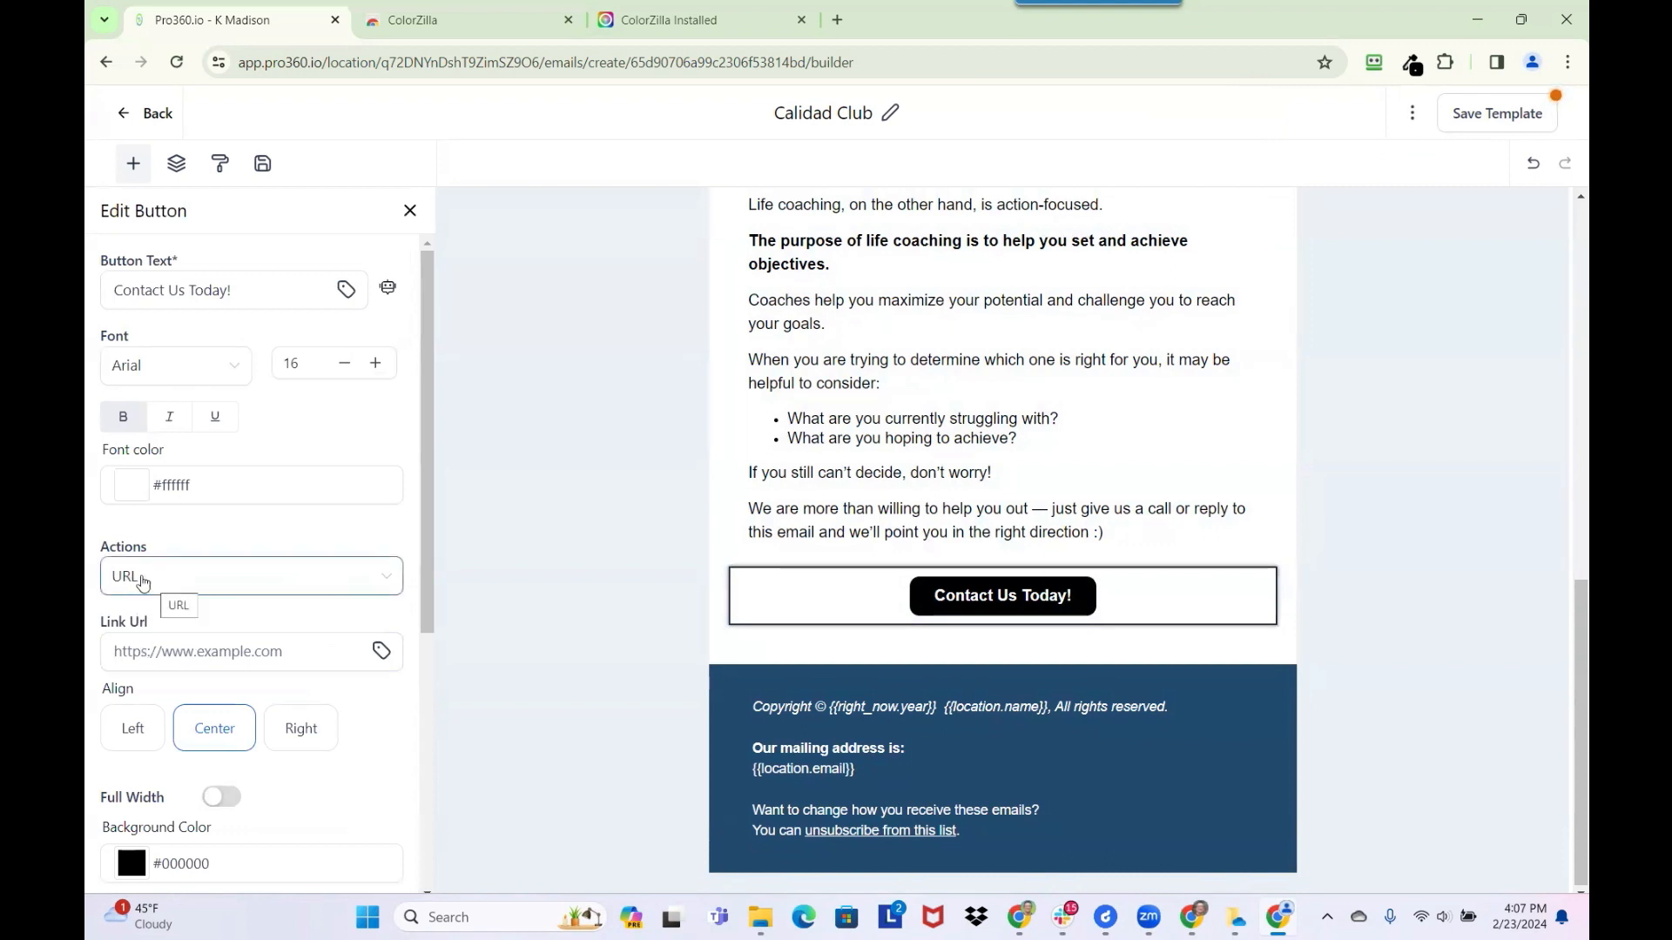
{"action": "left_click", "coordinate": [202, 578]}
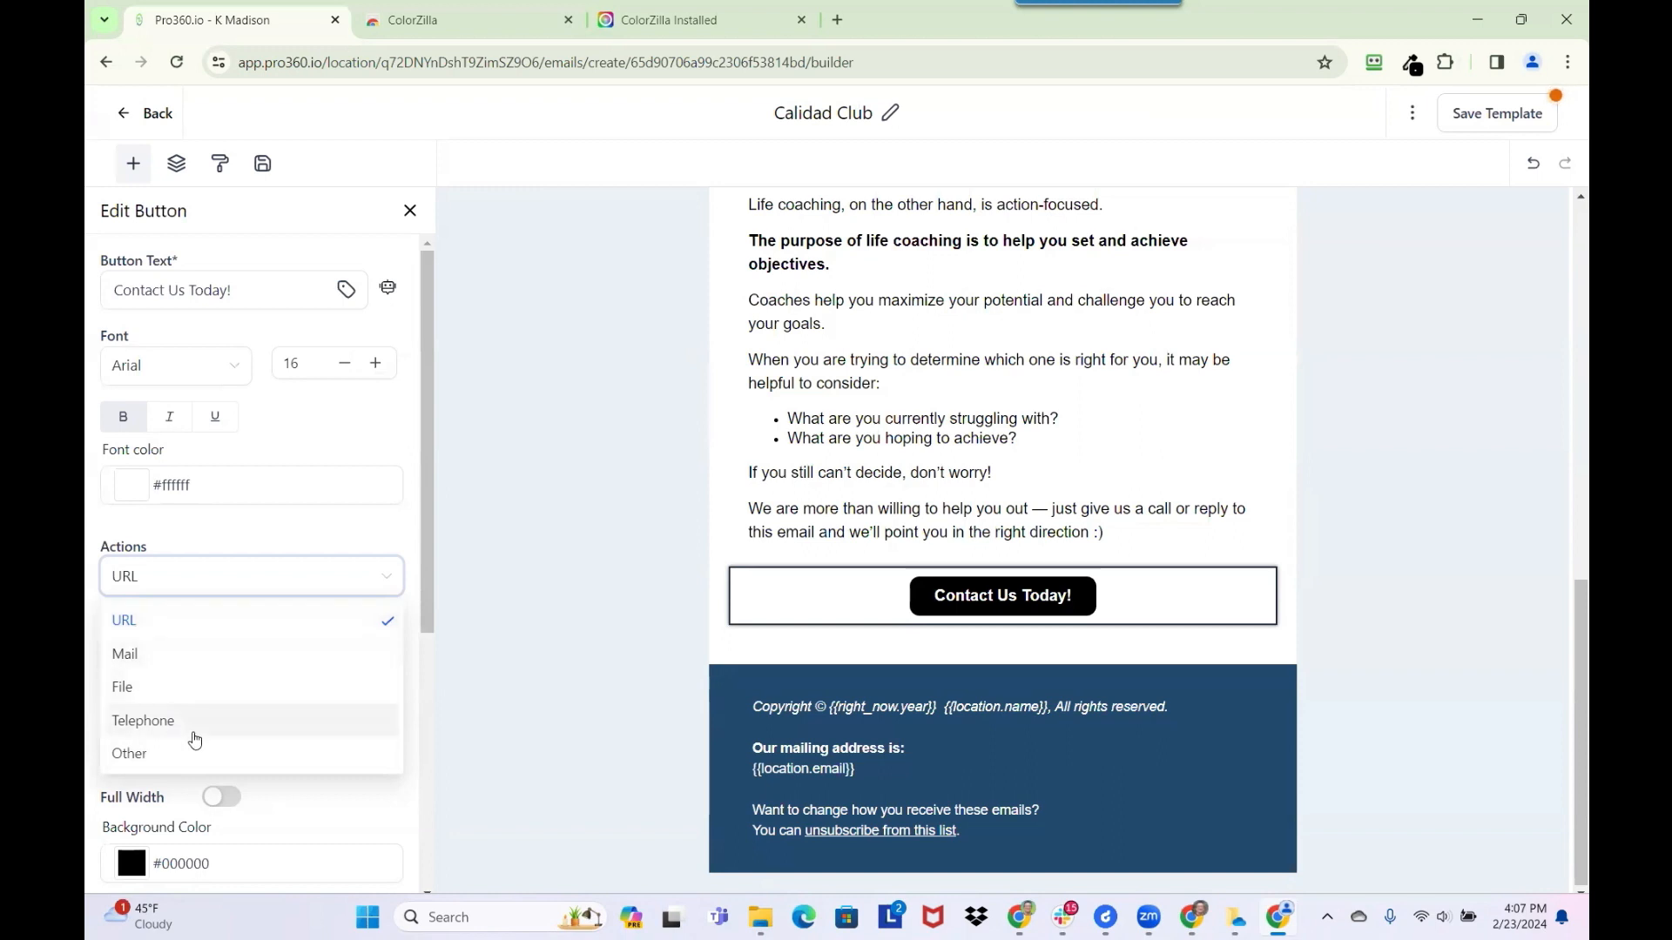
{"action": "left_click", "coordinate": [262, 620]}
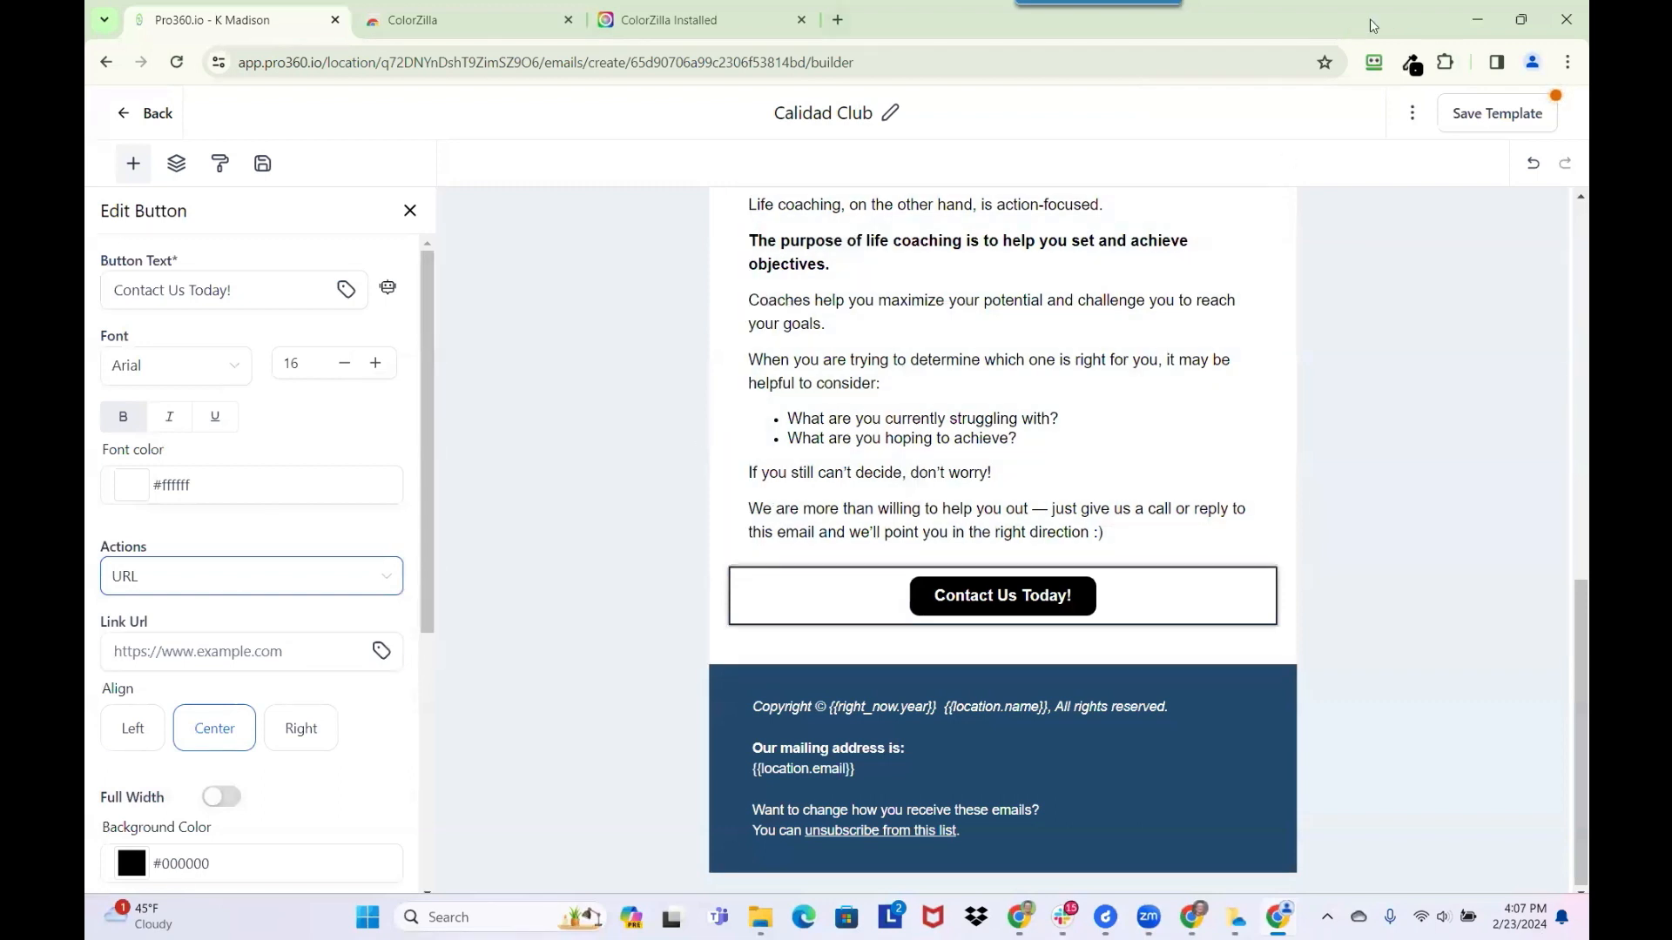
- Open calidadgrills.com in the ColorZilla Installed tab, go to its Contact page and copy the page address
{"action": "key", "text": "ctrl+shift+Tab"}
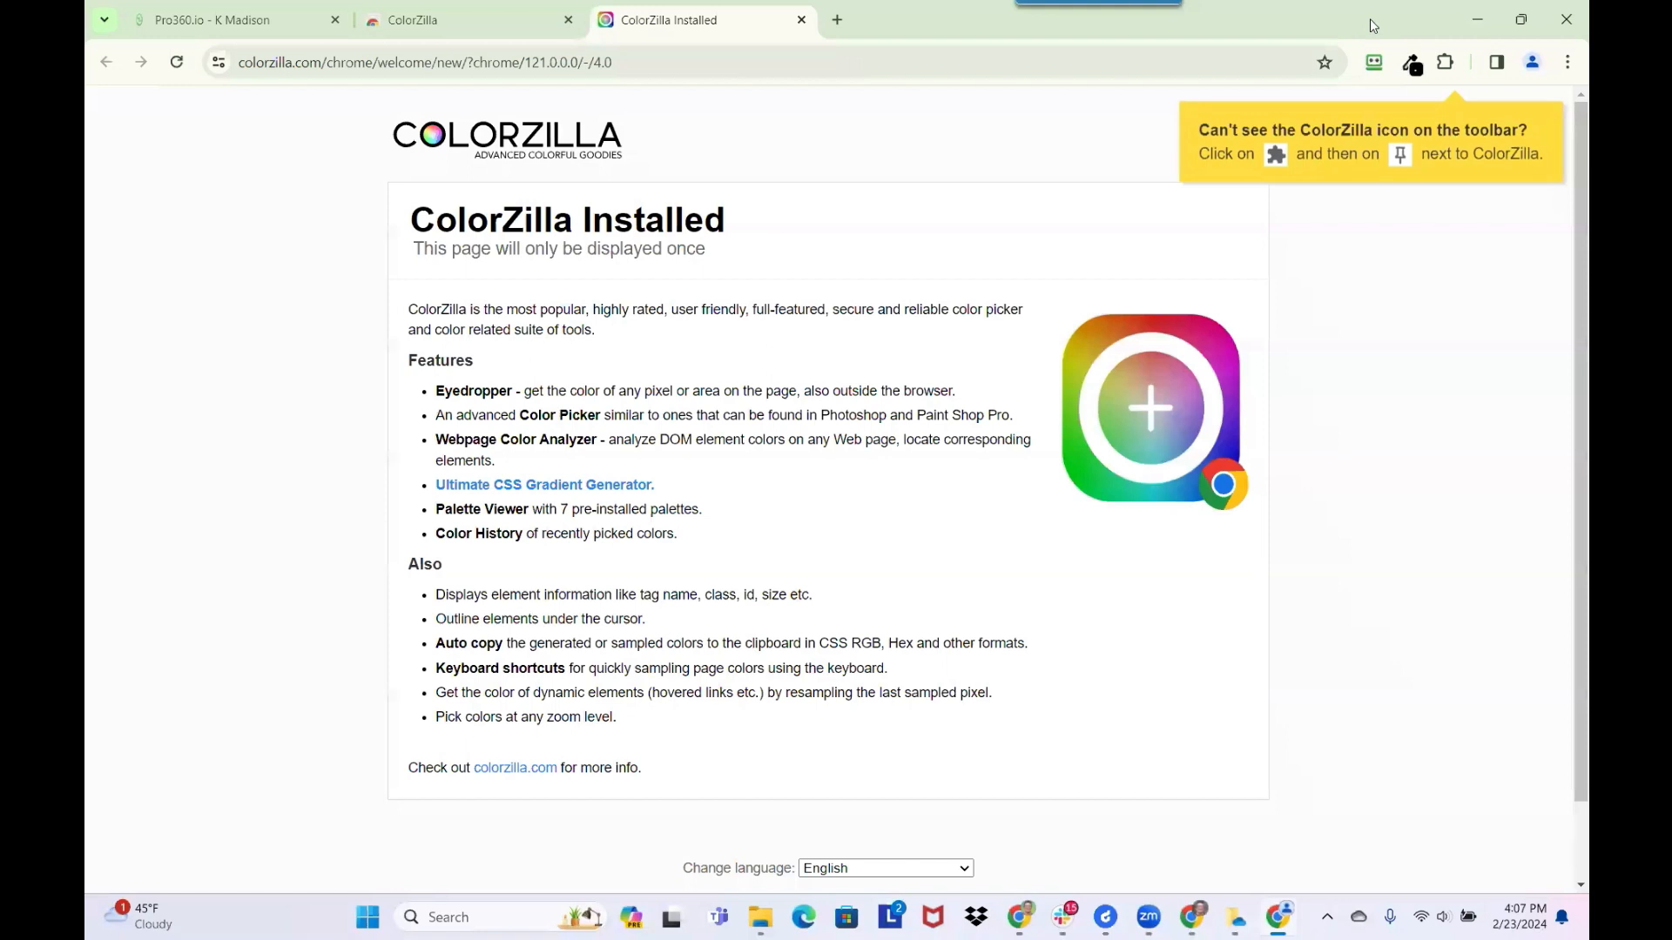
{"action": "key", "text": "ctrl+l"}
{"action": "type", "text": "calida"}
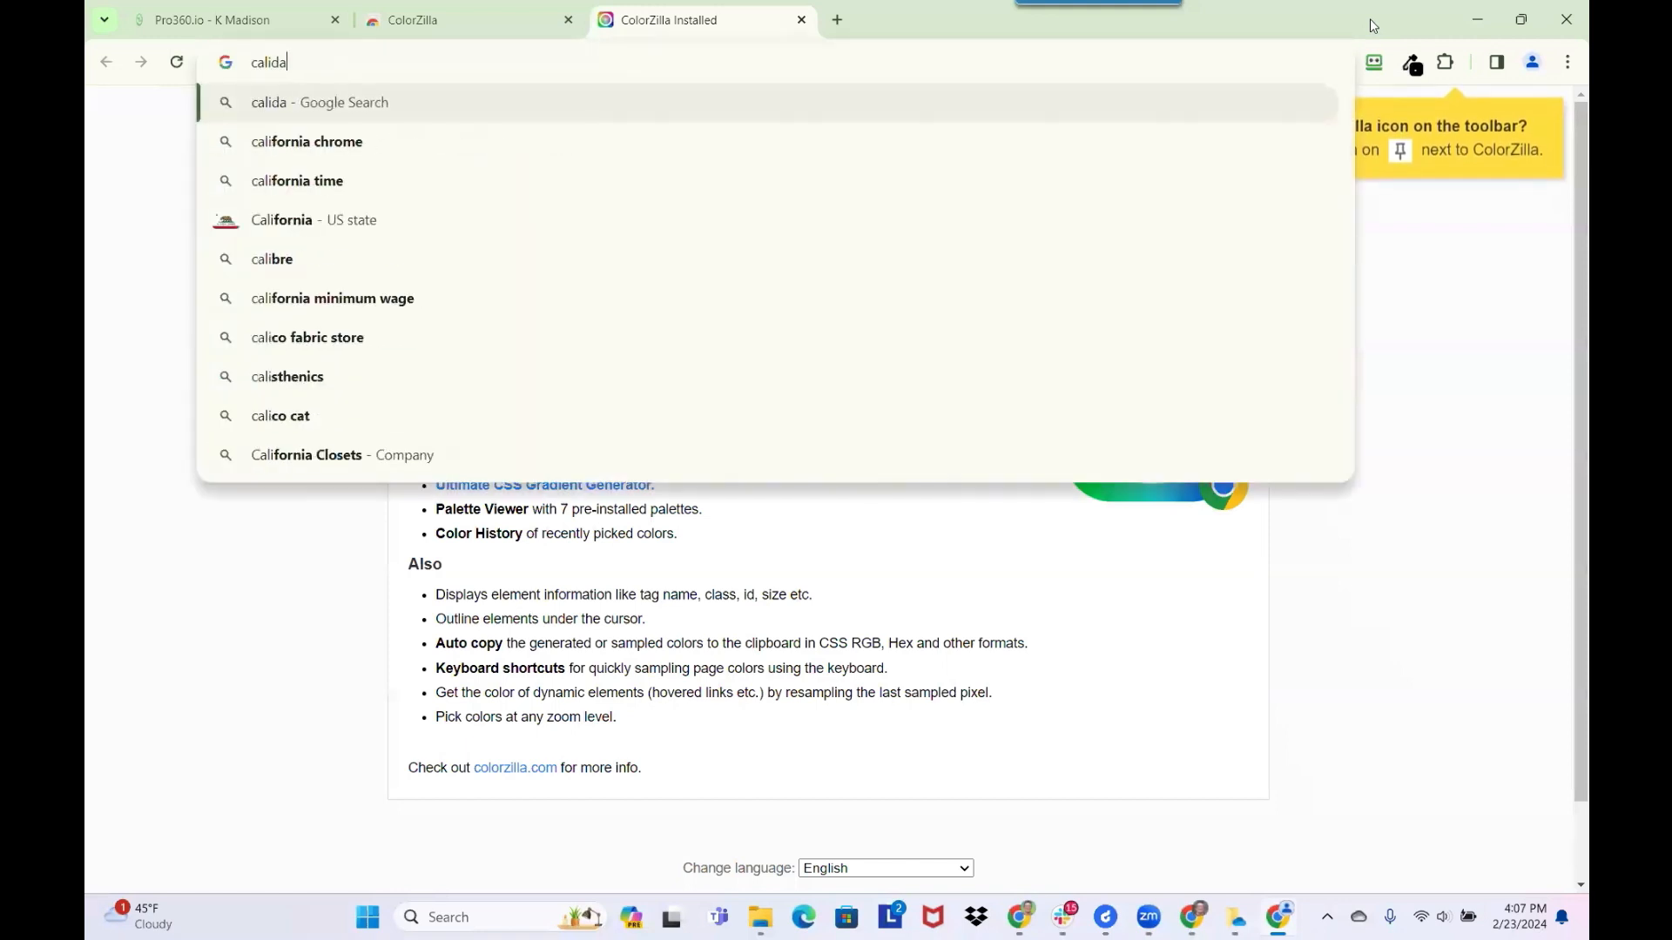
{"action": "type", "text": "dgrills.com"}
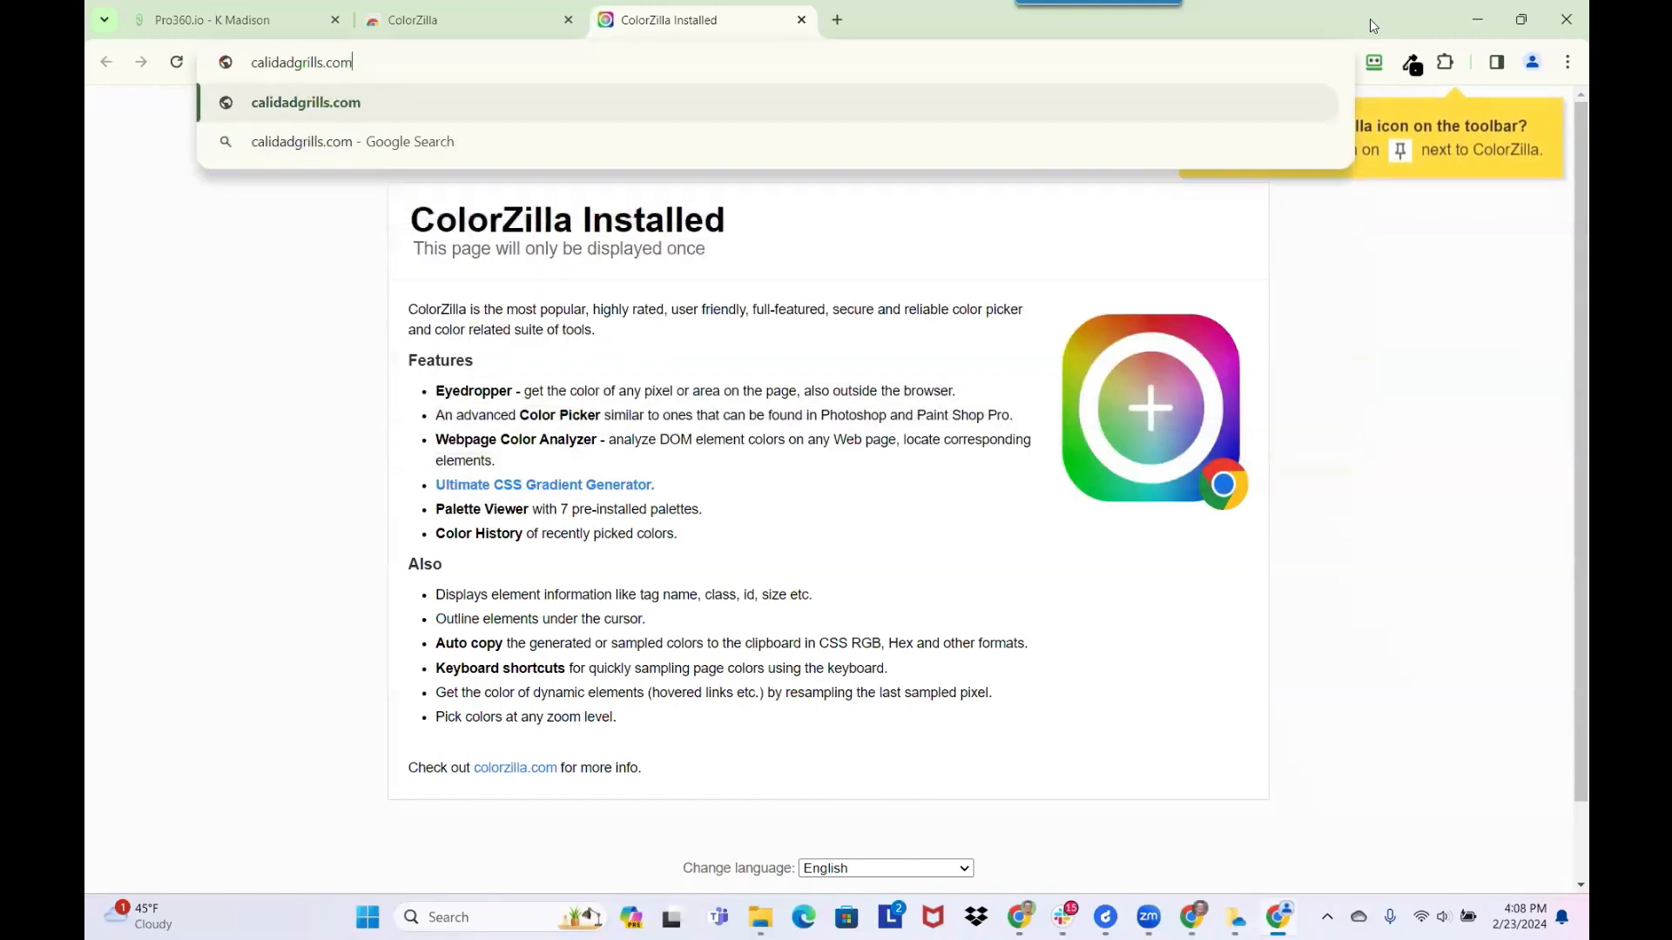
{"action": "key", "text": "Return"}
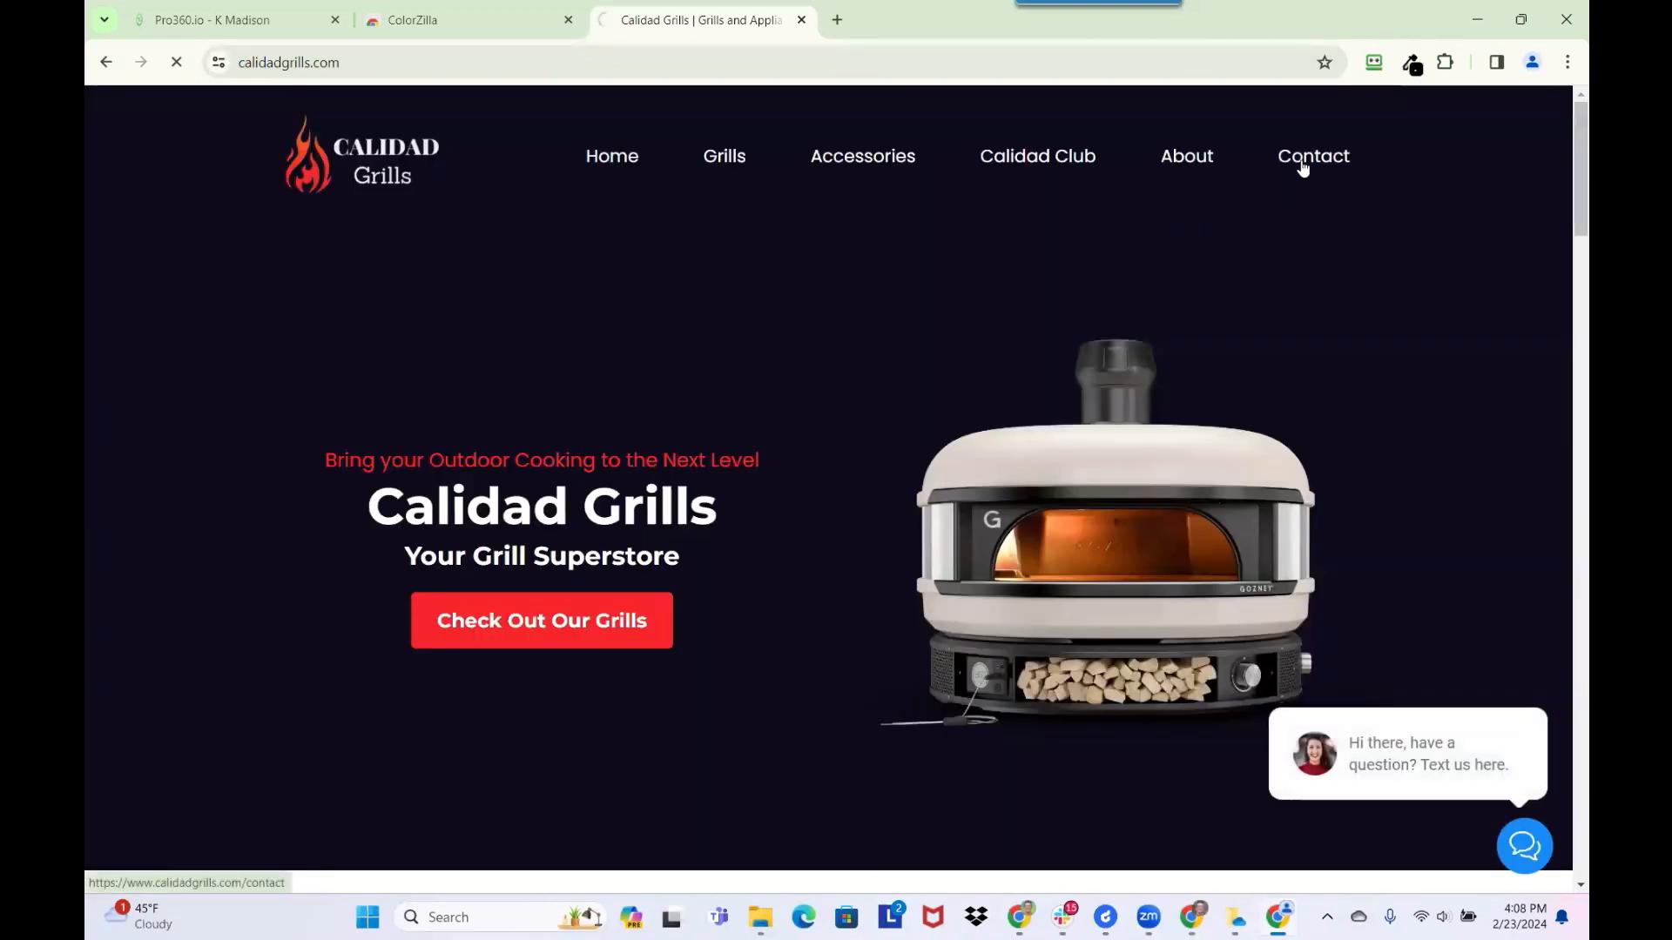
{"action": "left_click", "coordinate": [1313, 161]}
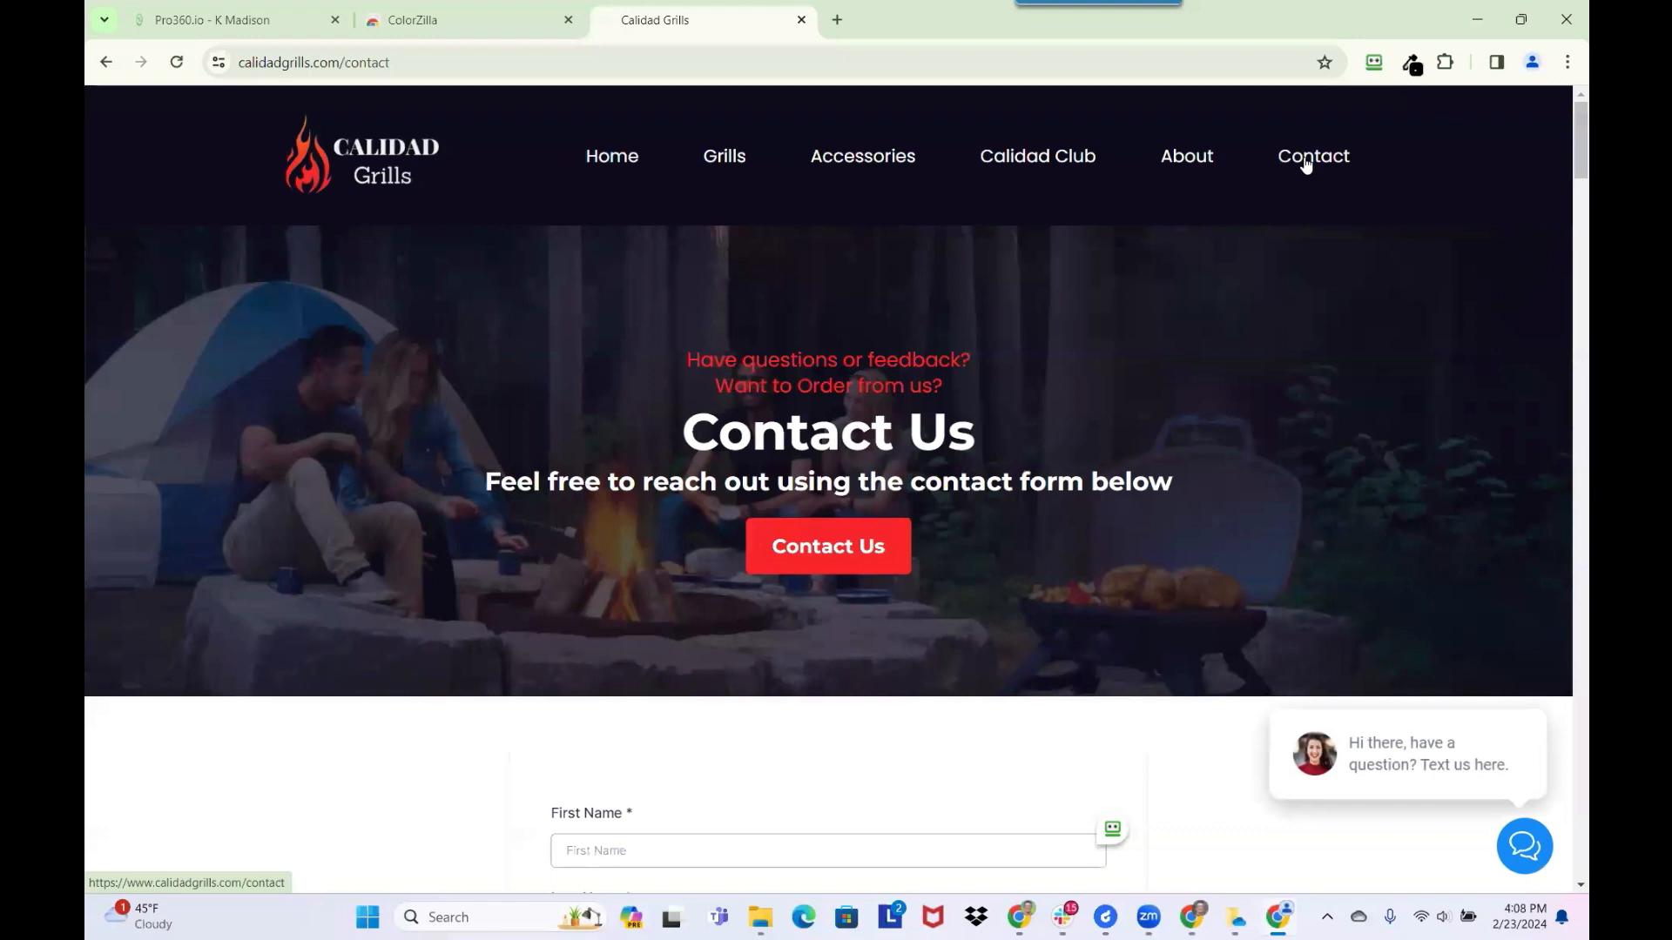
{"action": "left_click", "coordinate": [540, 80]}
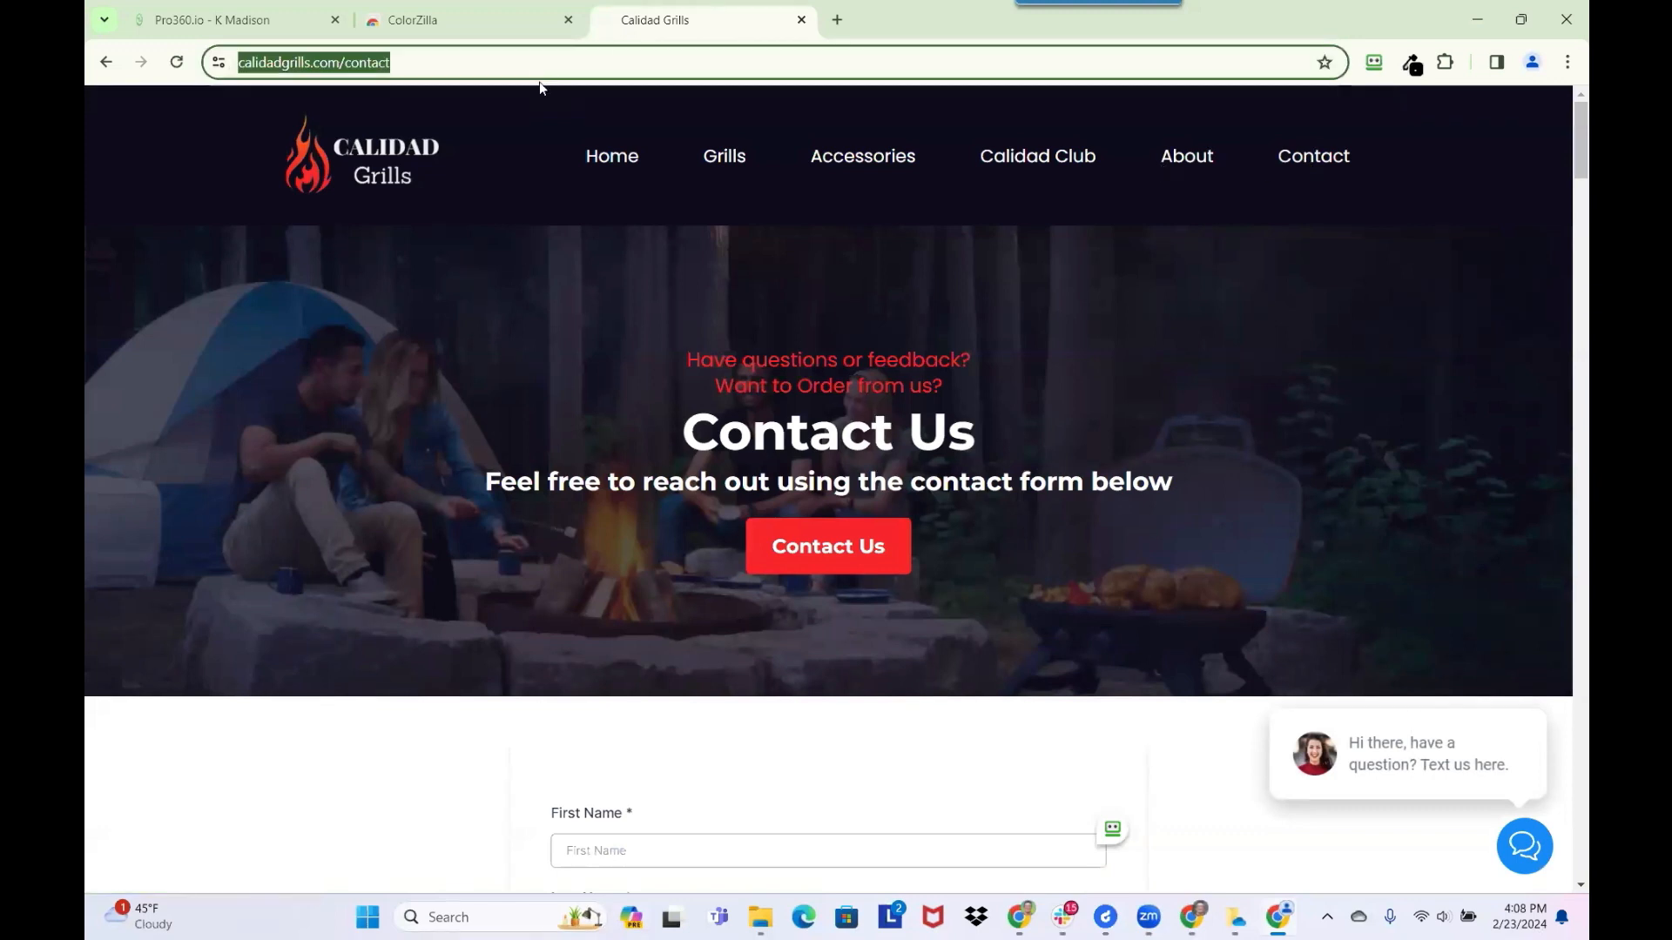
{"action": "right_click", "coordinate": [334, 62]}
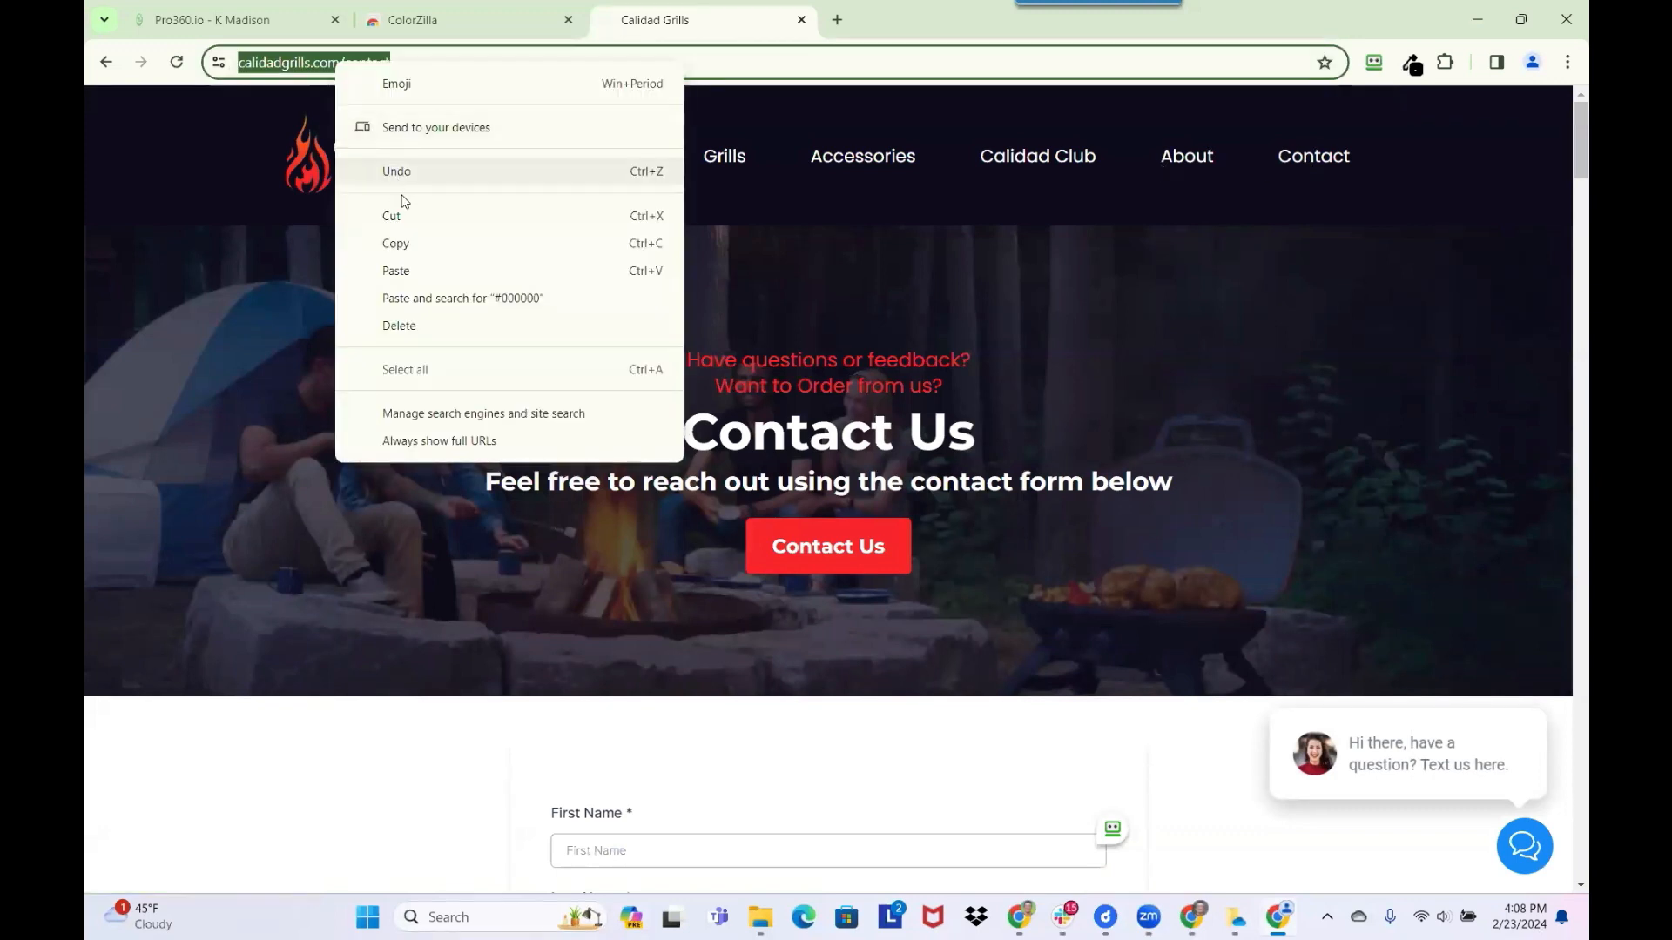
{"action": "left_click", "coordinate": [401, 240]}
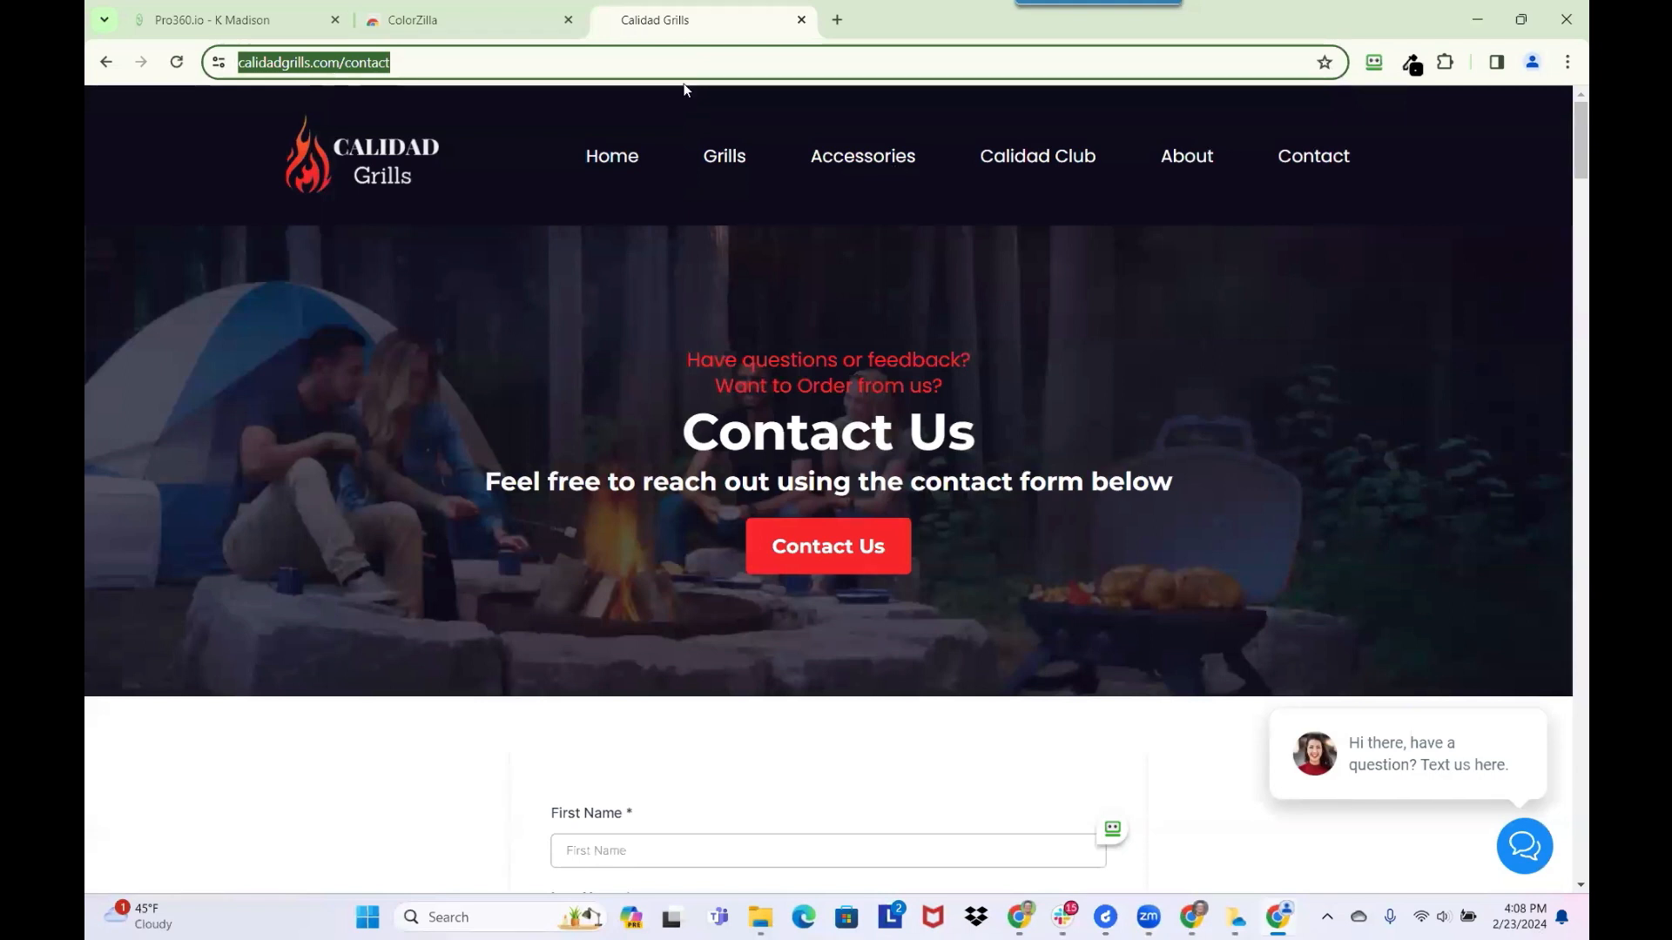
{"action": "left_click", "coordinate": [211, 26]}
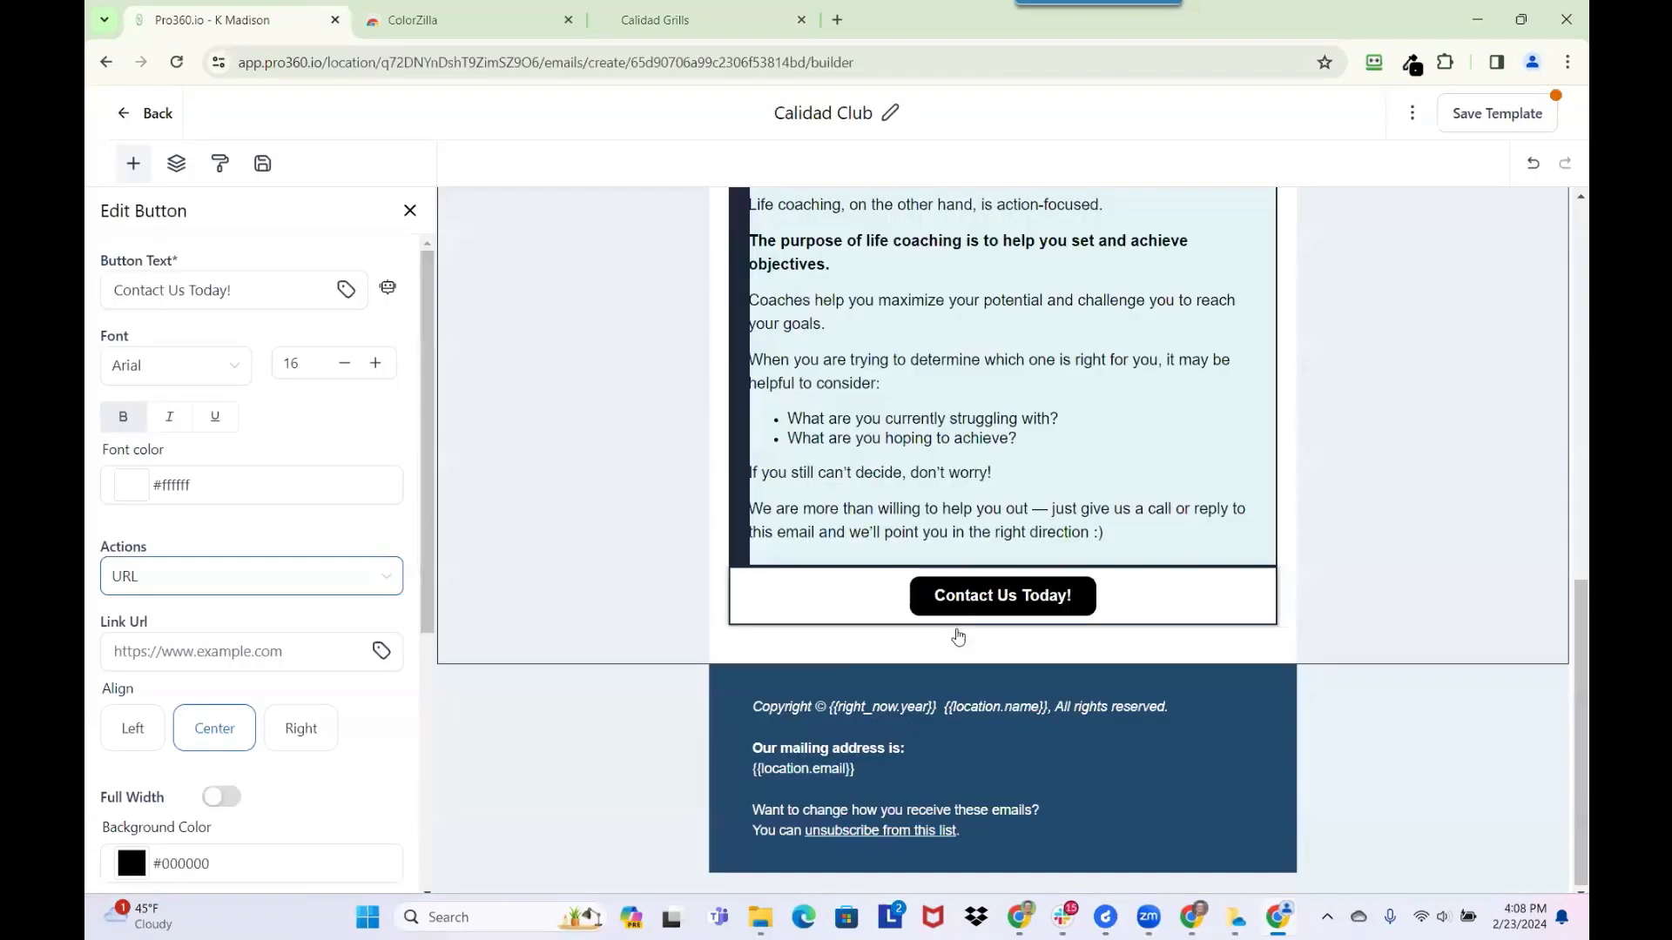
{"action": "left_click", "coordinate": [195, 653]}
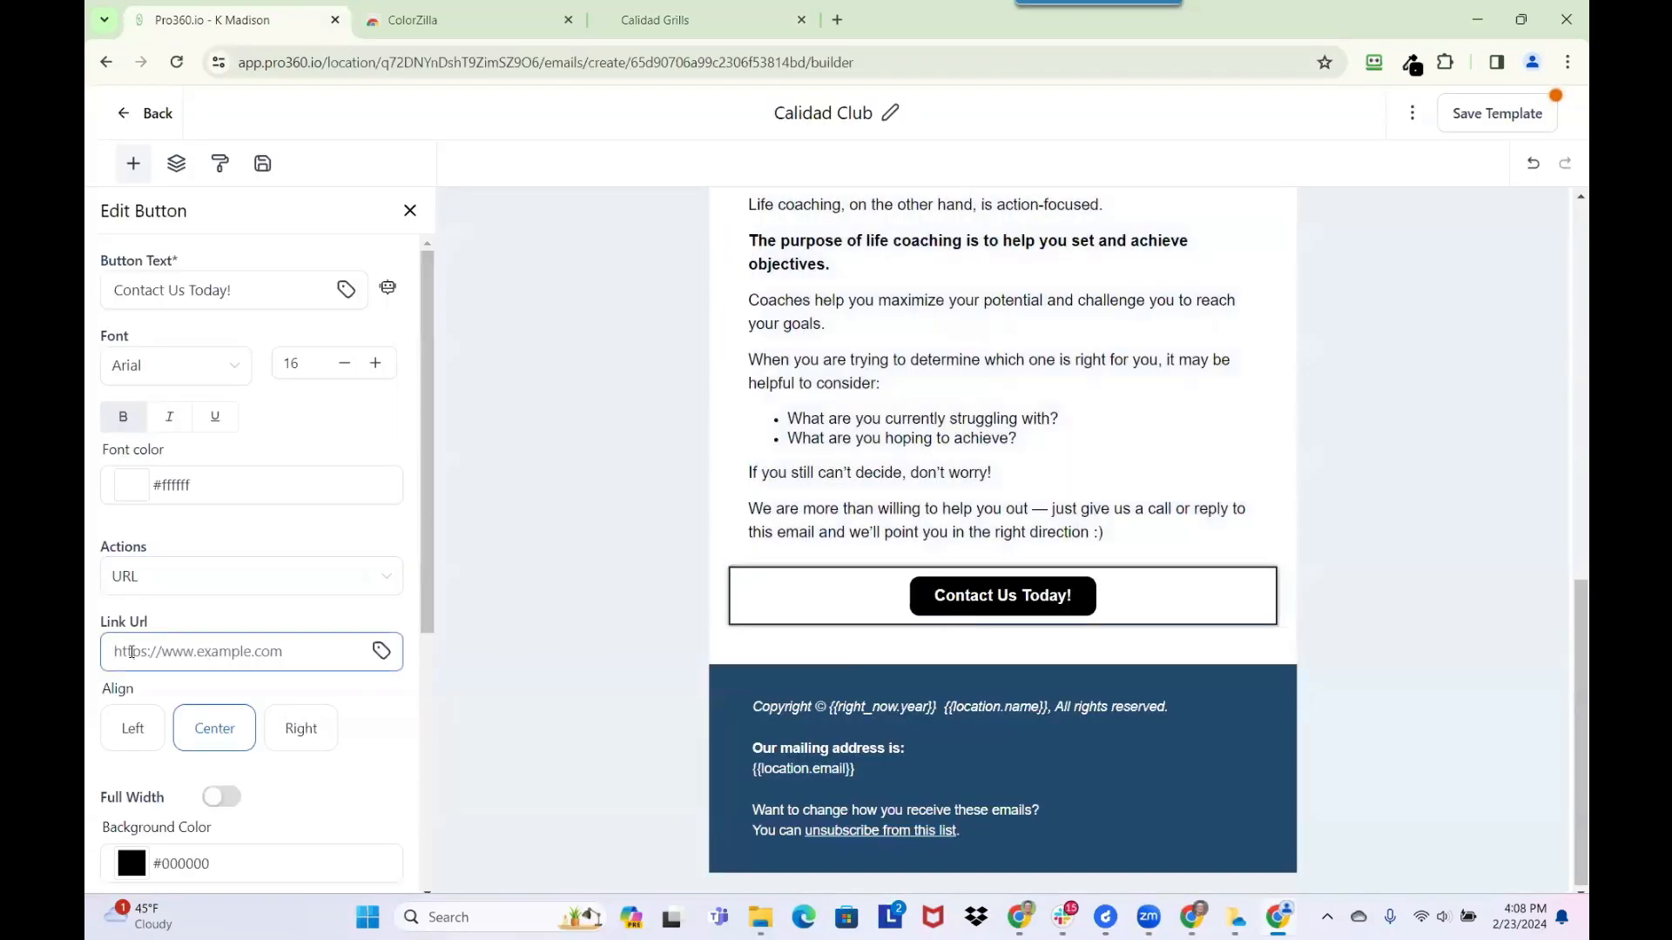
{"action": "right_click", "coordinate": [133, 652]}
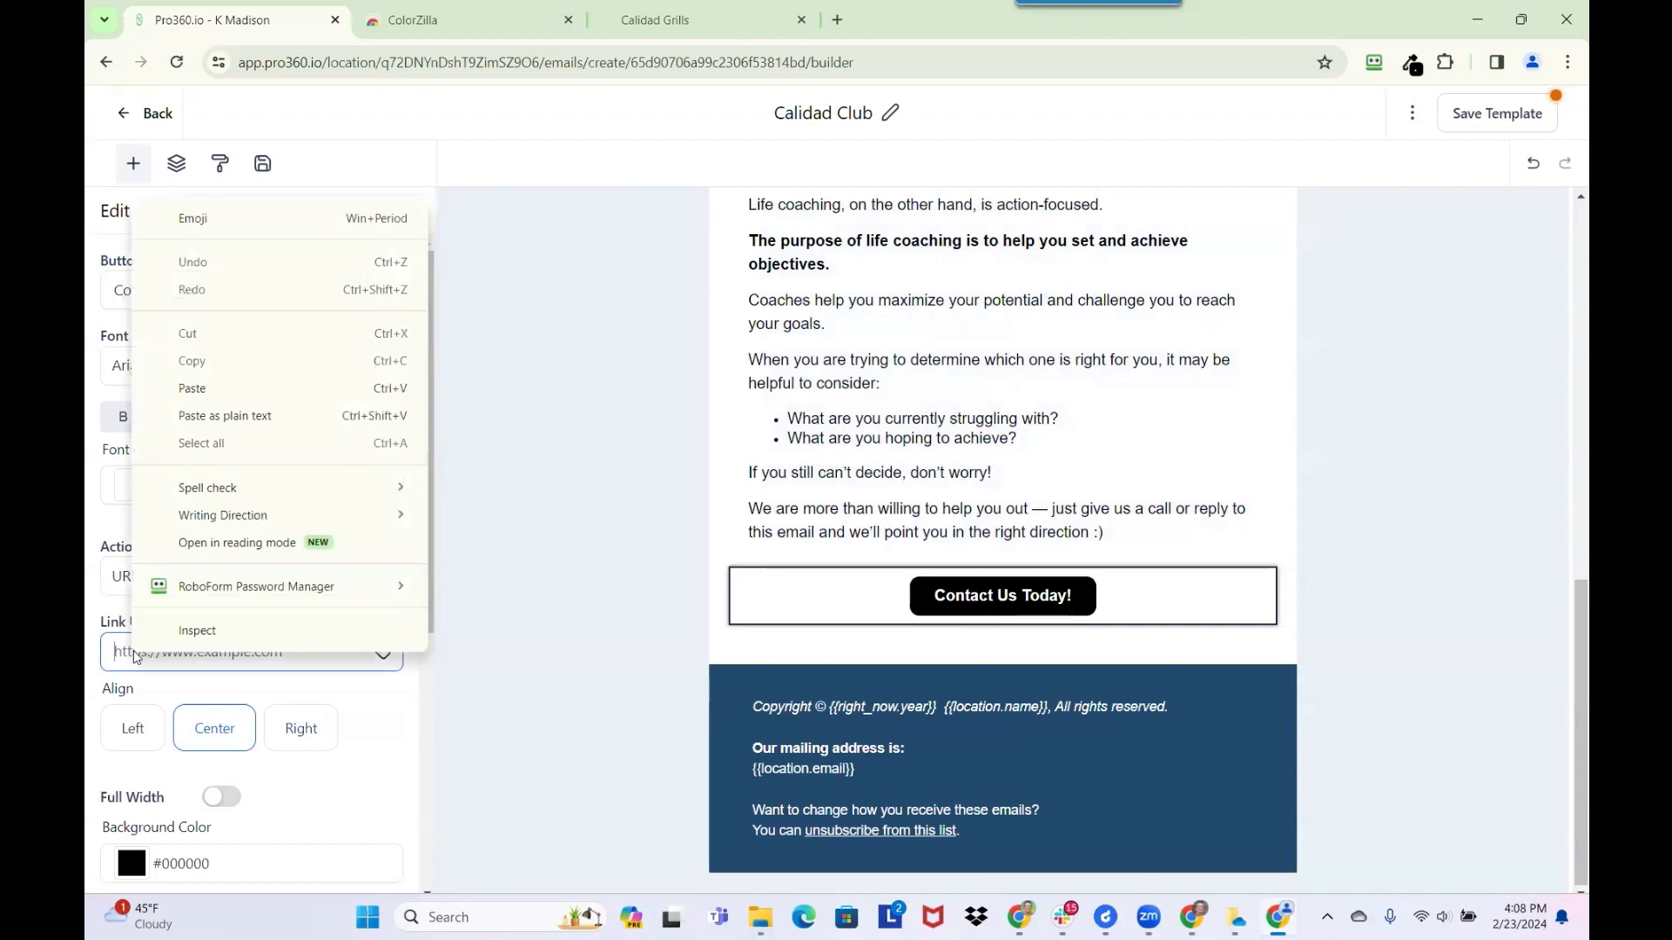
{"action": "left_click", "coordinate": [195, 389]}
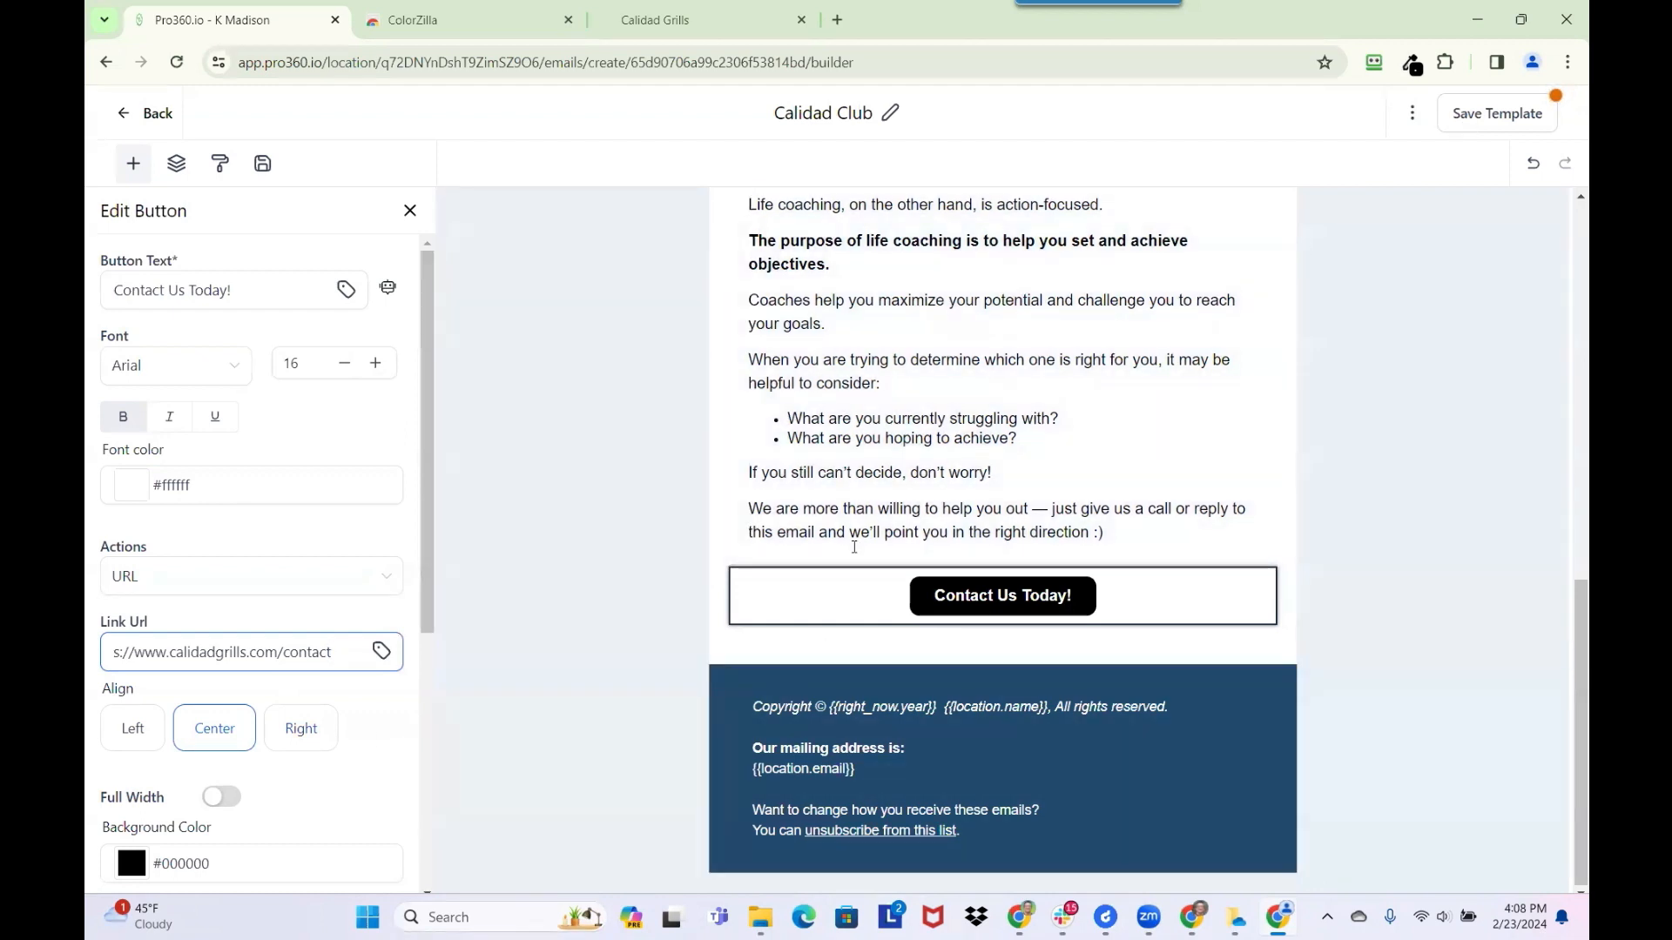
{"action": "left_click", "coordinate": [1520, 116]}
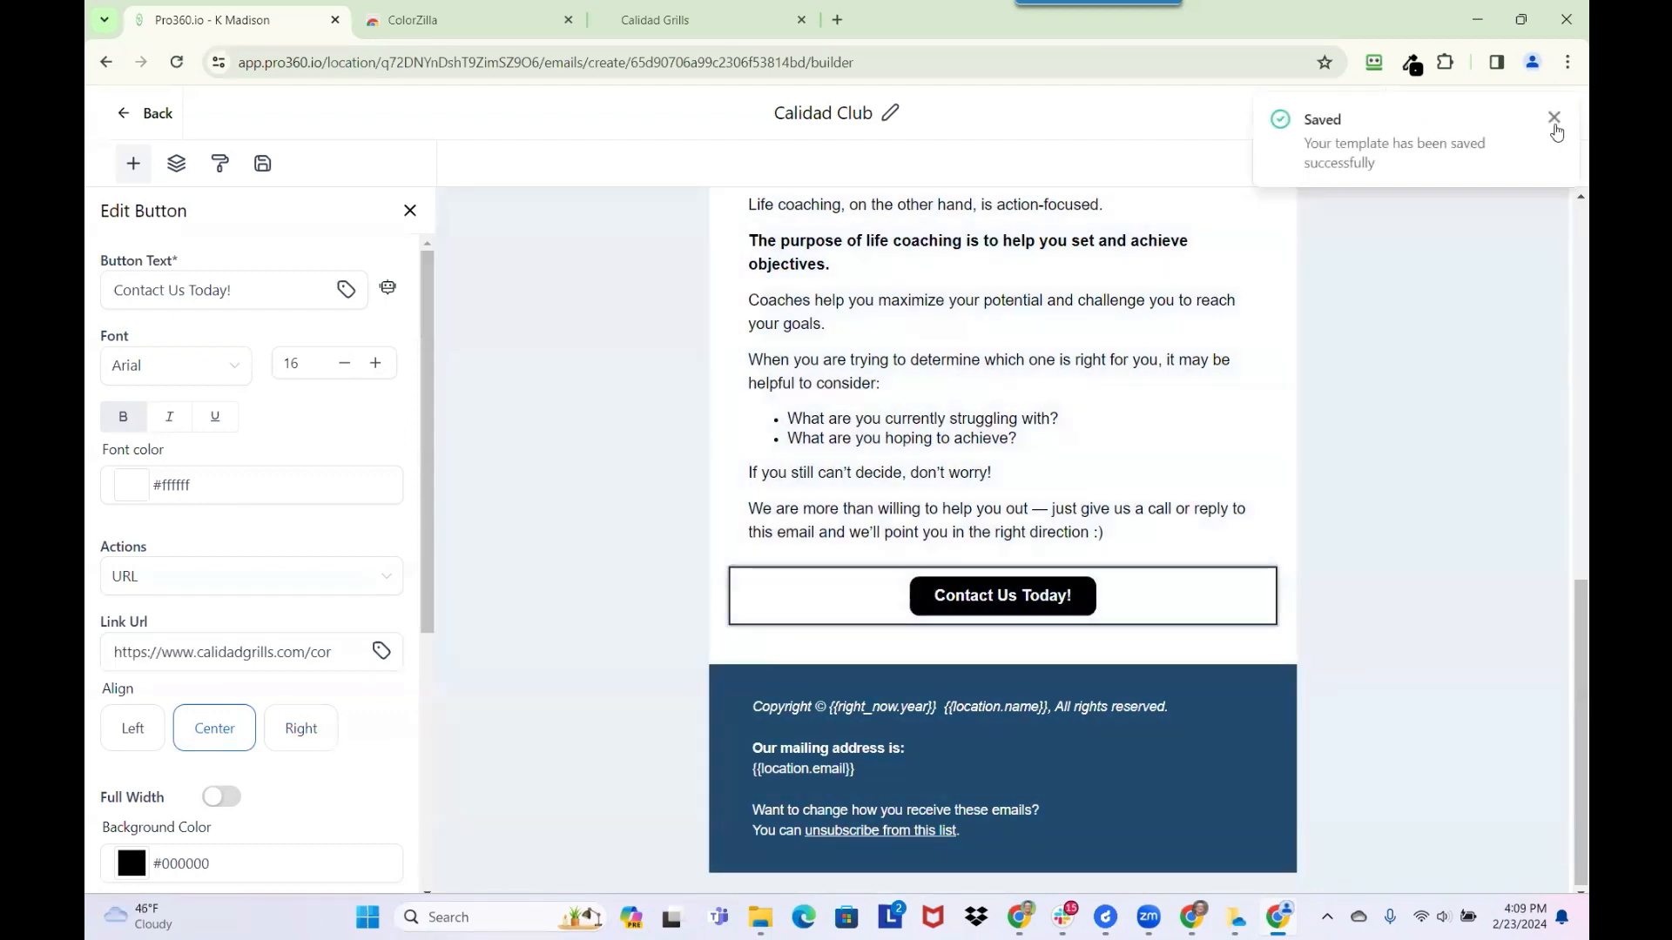
- Add a Social element directly below the "Contact Us Today!" button
{"action": "left_click", "coordinate": [975, 763]}
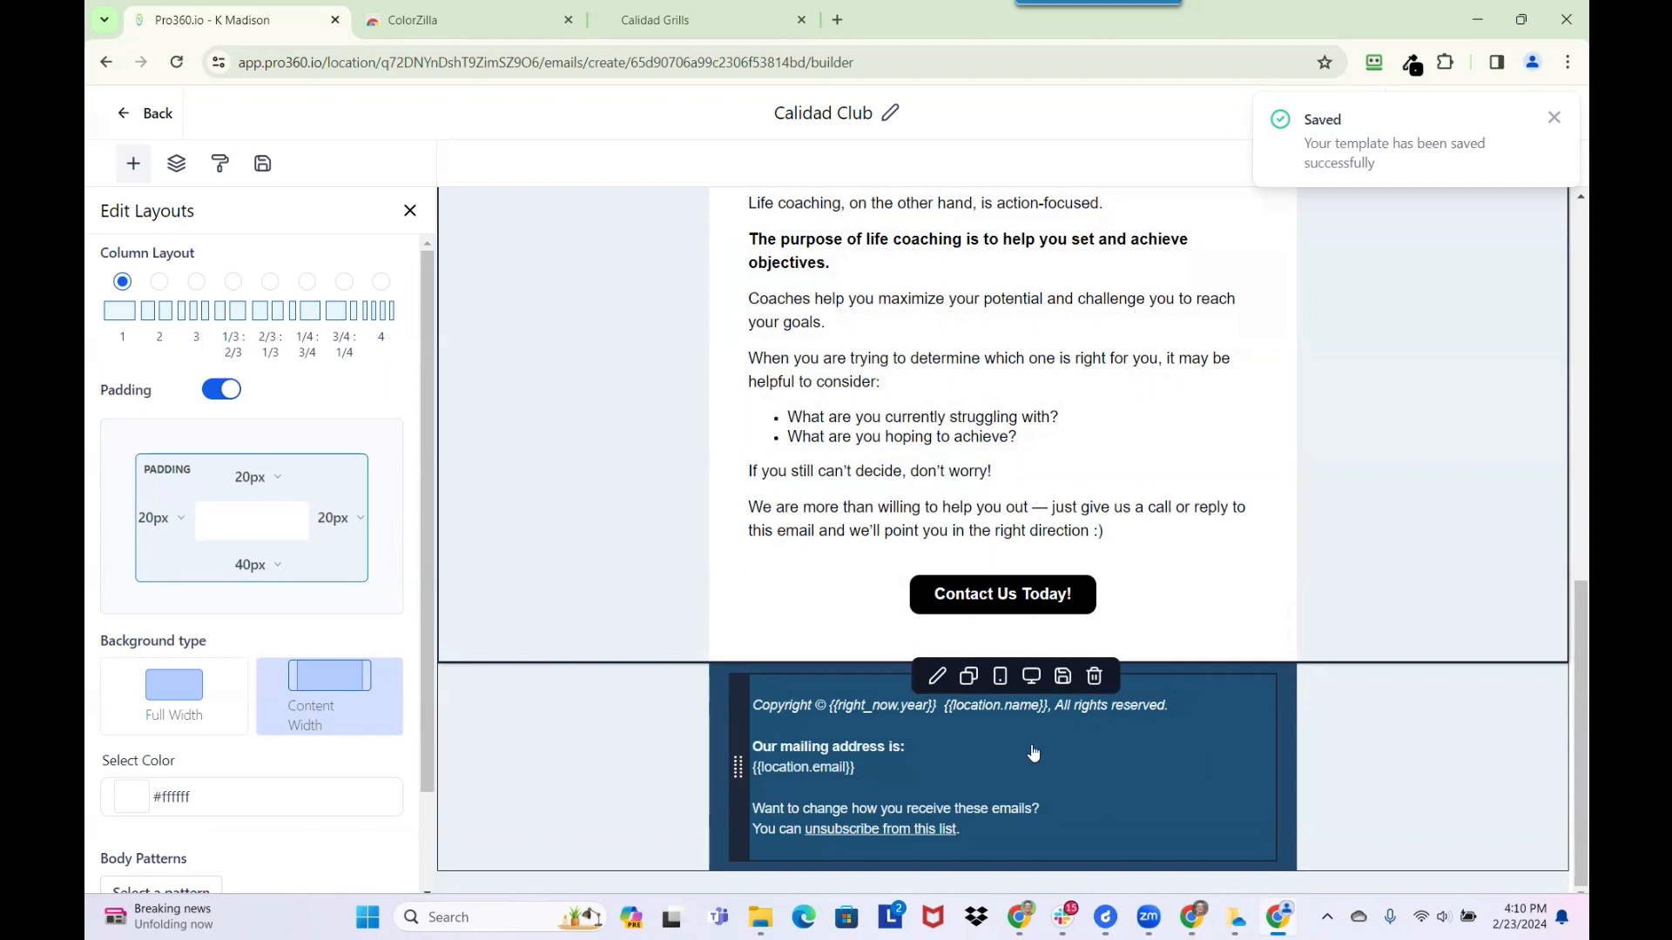
{"action": "left_click", "coordinate": [134, 165]}
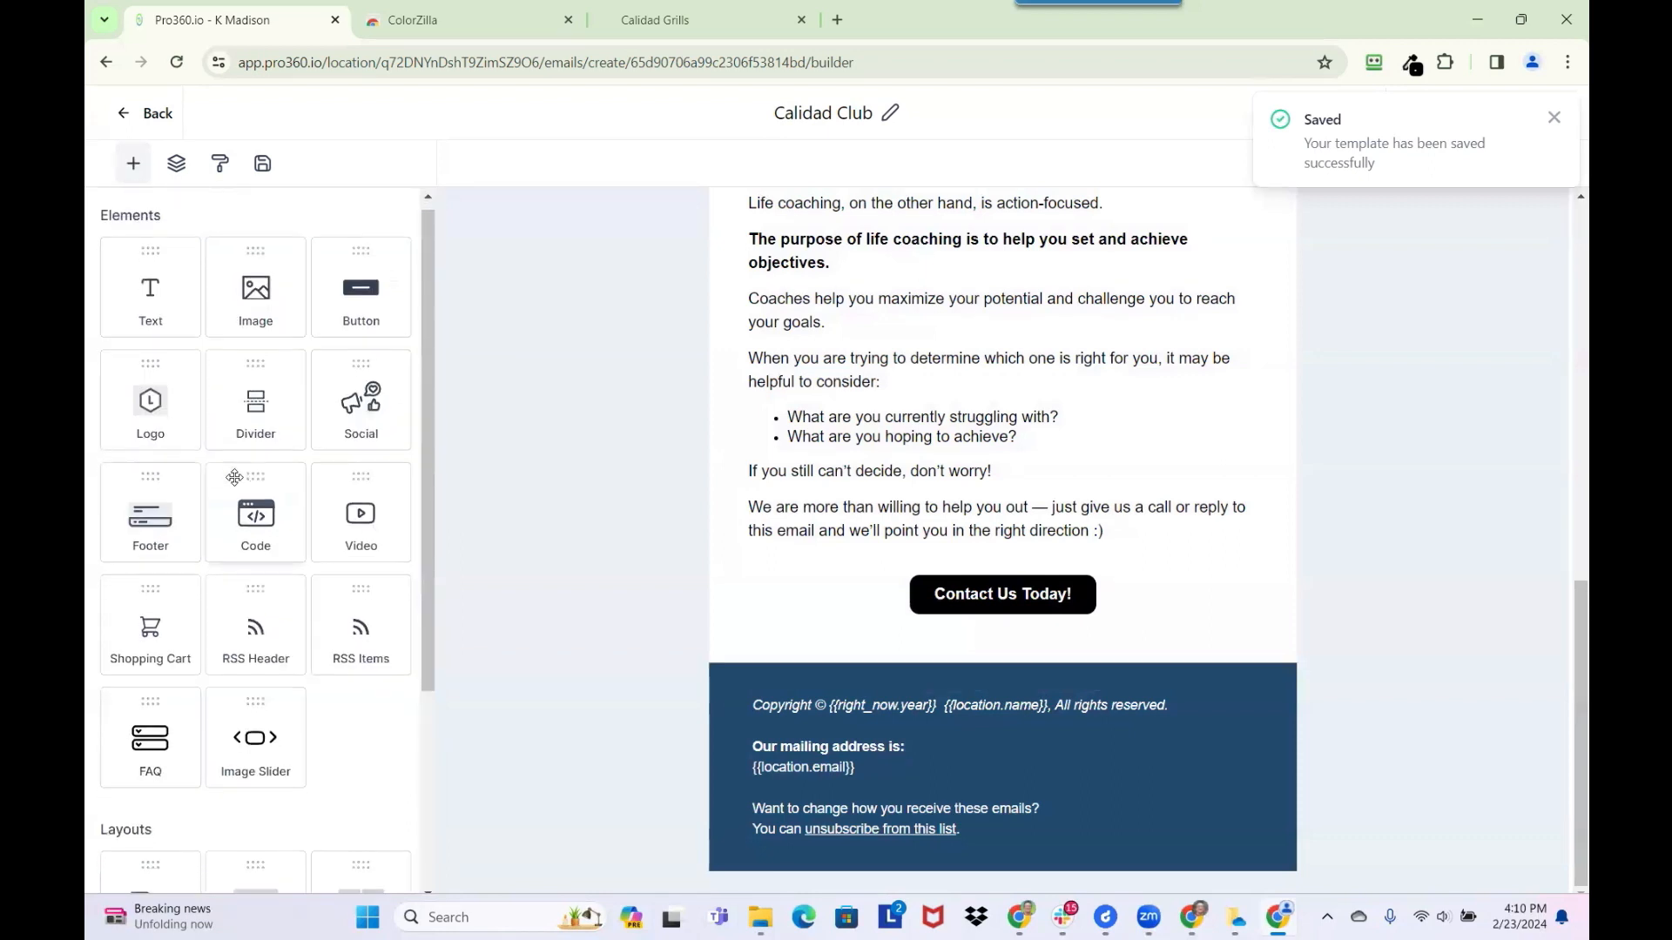
{"action": "scroll", "coordinate": [234, 477], "scroll_direction": "down", "scroll_amount": 3}
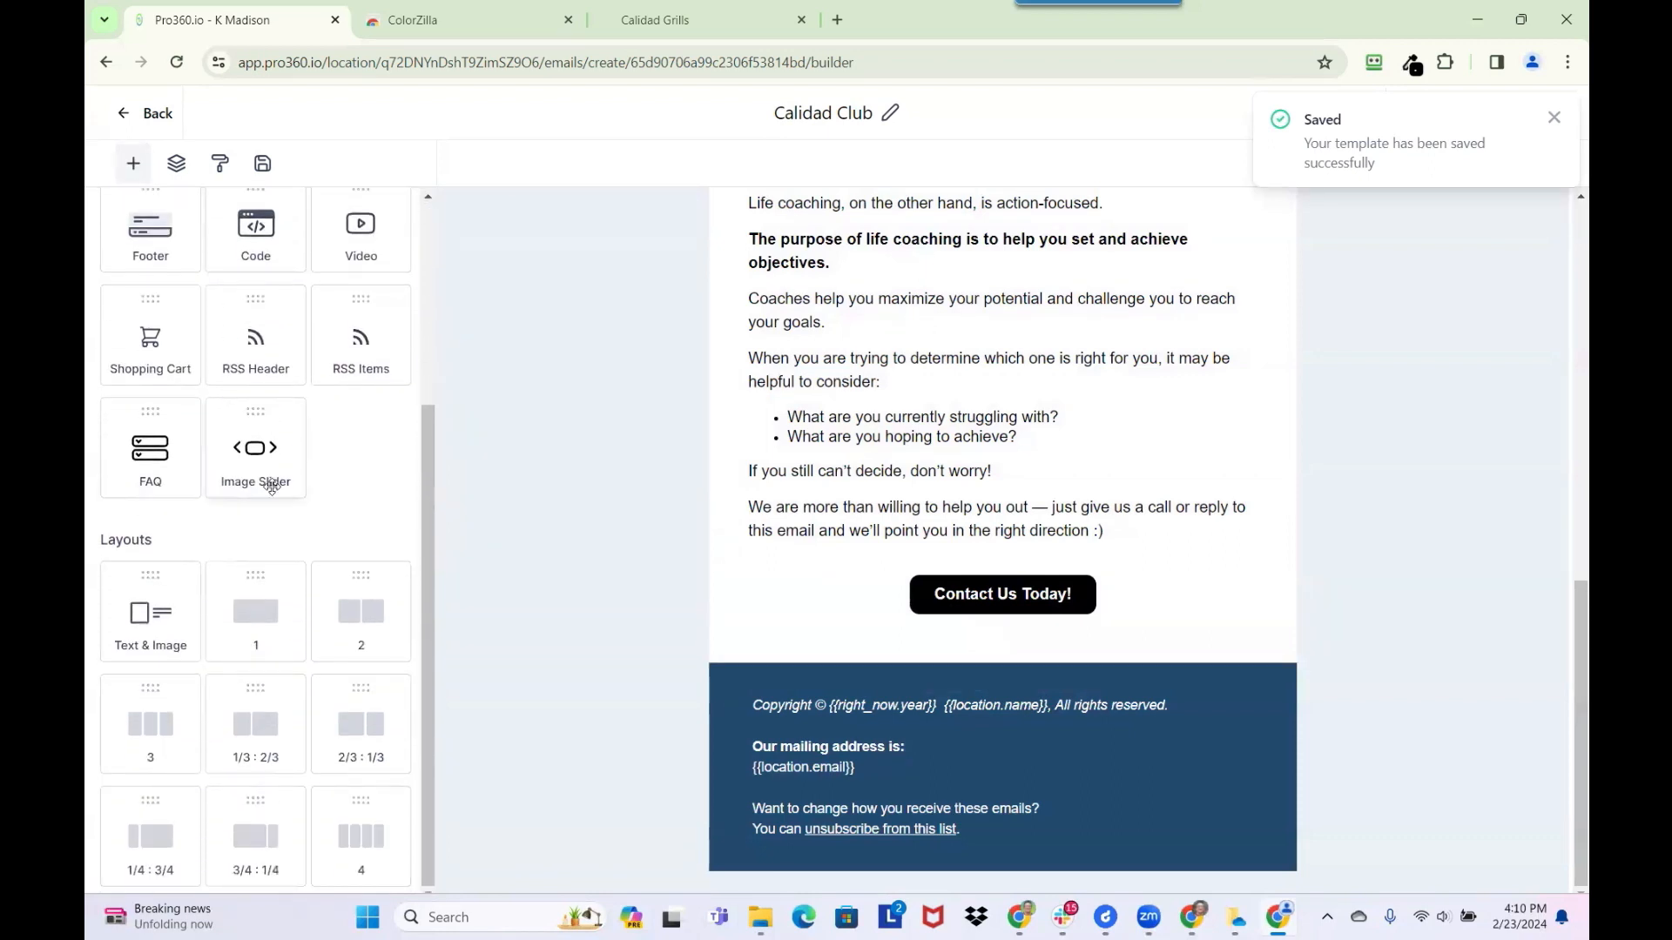
{"action": "scroll", "coordinate": [202, 471], "scroll_direction": "up", "scroll_amount": 2}
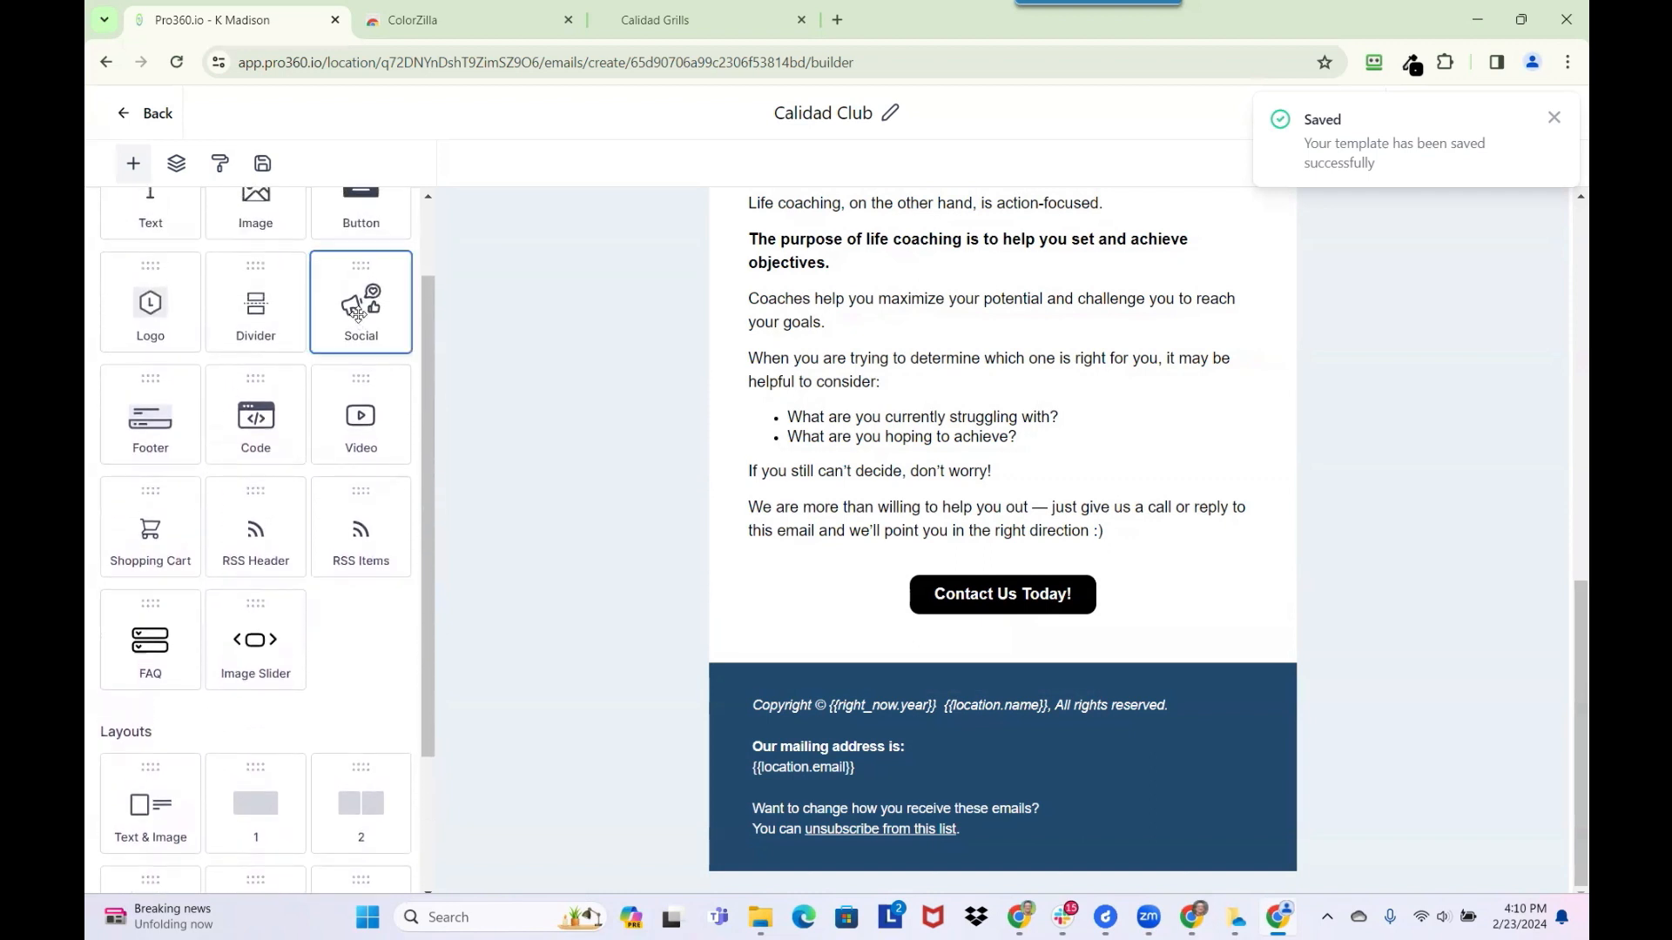
{"action": "left_click_drag", "start_coordinate": [346, 306], "coordinate": [878, 625]}
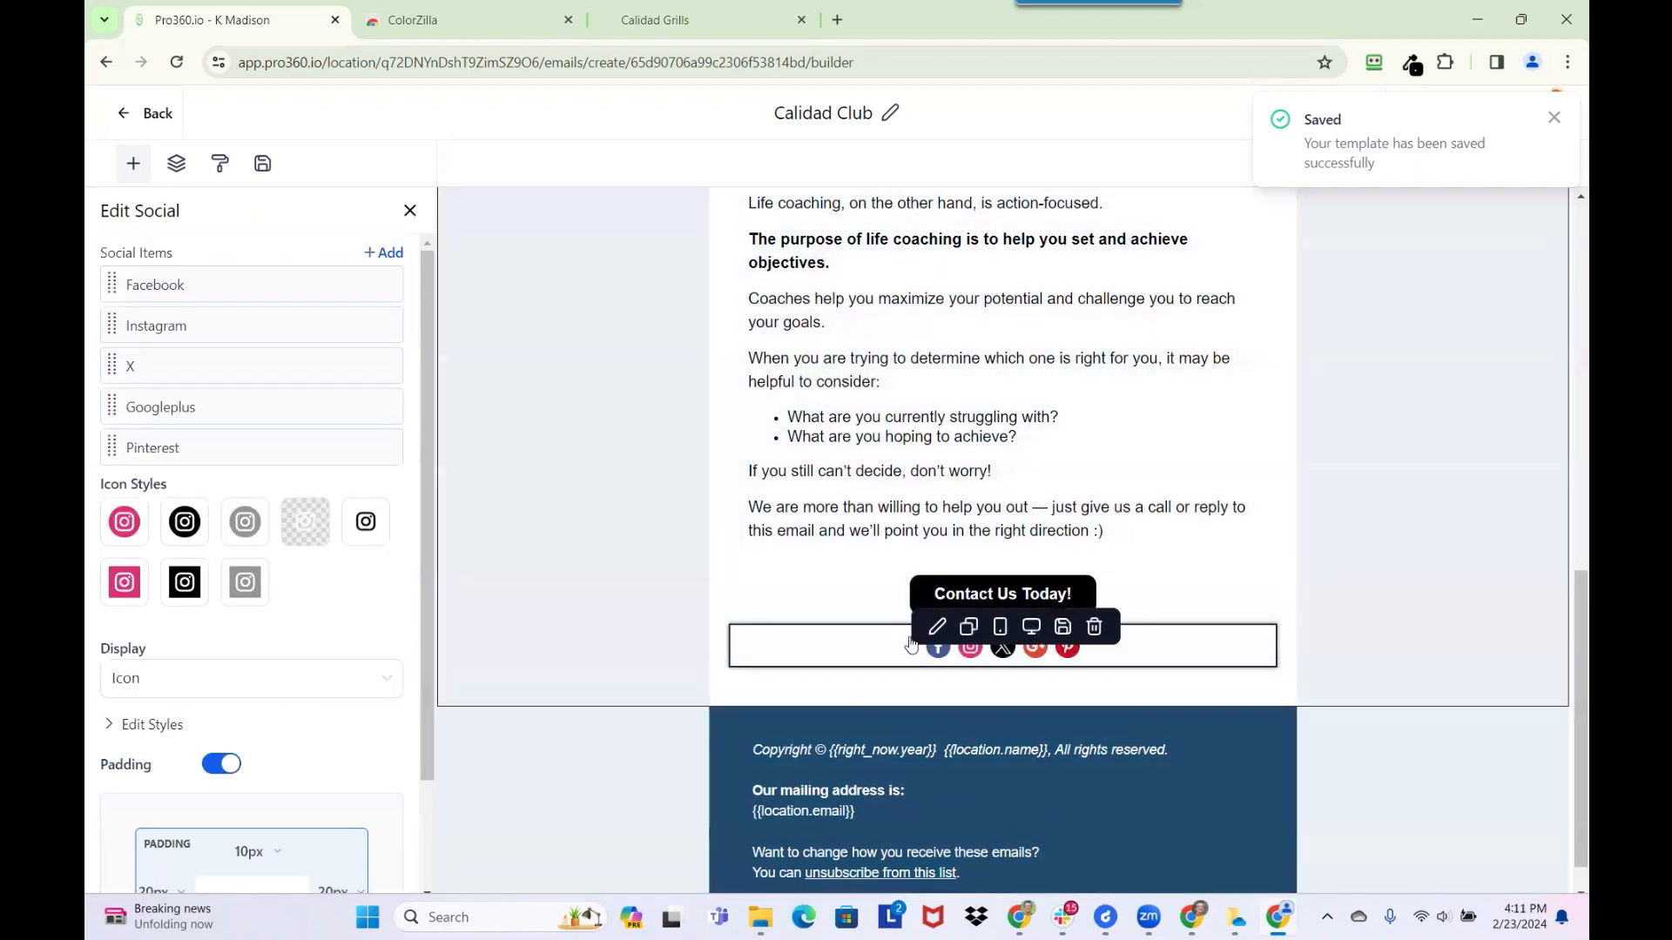
{"action": "left_click", "coordinate": [834, 646]}
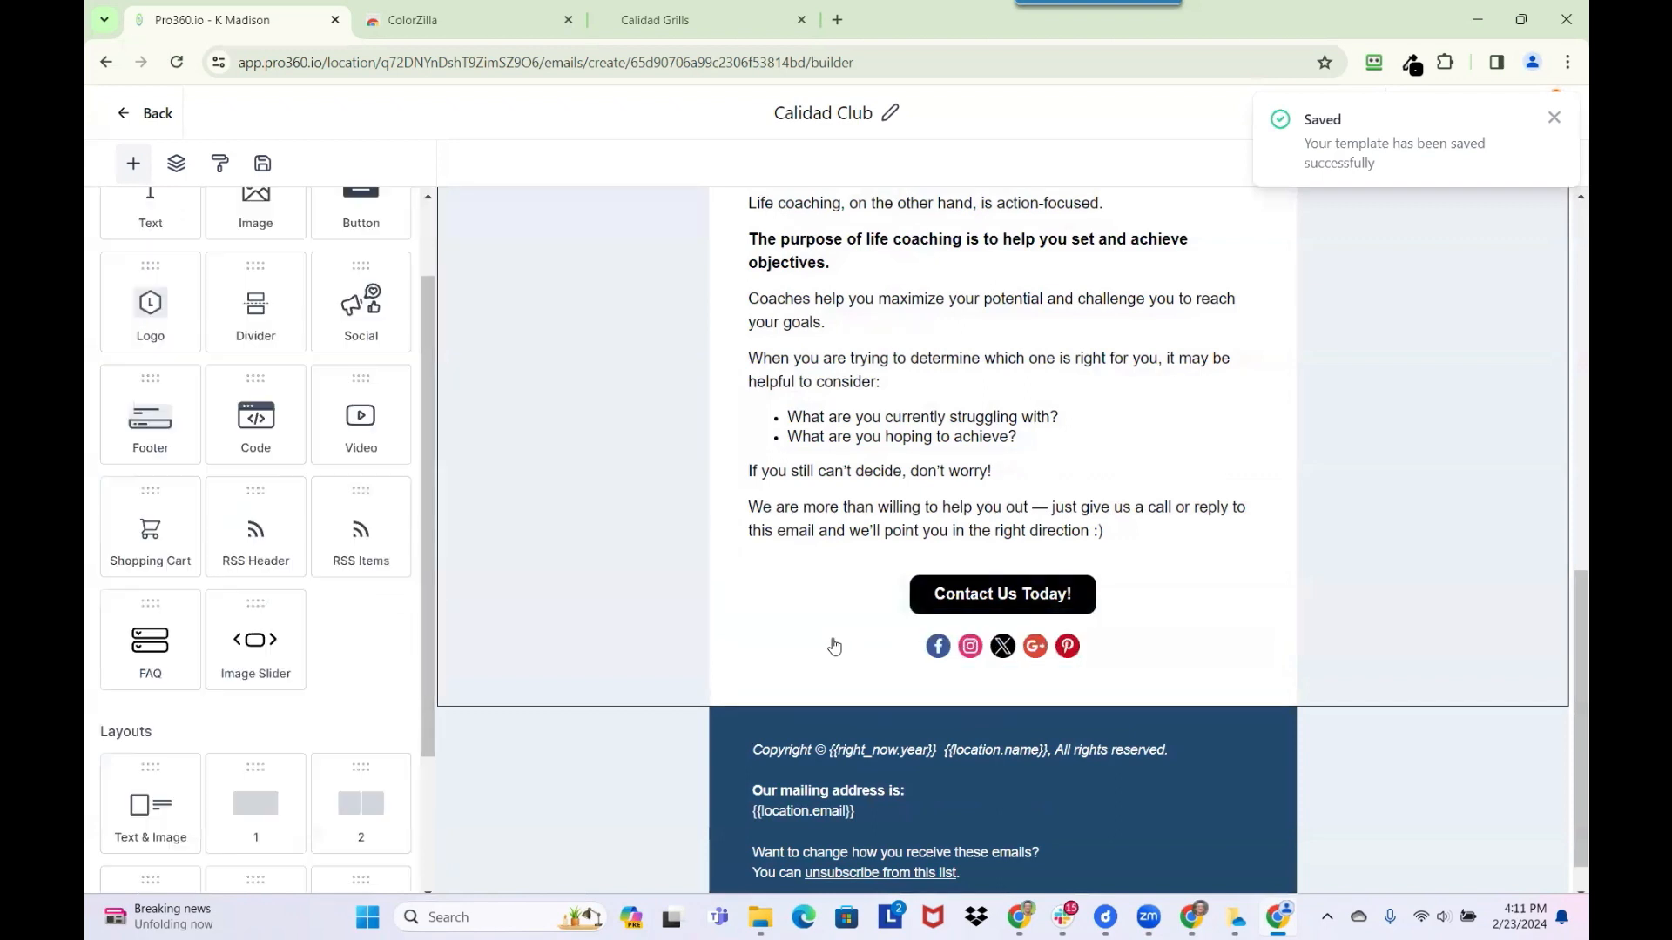
{"action": "left_click", "coordinate": [827, 647]}
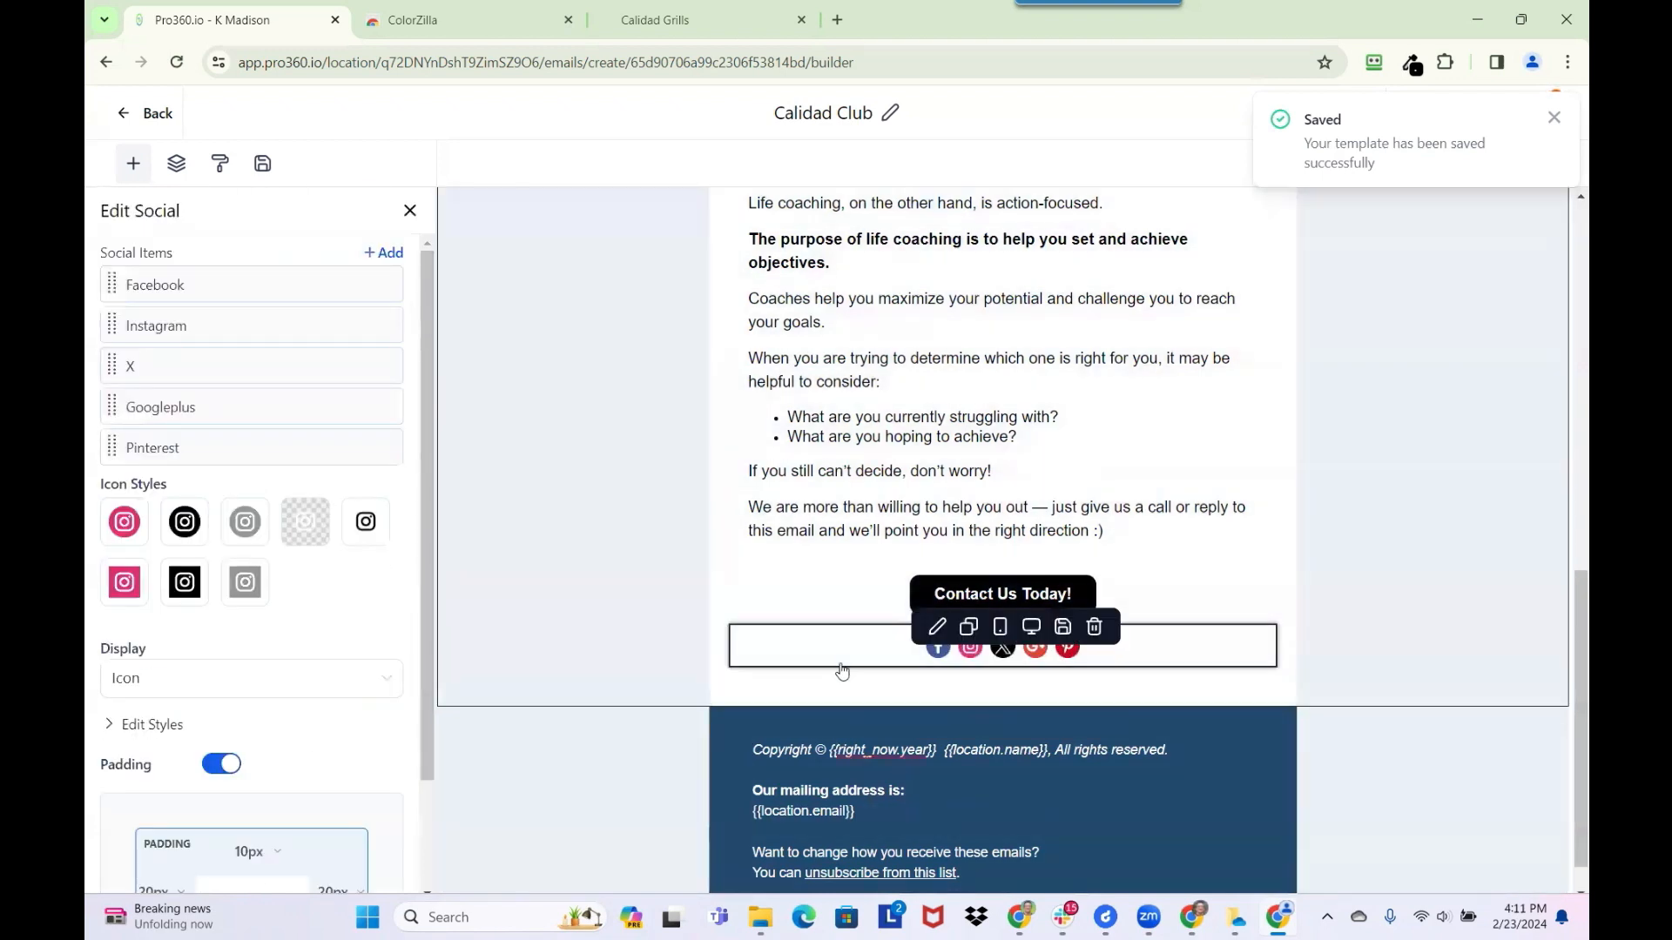
{"action": "left_click", "coordinate": [841, 672]}
- Try a Social element above the footer's copyright line and another below the unsubscribe text, deleting each one
{"action": "left_click_drag", "start_coordinate": [360, 313], "coordinate": [788, 806]}
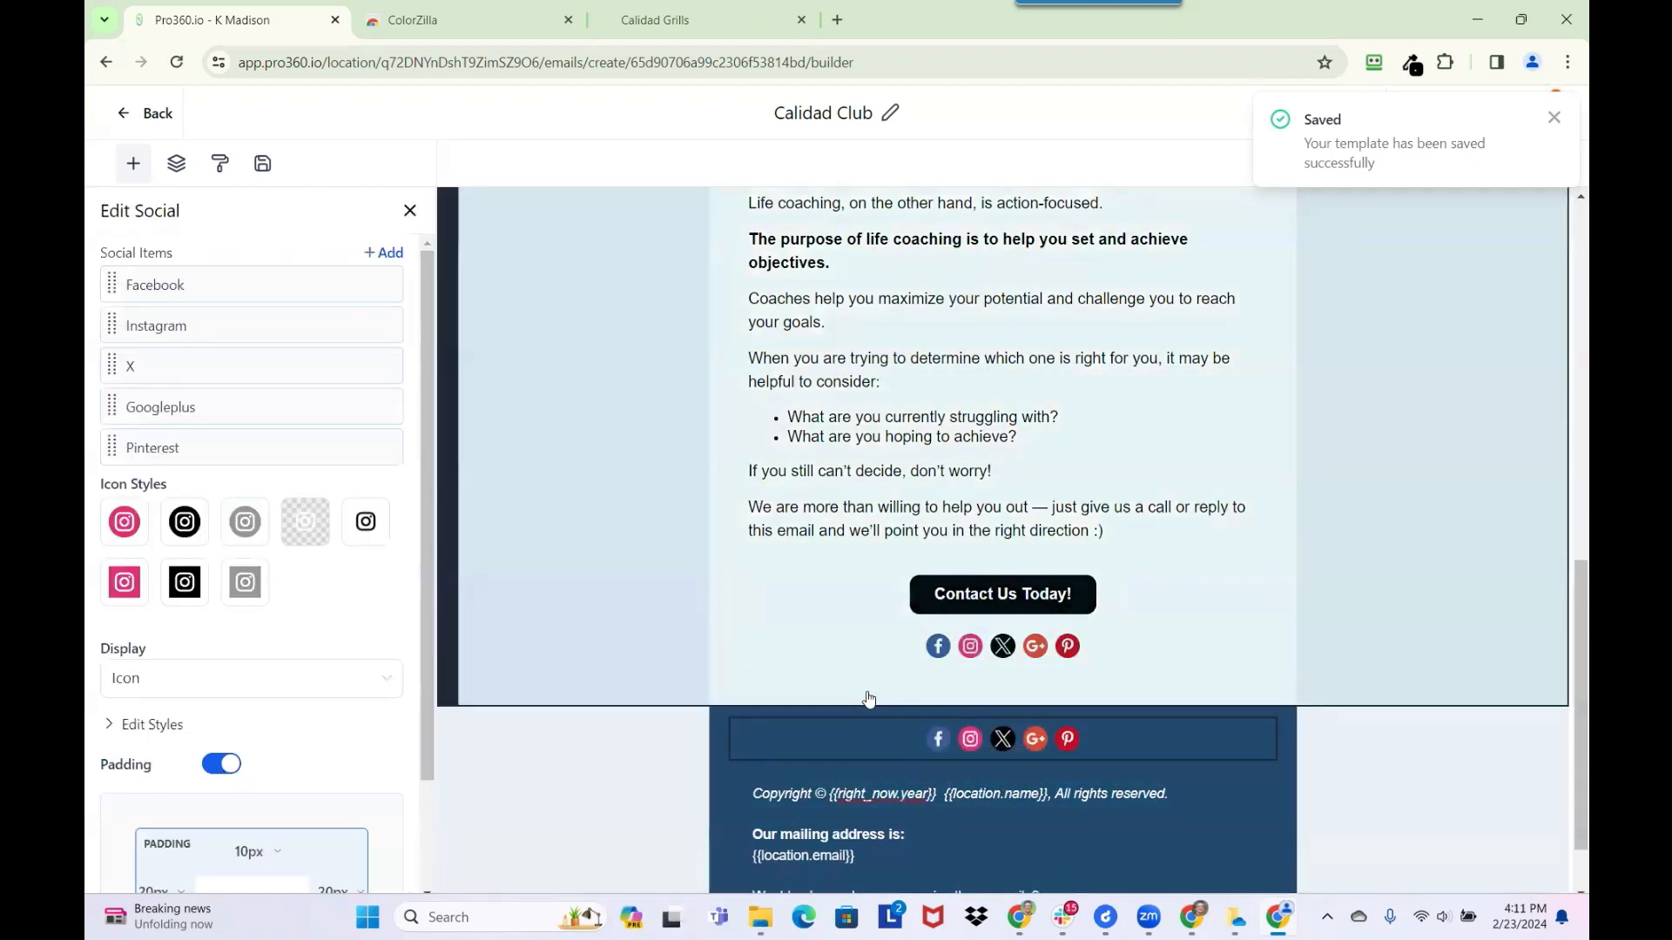
{"action": "scroll", "coordinate": [1301, 749], "scroll_direction": "down", "scroll_amount": 1}
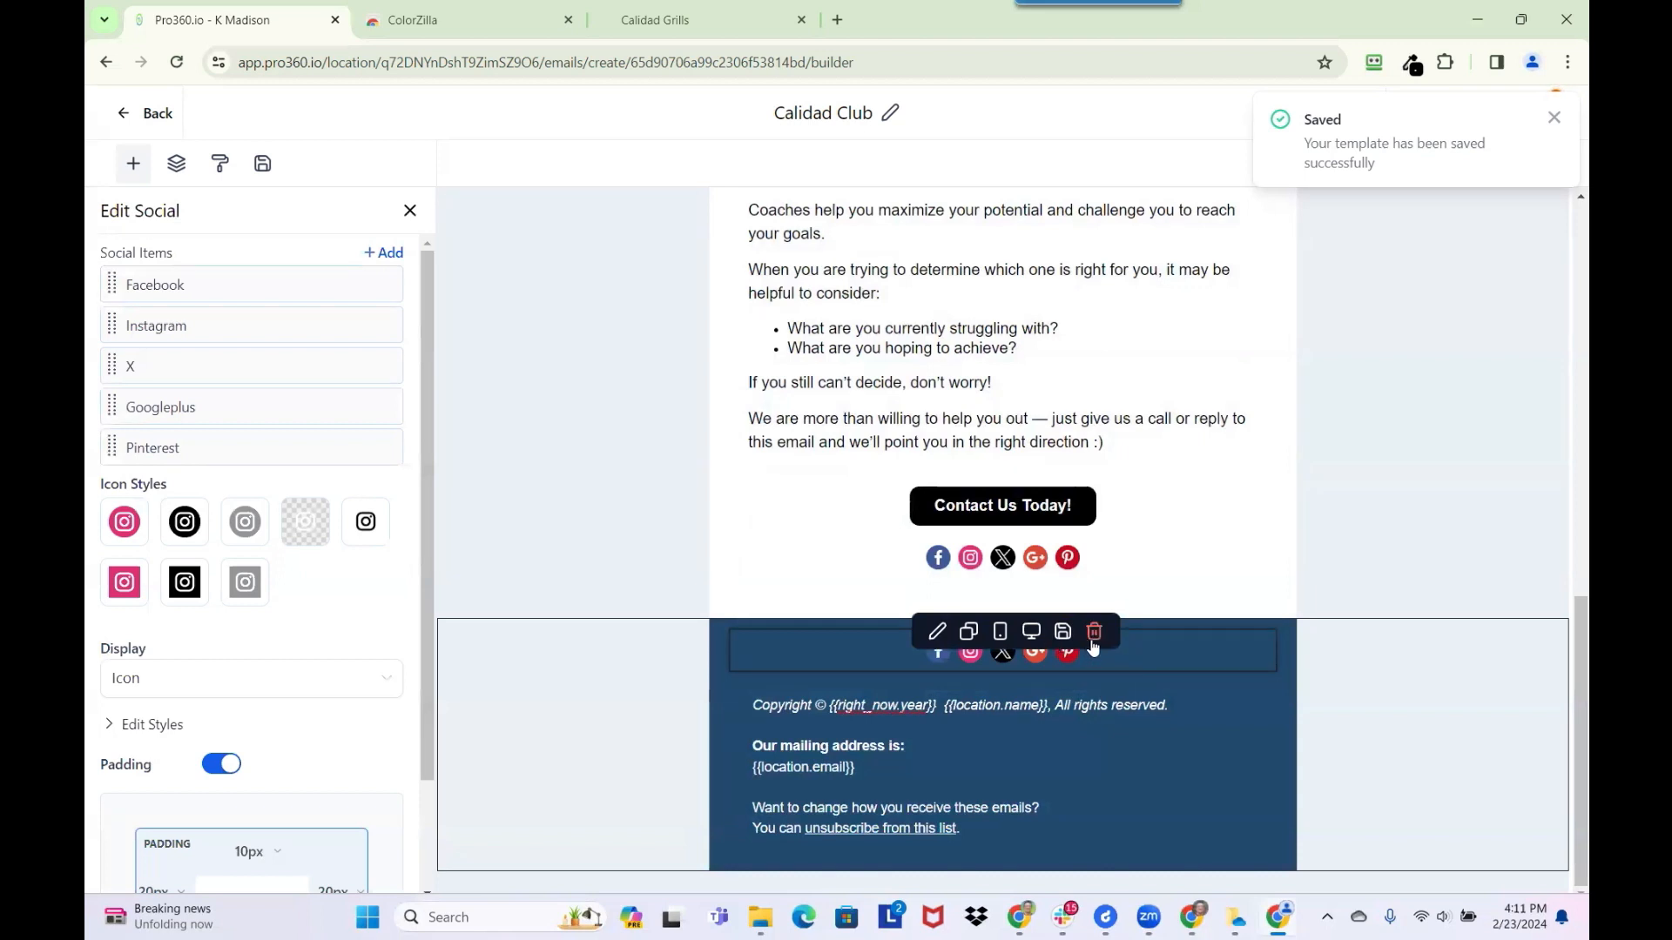
{"action": "left_click", "coordinate": [1093, 633]}
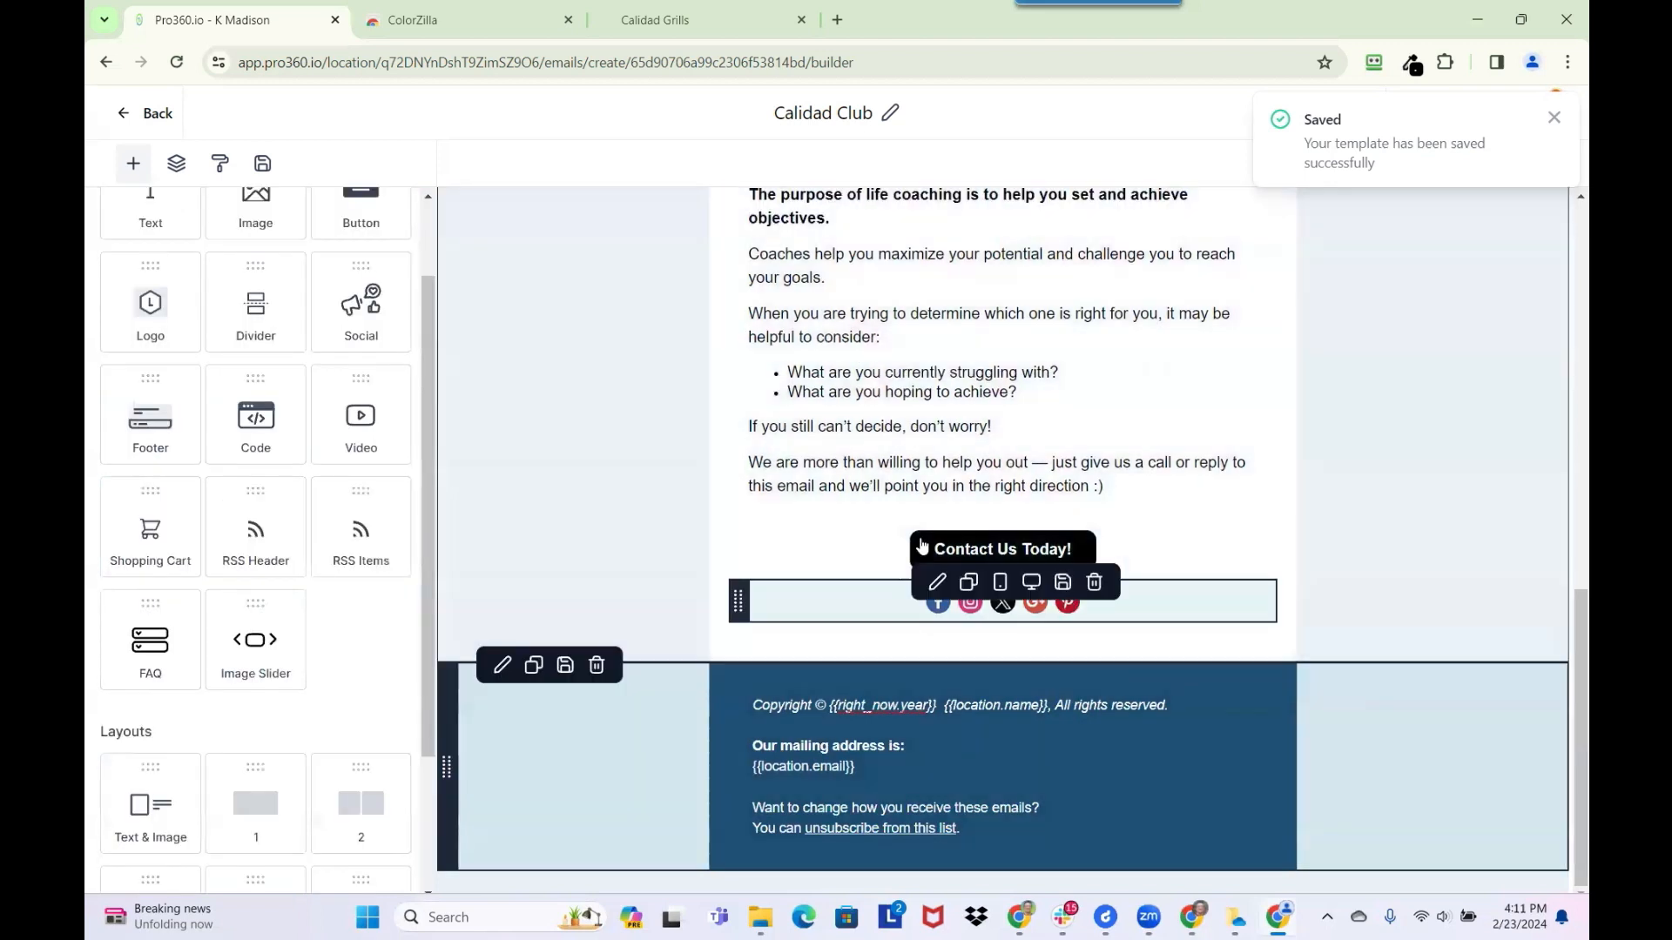
{"action": "left_click_drag", "start_coordinate": [361, 305], "coordinate": [766, 818]}
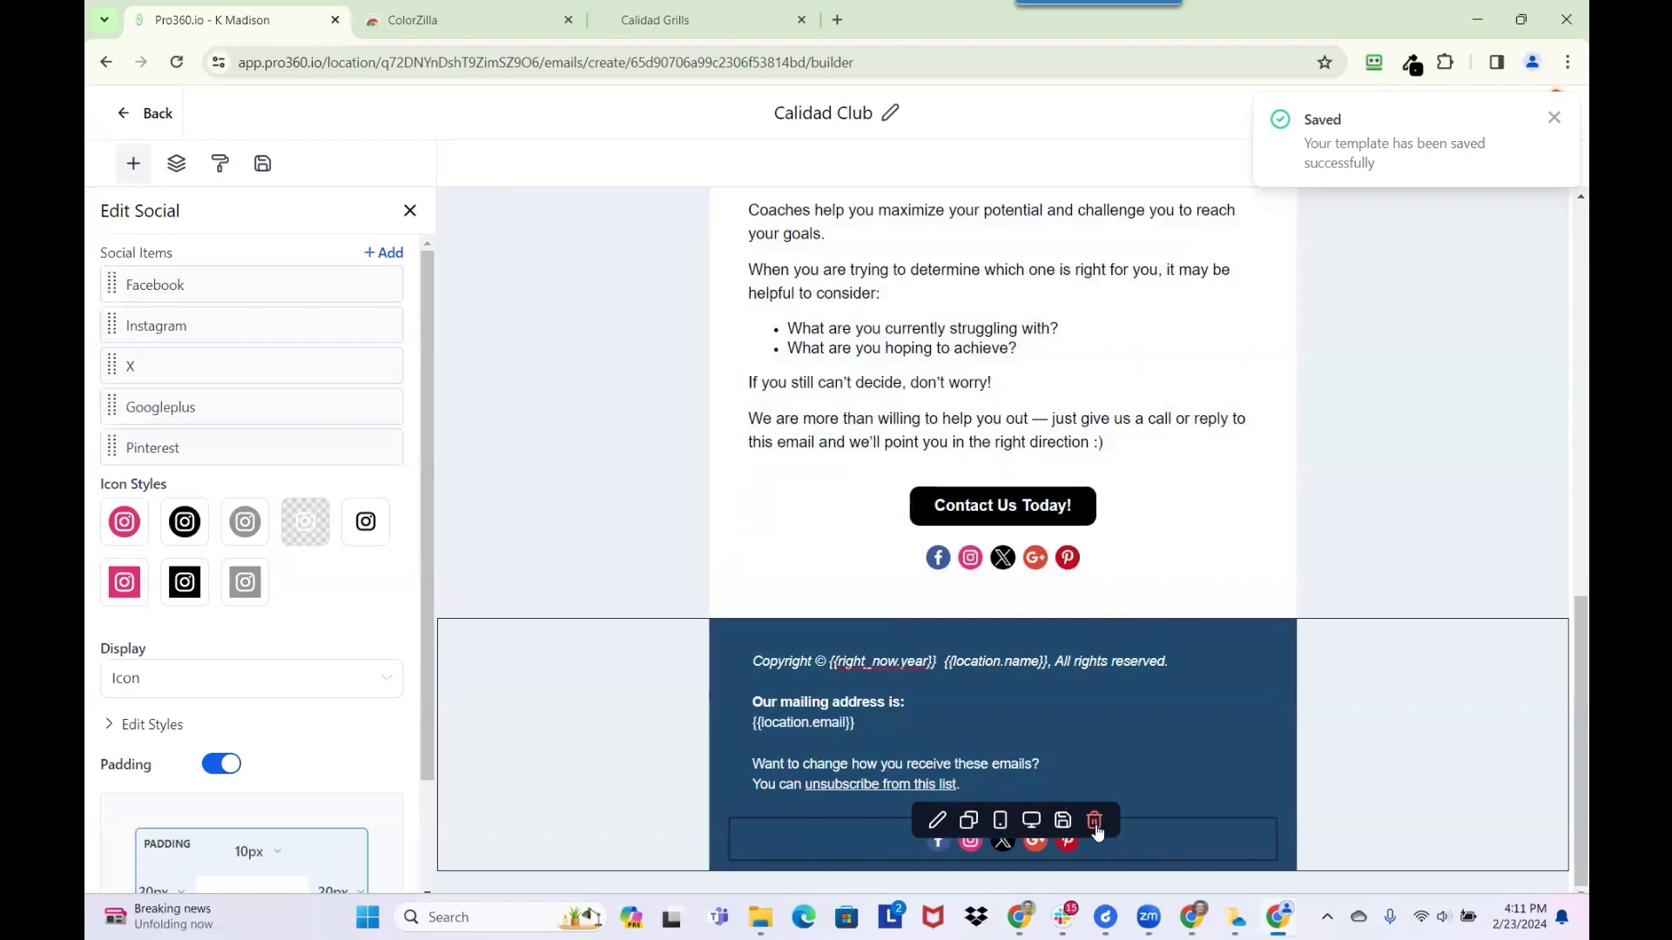
{"action": "left_click", "coordinate": [1095, 823]}
- Place a Social element above the footer's copyright line and delete the one below the "Contact Us Today!" button
{"action": "left_click_drag", "start_coordinate": [360, 314], "coordinate": [827, 679]}
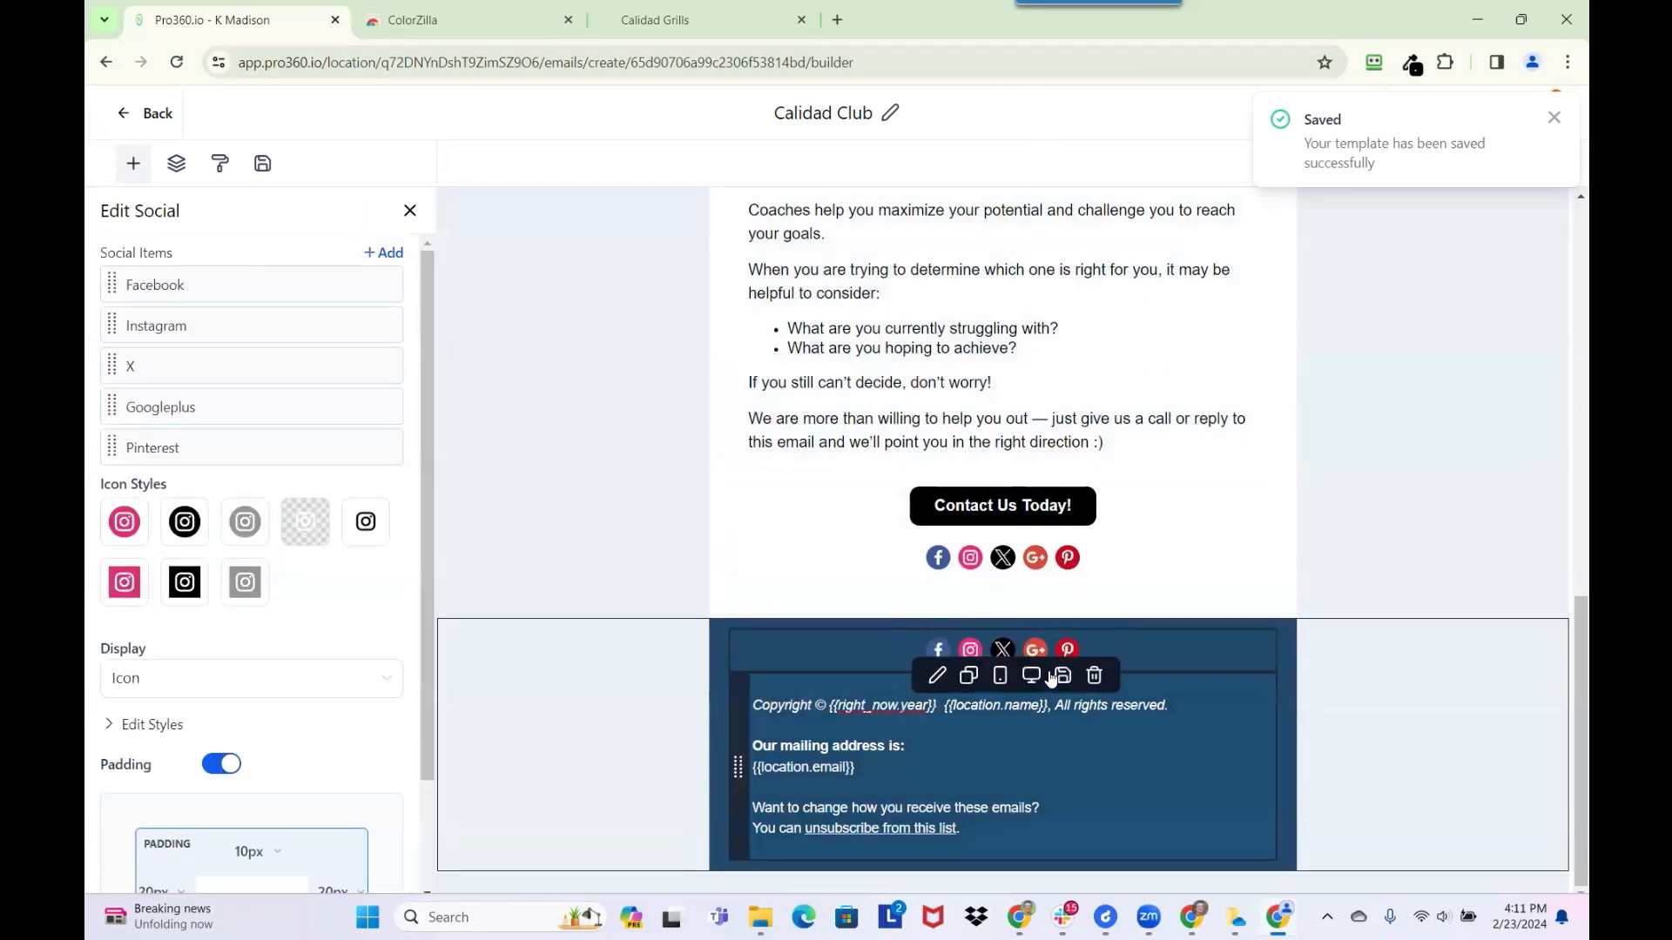
{"action": "left_click", "coordinate": [1096, 545]}
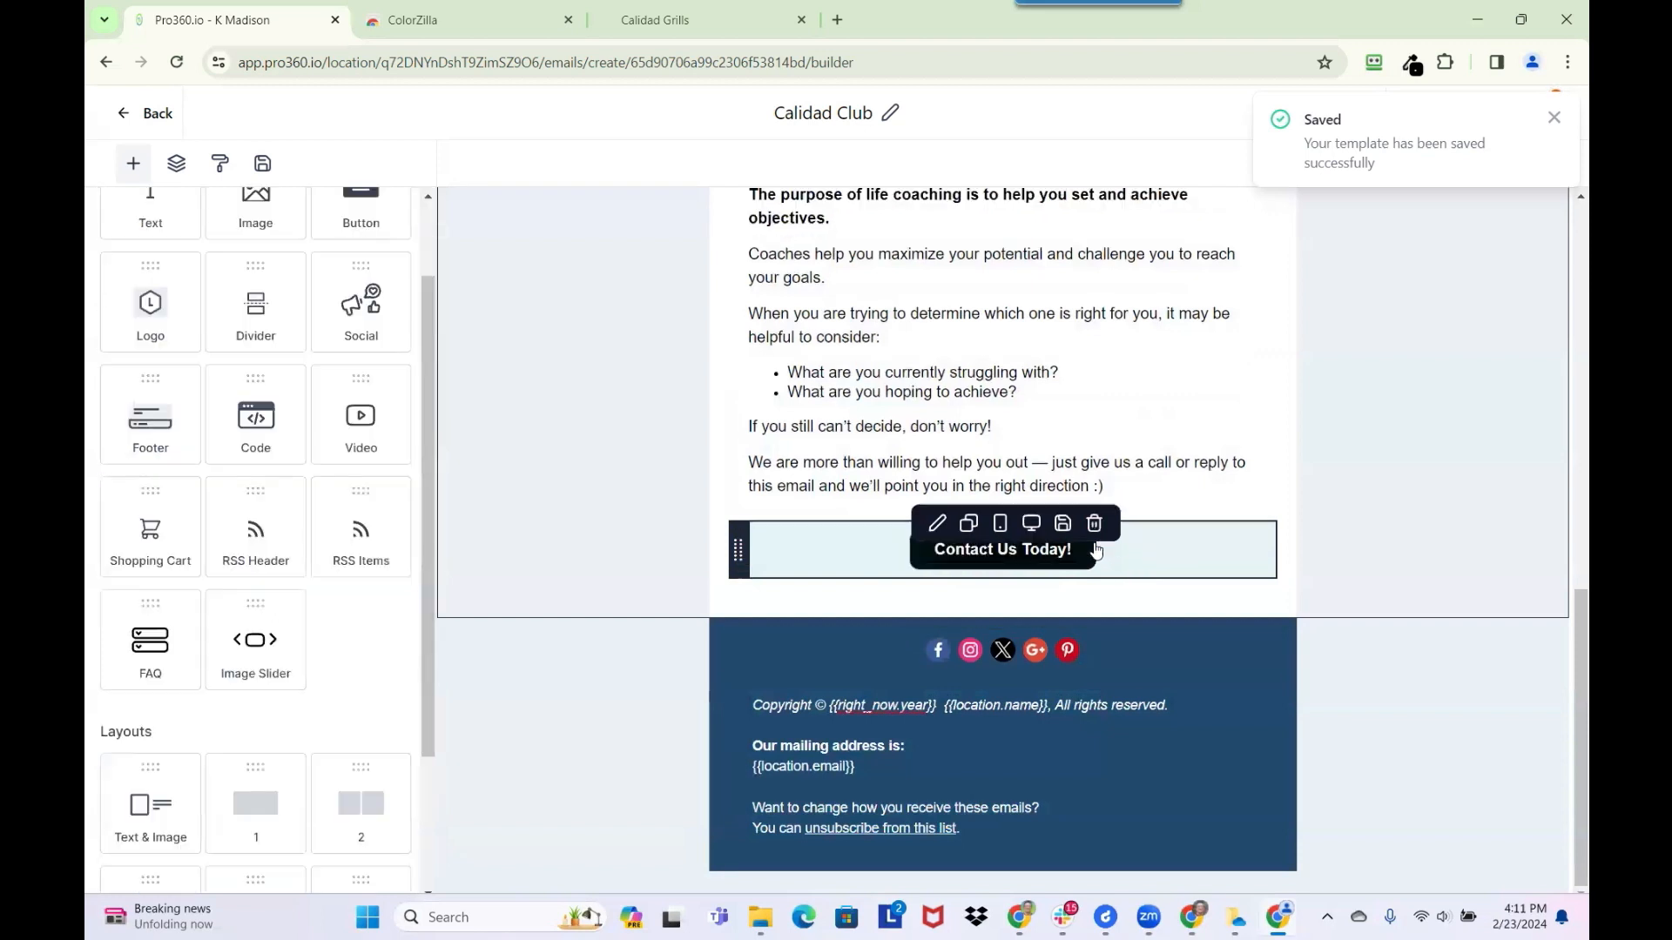
- Add a Youtube item to the footer's Social element and return to its list of social items
{"action": "left_click", "coordinate": [936, 657]}
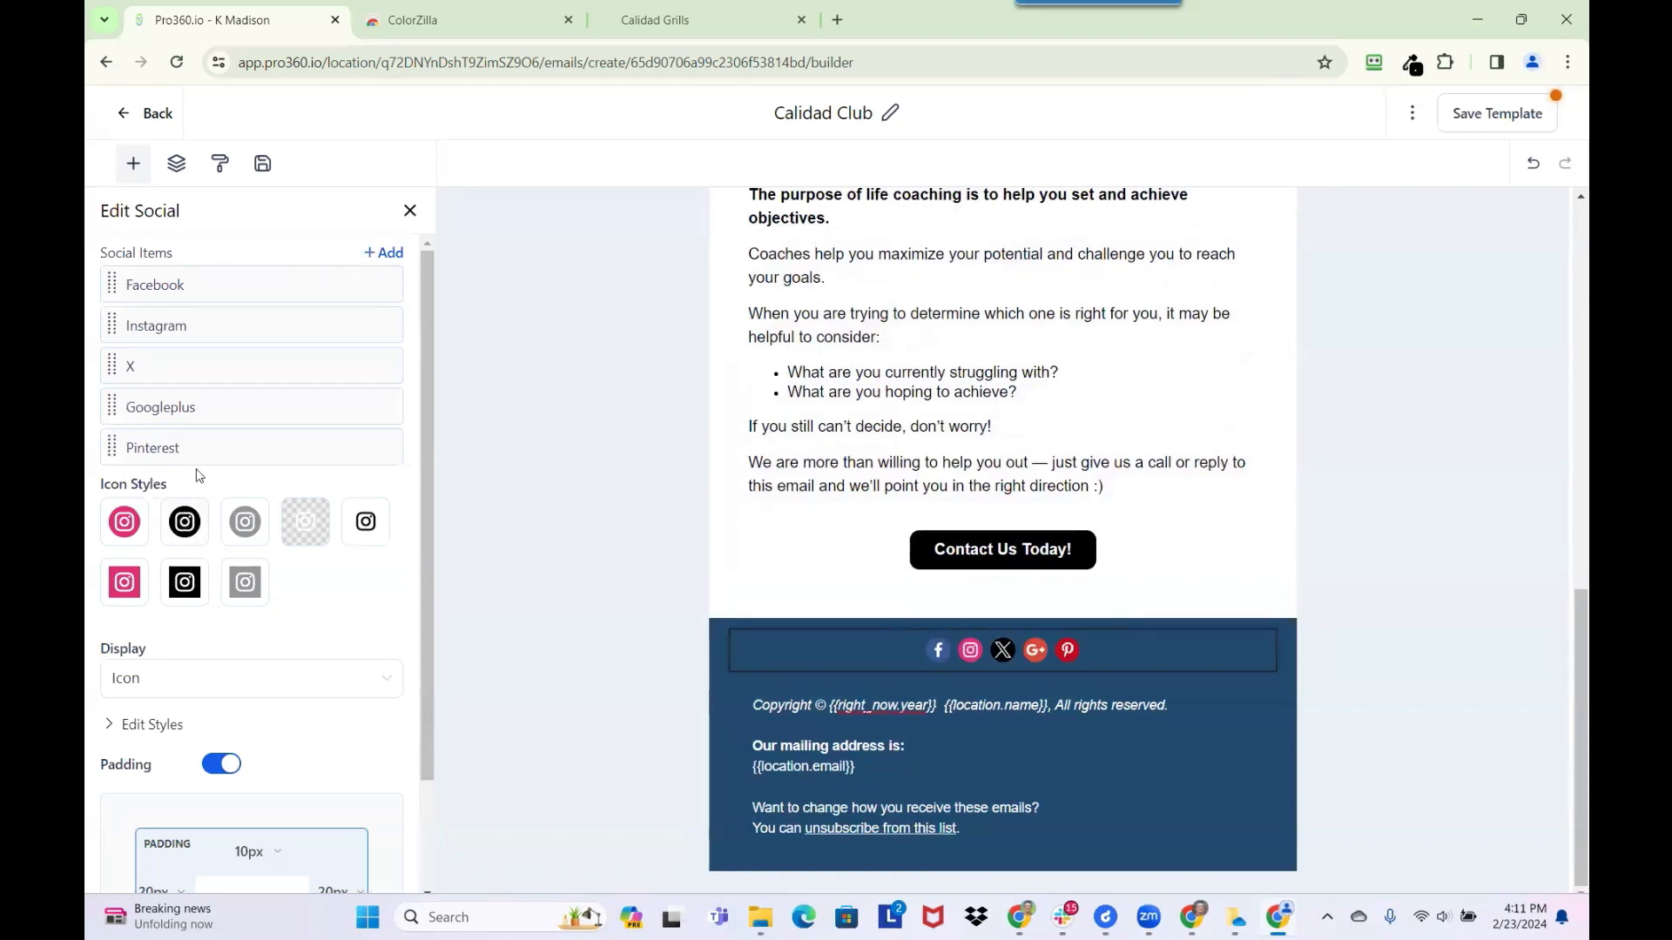
{"action": "left_click", "coordinate": [387, 254]}
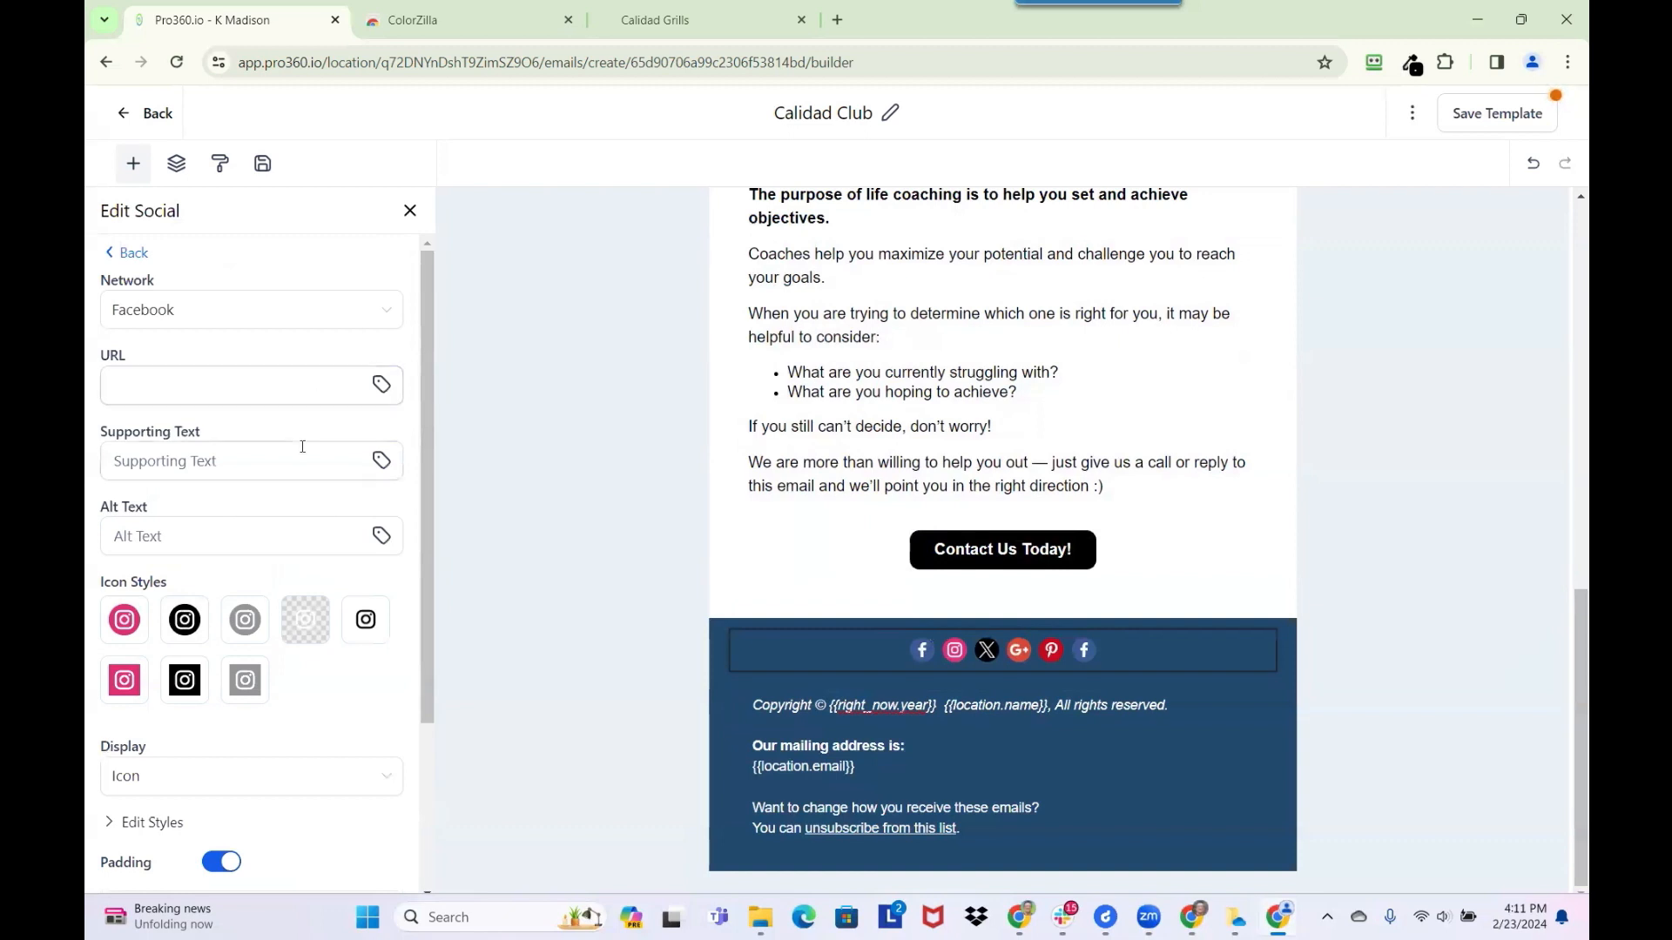
{"action": "left_click", "coordinate": [205, 317]}
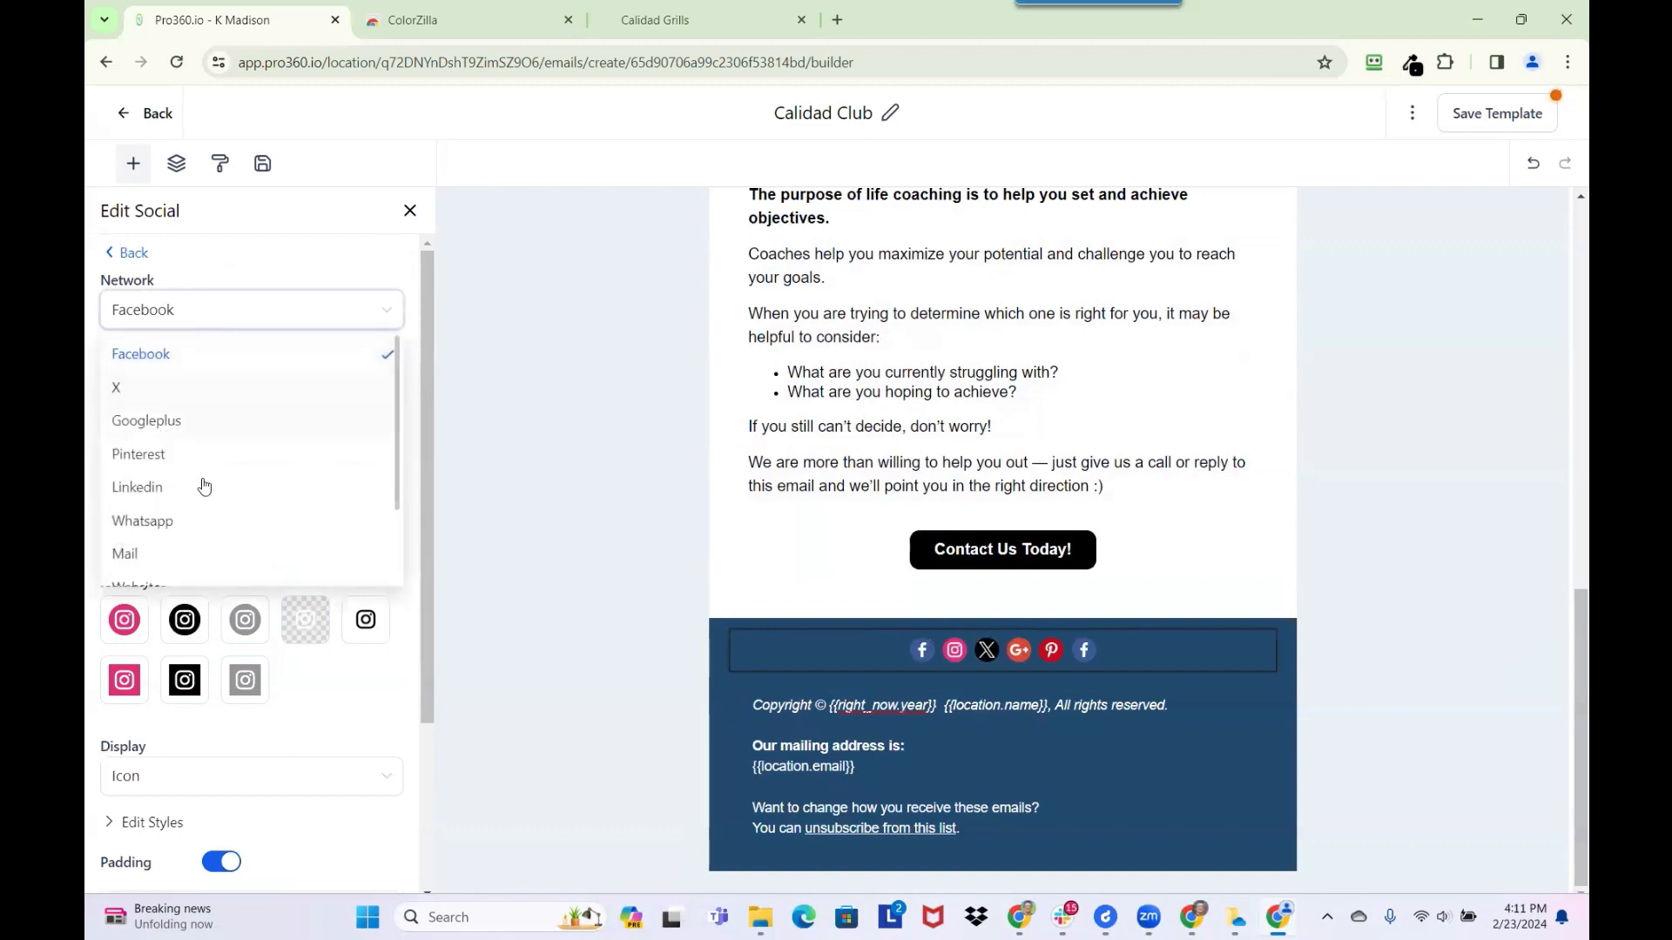
{"action": "scroll", "coordinate": [197, 521], "scroll_direction": "down", "scroll_amount": 3}
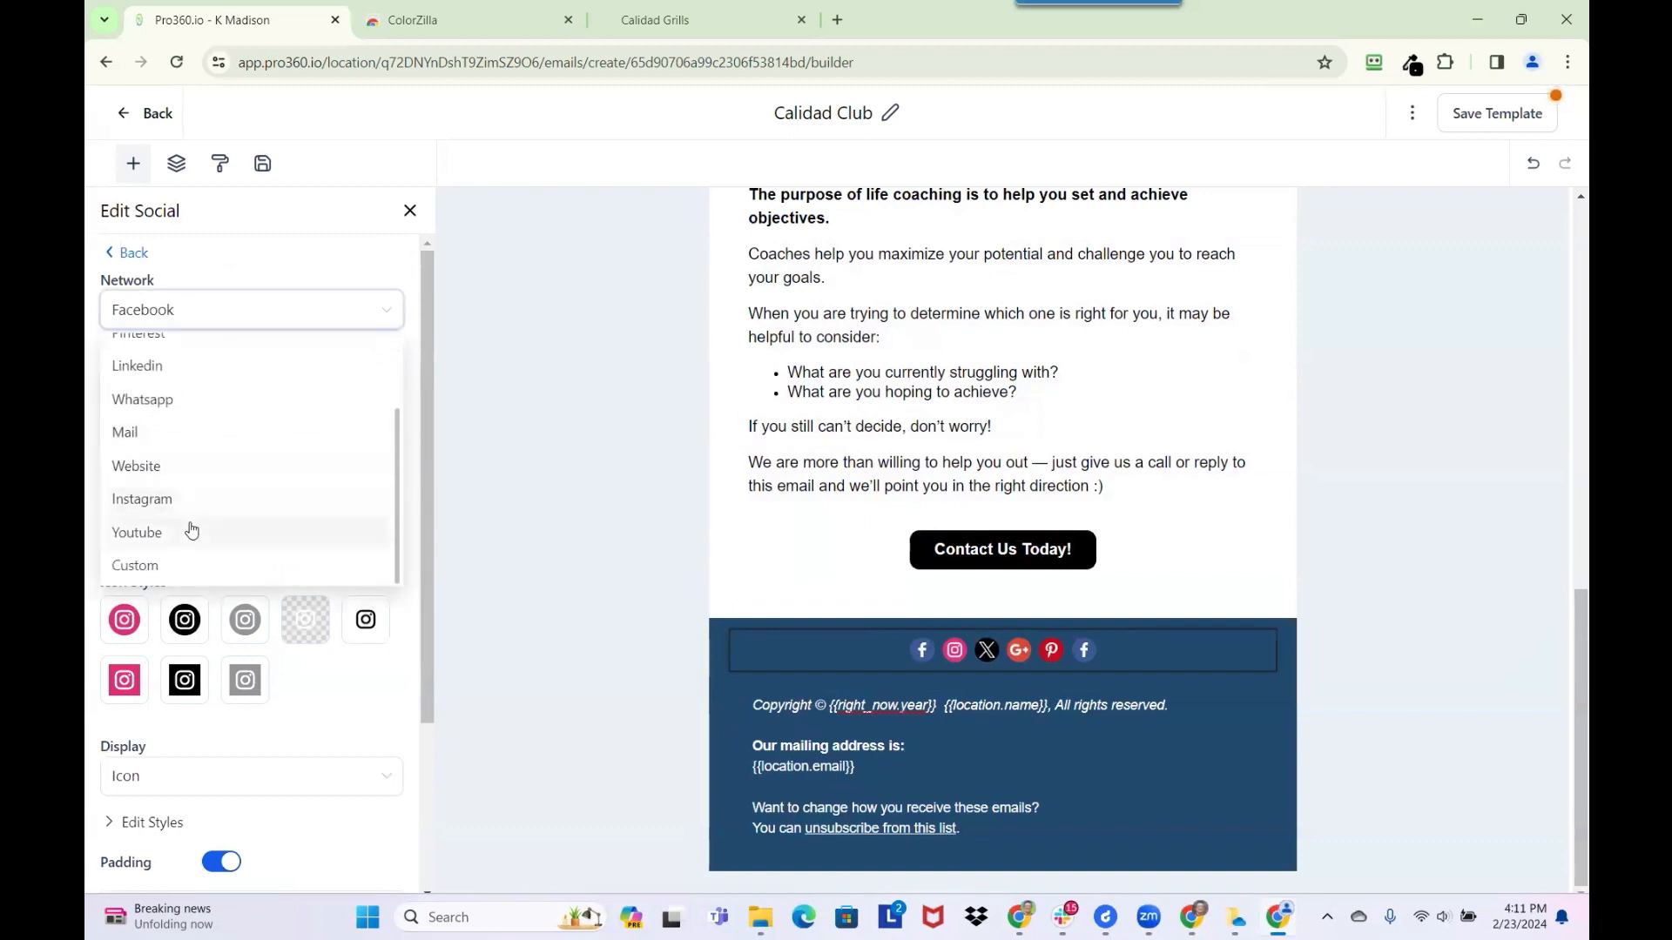
{"action": "left_click", "coordinate": [192, 530]}
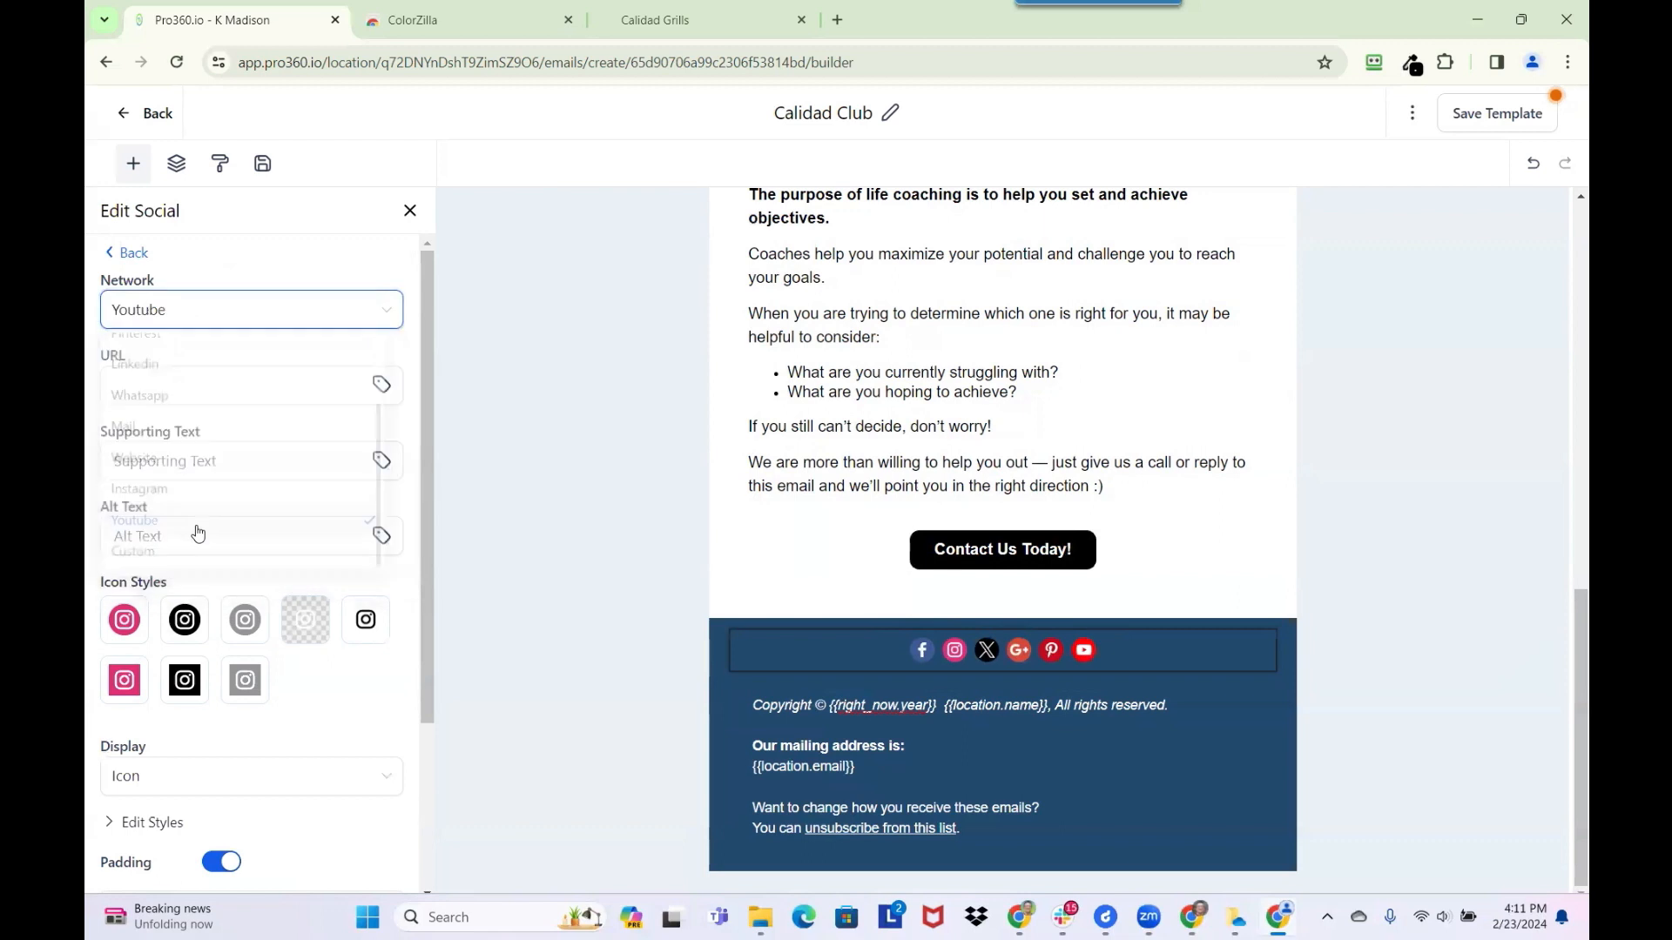
{"action": "left_click", "coordinate": [142, 256]}
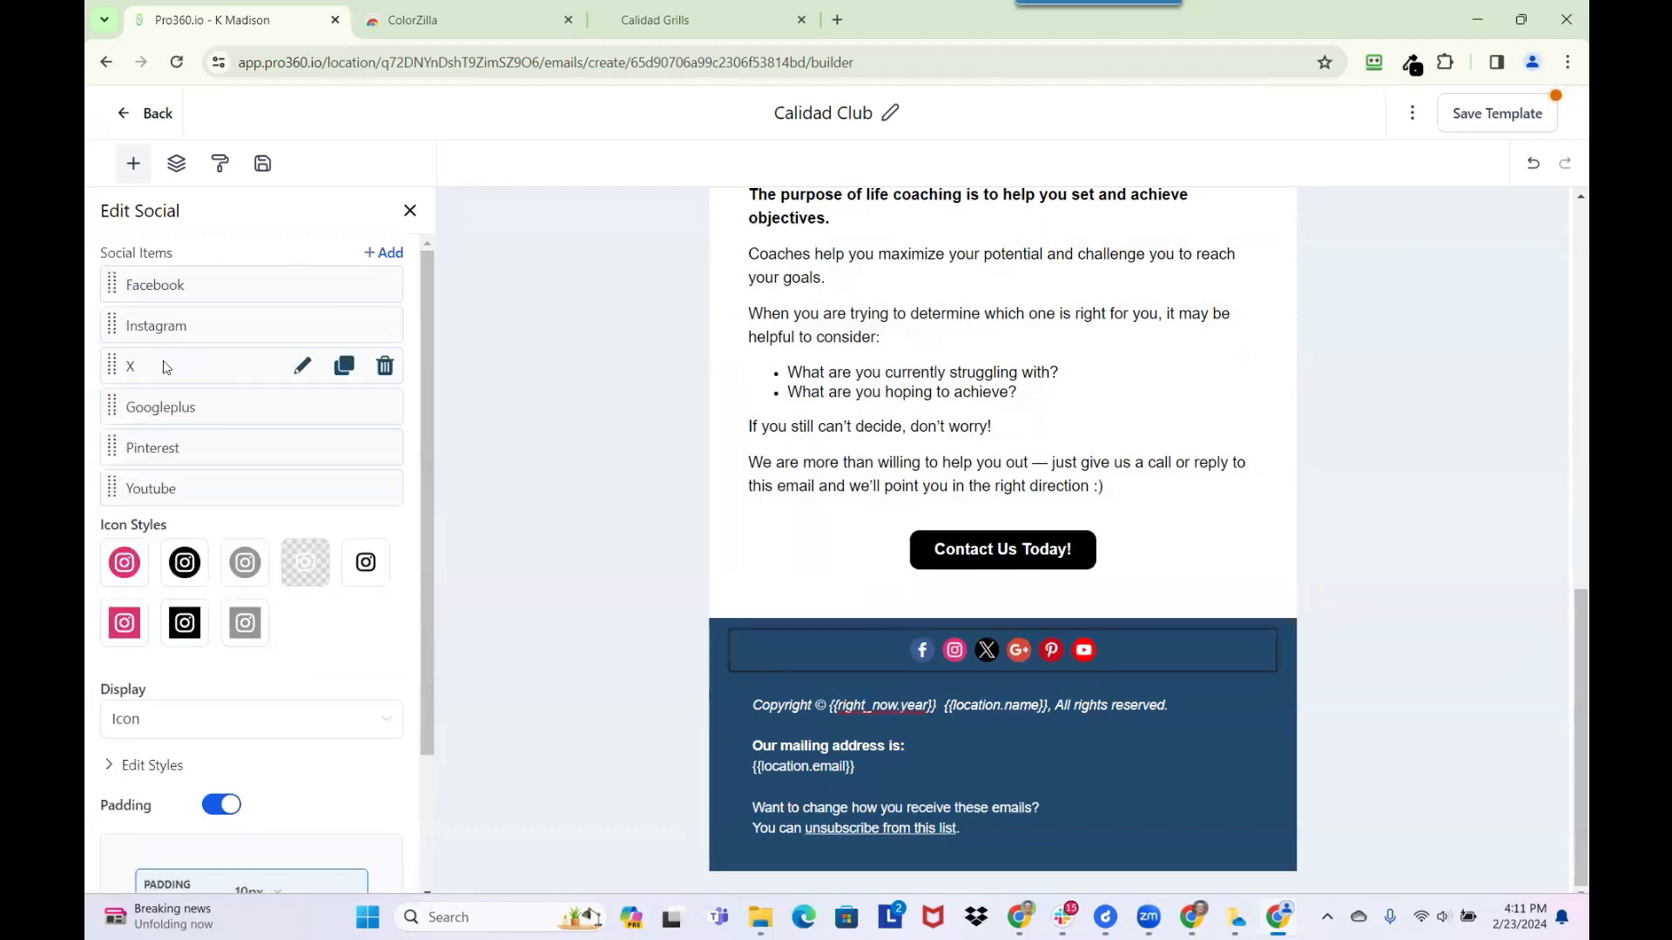
- Check the network choices of the X item, then delete X from the footer's social items
{"action": "left_click", "coordinate": [302, 365]}
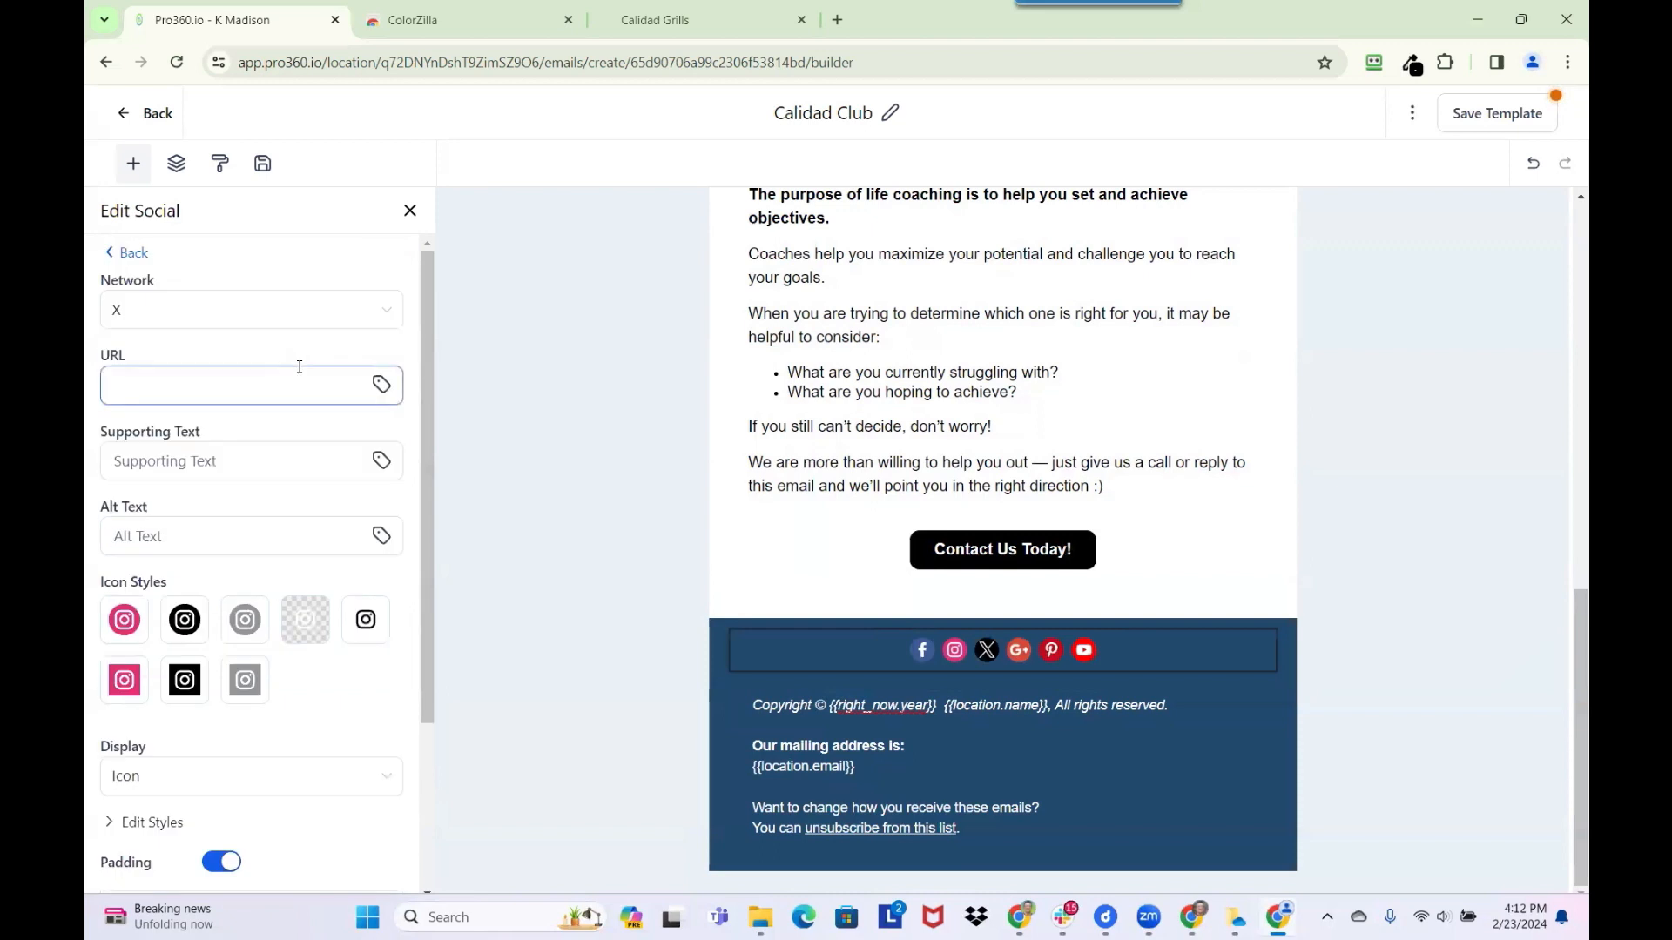
{"action": "left_click", "coordinate": [181, 314]}
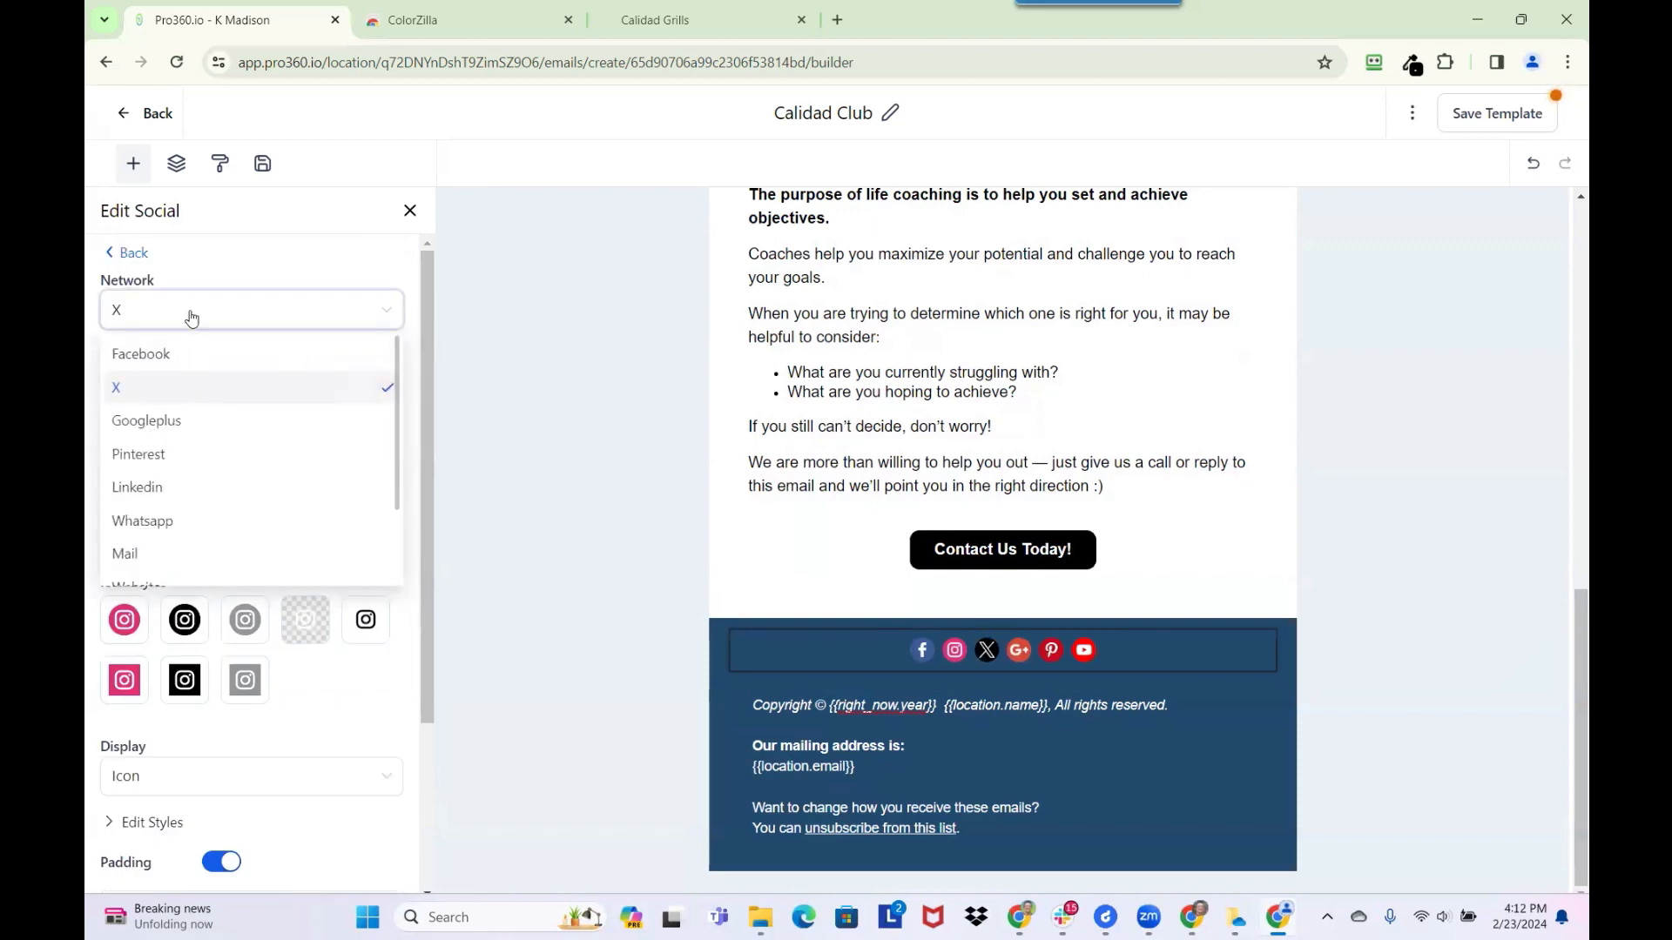
{"action": "left_click", "coordinate": [185, 254]}
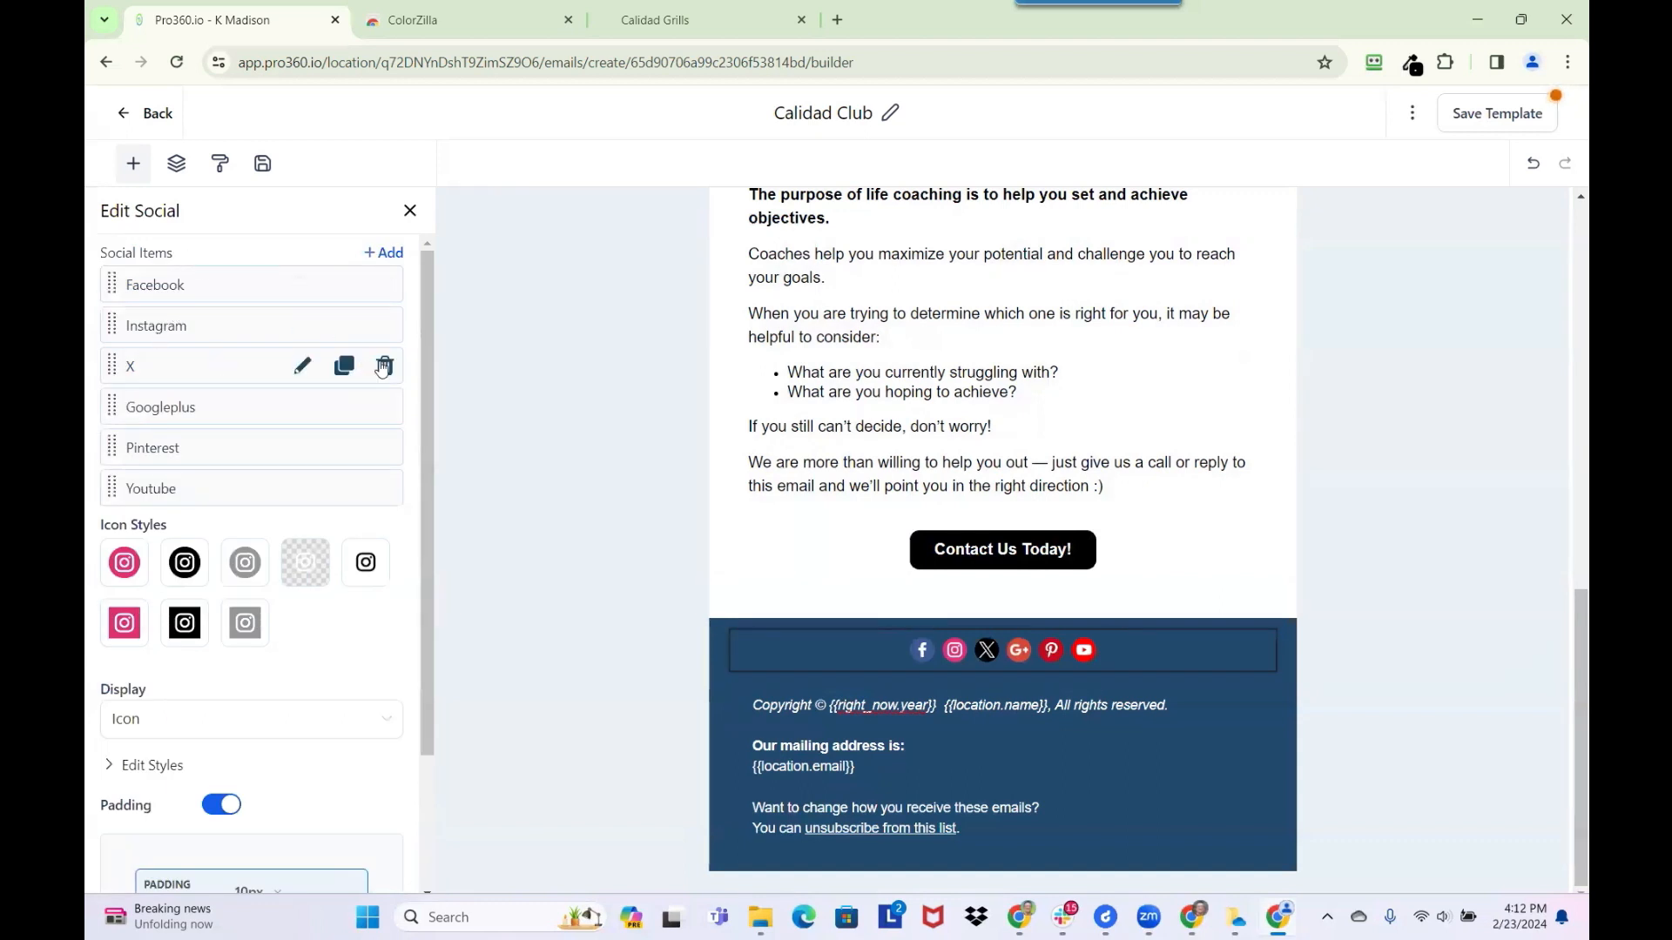
{"action": "left_click", "coordinate": [383, 366]}
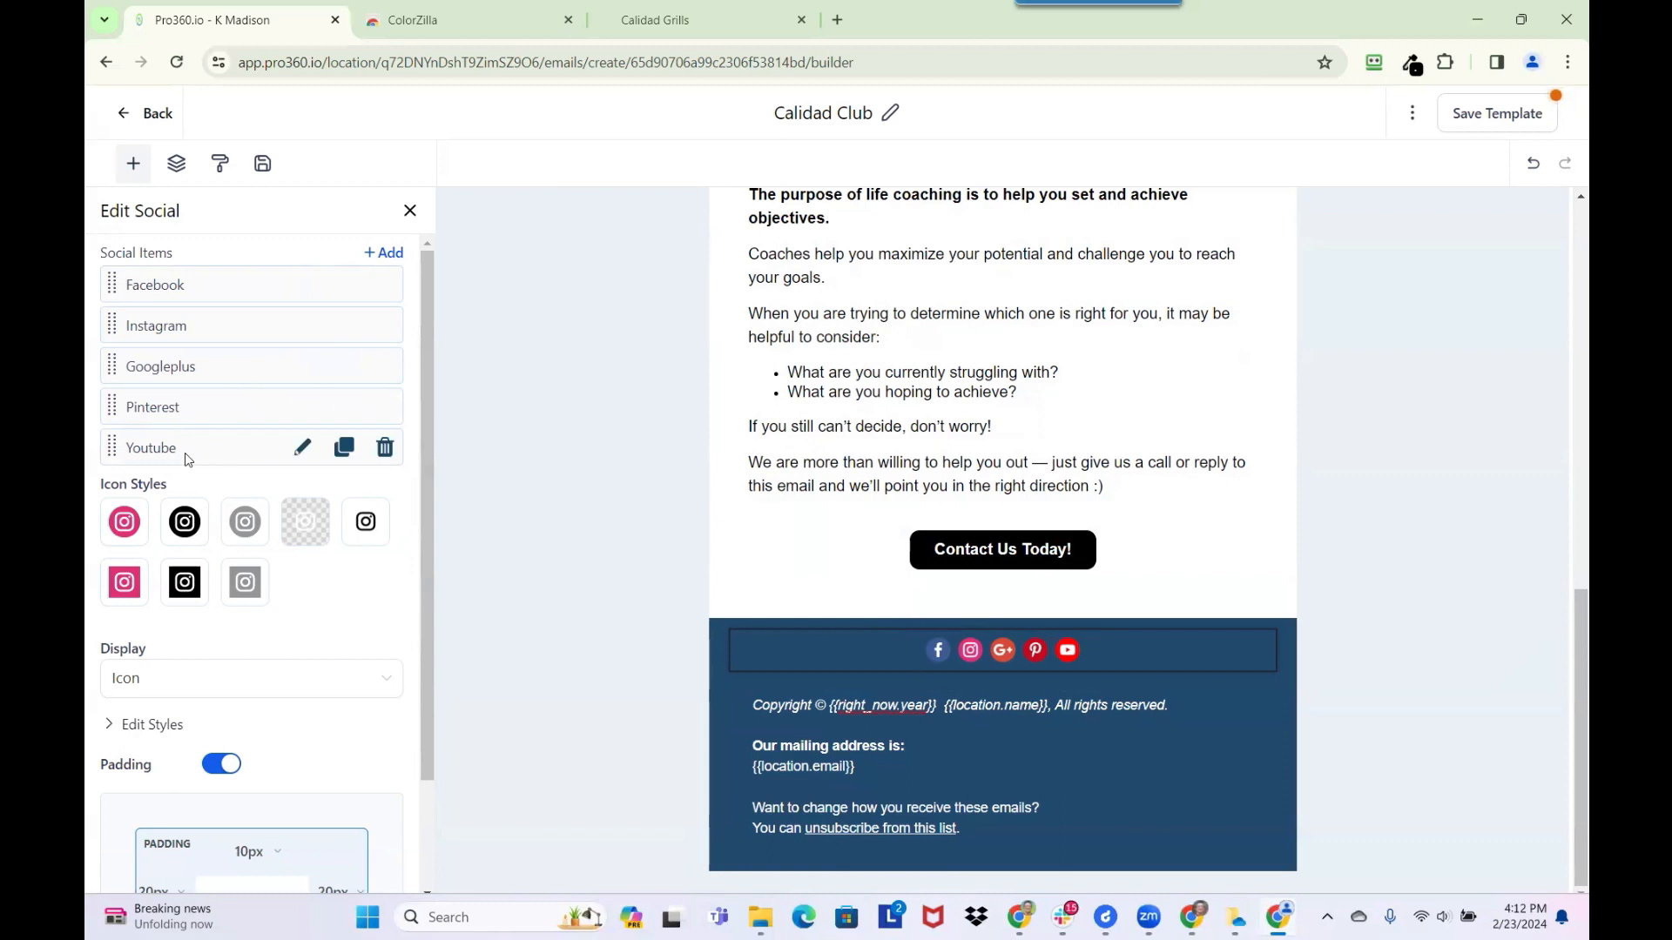
- Reorder the social items to Youtube, Instagram, Facebook, Googleplus and delete Pinterest
{"action": "left_click_drag", "start_coordinate": [112, 447], "coordinate": [110, 287]}
{"action": "left_click_drag", "start_coordinate": [111, 364], "coordinate": [111, 325]}
{"action": "mouse_move", "coordinate": [168, 409]}
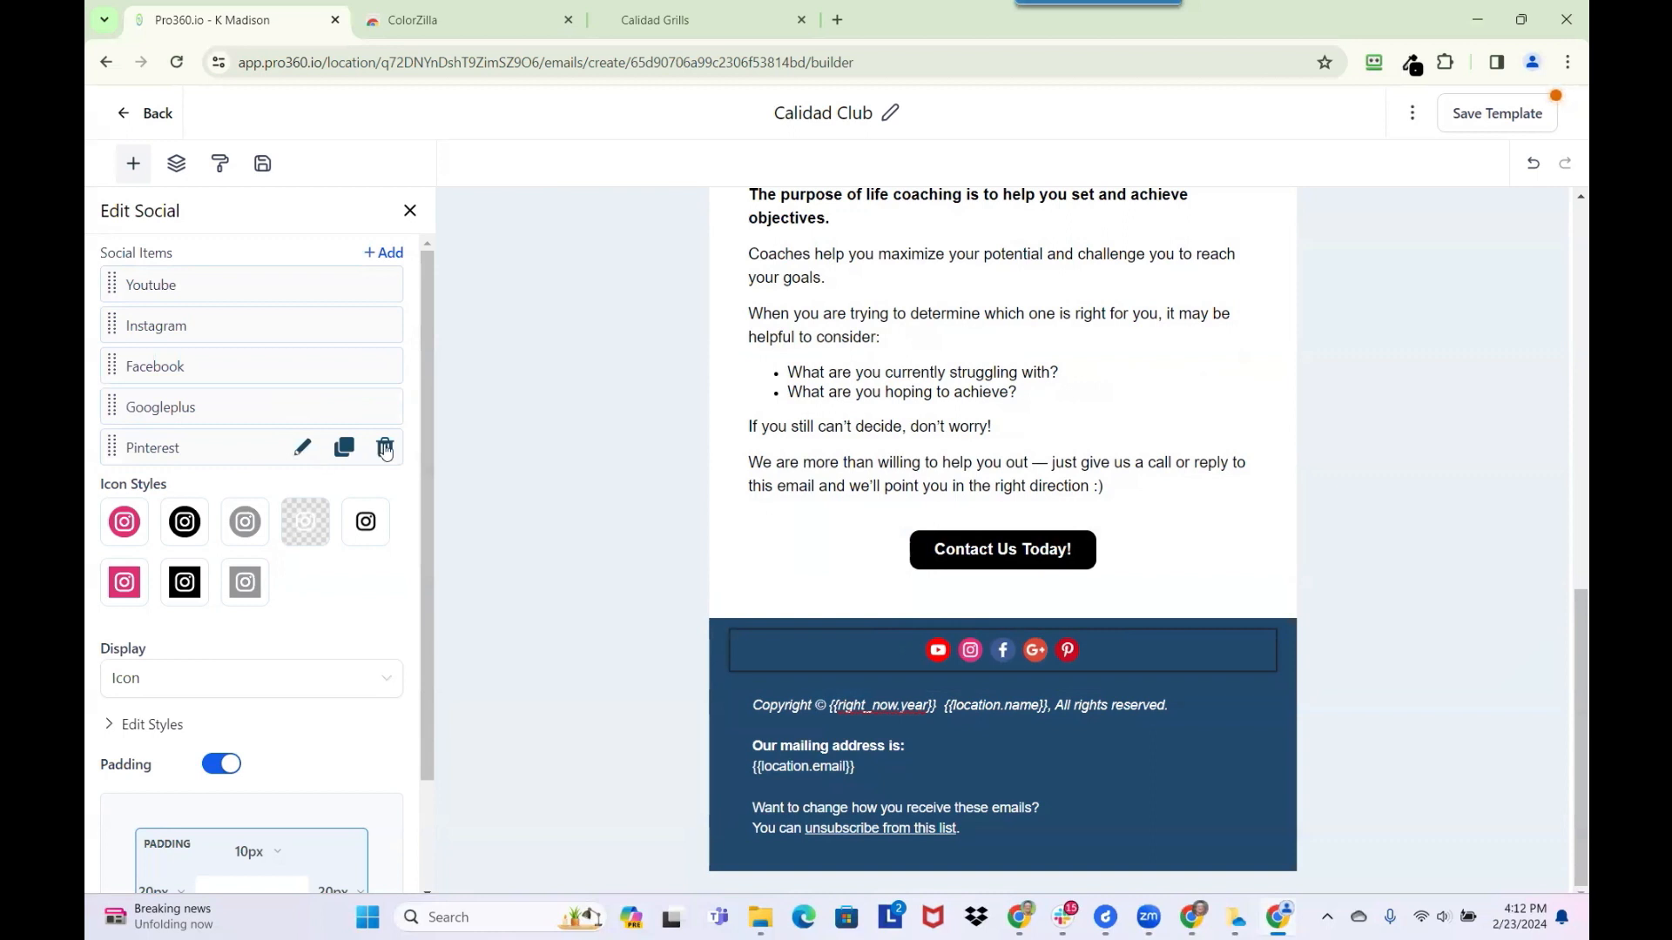
{"action": "left_click", "coordinate": [384, 448]}
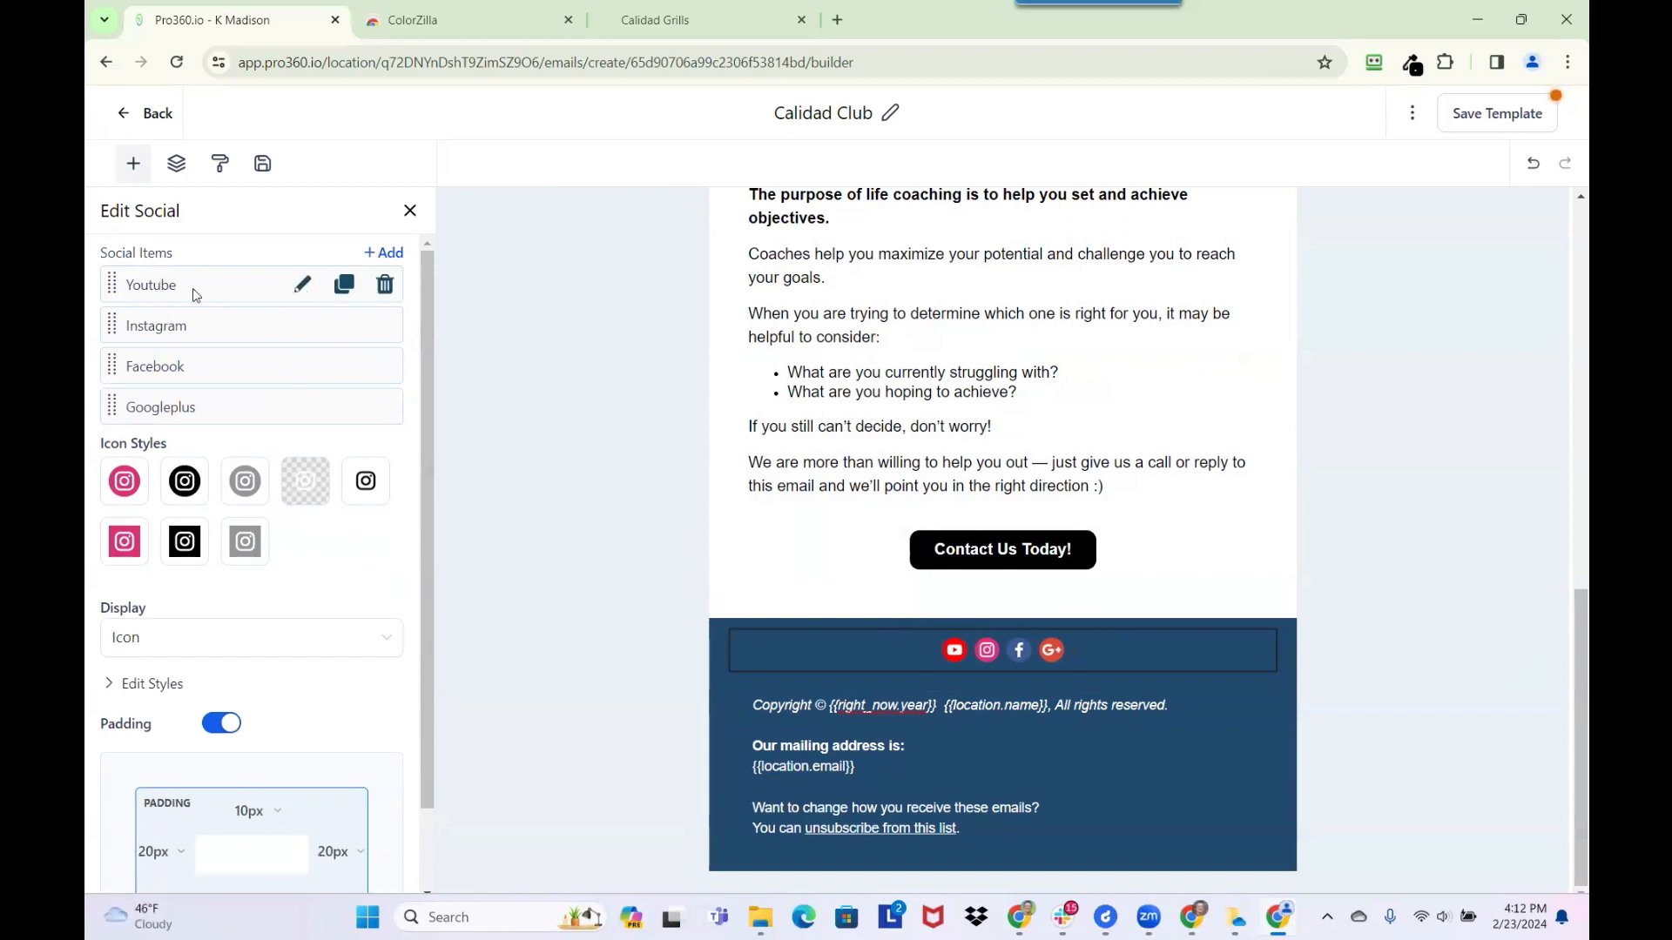
- Set the Youtube item's URL to the custom value "SOCIAL MEDIA - YouTube Channel URL" and return to the social items list
{"action": "mouse_move", "coordinate": [111, 283]}
{"action": "left_mouse_down"}
{"action": "mouse_move", "coordinate": [110, 326]}
{"action": "mouse_move", "coordinate": [110, 284]}
{"action": "left_mouse_up"}
{"action": "left_click", "coordinate": [301, 288]}
{"action": "left_click", "coordinate": [340, 394]}
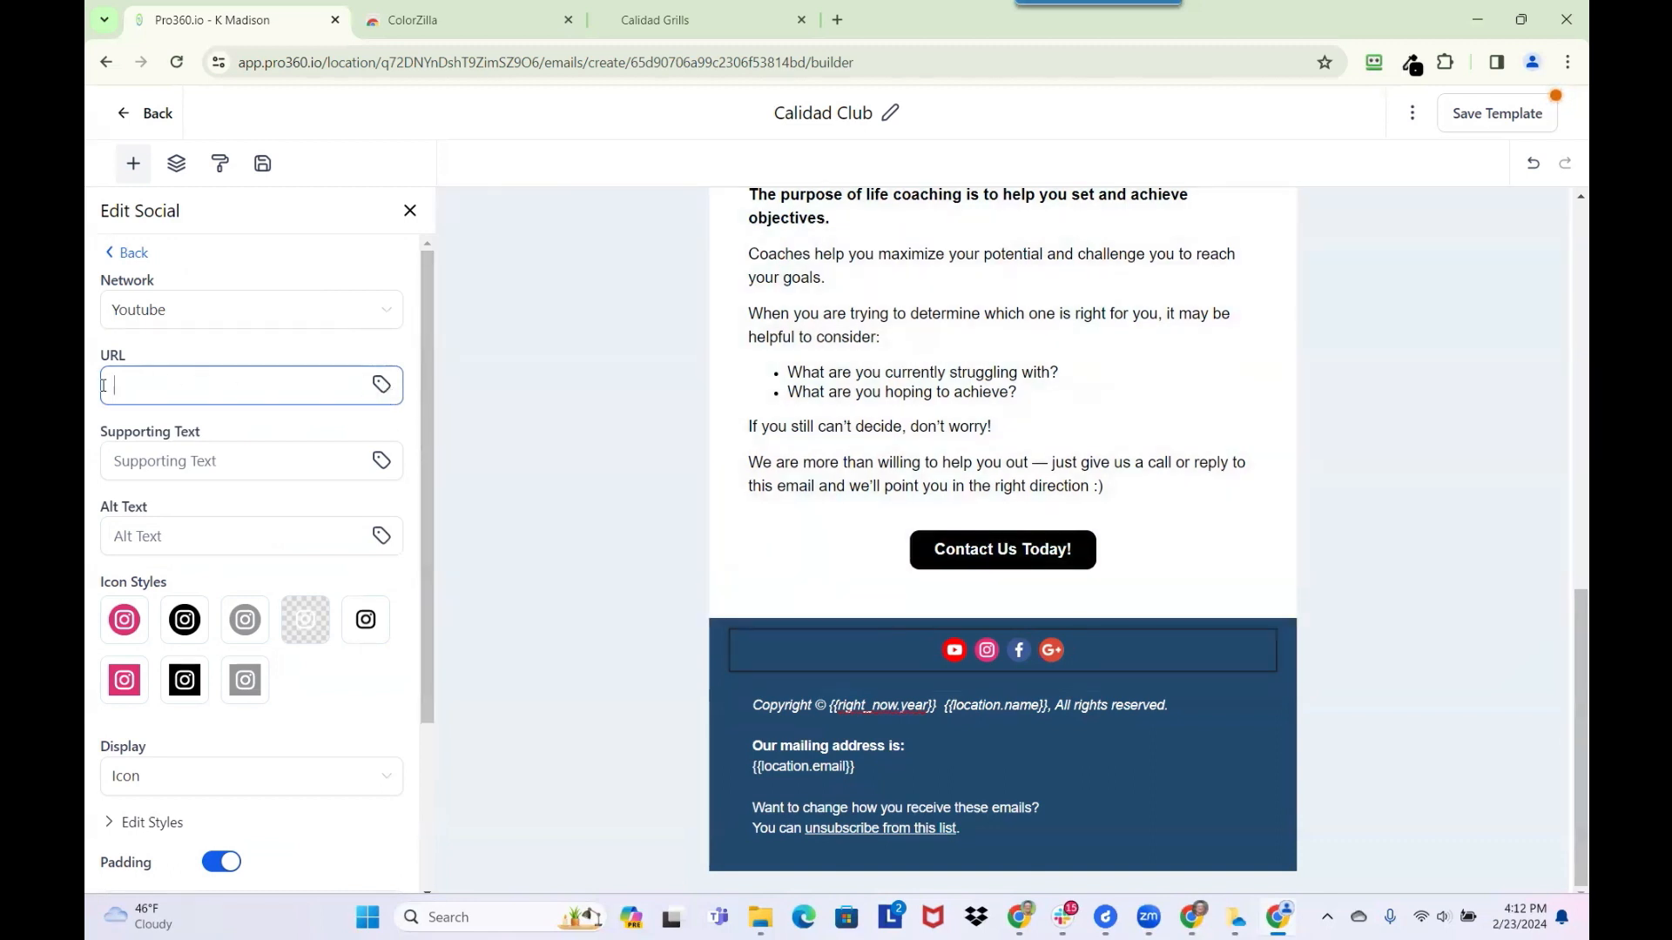
{"action": "left_click", "coordinate": [381, 384]}
{"action": "scroll", "coordinate": [283, 631], "scroll_direction": "down", "scroll_amount": 1}
{"action": "scroll", "coordinate": [283, 631], "scroll_direction": "down", "scroll_amount": 3}
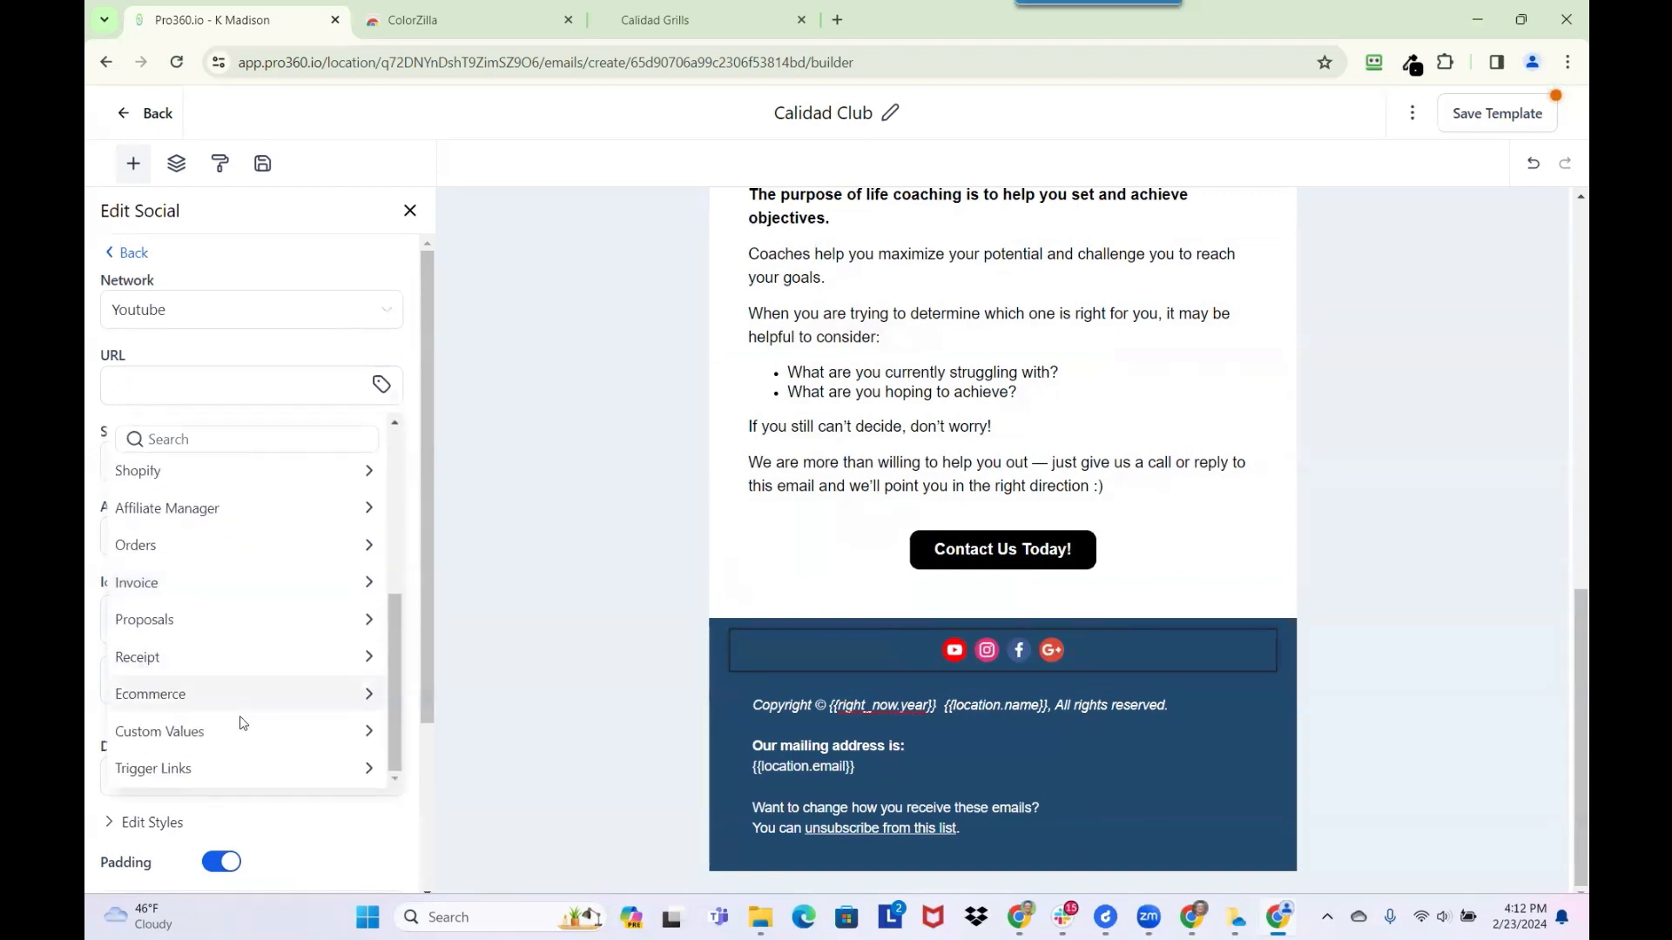
{"action": "left_click", "coordinate": [243, 736]}
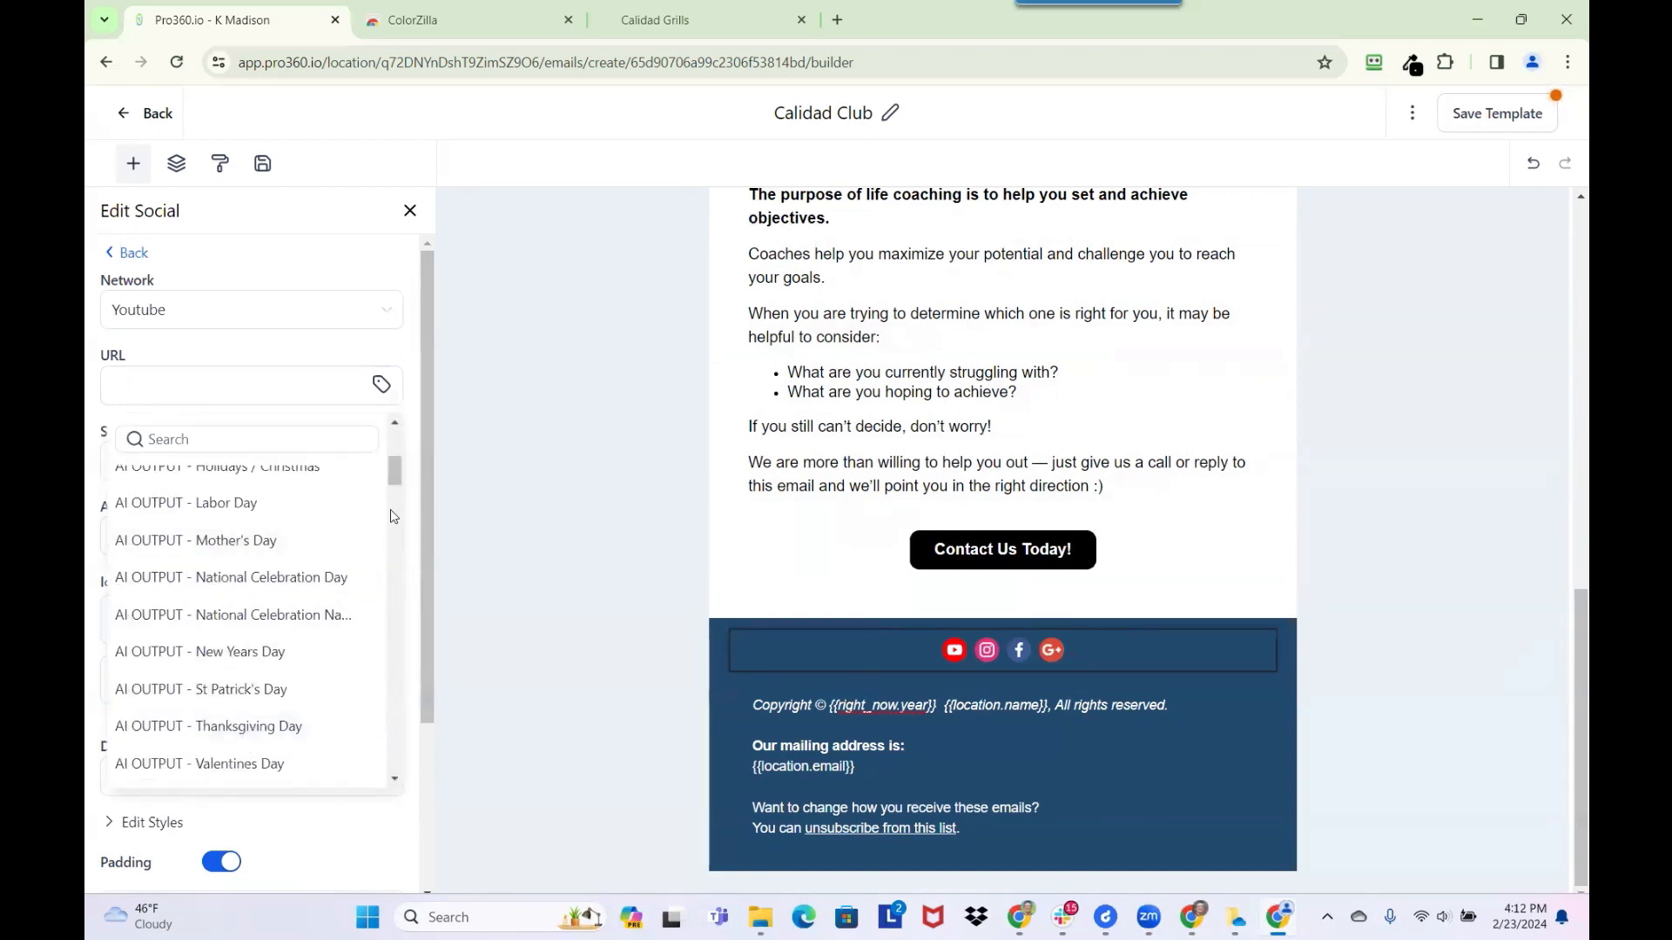
{"action": "left_click_drag", "start_coordinate": [395, 478], "coordinate": [360, 751]}
{"action": "scroll", "coordinate": [364, 756], "scroll_direction": "up", "scroll_amount": 4}
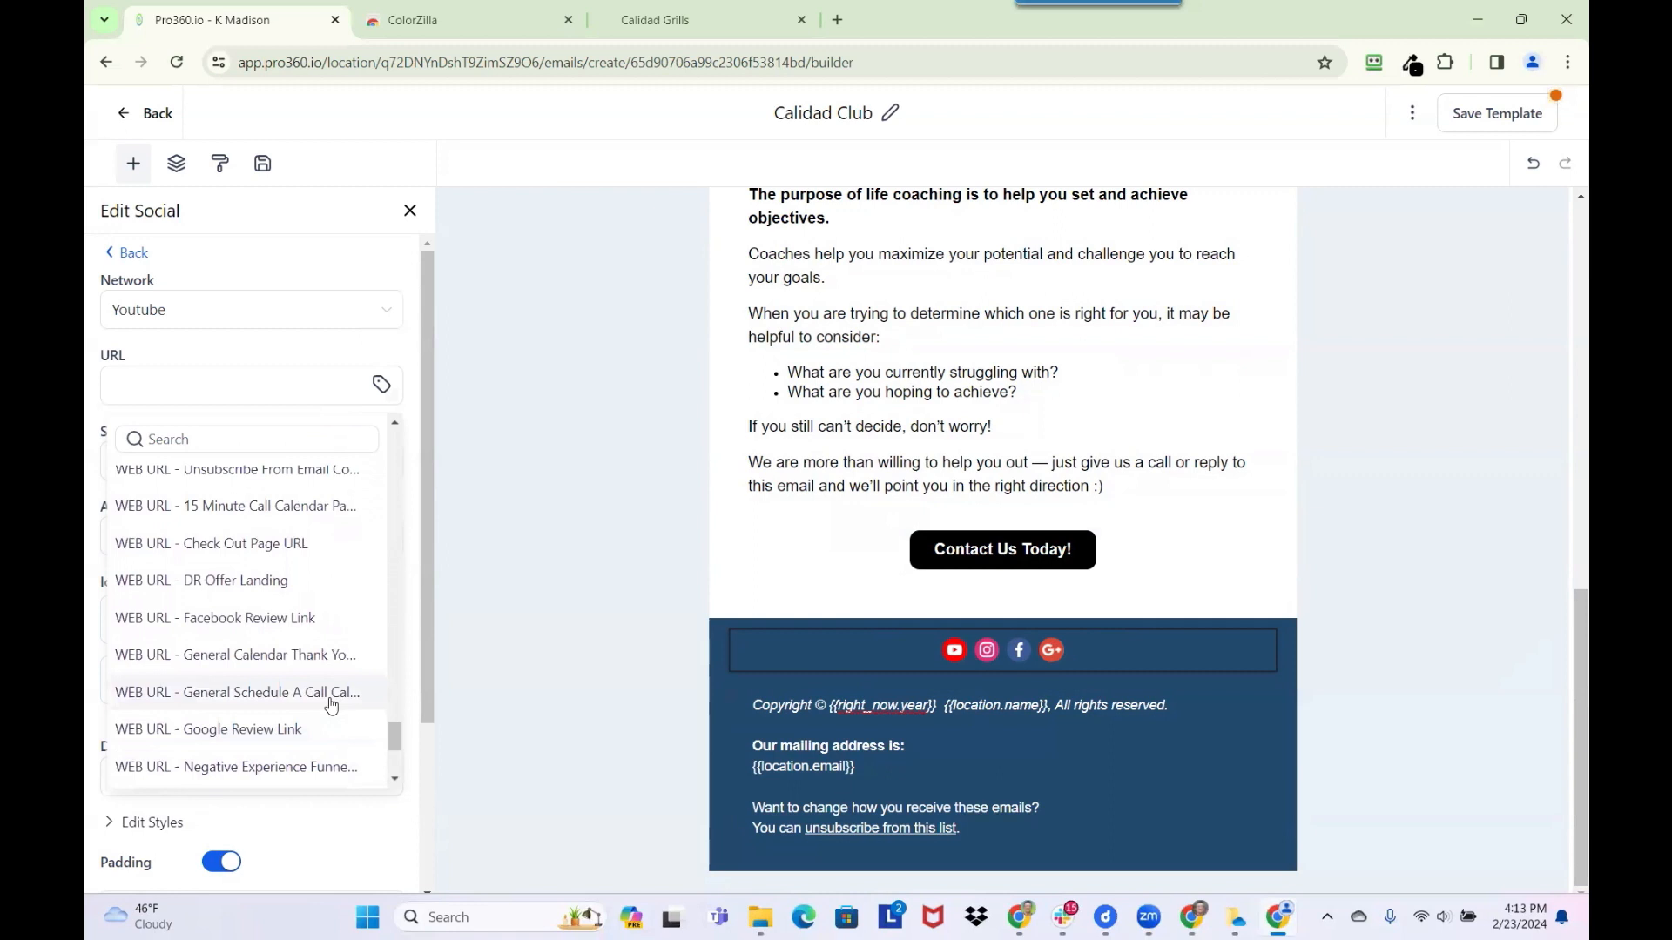
{"action": "scroll", "coordinate": [330, 703], "scroll_direction": "up", "scroll_amount": 5}
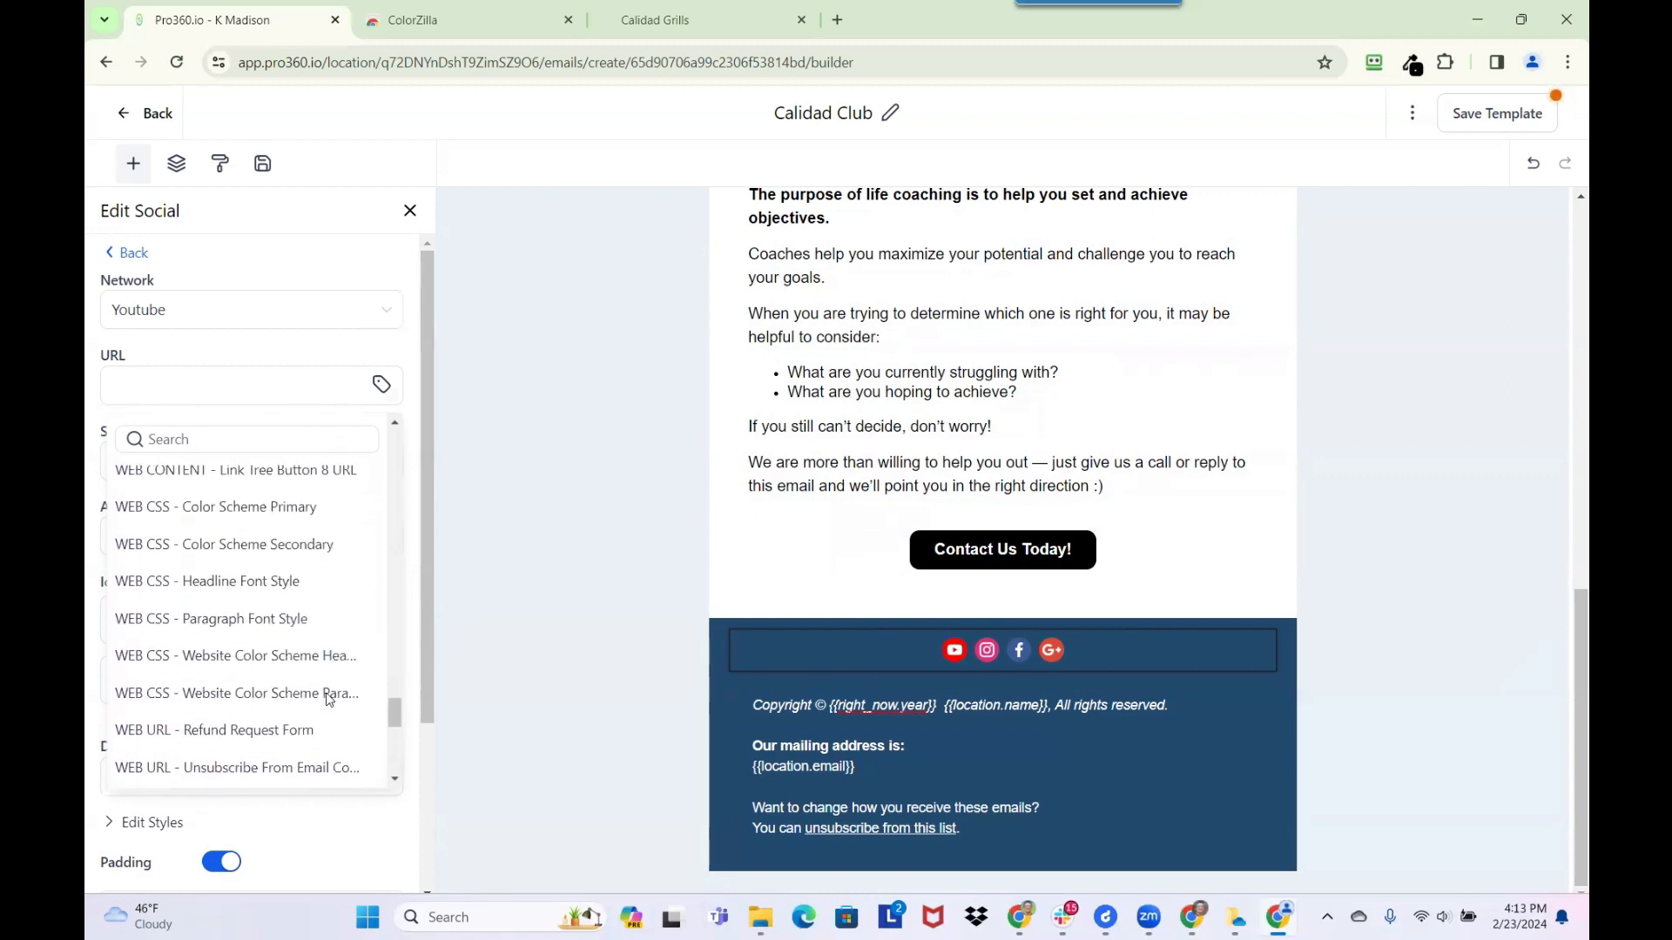
{"action": "scroll", "coordinate": [328, 698], "scroll_direction": "up", "scroll_amount": 5}
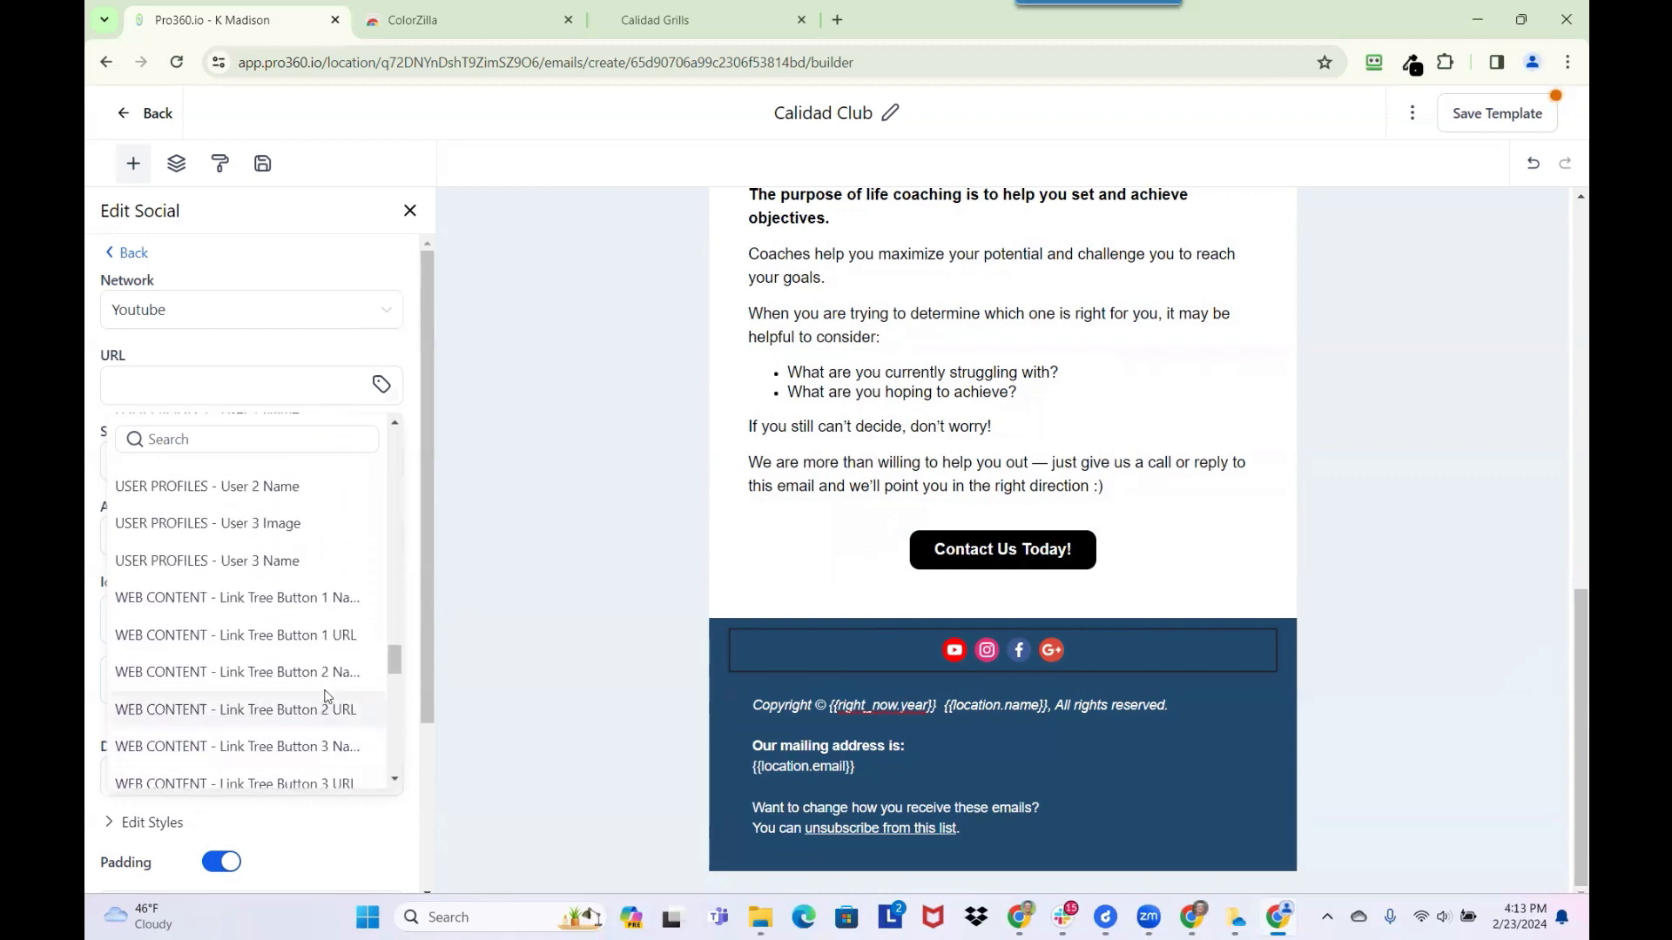
{"action": "scroll", "coordinate": [328, 697], "scroll_direction": "up", "scroll_amount": 5}
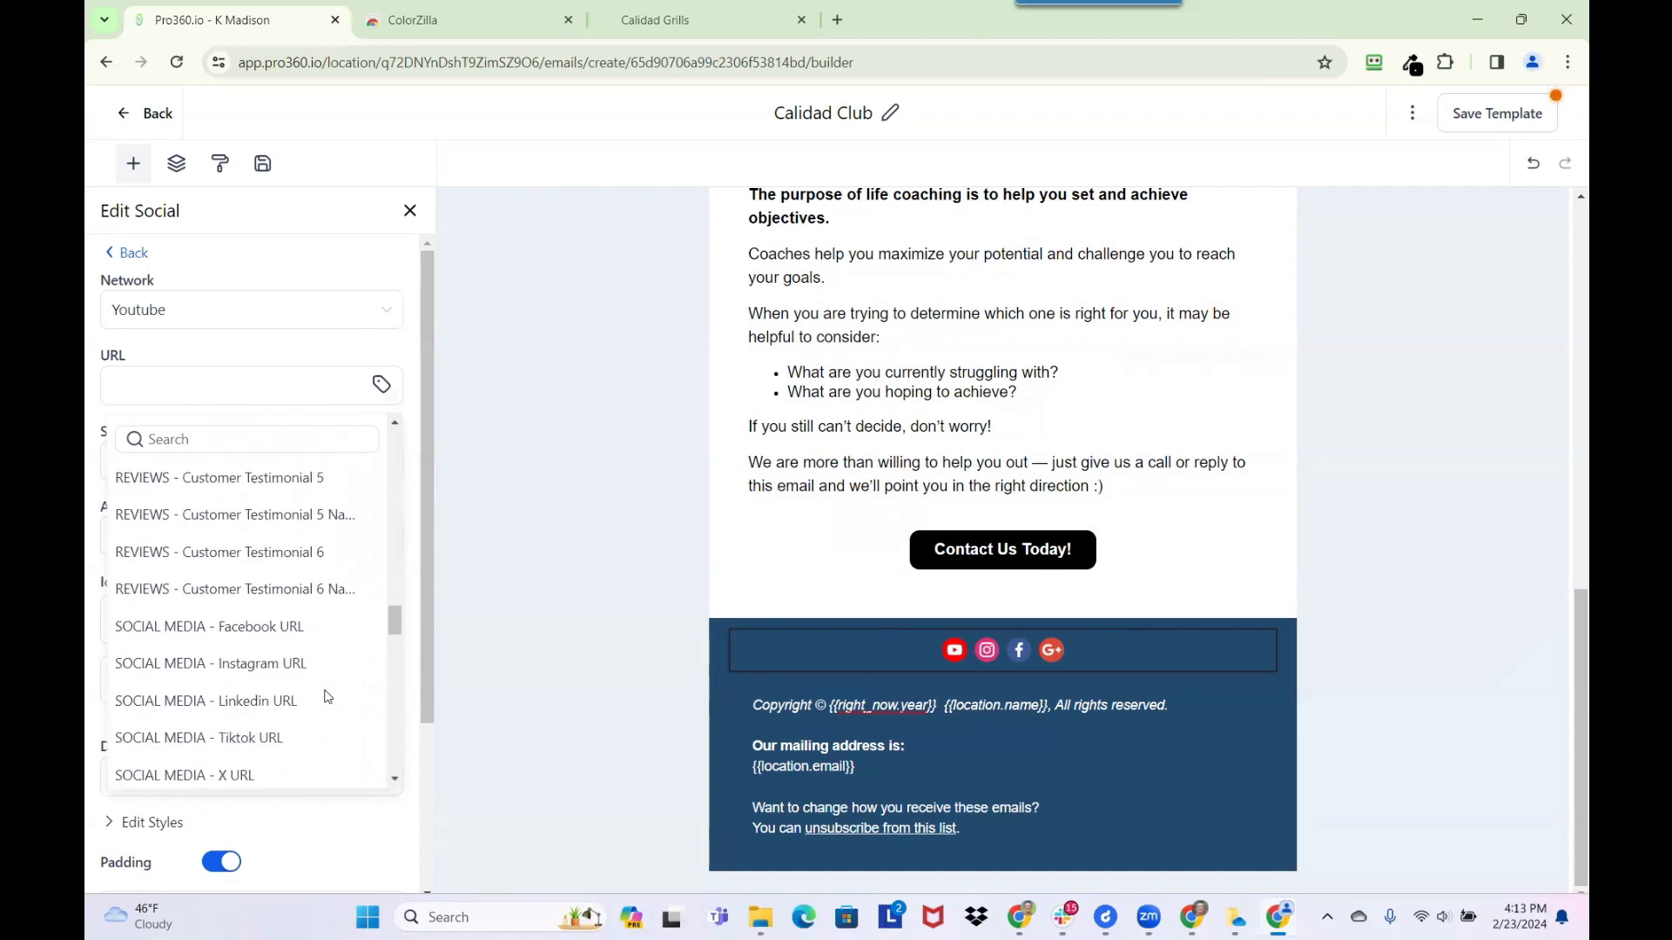
{"action": "scroll", "coordinate": [304, 669], "scroll_direction": "down", "scroll_amount": 1}
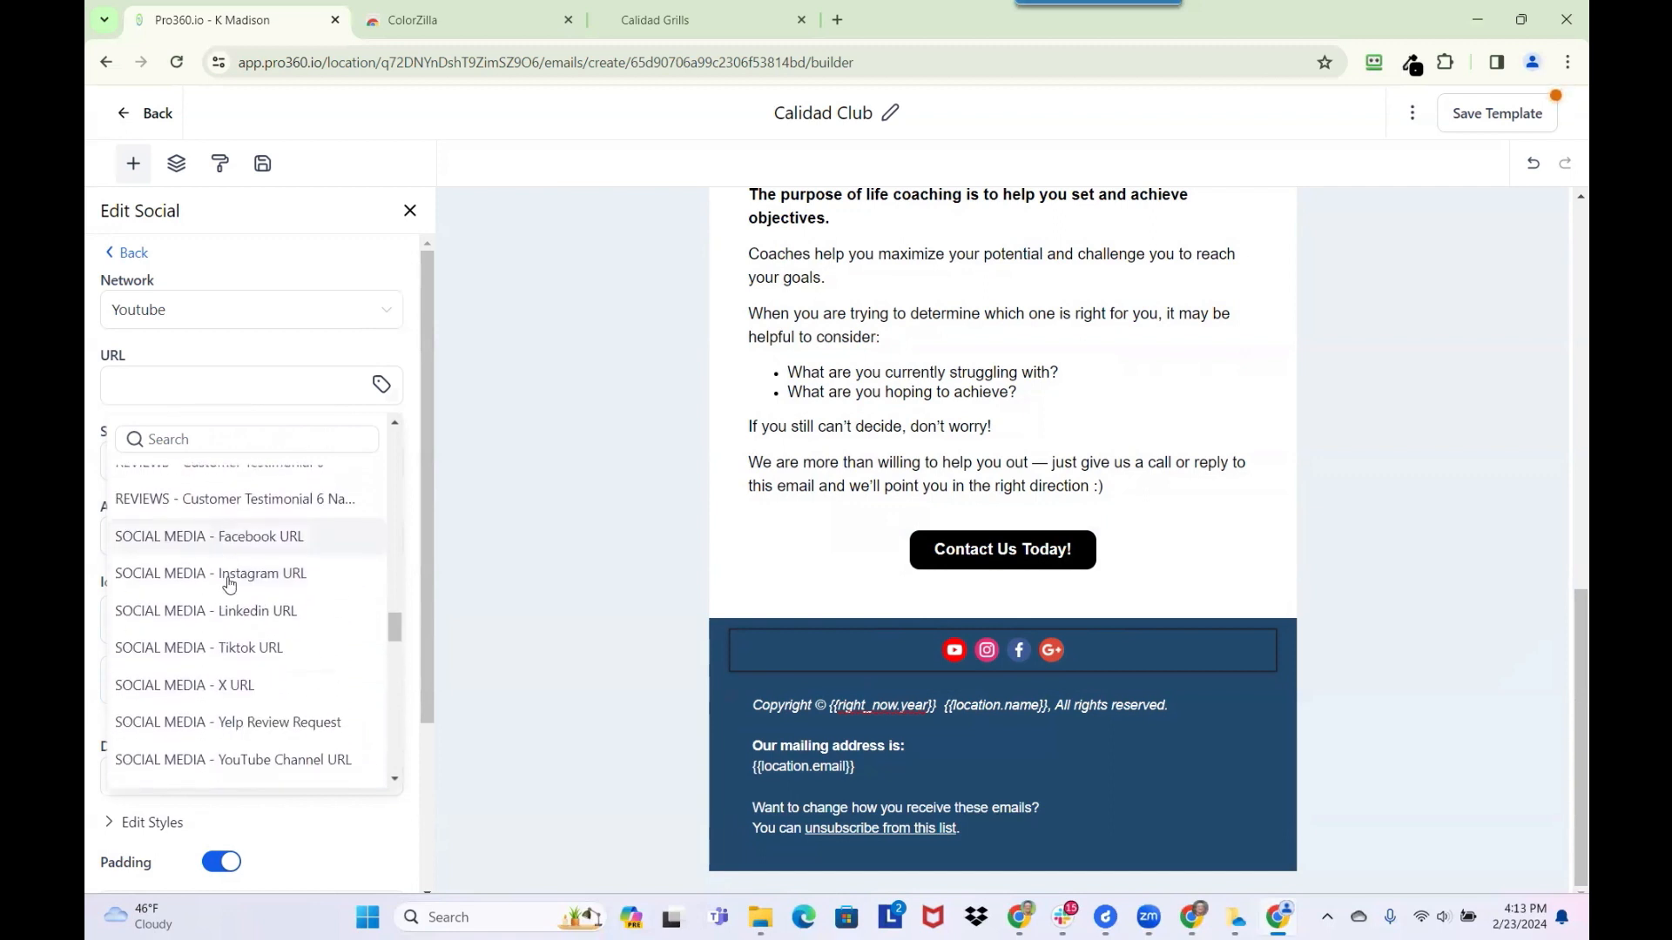
{"action": "left_click", "coordinate": [269, 761]}
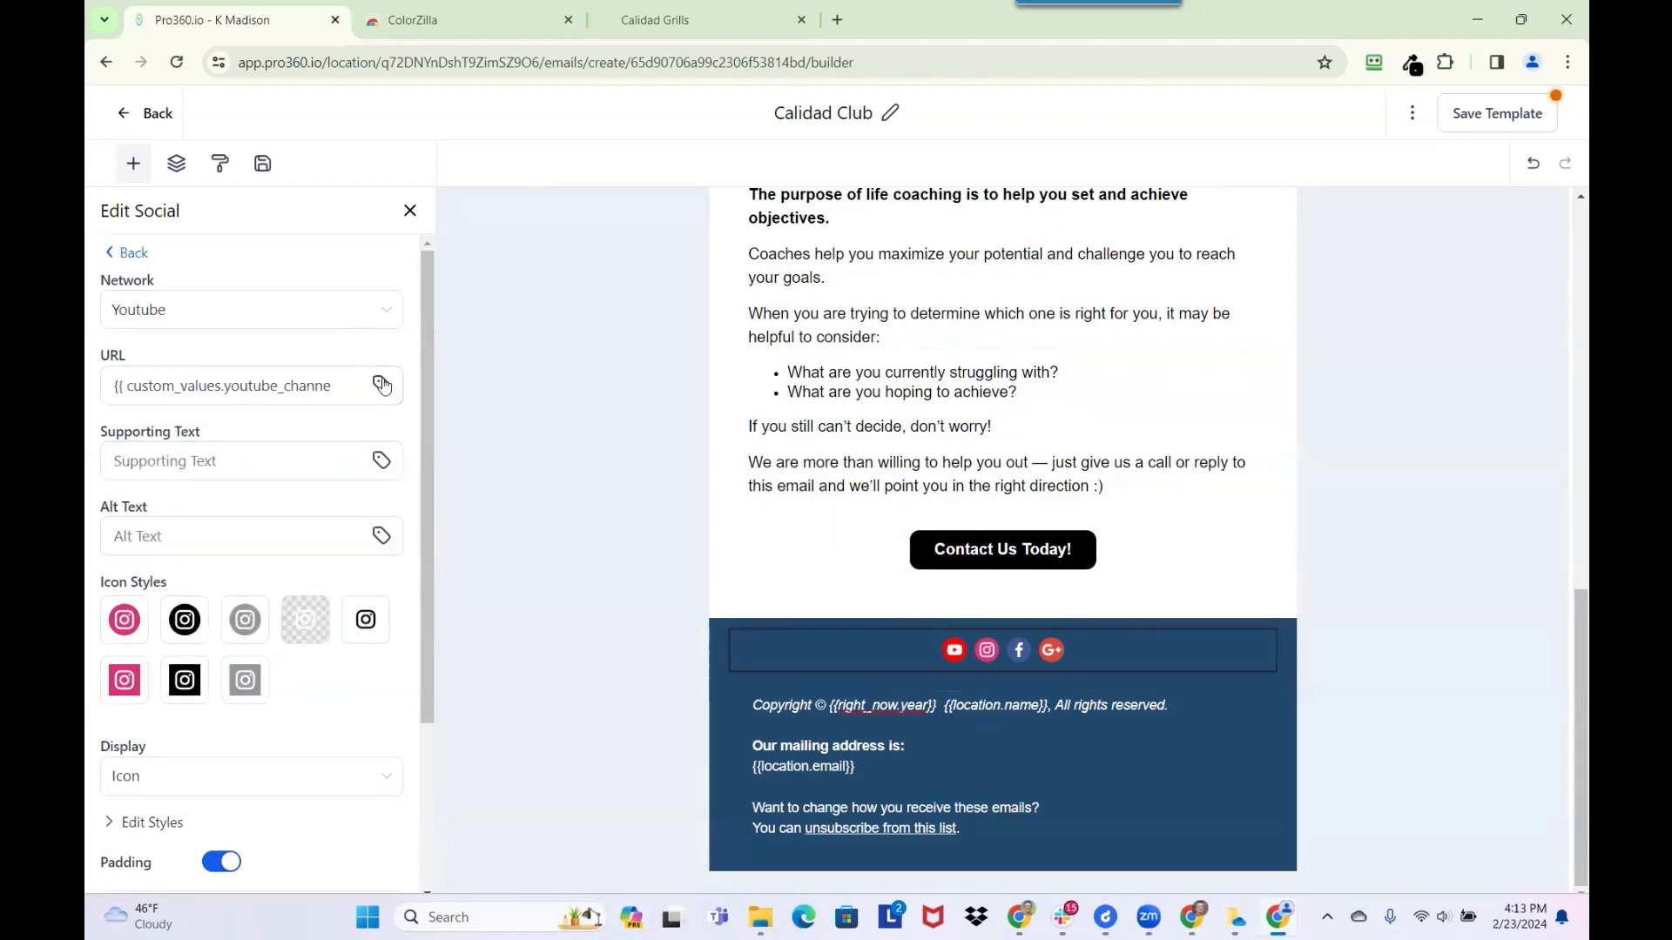
{"action": "left_click", "coordinate": [135, 253]}
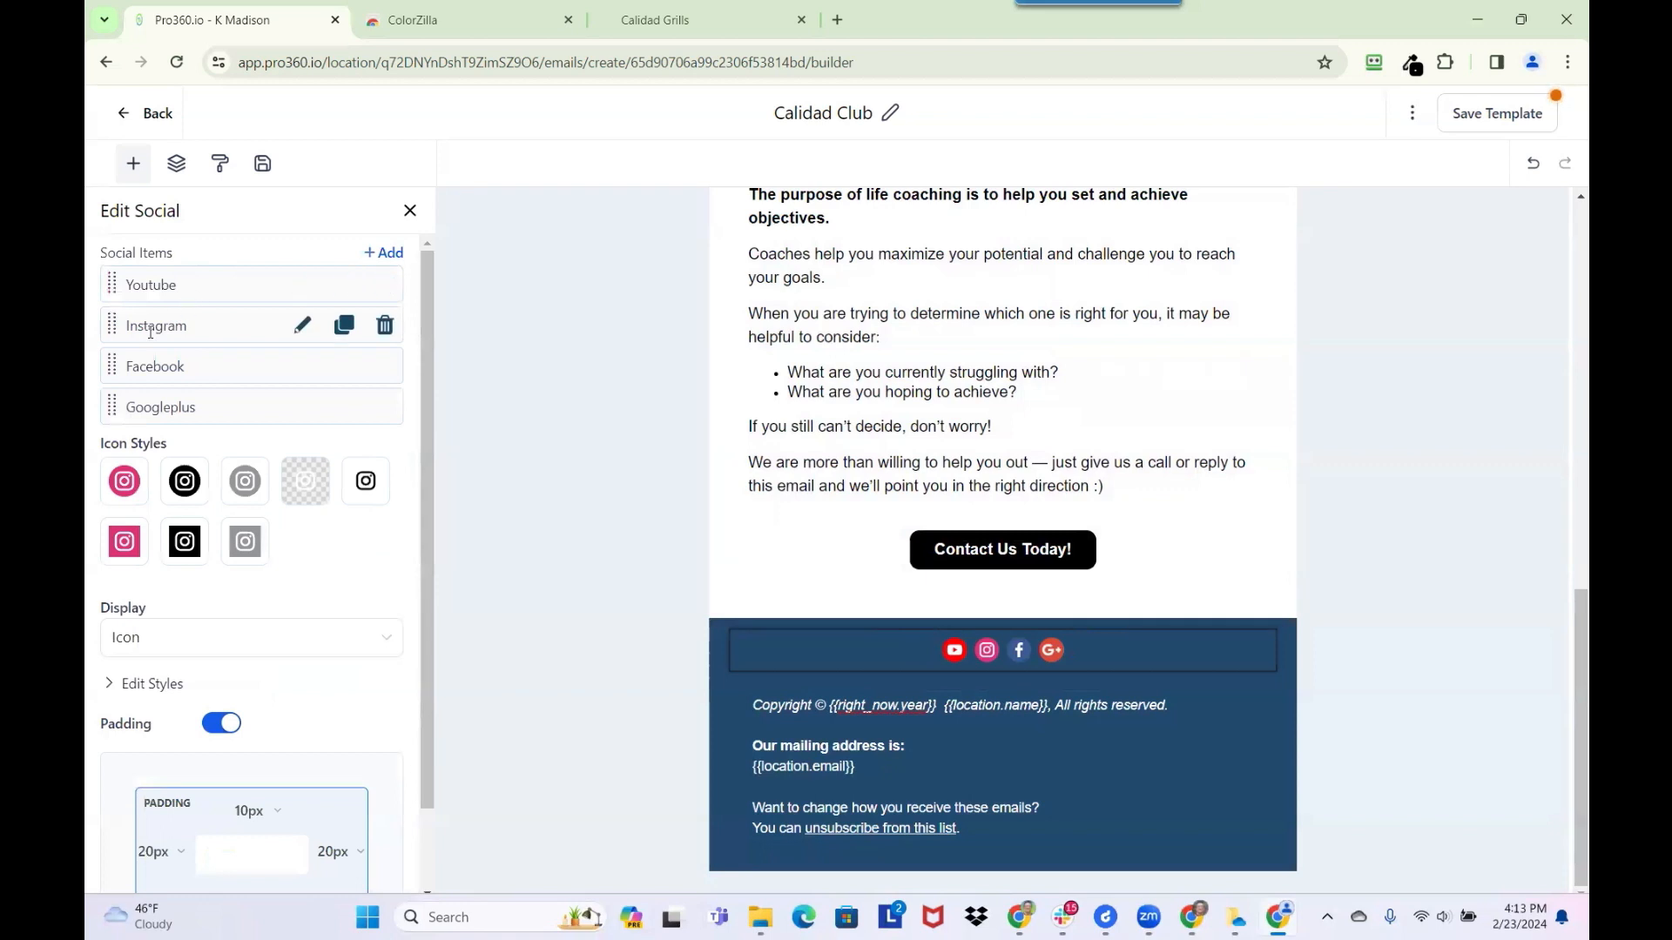
- Set the Instagram item's URL to the "SOCIAL MEDIA - Instagram URL" custom value, searching for "social", and return to the social items list
{"action": "left_click", "coordinate": [304, 327]}
{"action": "left_click", "coordinate": [206, 384]}
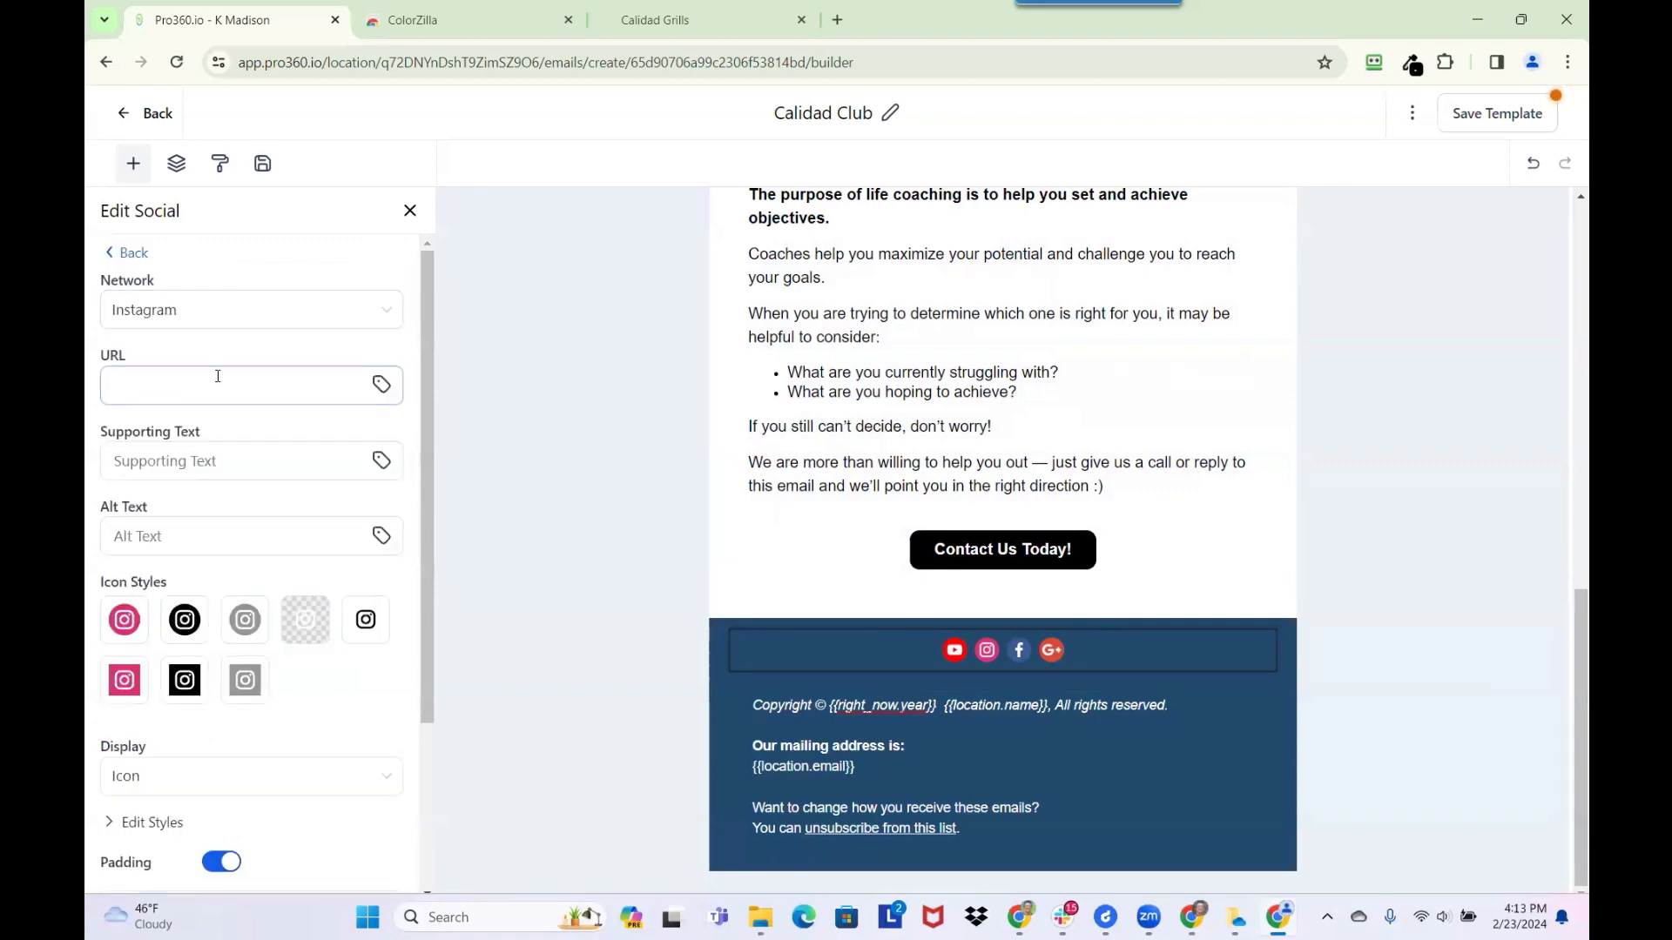
{"action": "left_click", "coordinate": [372, 393]}
{"action": "scroll", "coordinate": [324, 649], "scroll_direction": "down", "scroll_amount": 3}
{"action": "scroll", "coordinate": [310, 710], "scroll_direction": "down", "scroll_amount": 5}
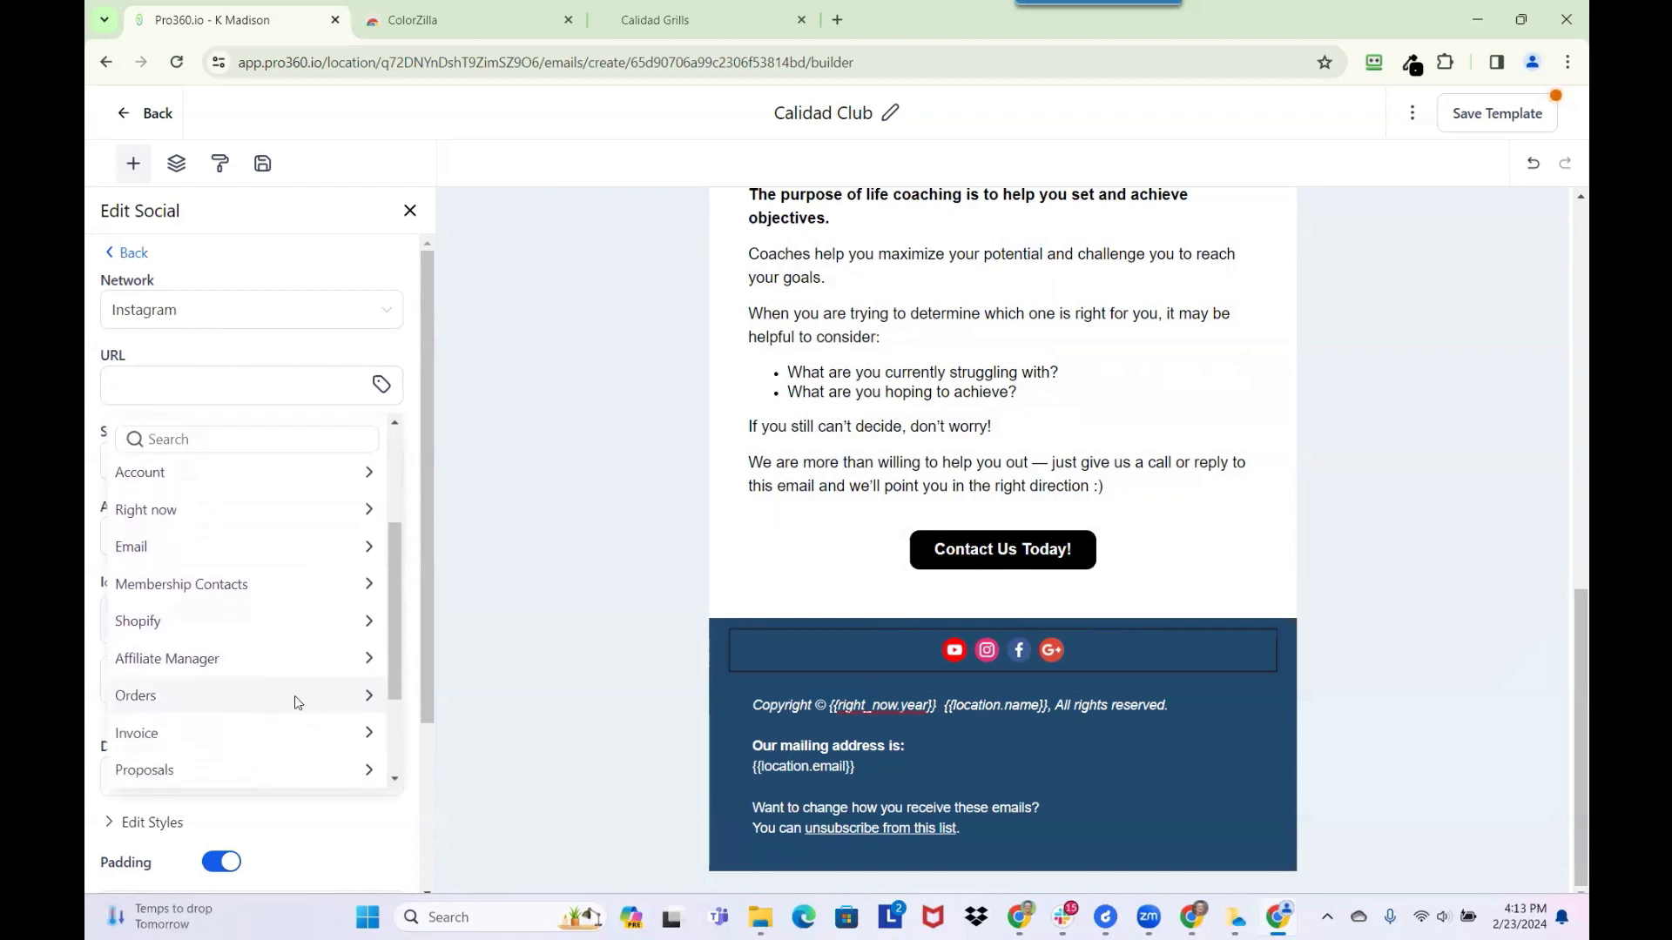
{"action": "scroll", "coordinate": [294, 727], "scroll_direction": "down", "scroll_amount": 1}
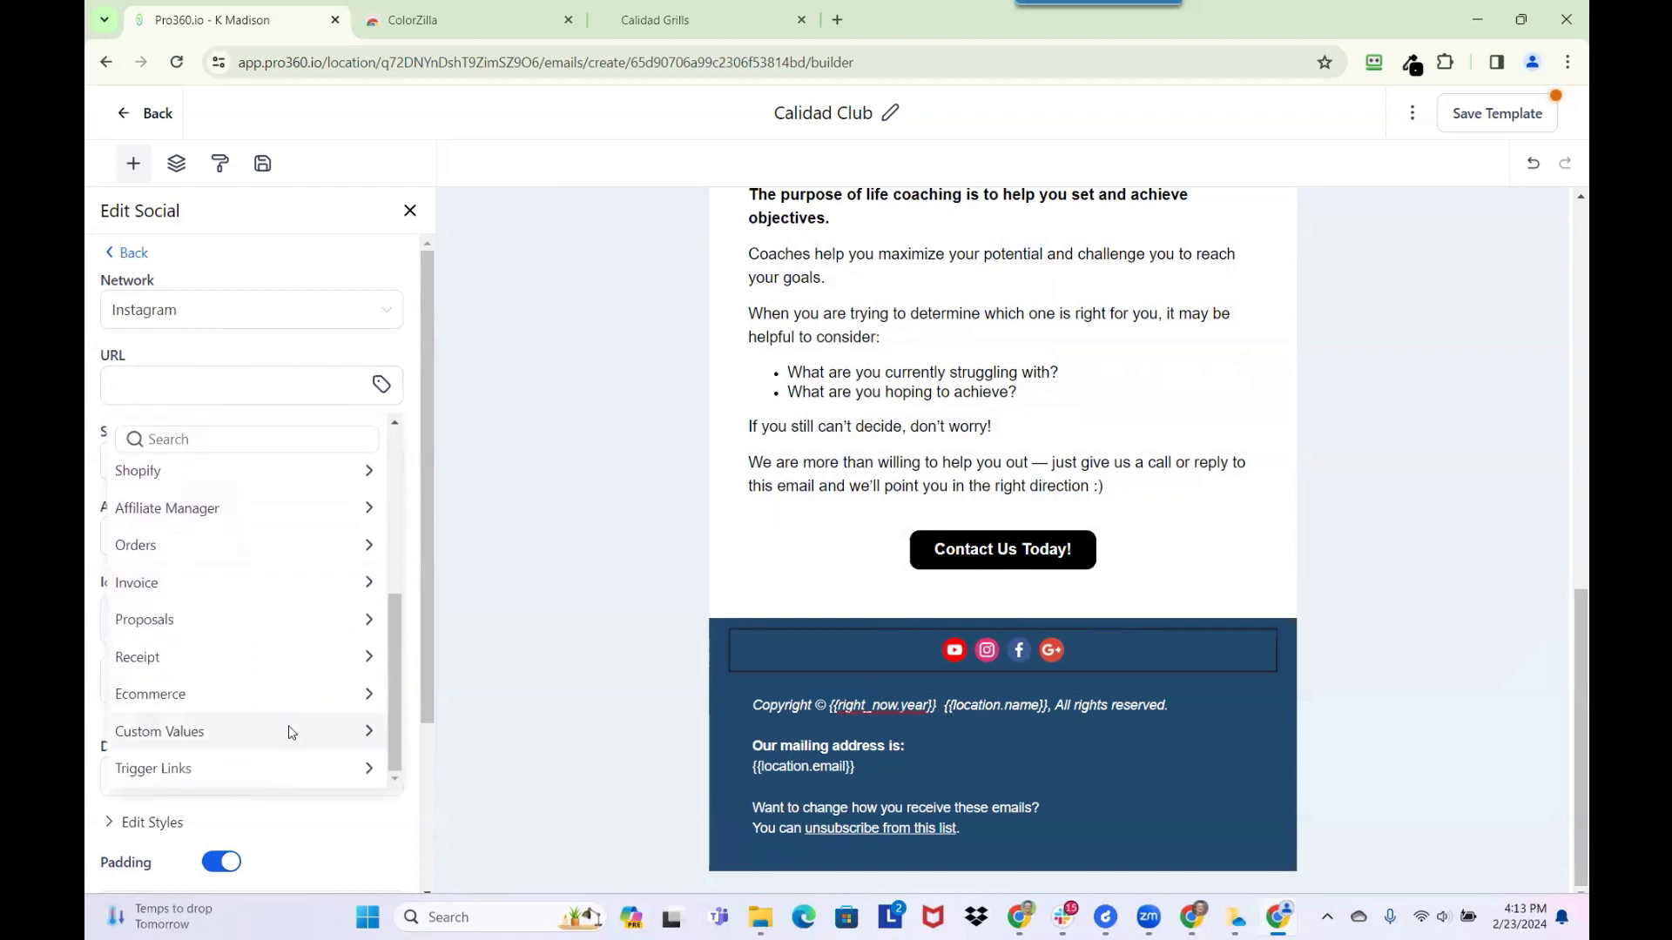
{"action": "left_click", "coordinate": [291, 727]}
{"action": "scroll", "coordinate": [281, 662], "scroll_direction": "down", "scroll_amount": 1}
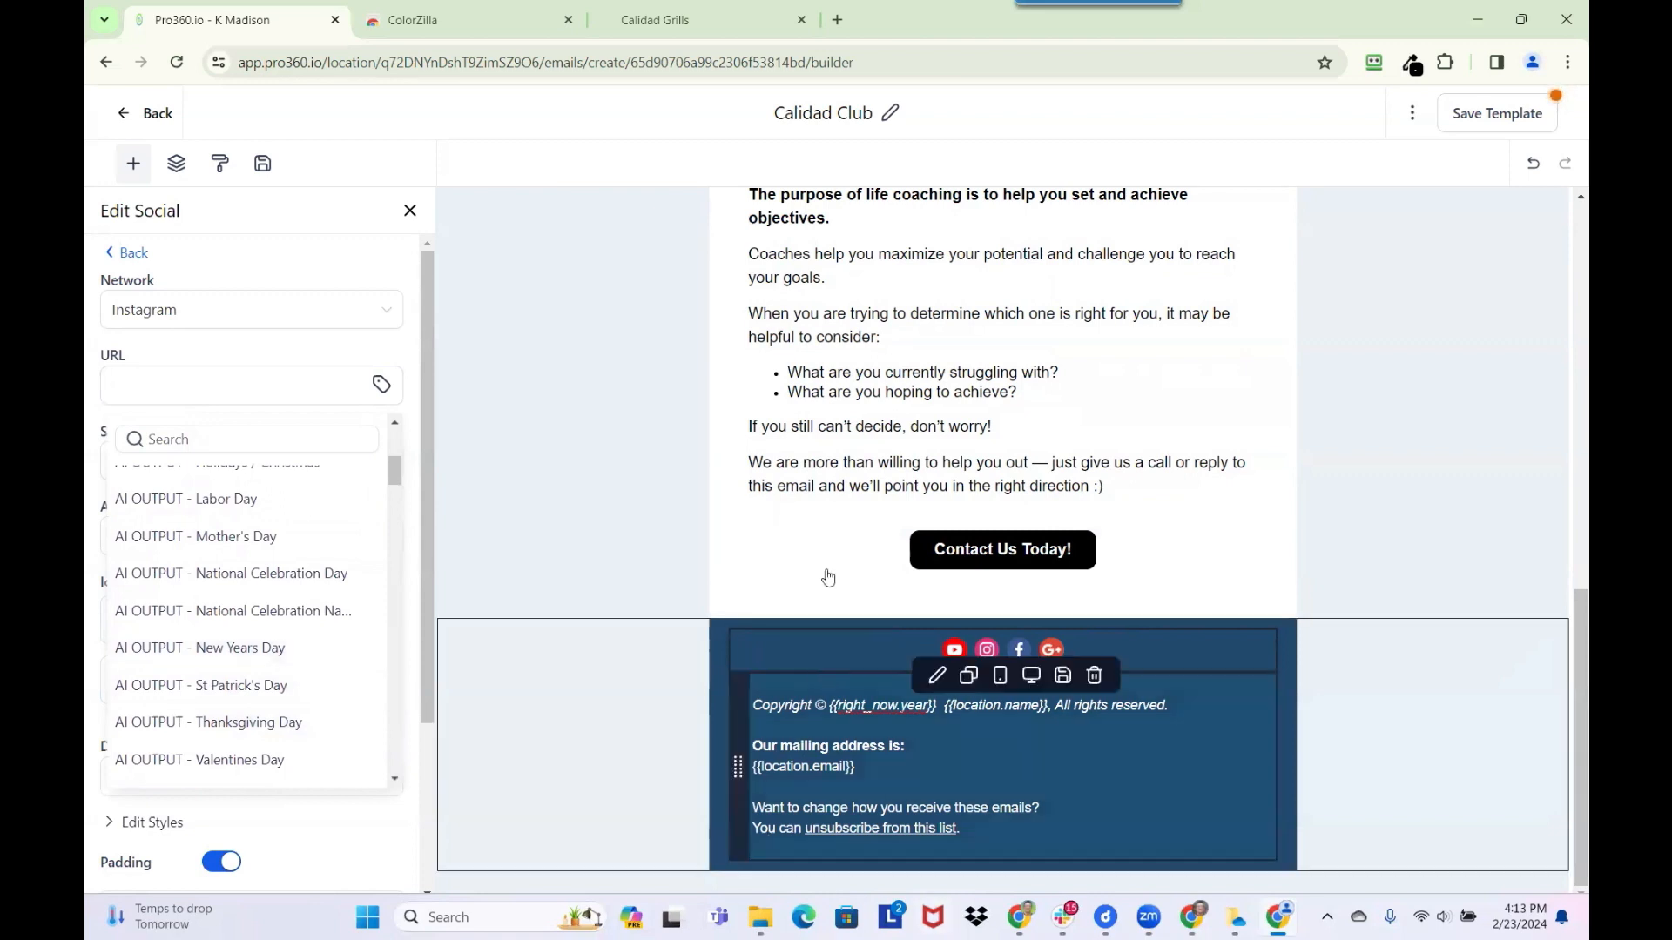
{"action": "type", "text": "social"}
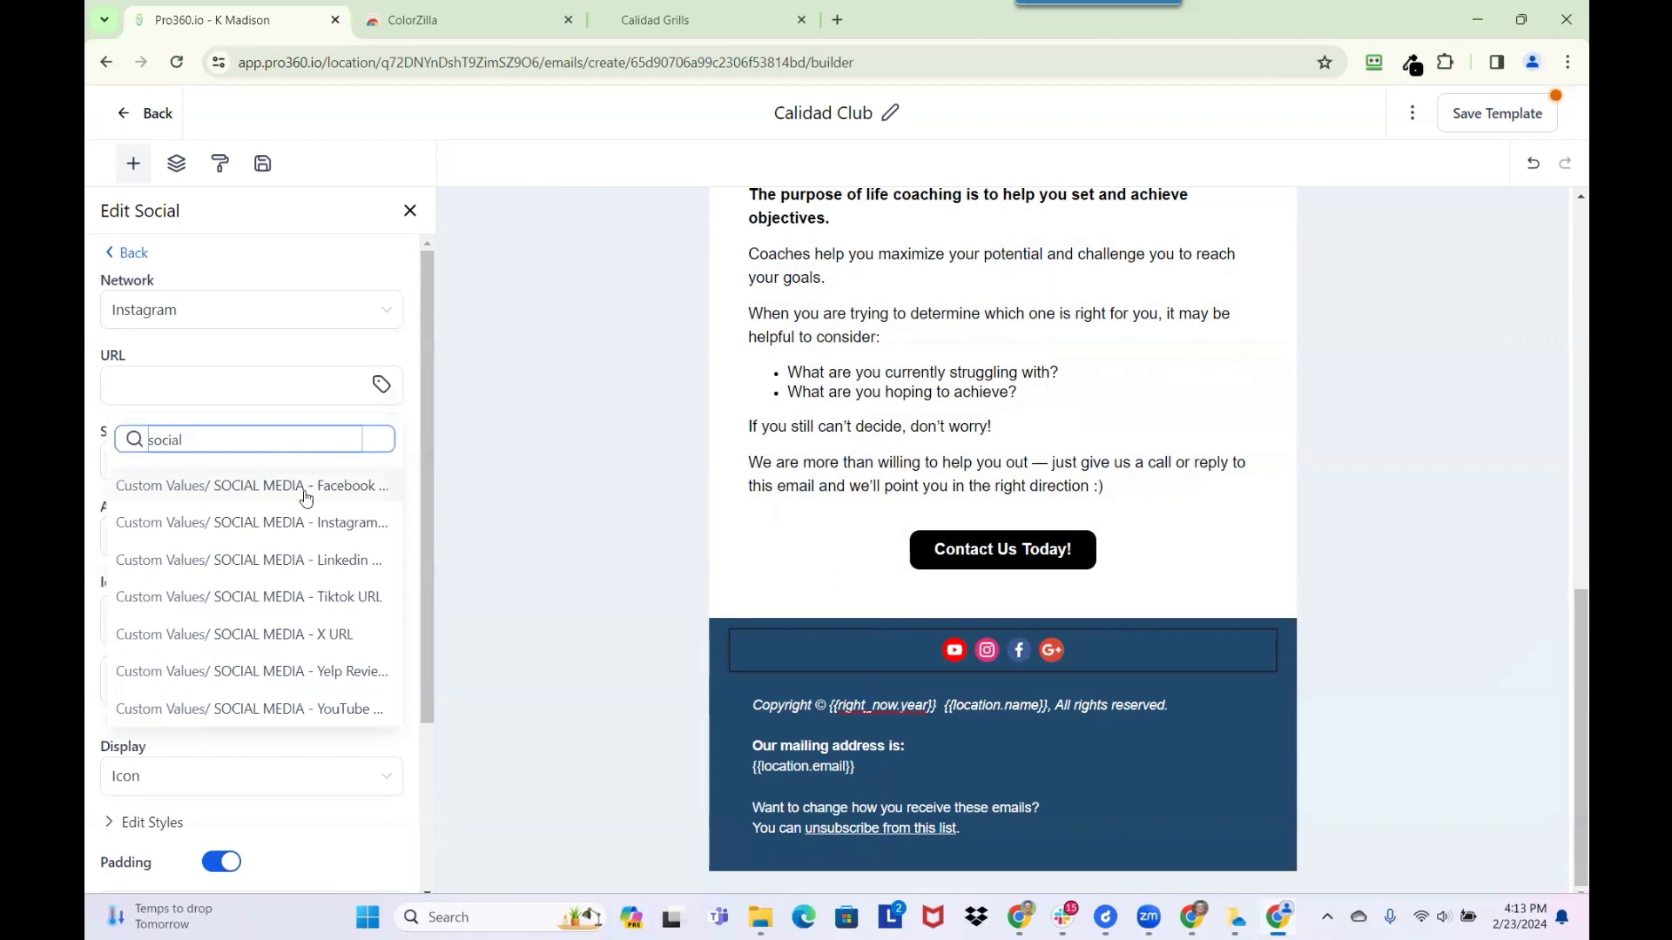
{"action": "left_click", "coordinate": [311, 522]}
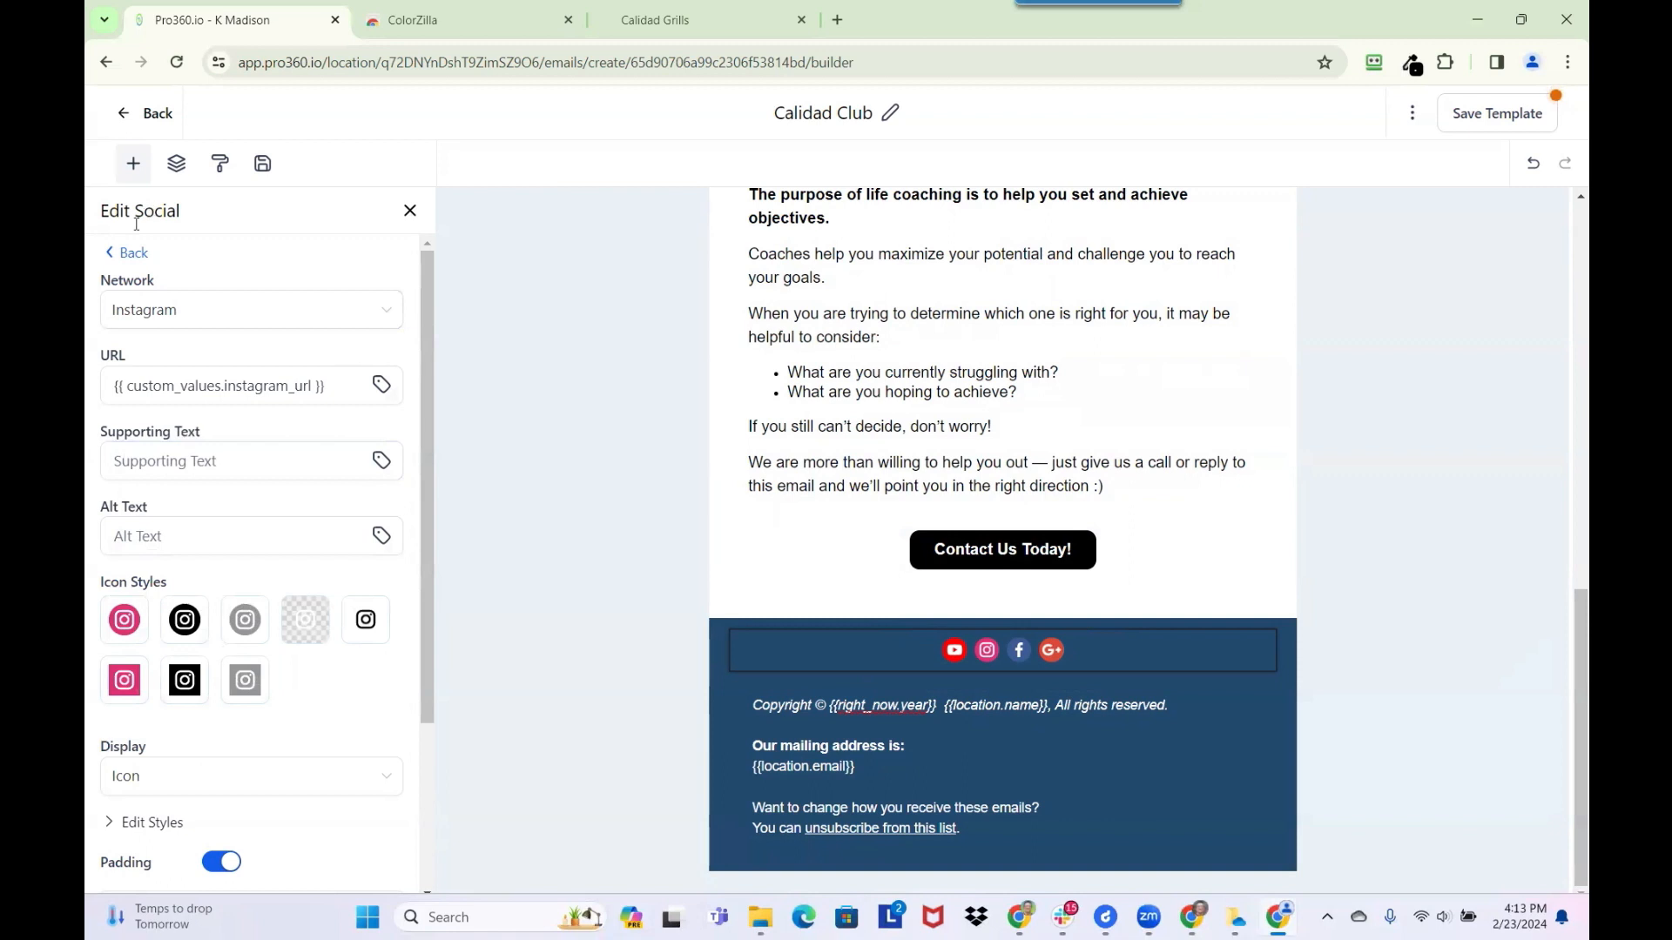
{"action": "left_click", "coordinate": [123, 252]}
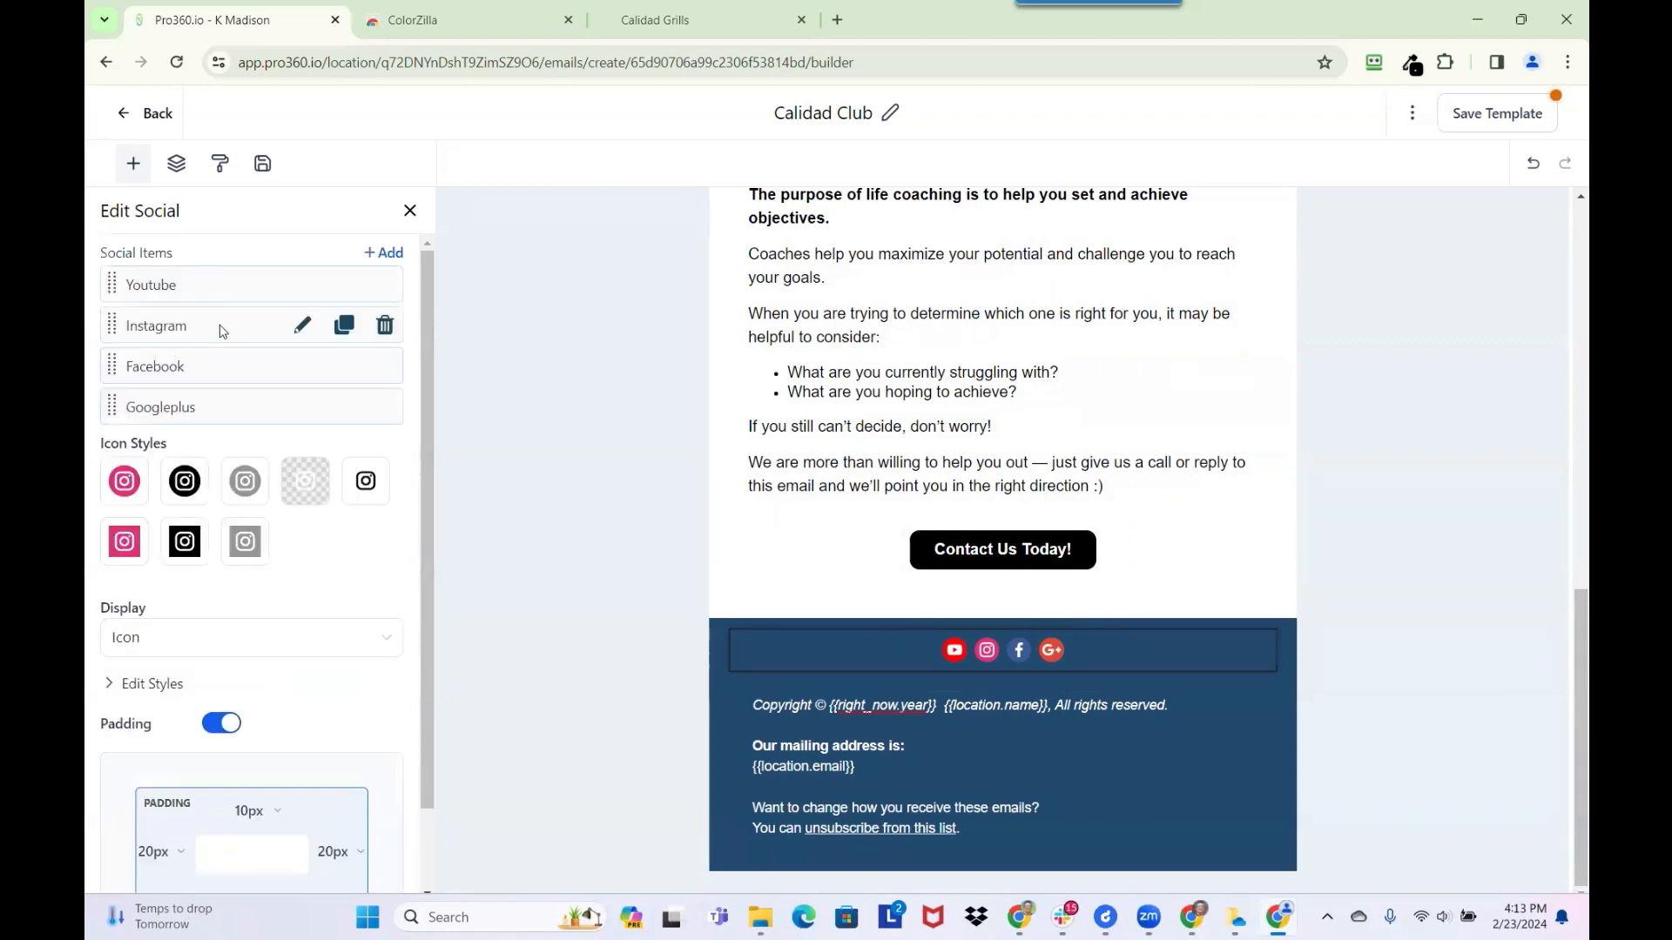
{"action": "left_click", "coordinate": [303, 328]}
{"action": "left_click", "coordinate": [137, 255]}
- Set the Facebook item's URL to the Facebook custom value under SOCIAL MEDIA, searching for "face", and return to the social items list
{"action": "left_click", "coordinate": [304, 368]}
{"action": "left_click", "coordinate": [219, 381]}
{"action": "left_click", "coordinate": [381, 385]}
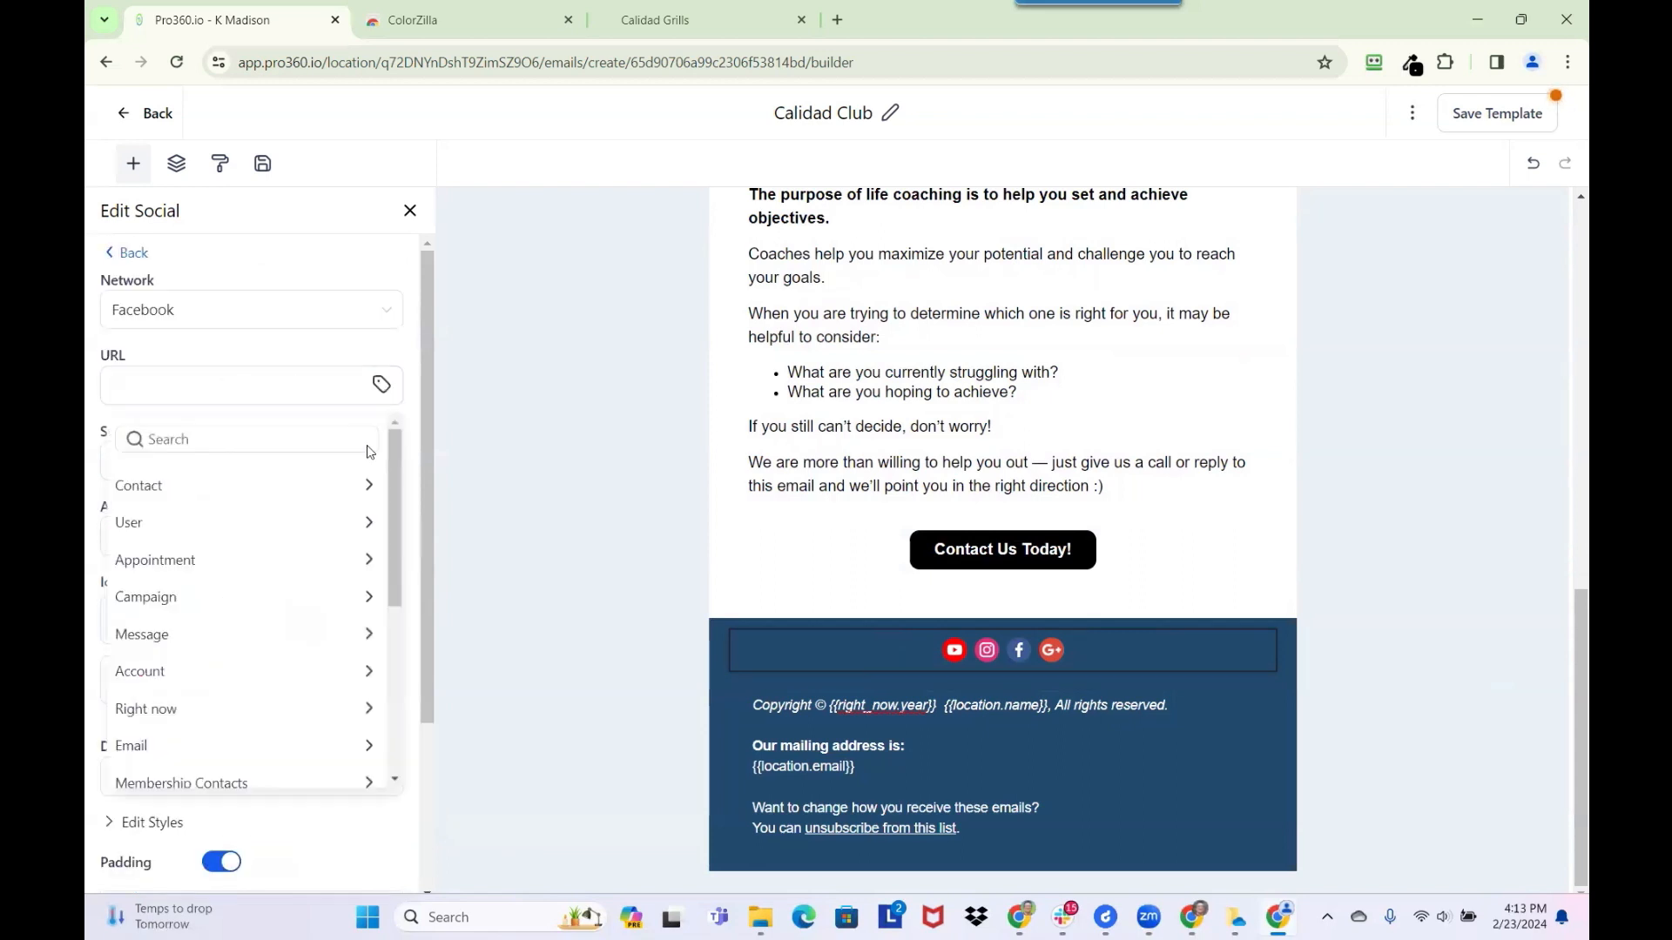
{"action": "left_click", "coordinate": [212, 441]}
{"action": "type", "text": "social"}
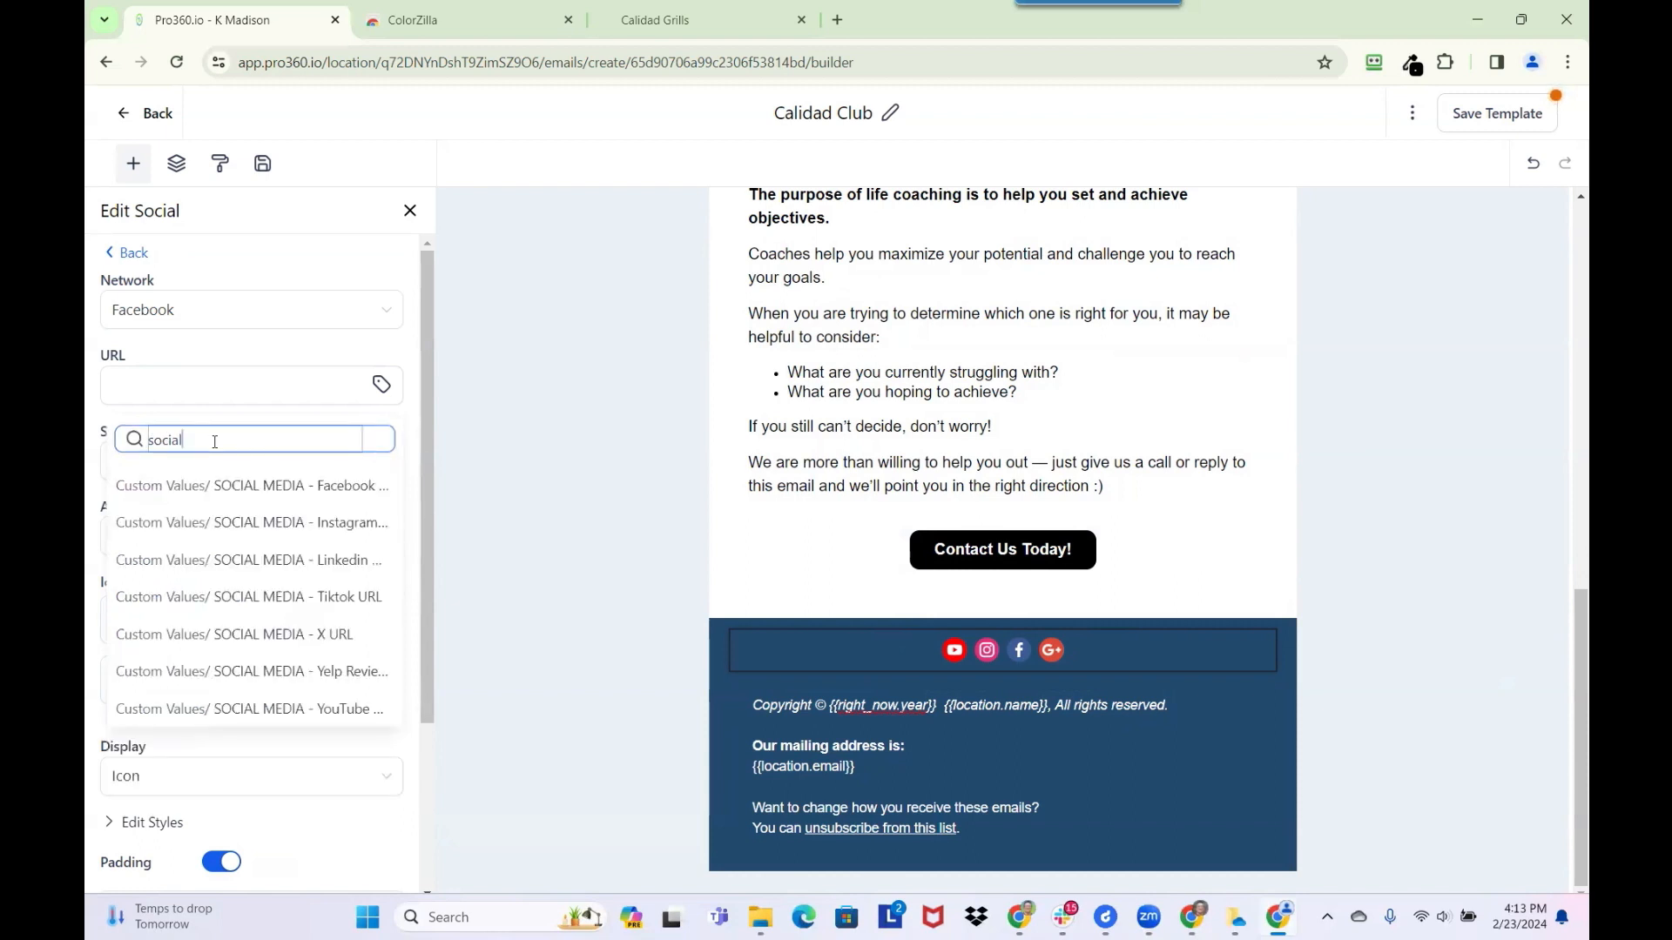
{"action": "key", "text": "BackSpace"}
{"action": "key", "text": "BackSpace"}
{"action": "type", "text": "face"}
{"action": "left_click", "coordinate": [287, 485]}
{"action": "left_click", "coordinate": [135, 252]}
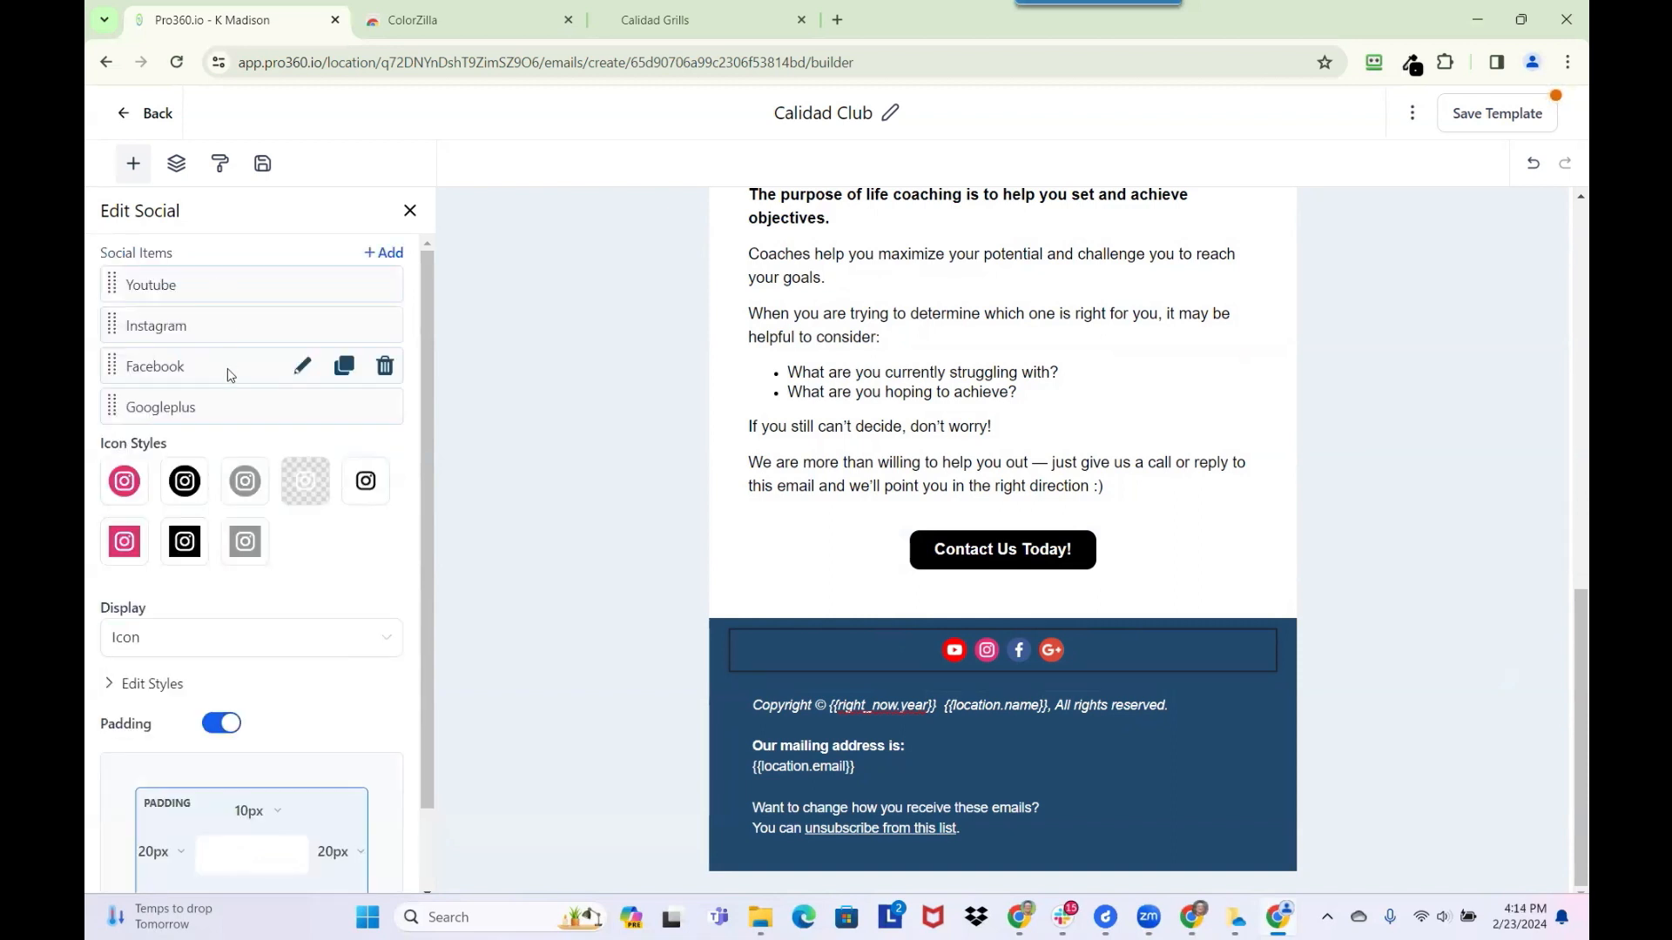
- Search the available values for the Googleplus item's URL with "google" and return to the social items list
{"action": "left_click", "coordinate": [304, 408]}
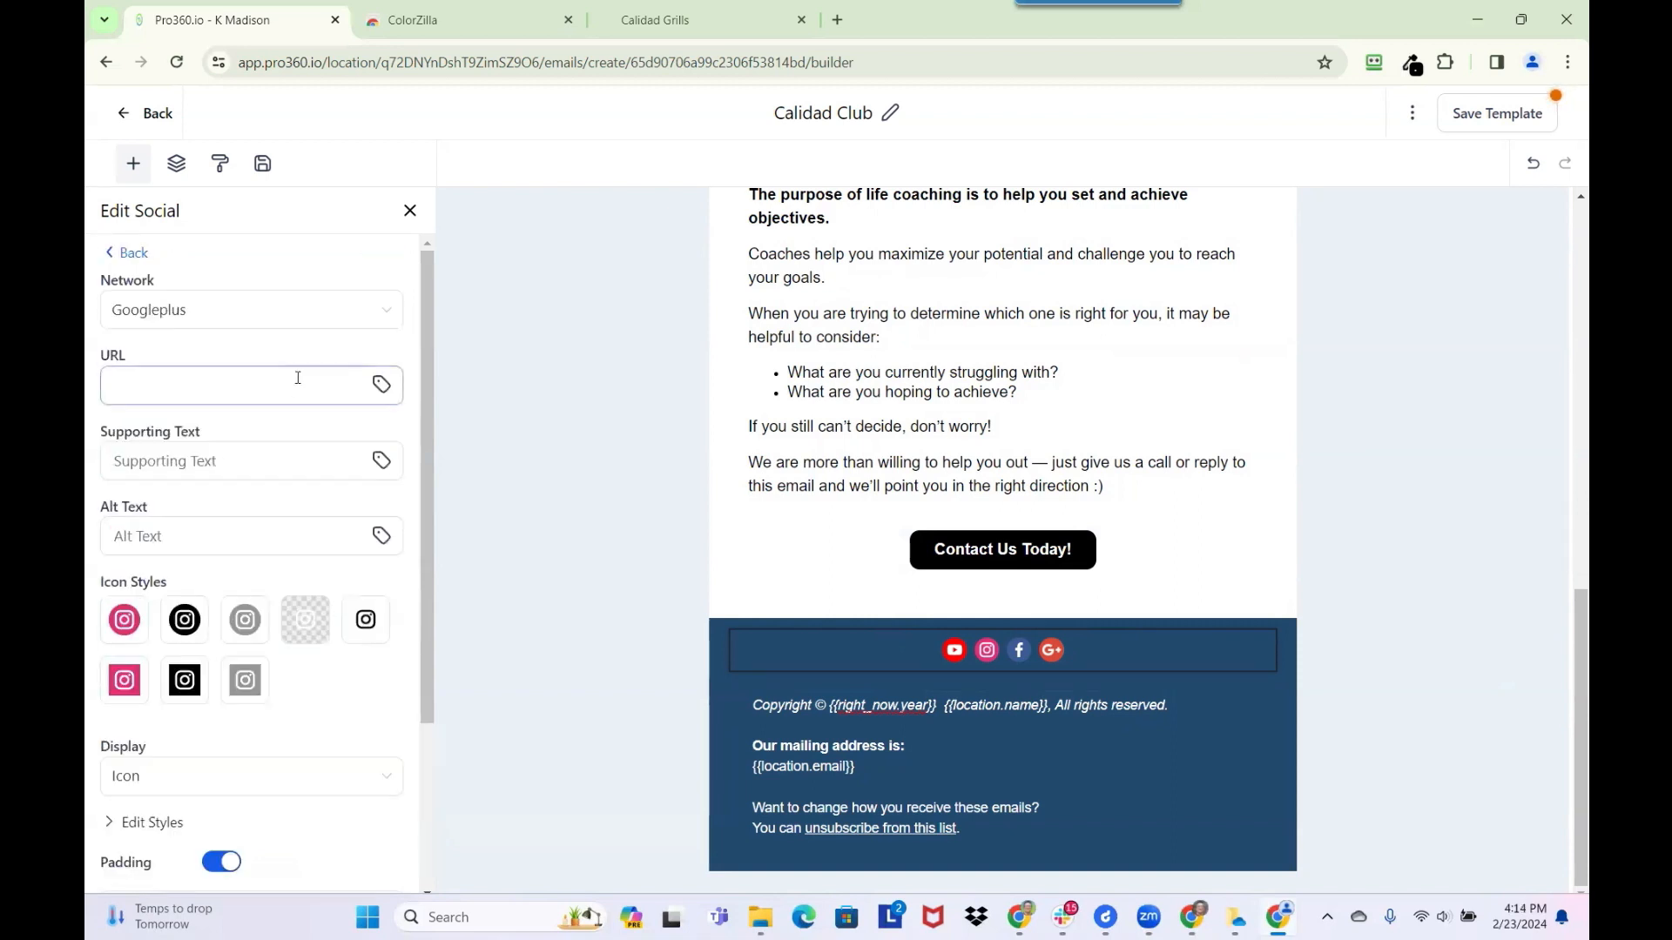
{"action": "left_click", "coordinate": [157, 386]}
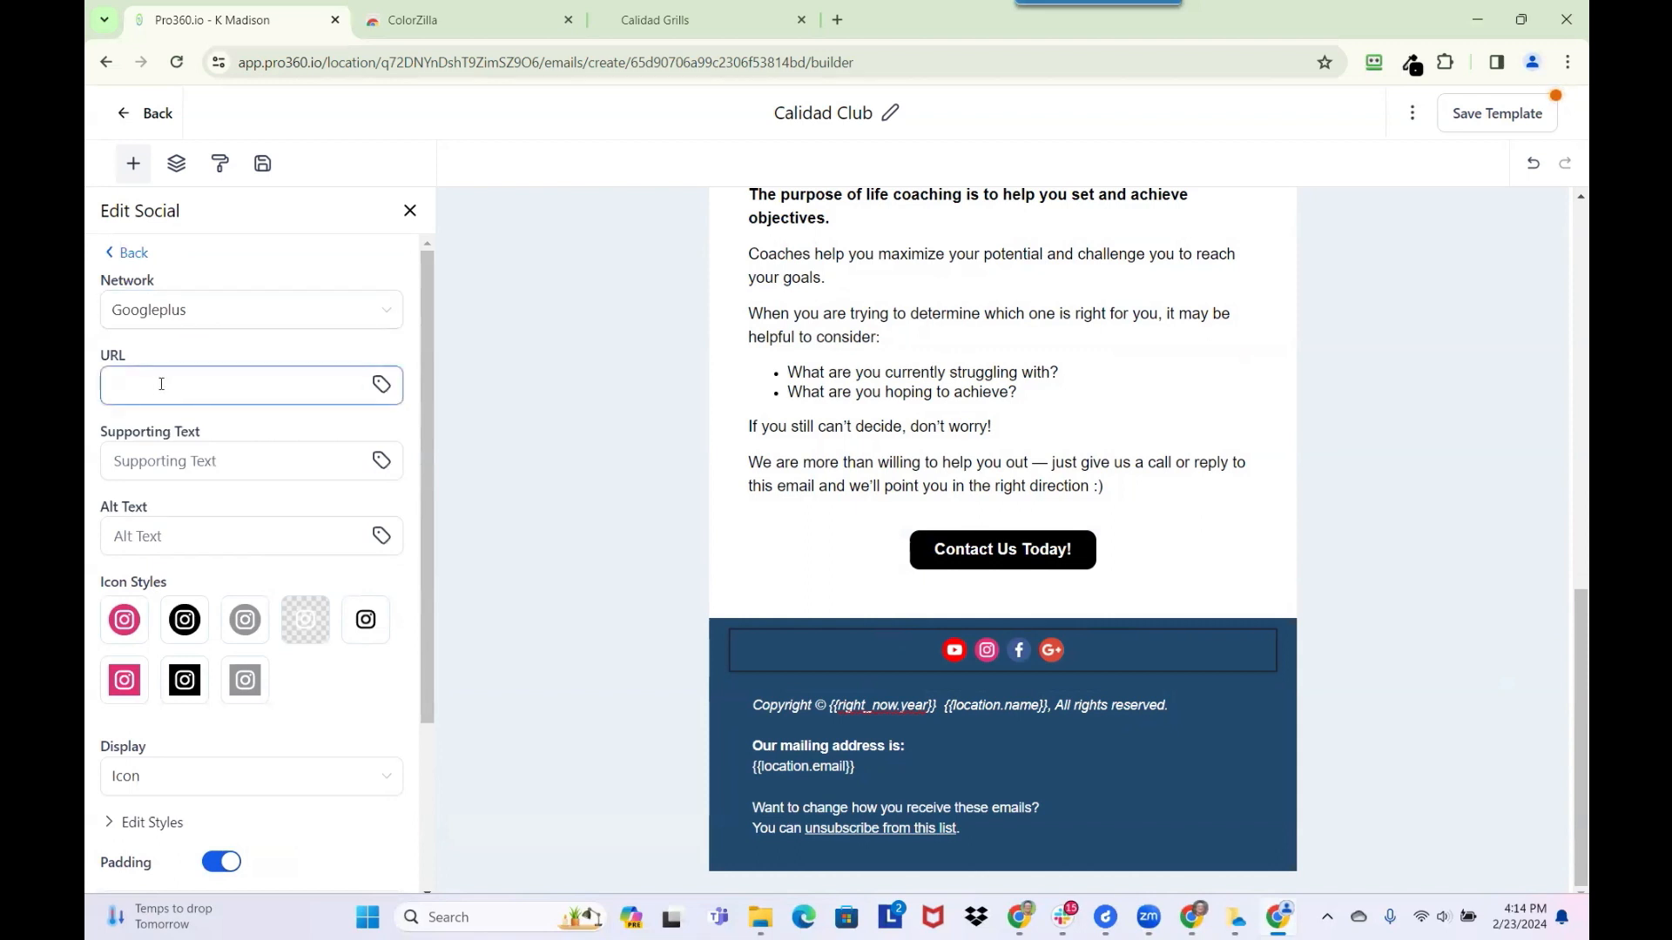
{"action": "type", "text": "googsocia"}
{"action": "left_click", "coordinate": [381, 384]}
{"action": "scroll", "coordinate": [311, 727], "scroll_direction": "down", "scroll_amount": 5}
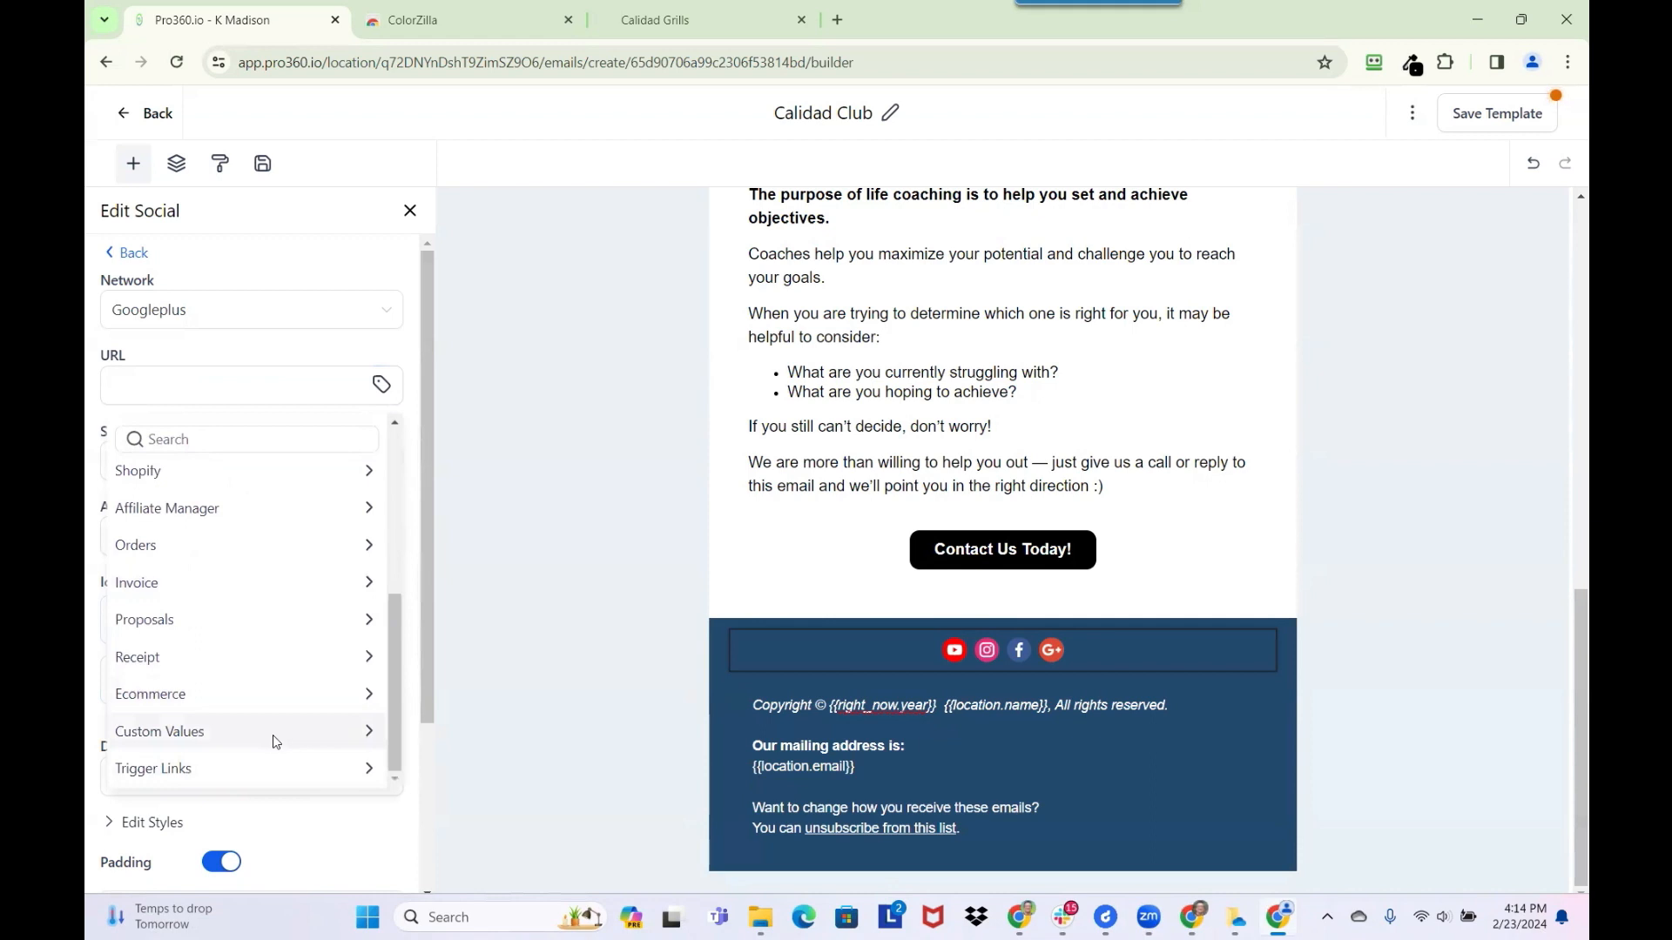
{"action": "left_click", "coordinate": [274, 735]}
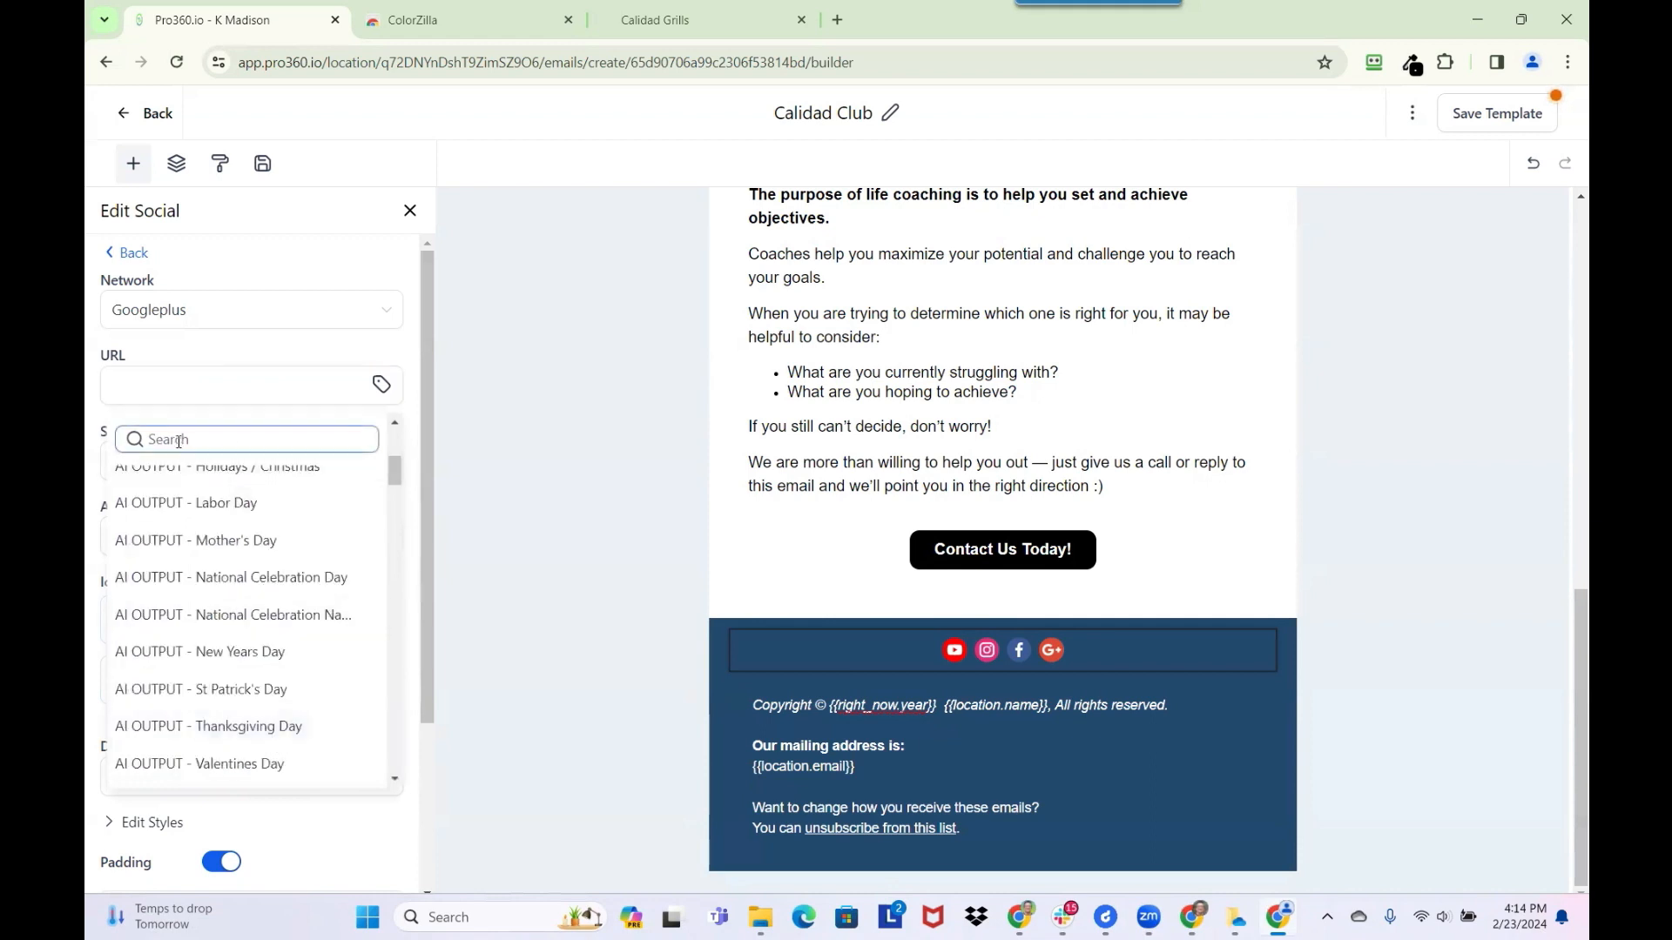
{"action": "type", "text": "google"}
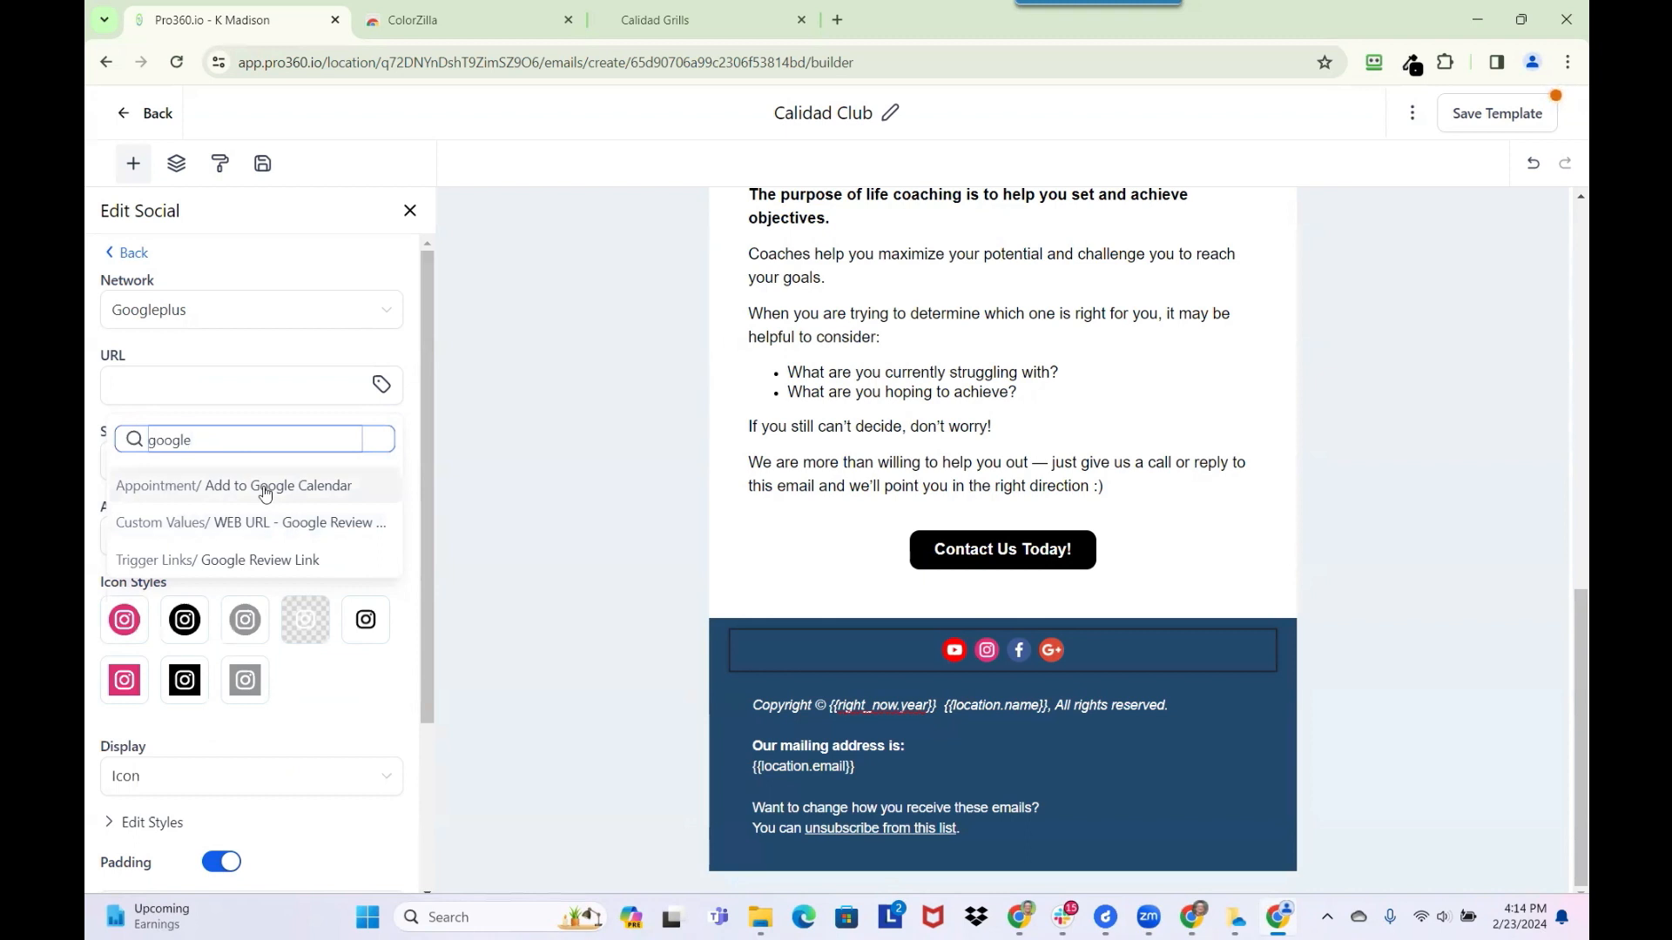
{"action": "key", "text": "BackSpace"}
{"action": "left_click", "coordinate": [129, 253]}
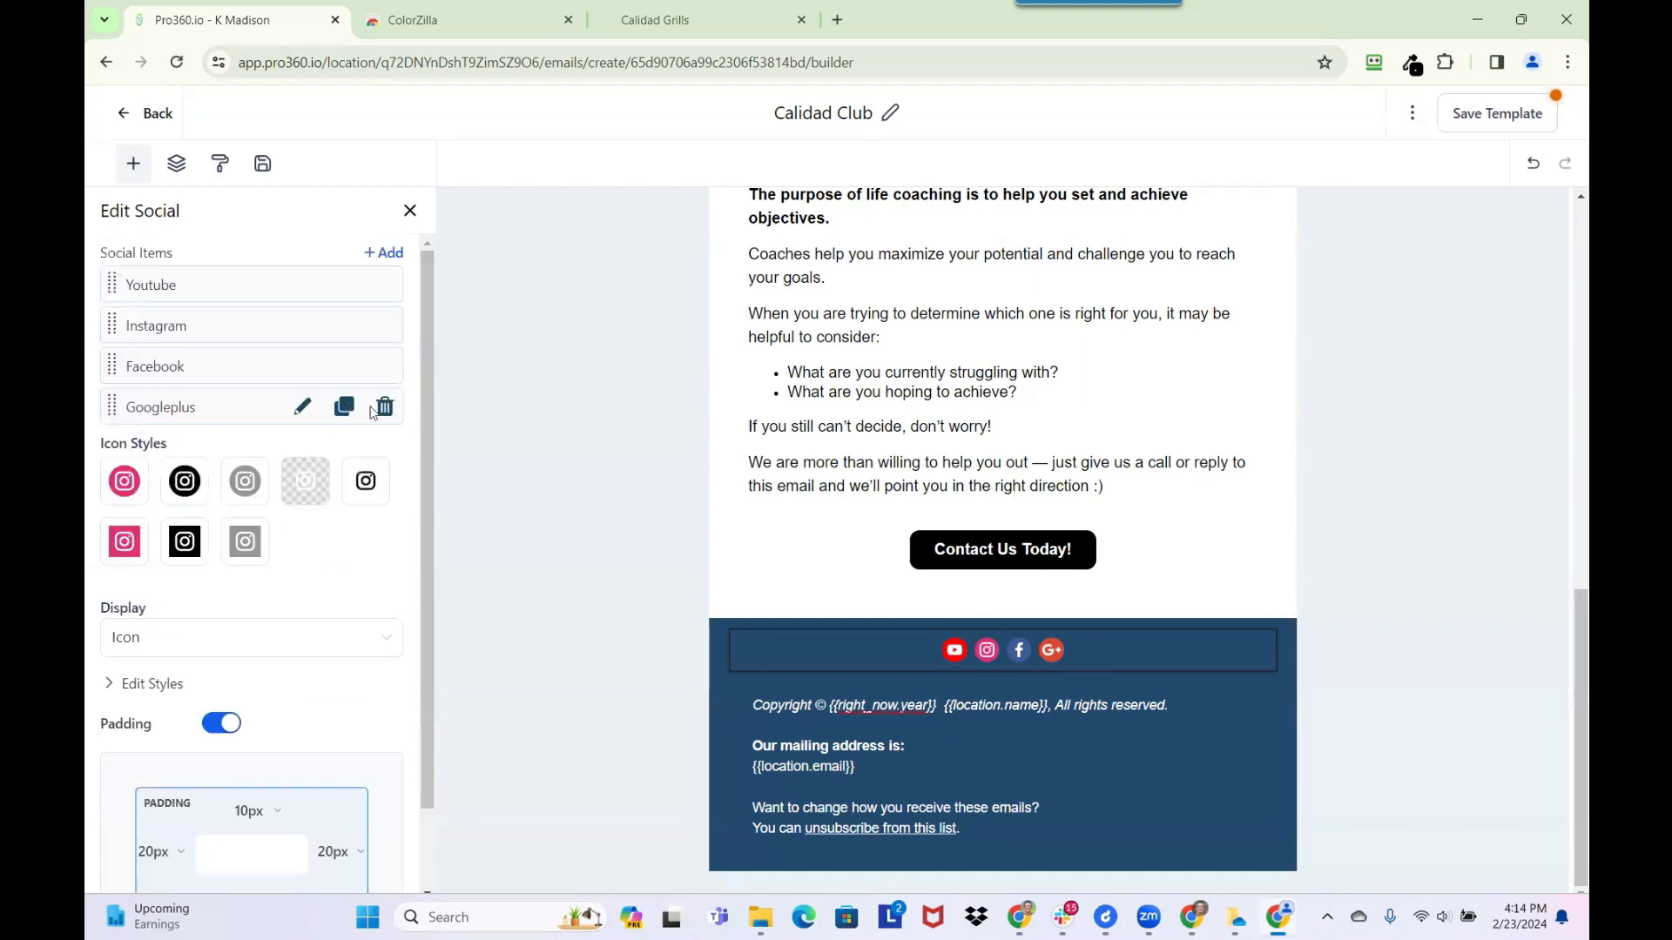
- Delete the Googleplus item from the footer's social items and save the template
{"action": "left_click", "coordinate": [384, 410]}
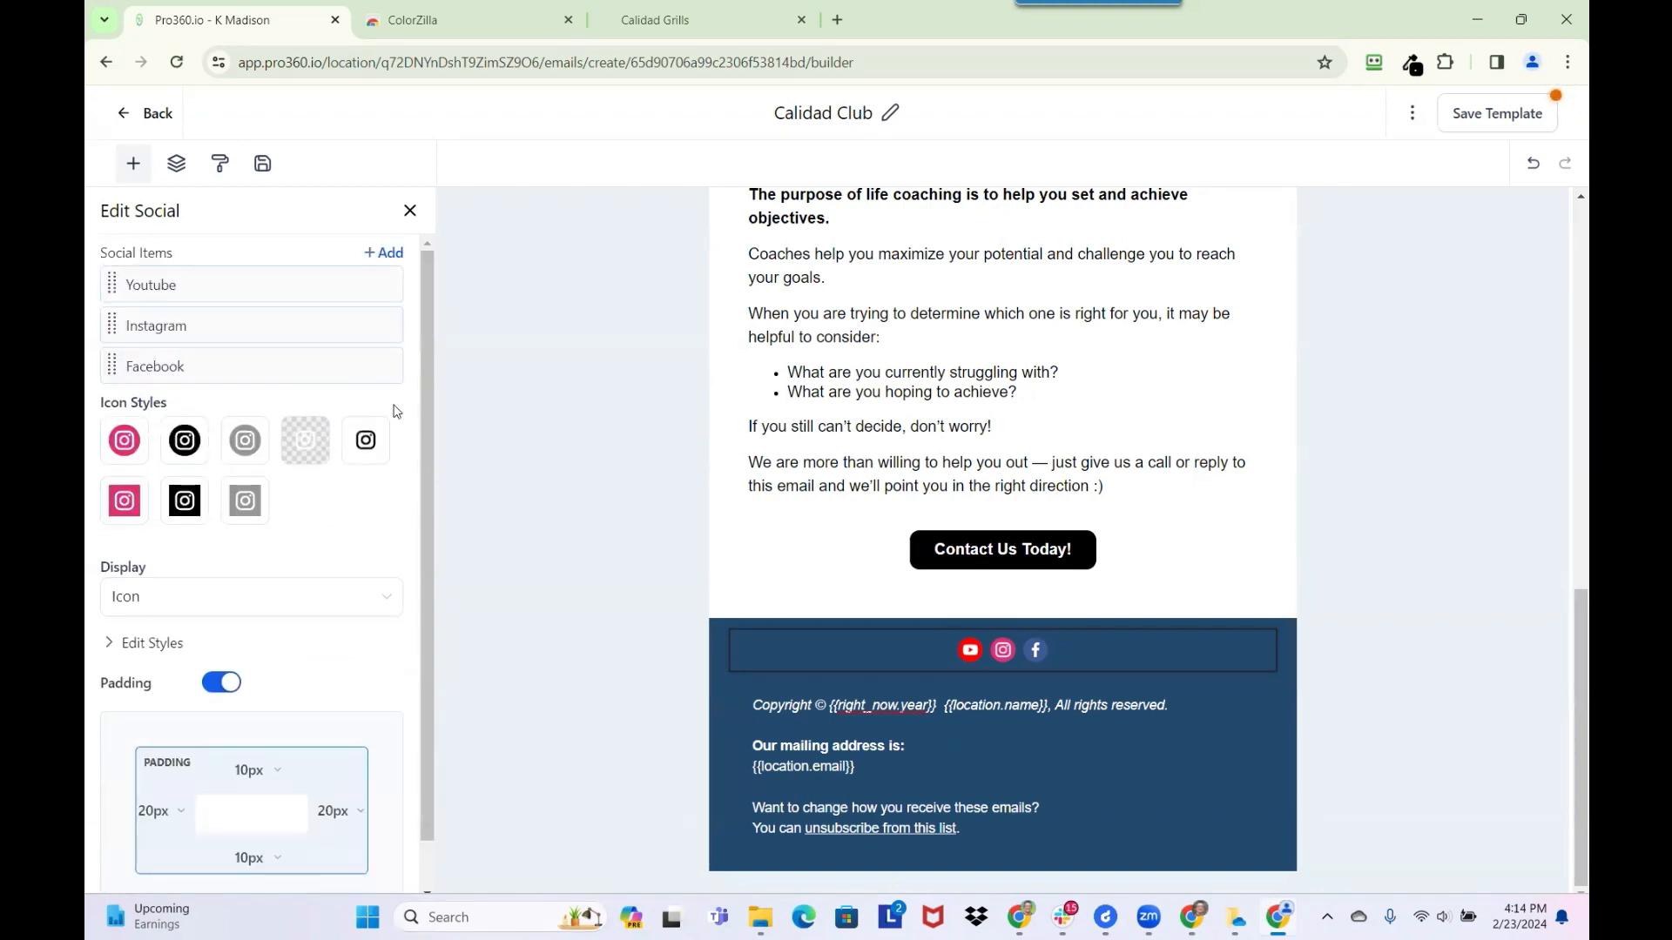
{"action": "left_click", "coordinate": [1512, 113]}
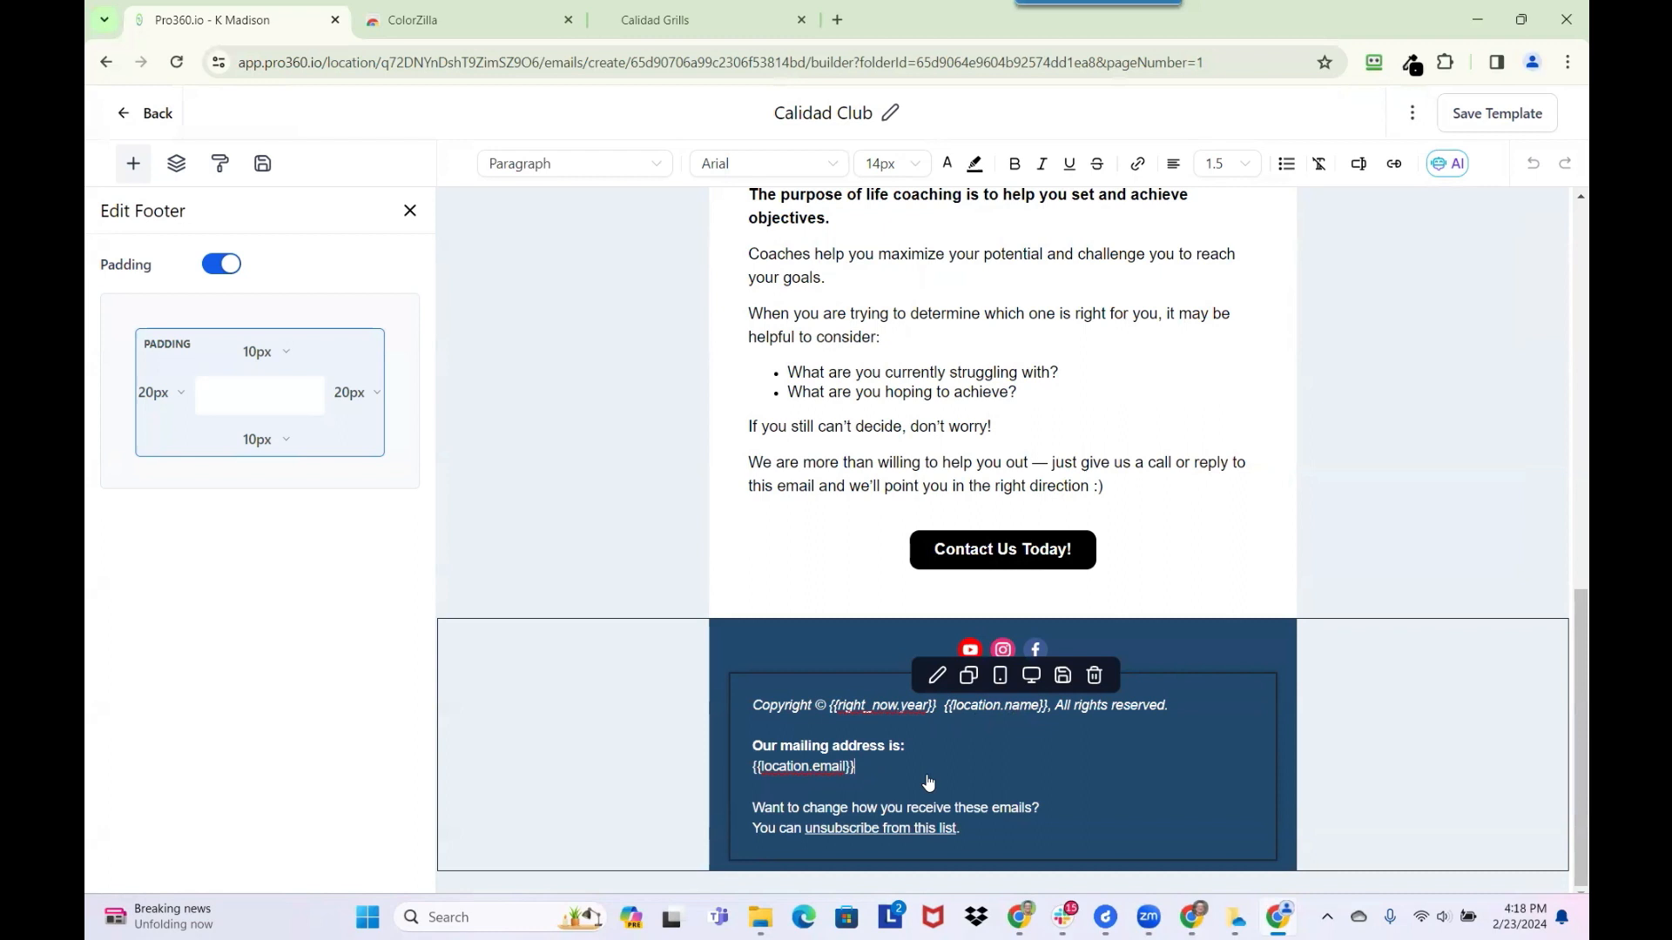
- Insert the Year value from the Right now custom values on the blank line below {{location.email}} in the footer
{"action": "left_click", "coordinate": [772, 795]}
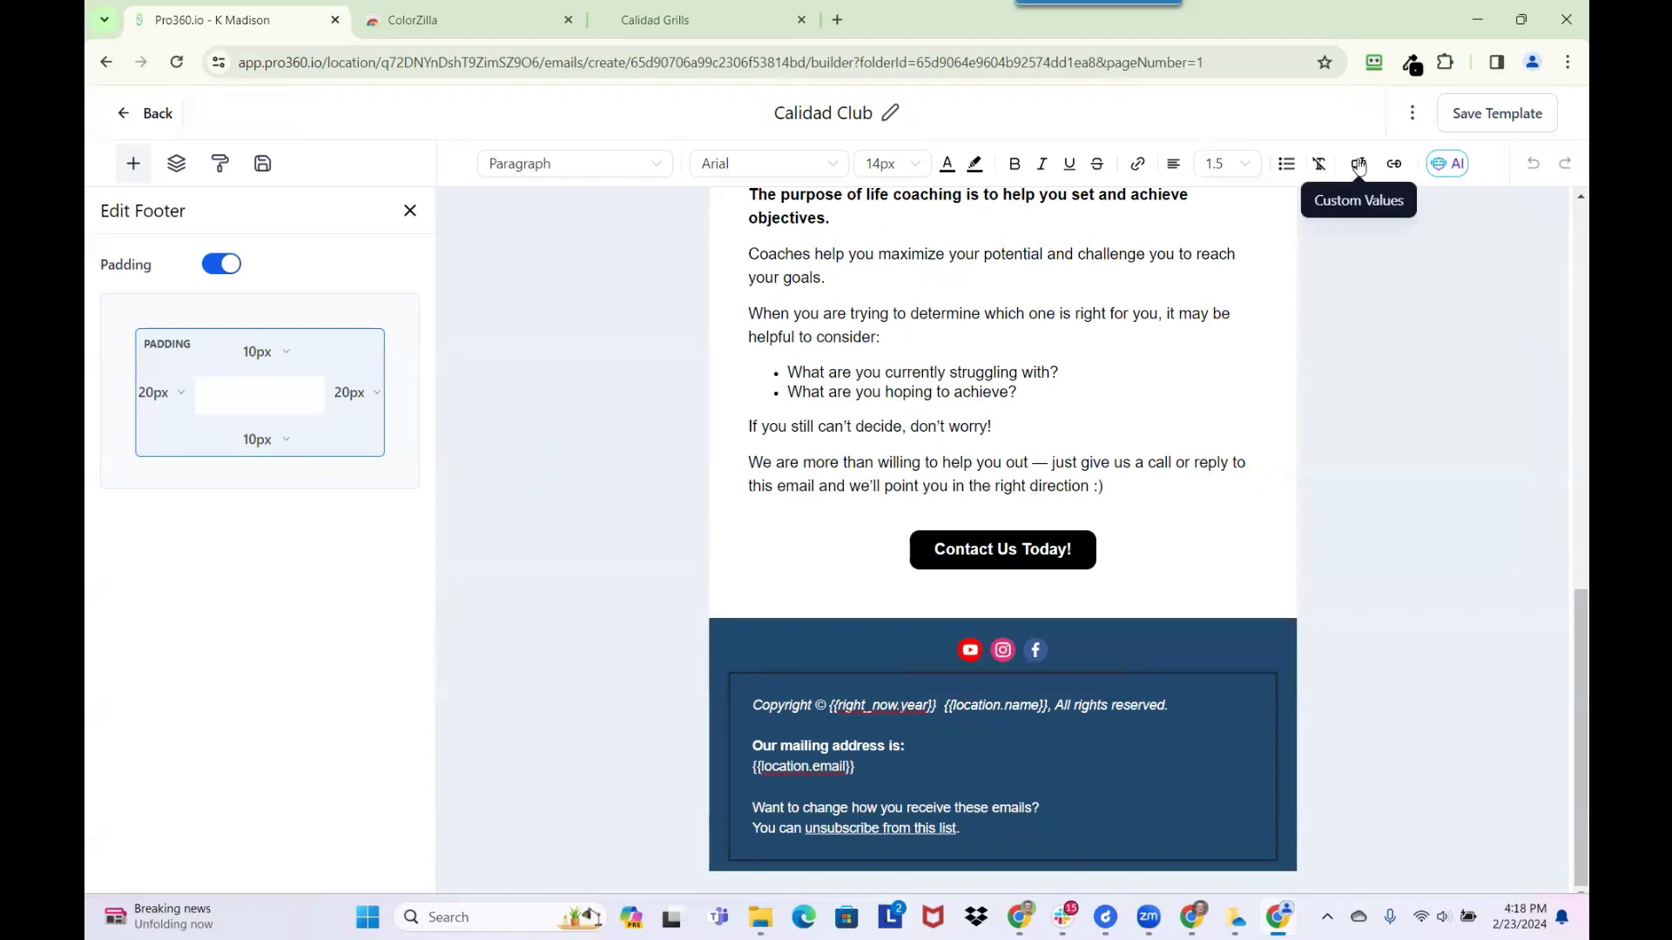
{"action": "left_click", "coordinate": [1358, 165]}
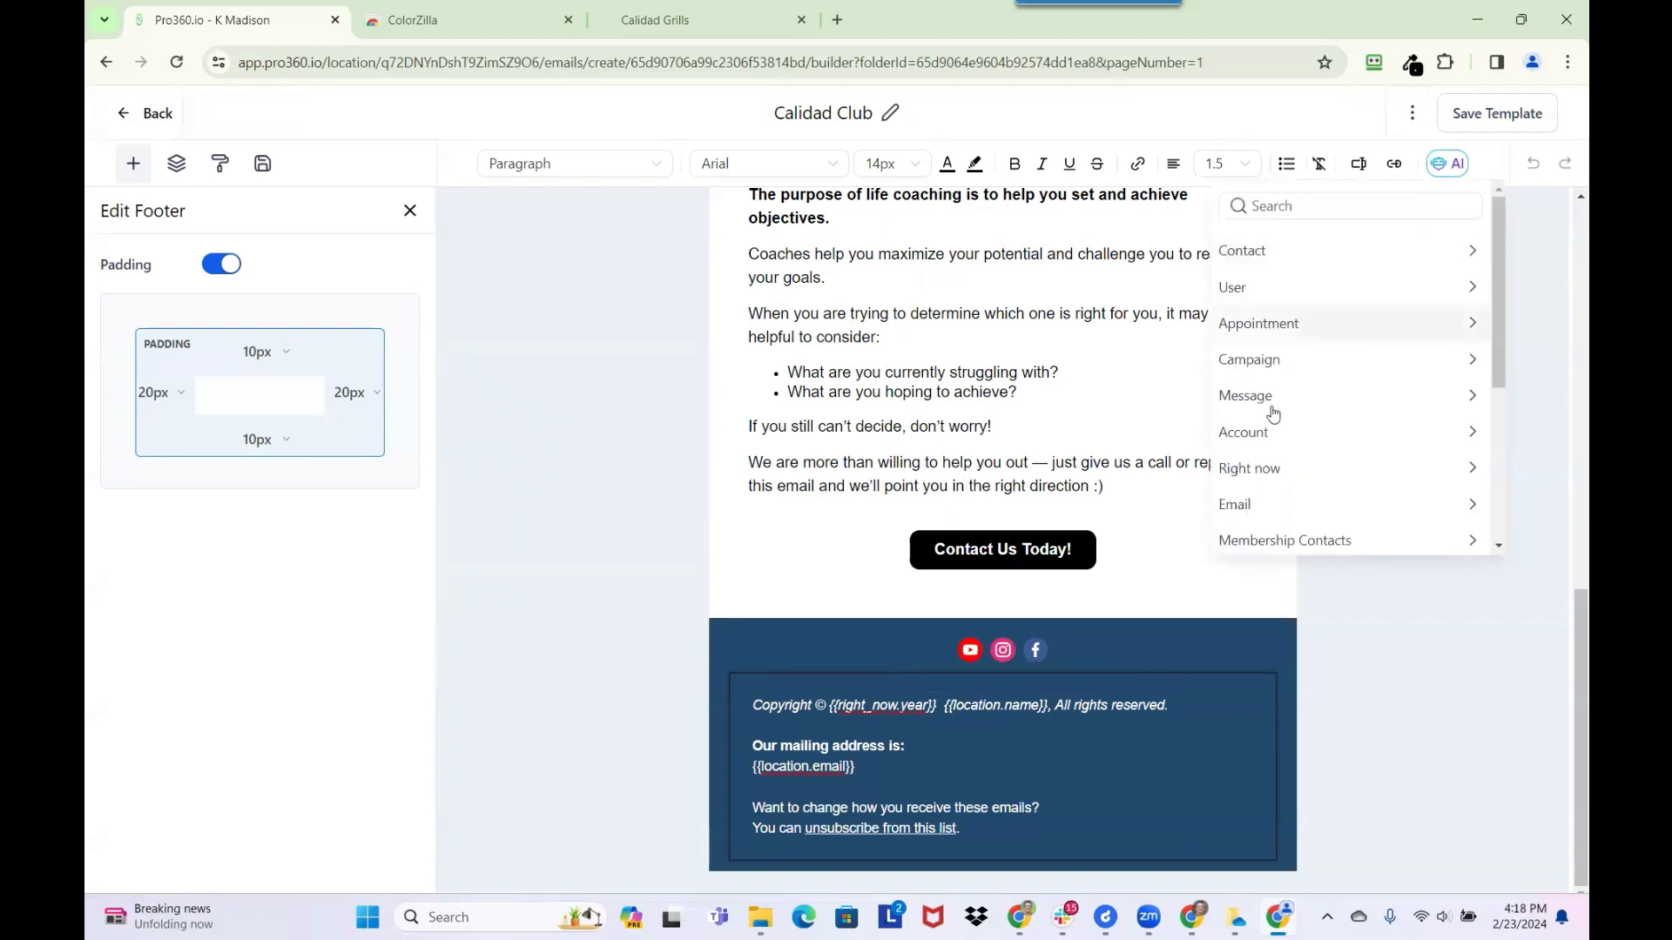
{"action": "left_click", "coordinate": [1452, 472]}
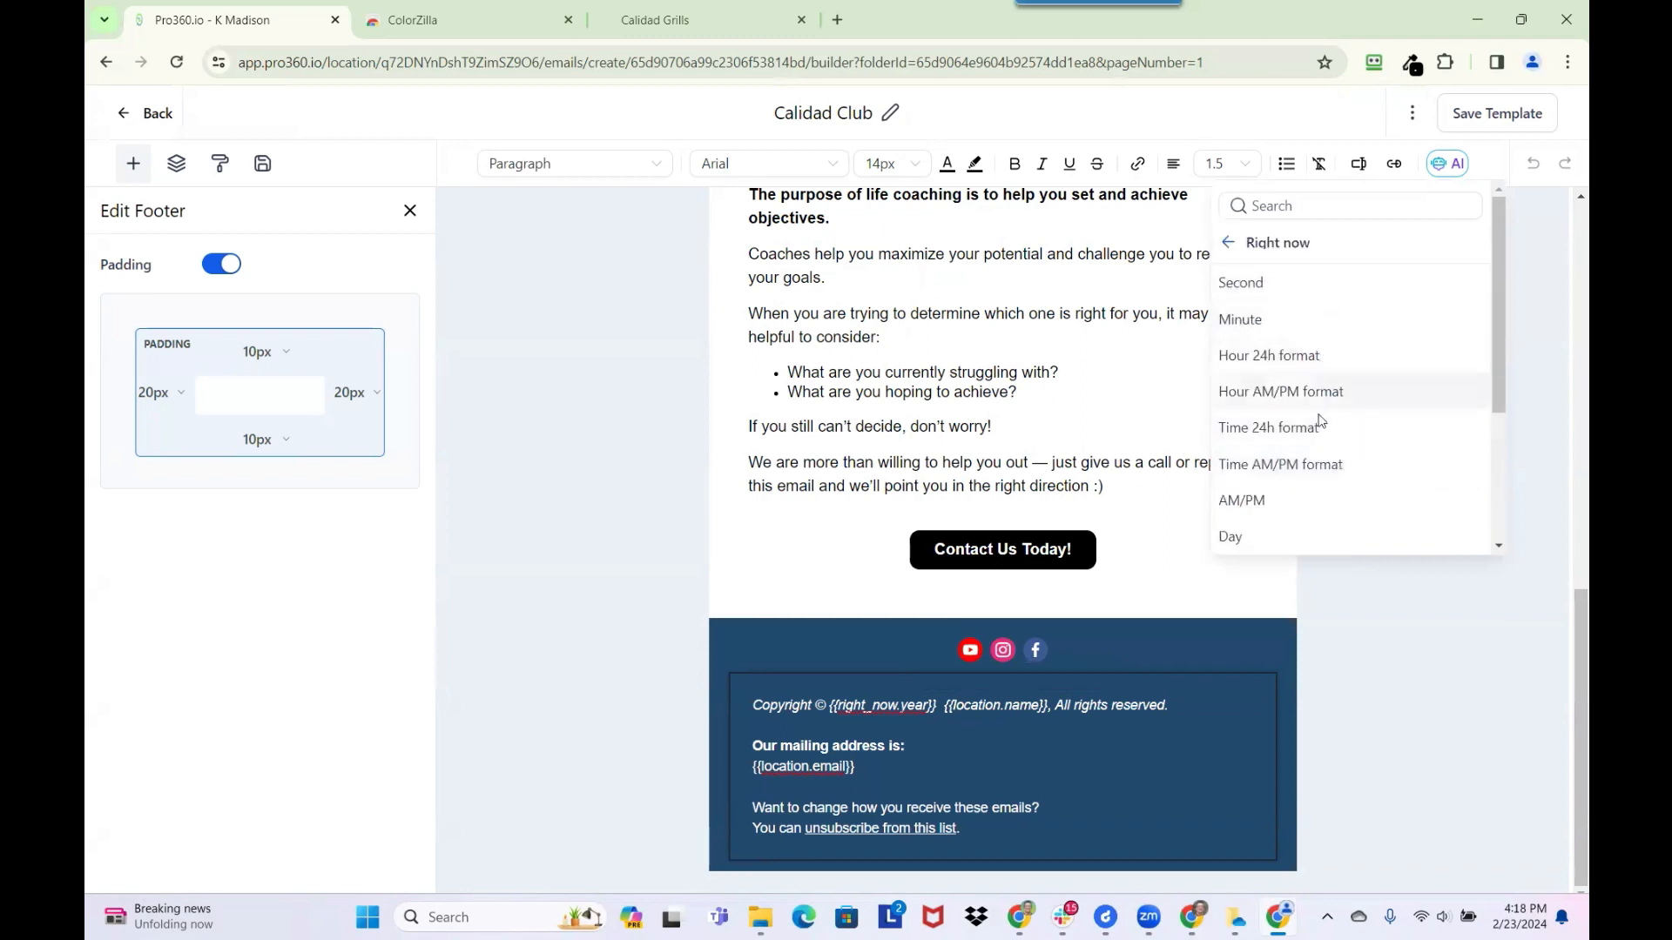
{"action": "scroll", "coordinate": [1321, 431], "scroll_direction": "down", "scroll_amount": 3}
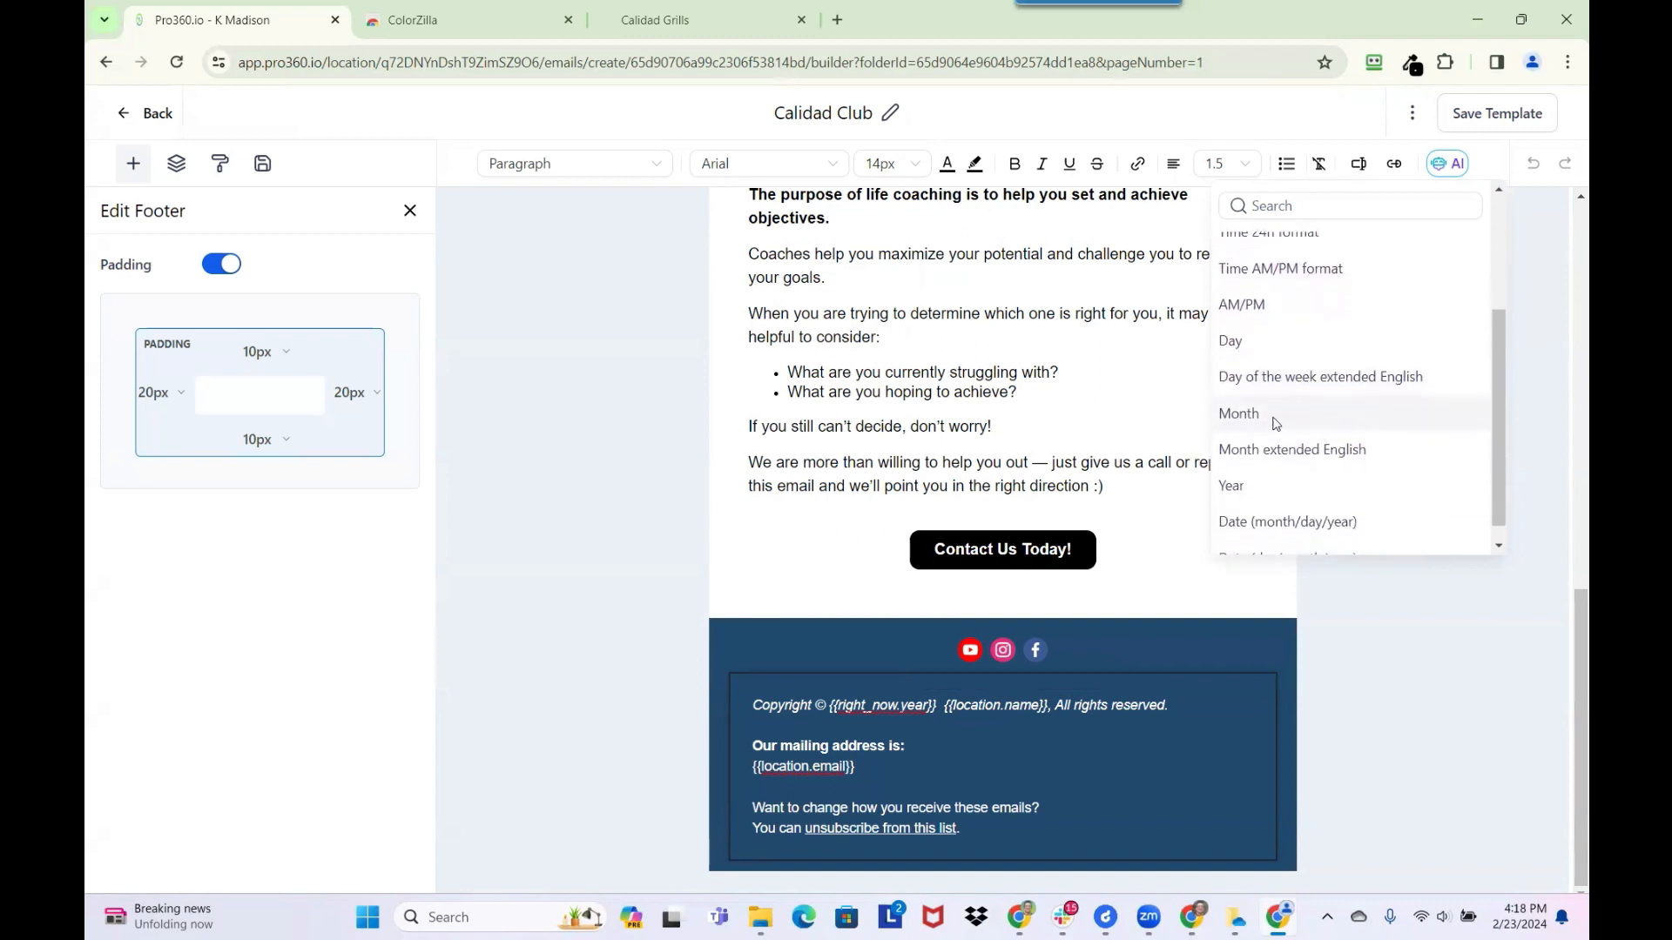
{"action": "left_click", "coordinate": [1262, 484]}
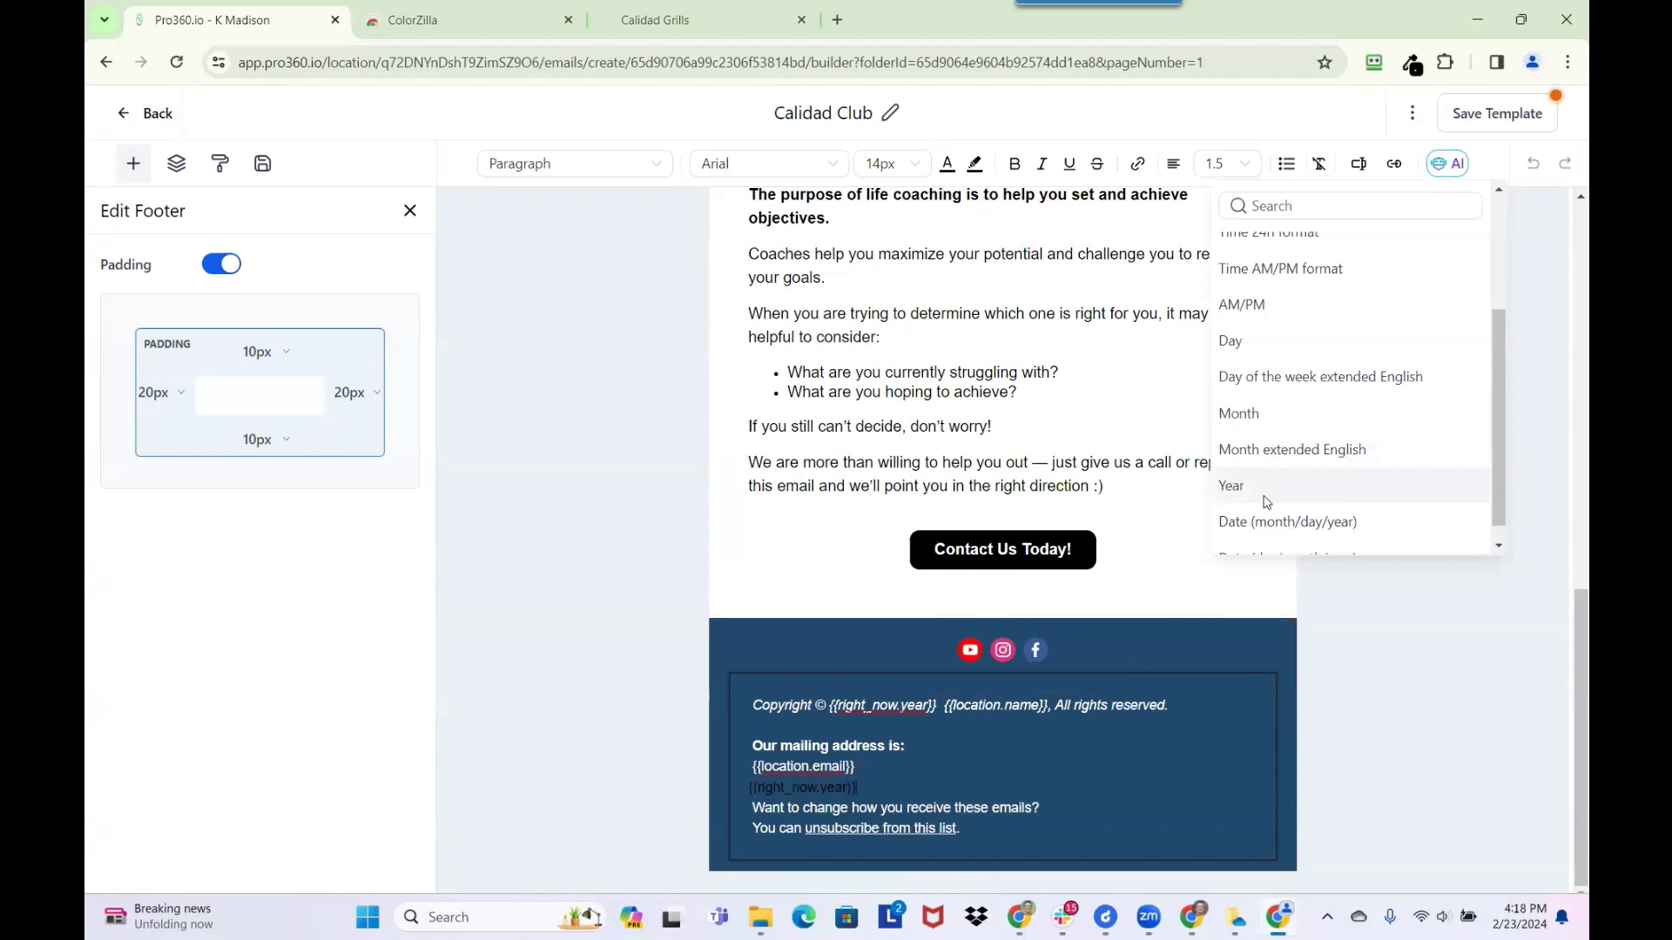
- Change the text color of the {{right_now.year}} line below {{location.email}} in the footer to white
{"action": "left_click", "coordinate": [835, 792]}
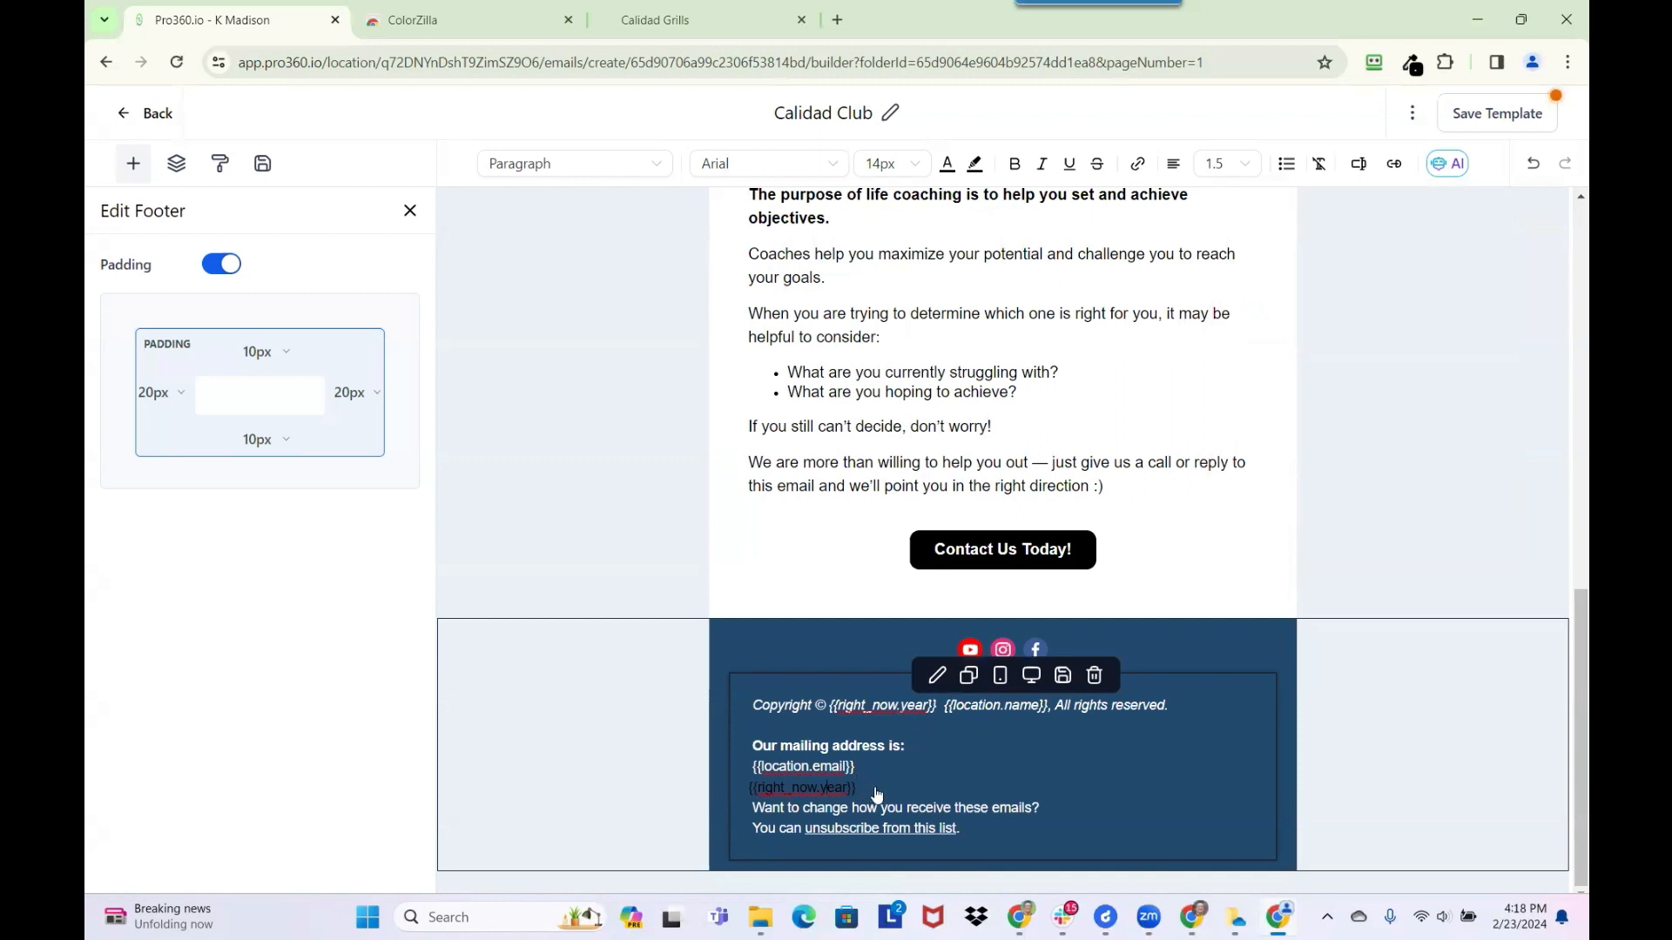
{"action": "left_click_drag", "start_coordinate": [873, 791], "coordinate": [743, 794]}
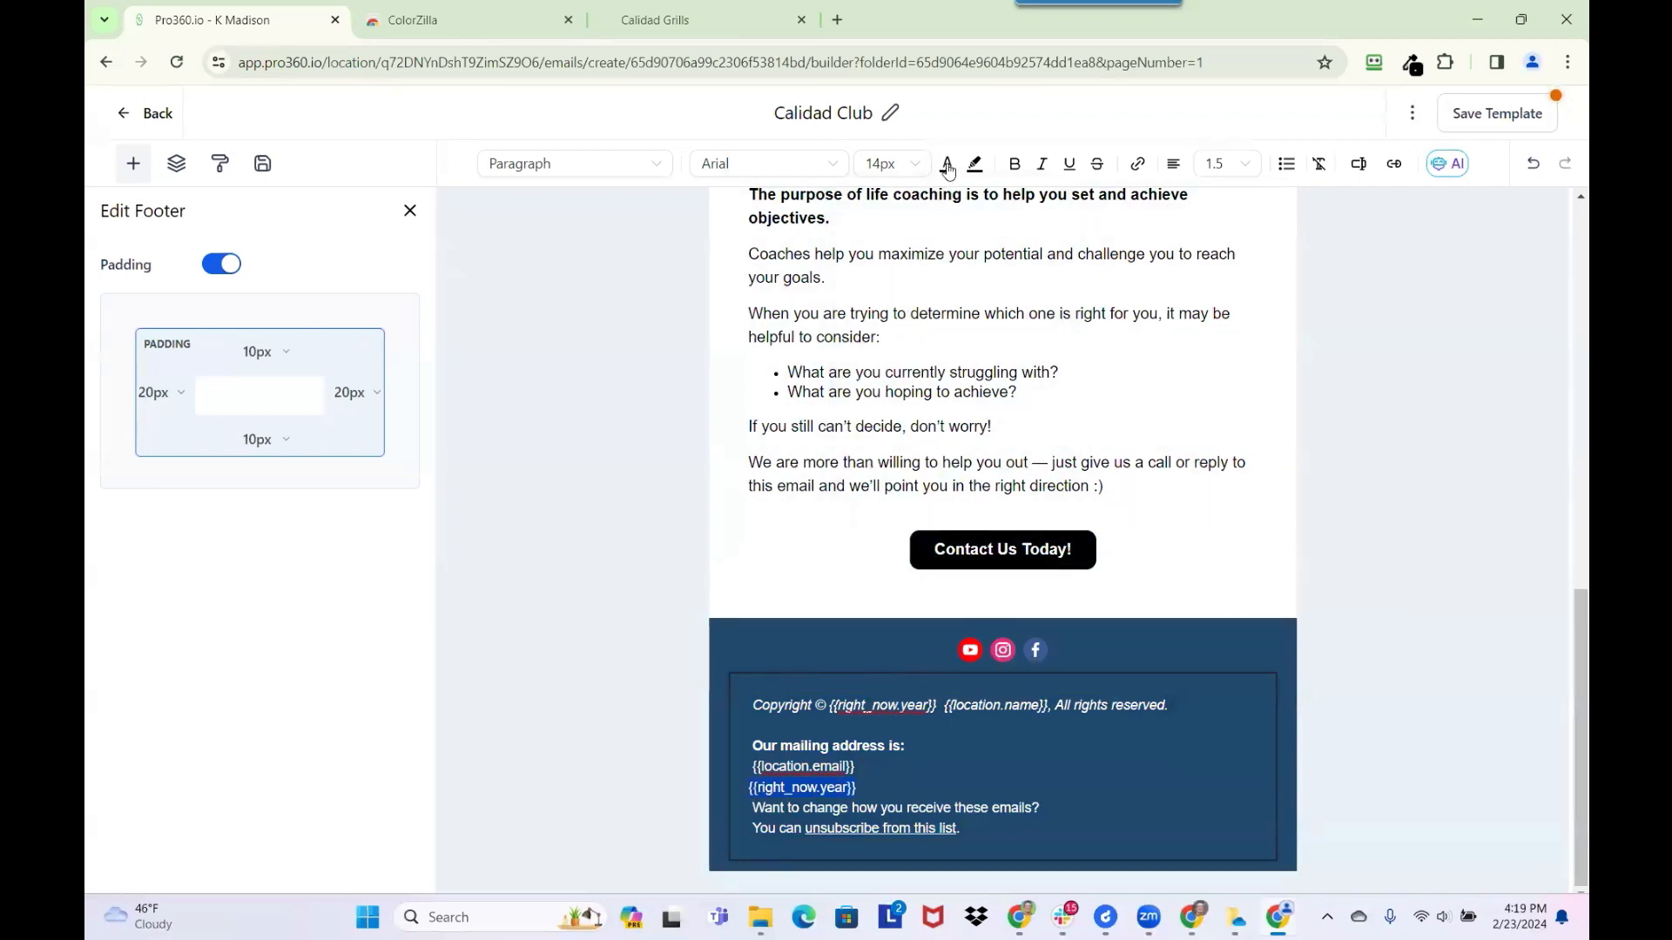
{"action": "left_click", "coordinate": [947, 162]}
{"action": "left_click", "coordinate": [953, 406]}
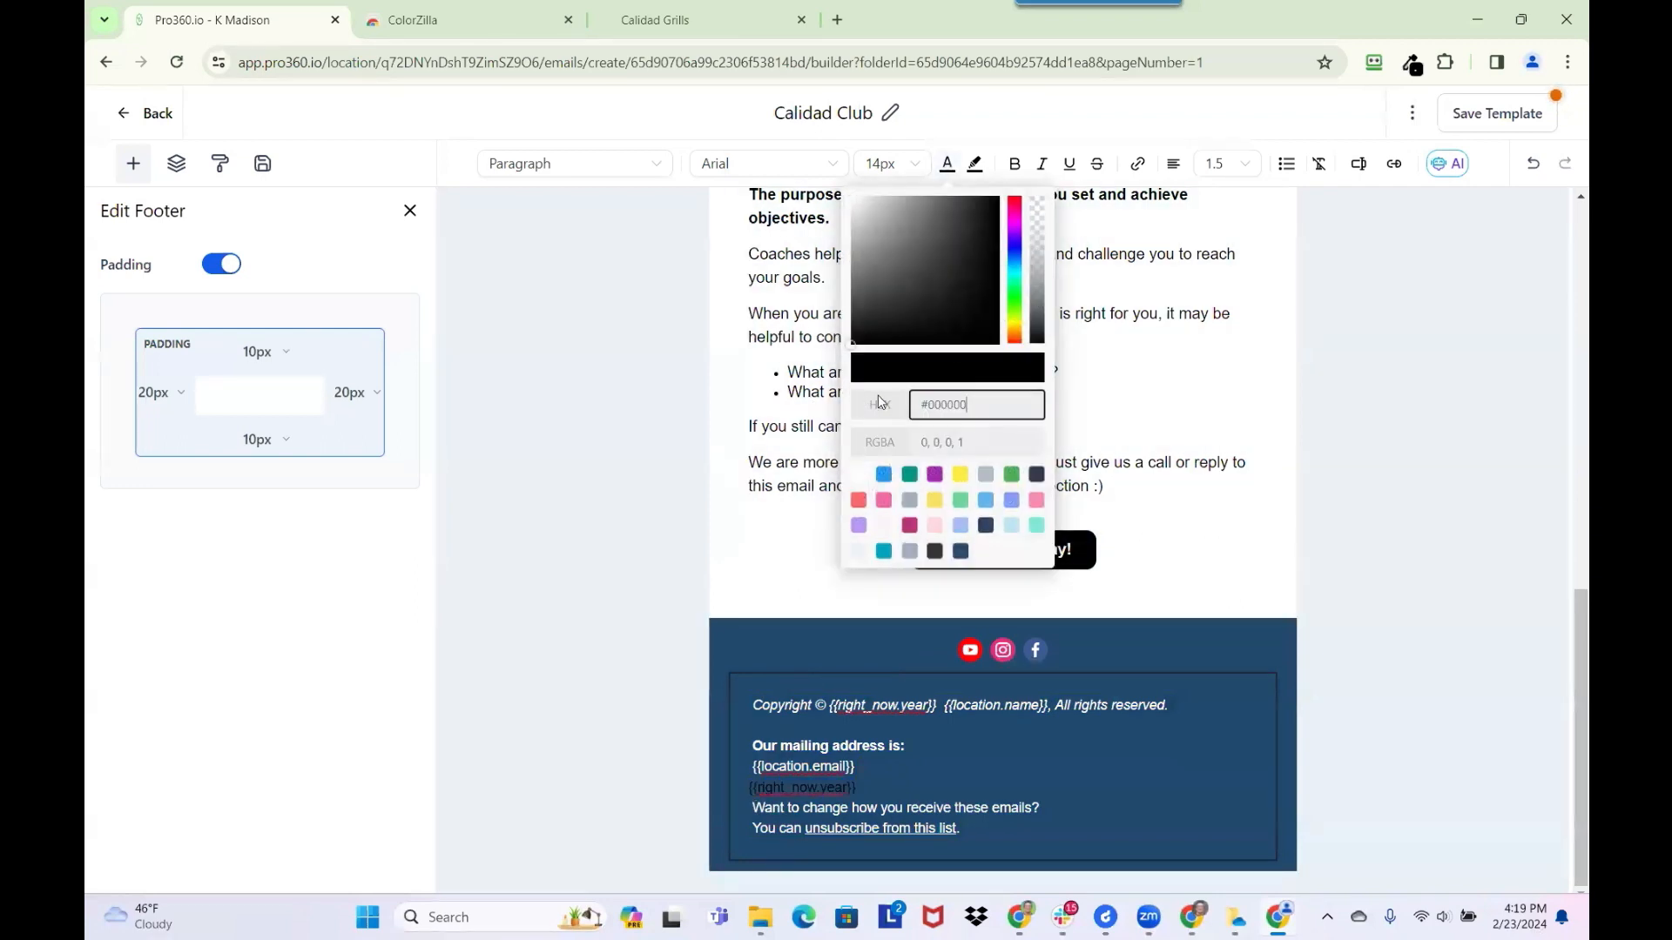
{"action": "triple_click", "coordinate": [961, 404]}
{"action": "left_click", "coordinate": [888, 787]}
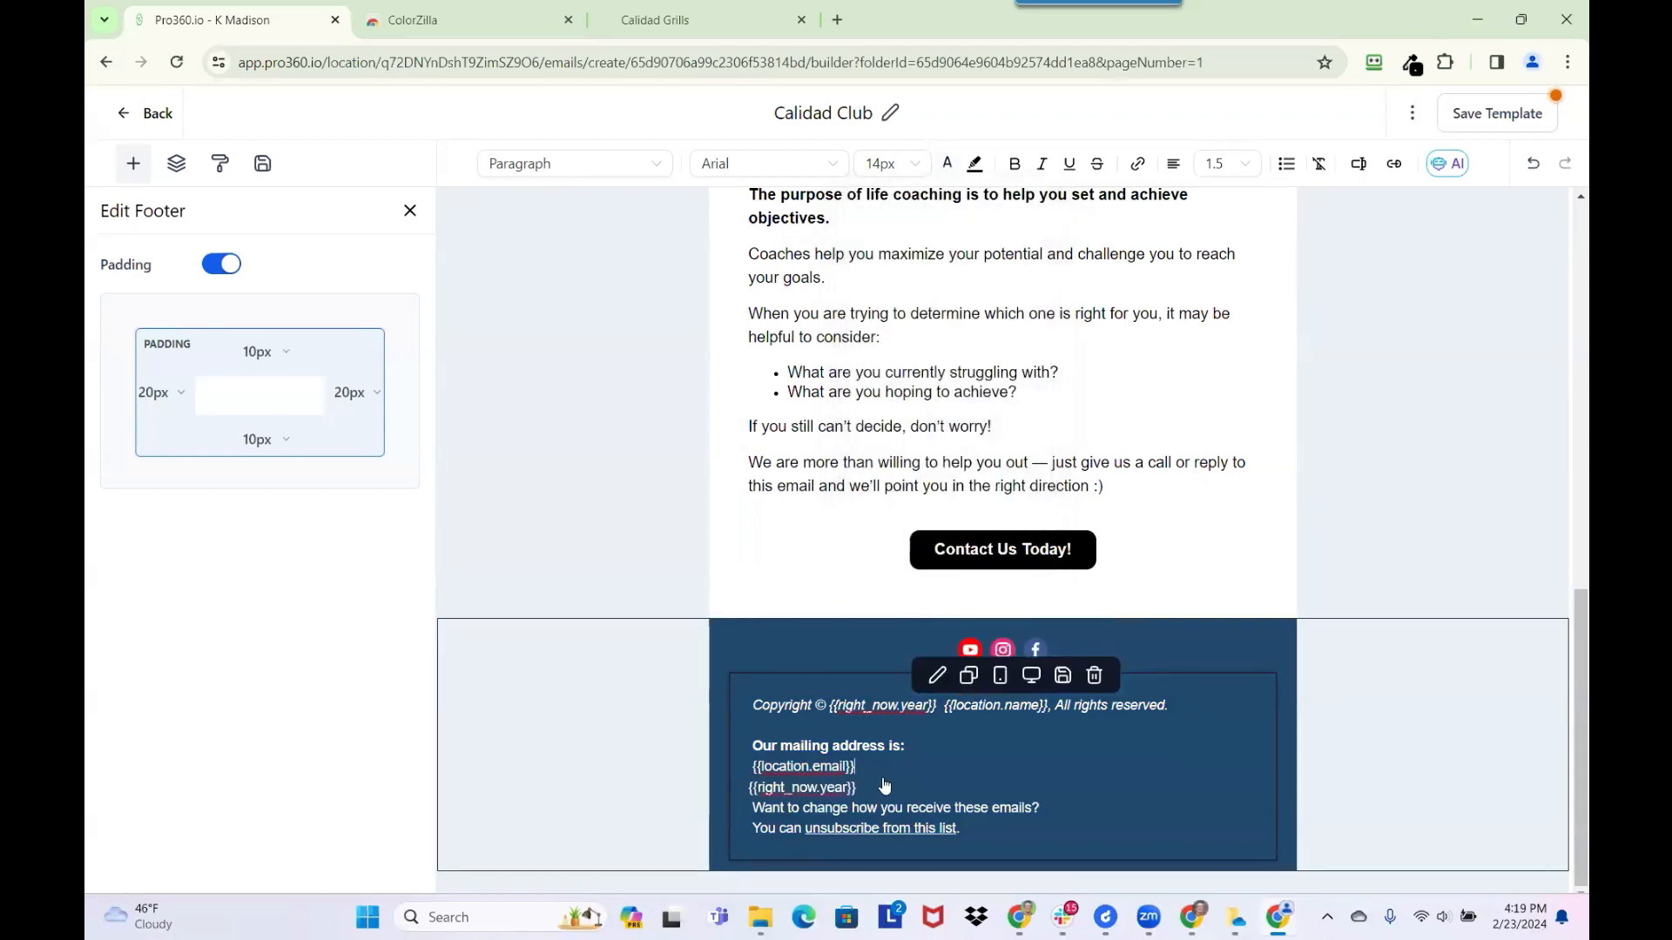
- Italicize the {{right_now.year}} line below {{location.email}} in the footer
{"action": "triple_click", "coordinate": [876, 790]}
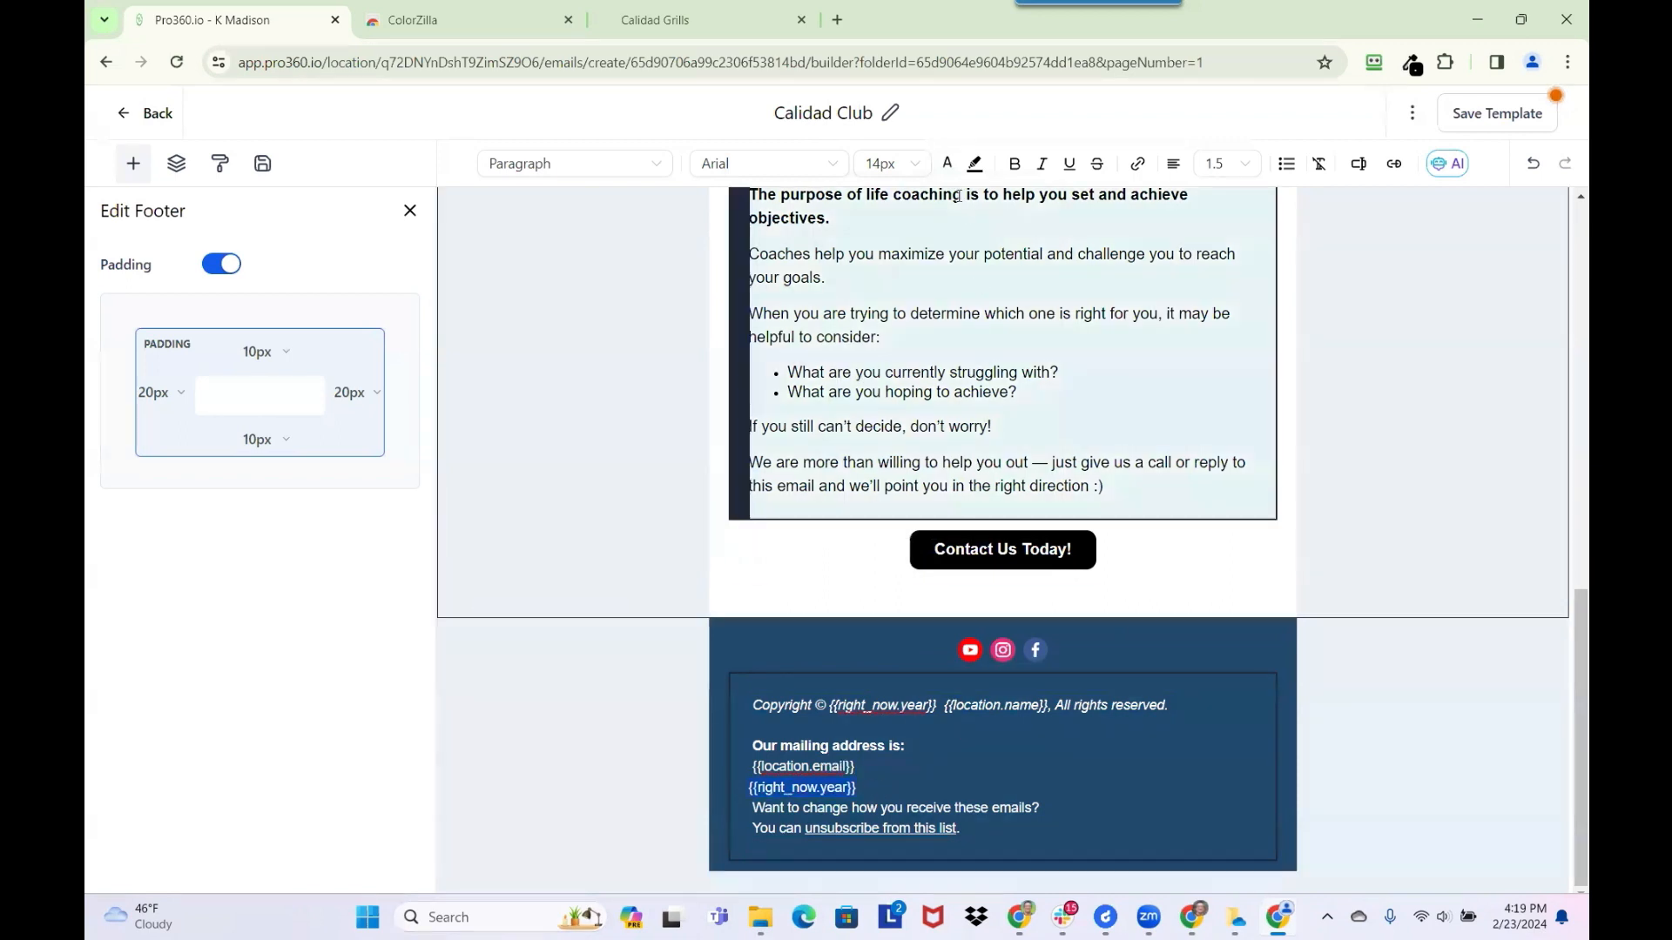
{"action": "left_click", "coordinate": [1044, 168]}
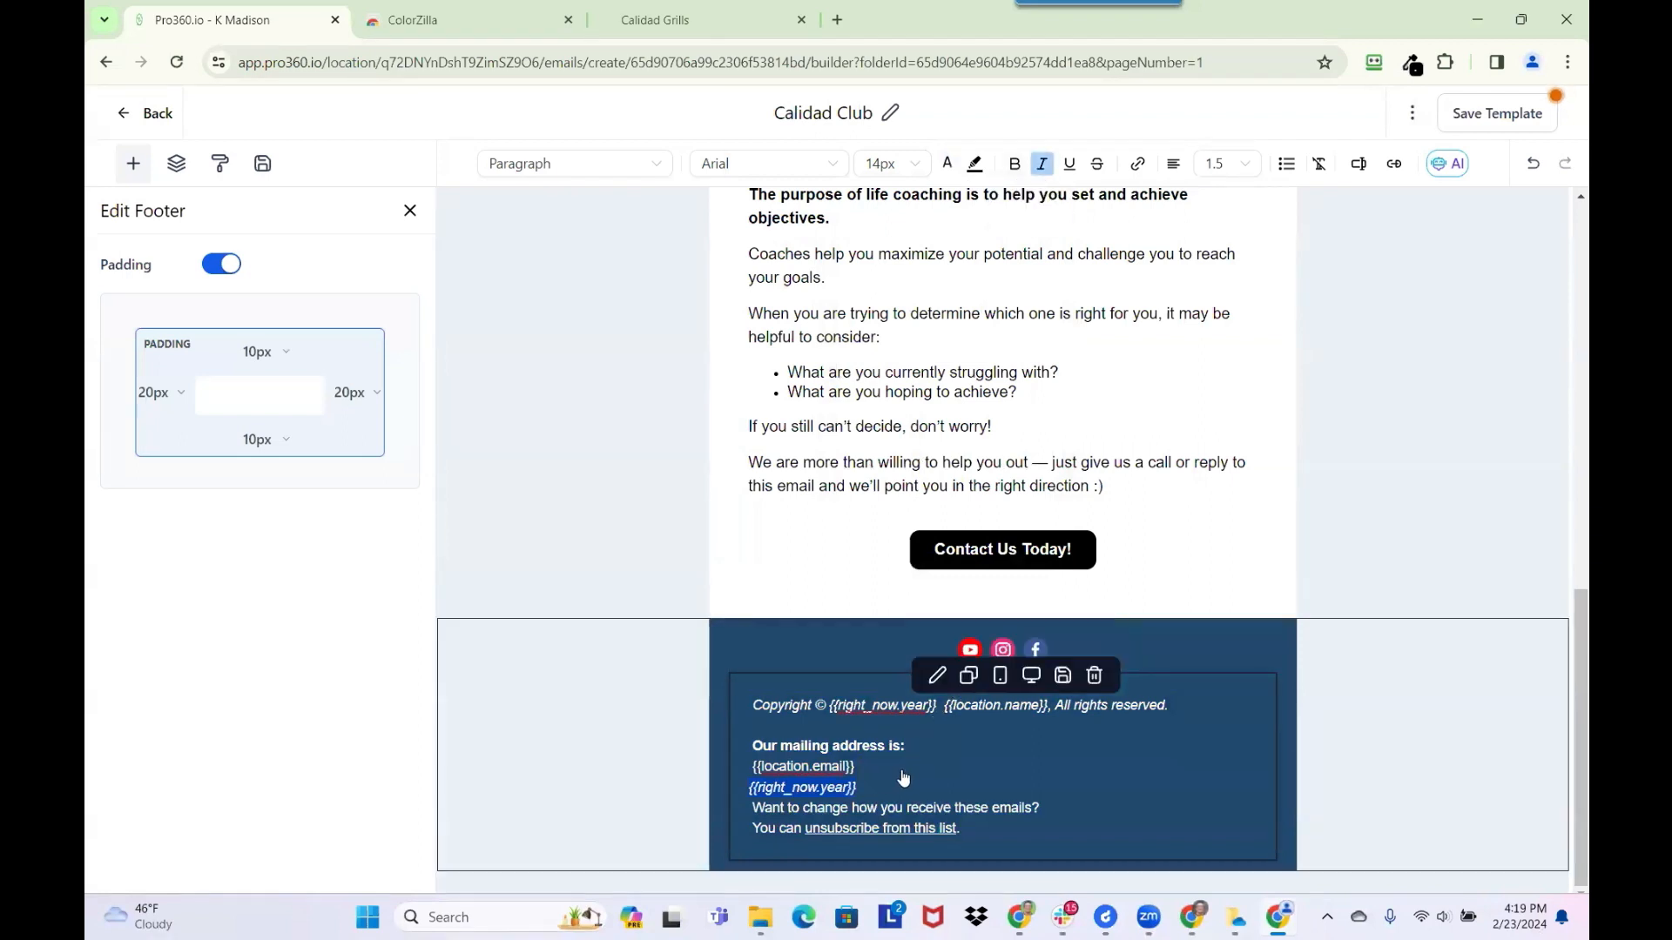
{"action": "left_click", "coordinate": [882, 793]}
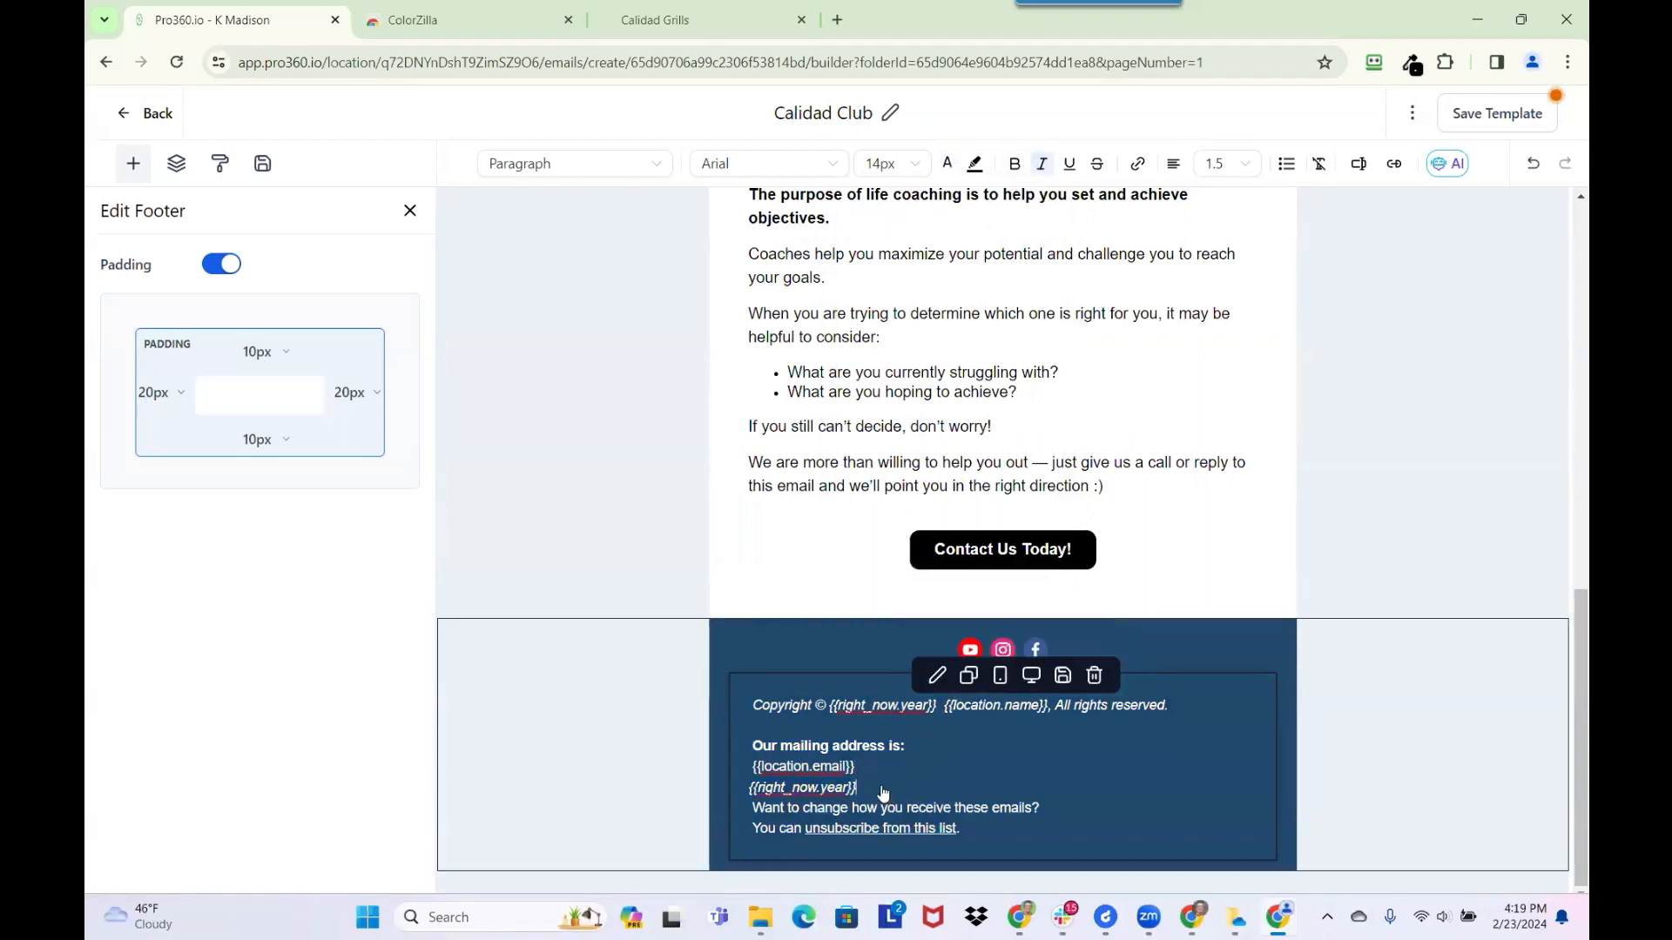
- Remove the extra space between {{right_now.year}} and {{location.name}} in the footer's copyright line
{"action": "left_click_drag", "start_coordinate": [864, 794], "coordinate": [749, 795]}
{"action": "left_click", "coordinate": [939, 708]}
{"action": "key", "text": "BackSpace"}
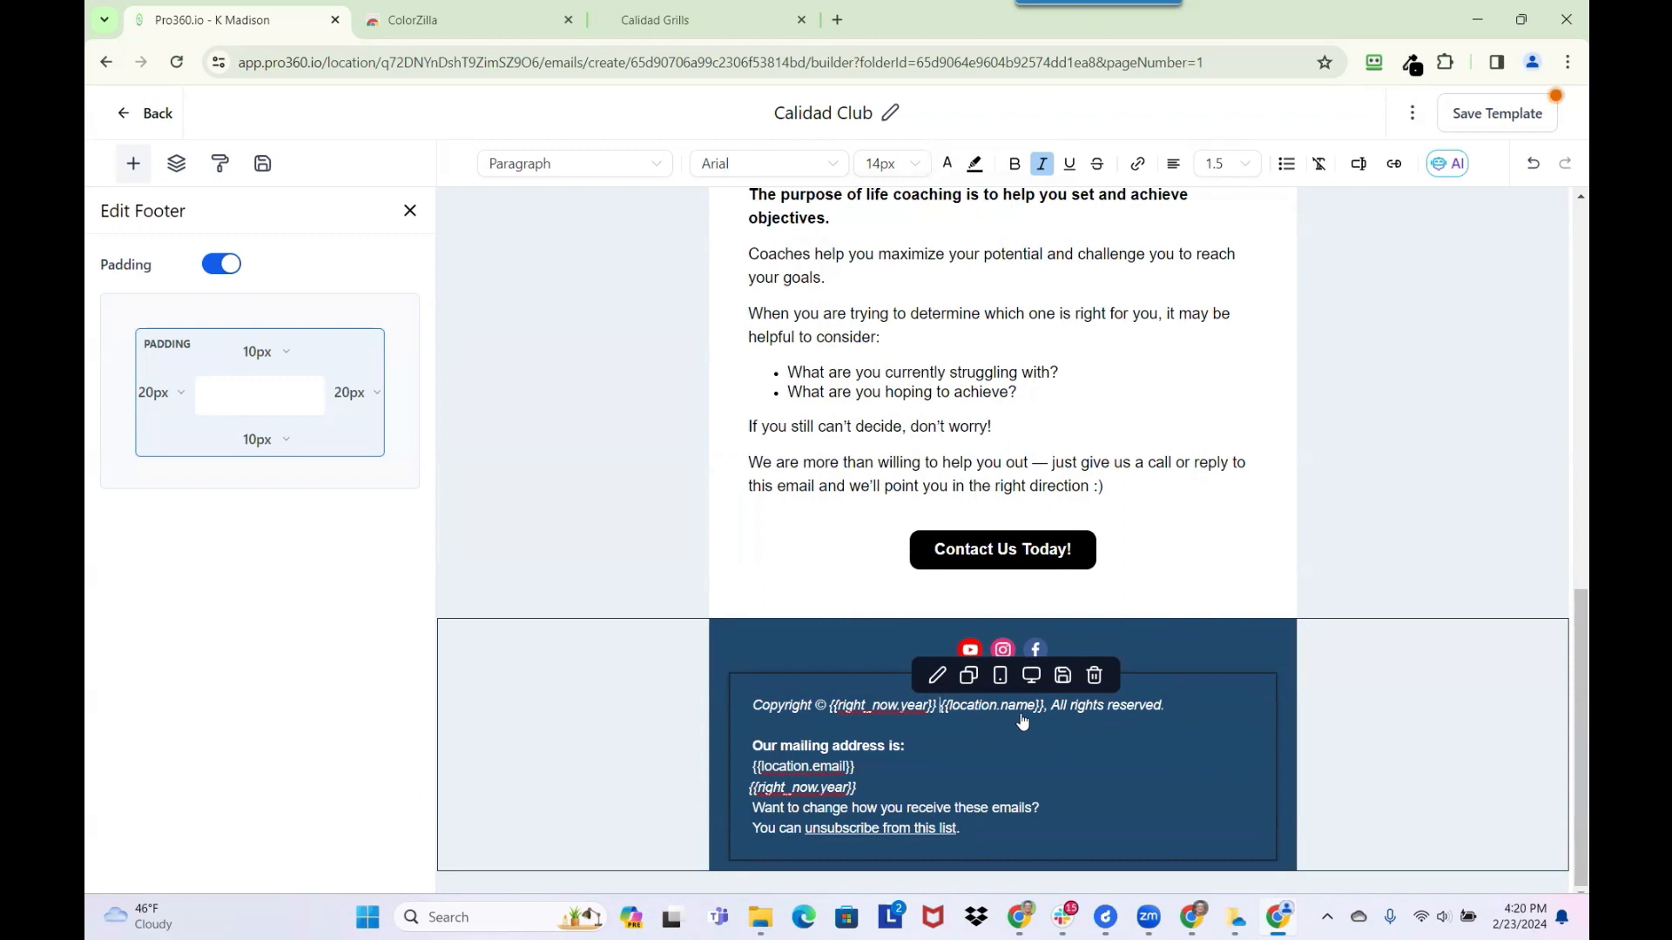
- Insert the Account Name custom value beside {{location.name}} in the copyright line and undo that insertion
{"action": "left_click", "coordinate": [1357, 165]}
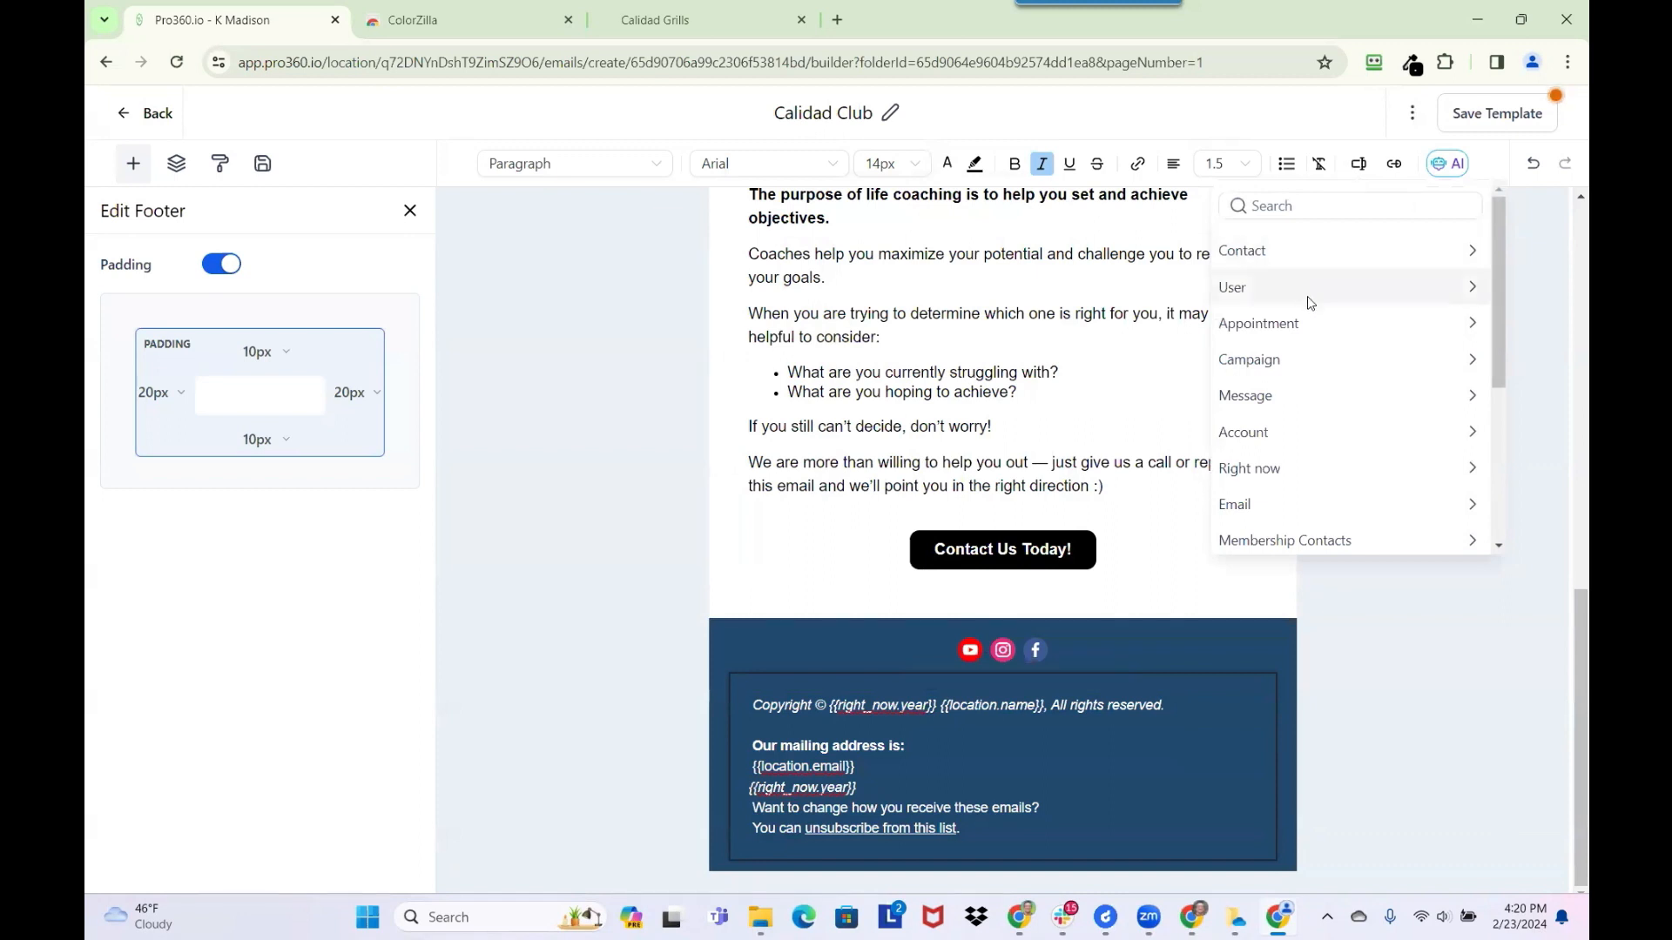
{"action": "left_click", "coordinate": [1261, 433]}
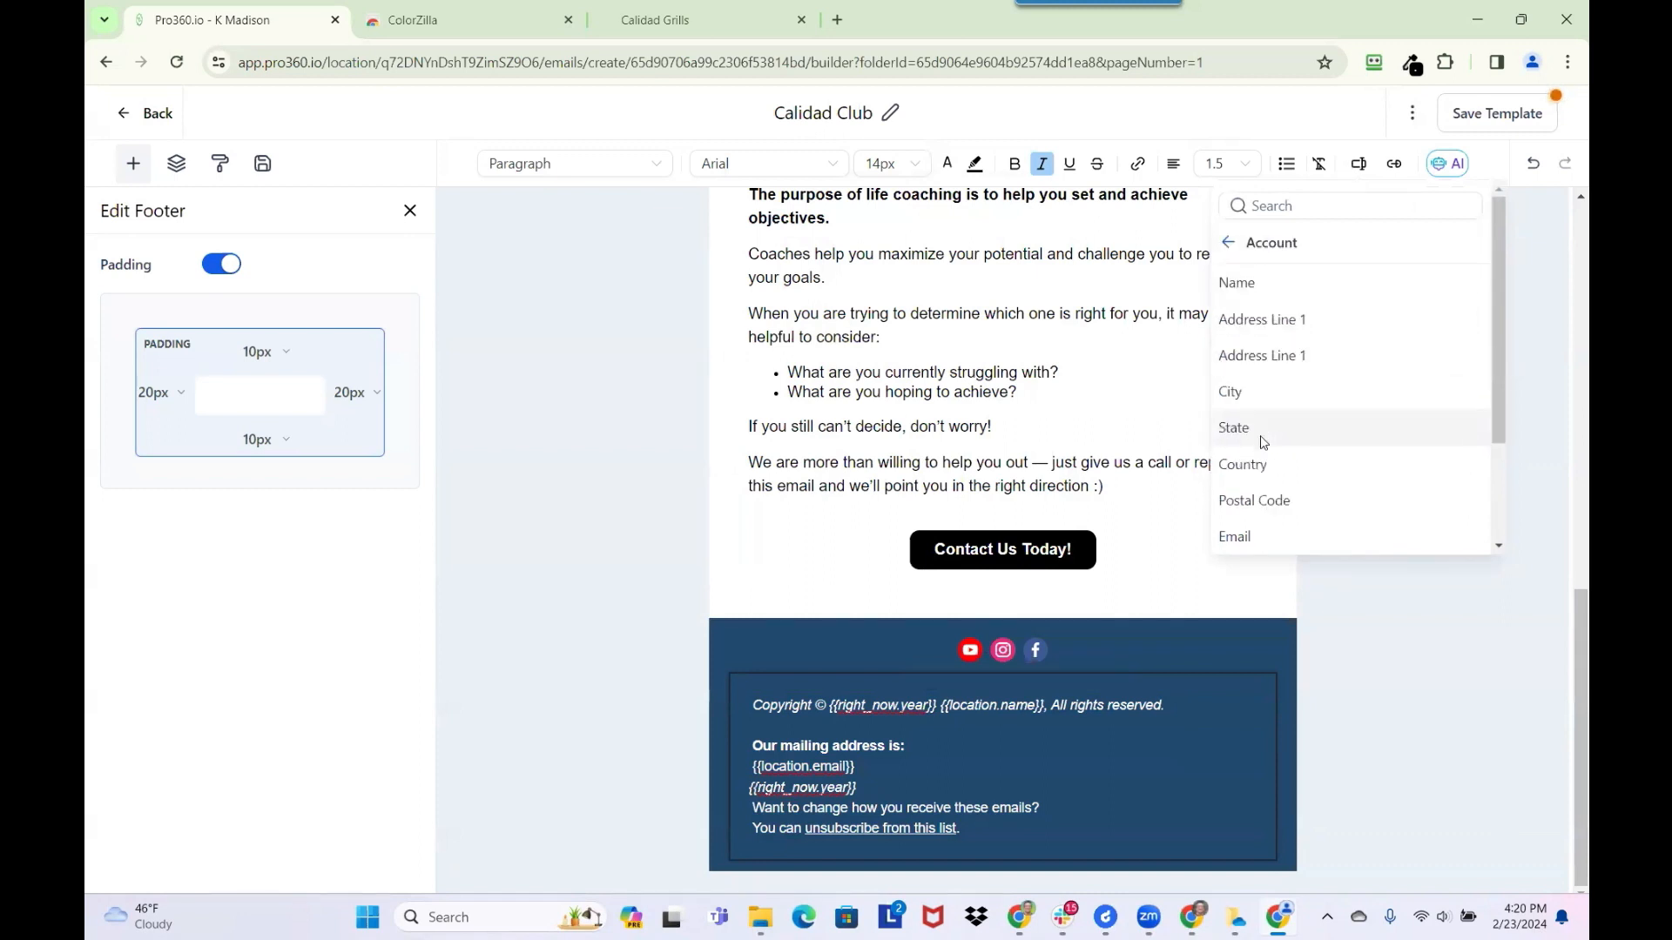
{"action": "left_click", "coordinate": [1276, 292]}
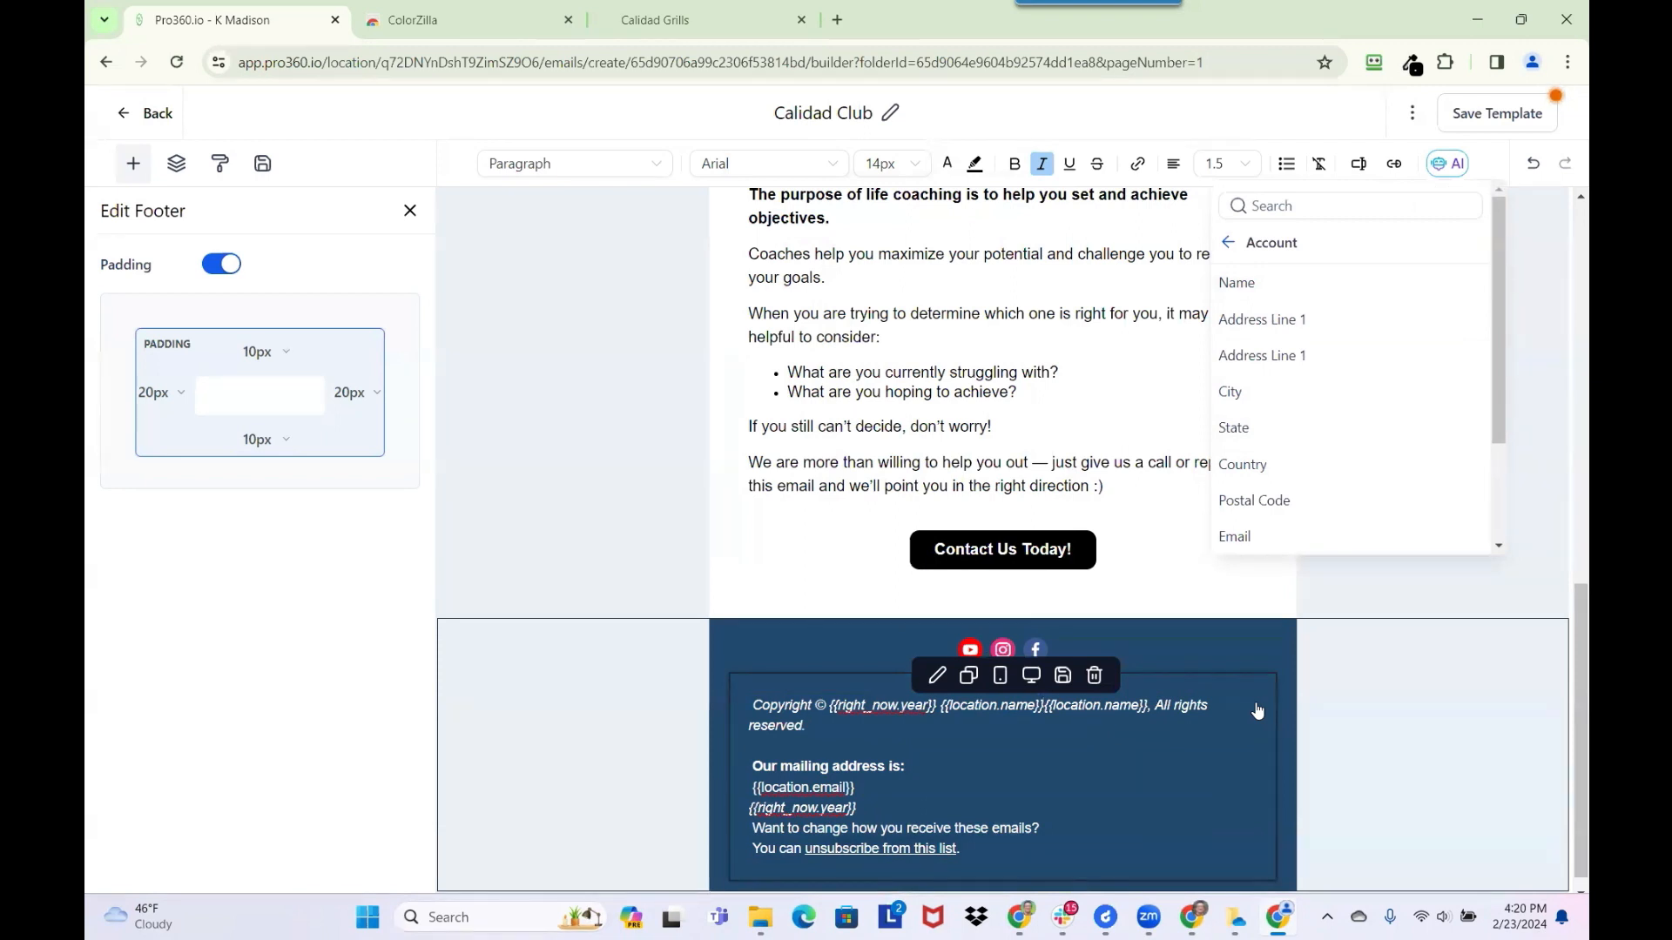
{"action": "key", "text": "ctrl+z"}
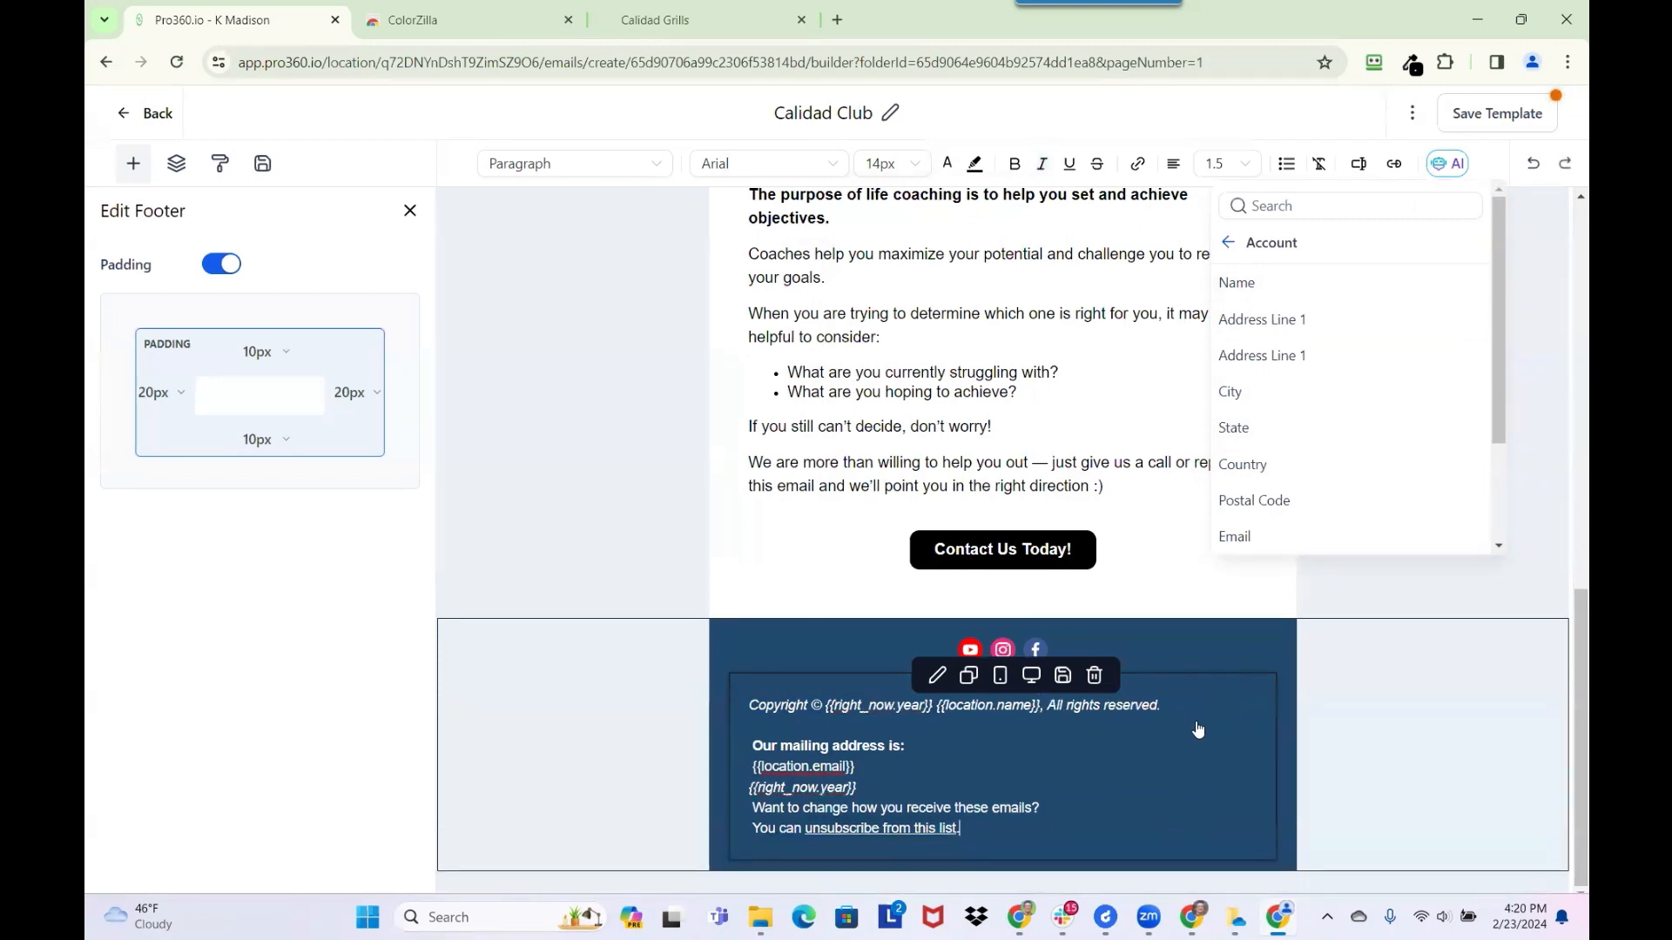
- Delete the {{right_now.year}} and {{location.email}} values from the lines under "Our mailing address is:" in the footer
{"action": "left_click", "coordinate": [876, 789]}
{"action": "key", "text": "BackSpace"}
{"action": "key", "text": "BackSpace"}
{"action": "key", "text": "BackSpace"}
{"action": "key", "text": "BackSpace"}
{"action": "key", "text": "BackSpace"}
{"action": "key", "text": "BackSpace"}
{"action": "key", "text": "BackSpace"}
{"action": "key", "text": "BackSpace"}
{"action": "key", "text": "BackSpace"}
{"action": "key", "text": "BackSpace"}
{"action": "key", "text": "BackSpace"}
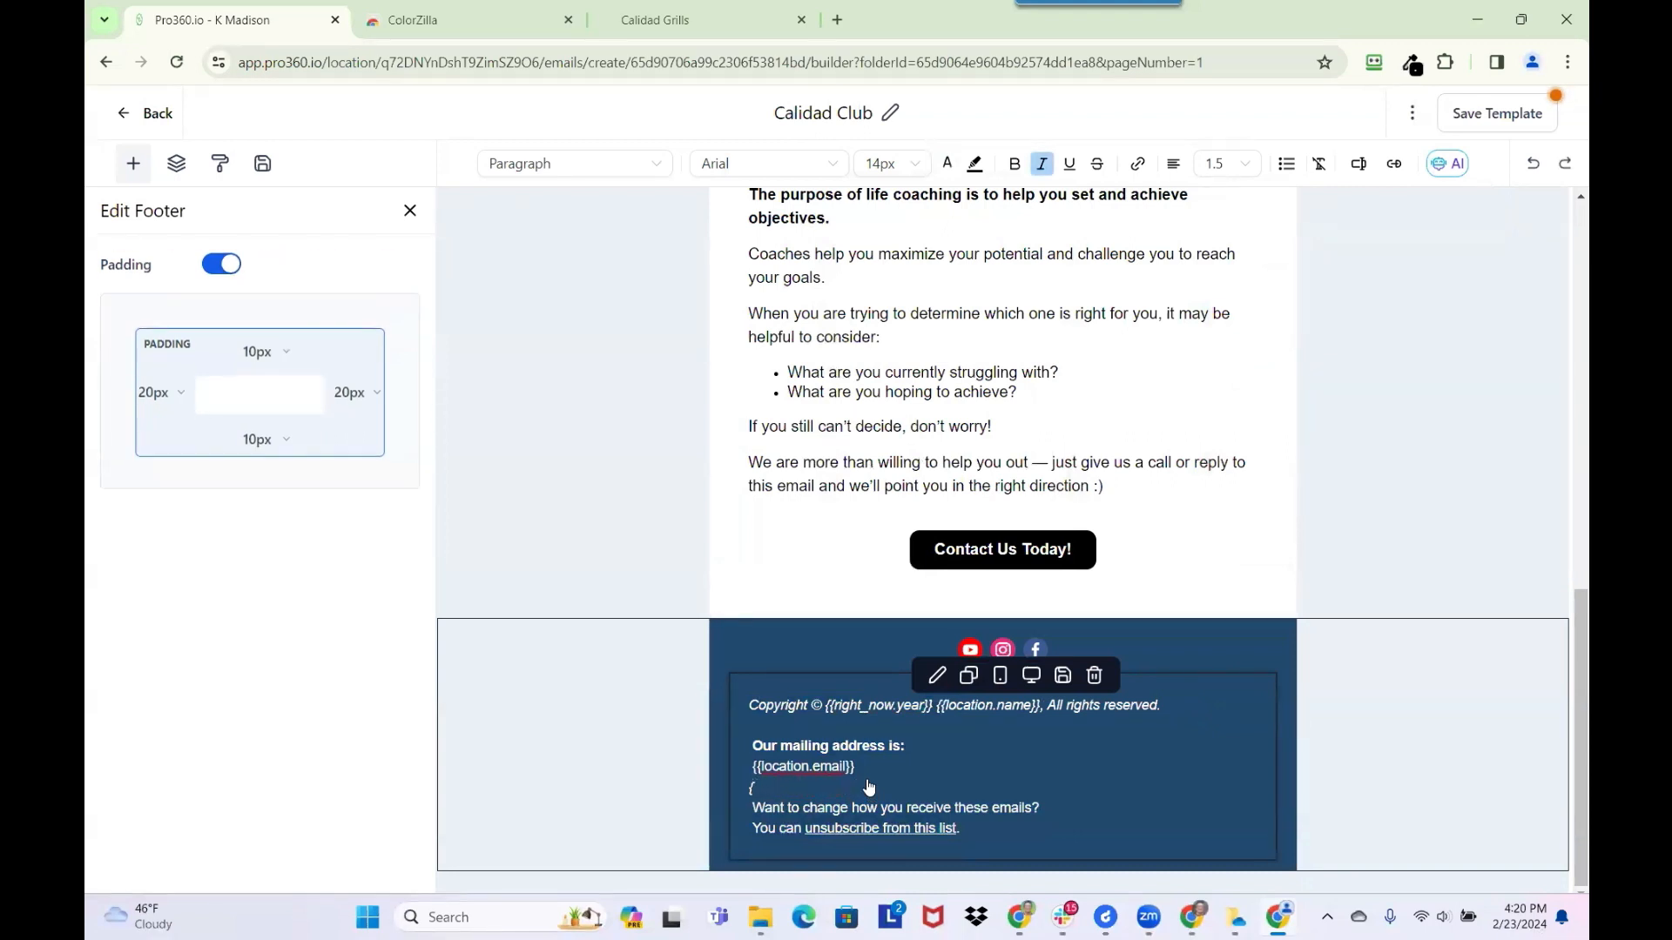
{"action": "key", "text": "Up"}
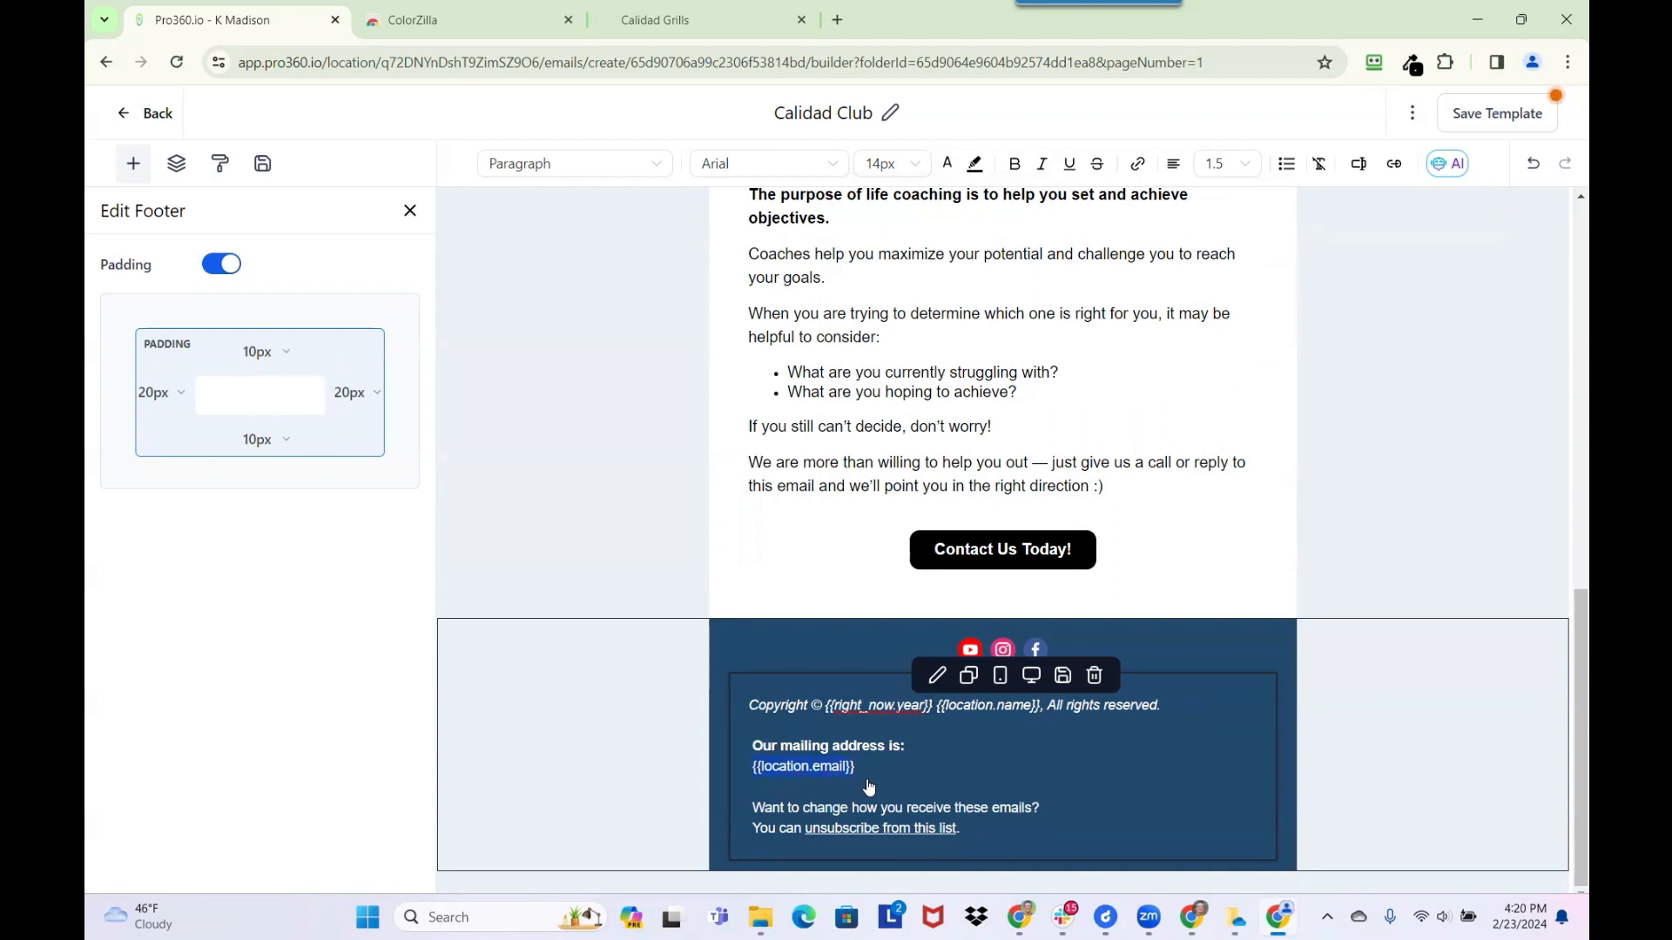
{"action": "key", "text": "BackSpace"}
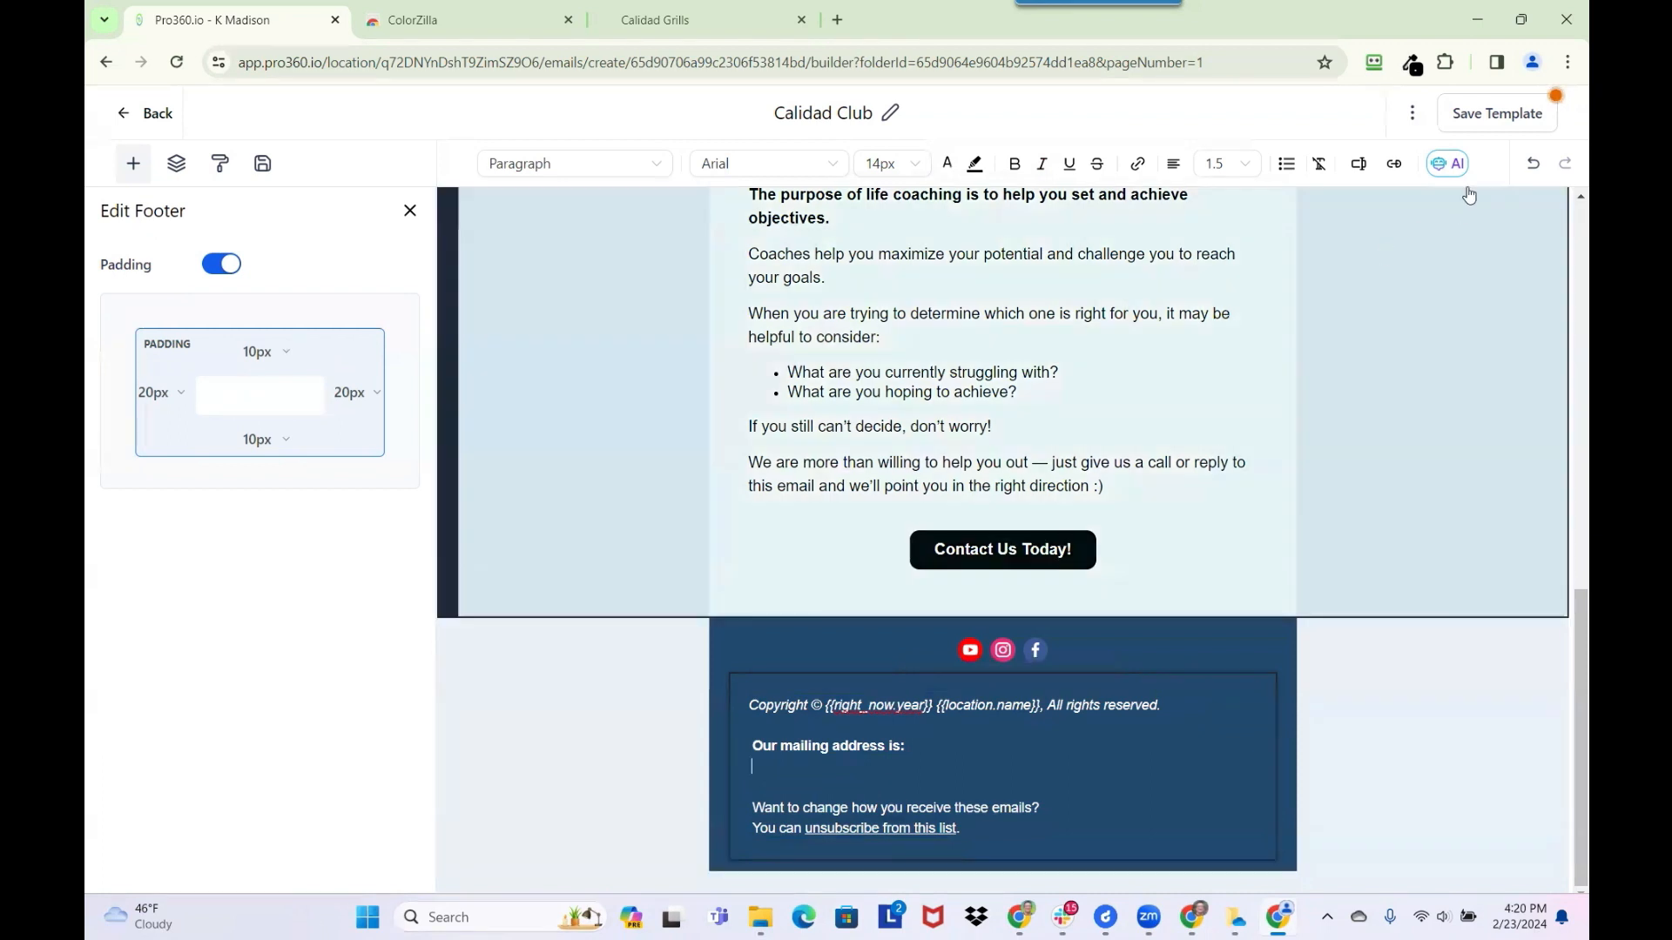
- Insert the Account values Address Line 1, City, State and Postal Code under "Our mailing address is:", with a comma after the city
{"action": "left_click", "coordinate": [1394, 164]}
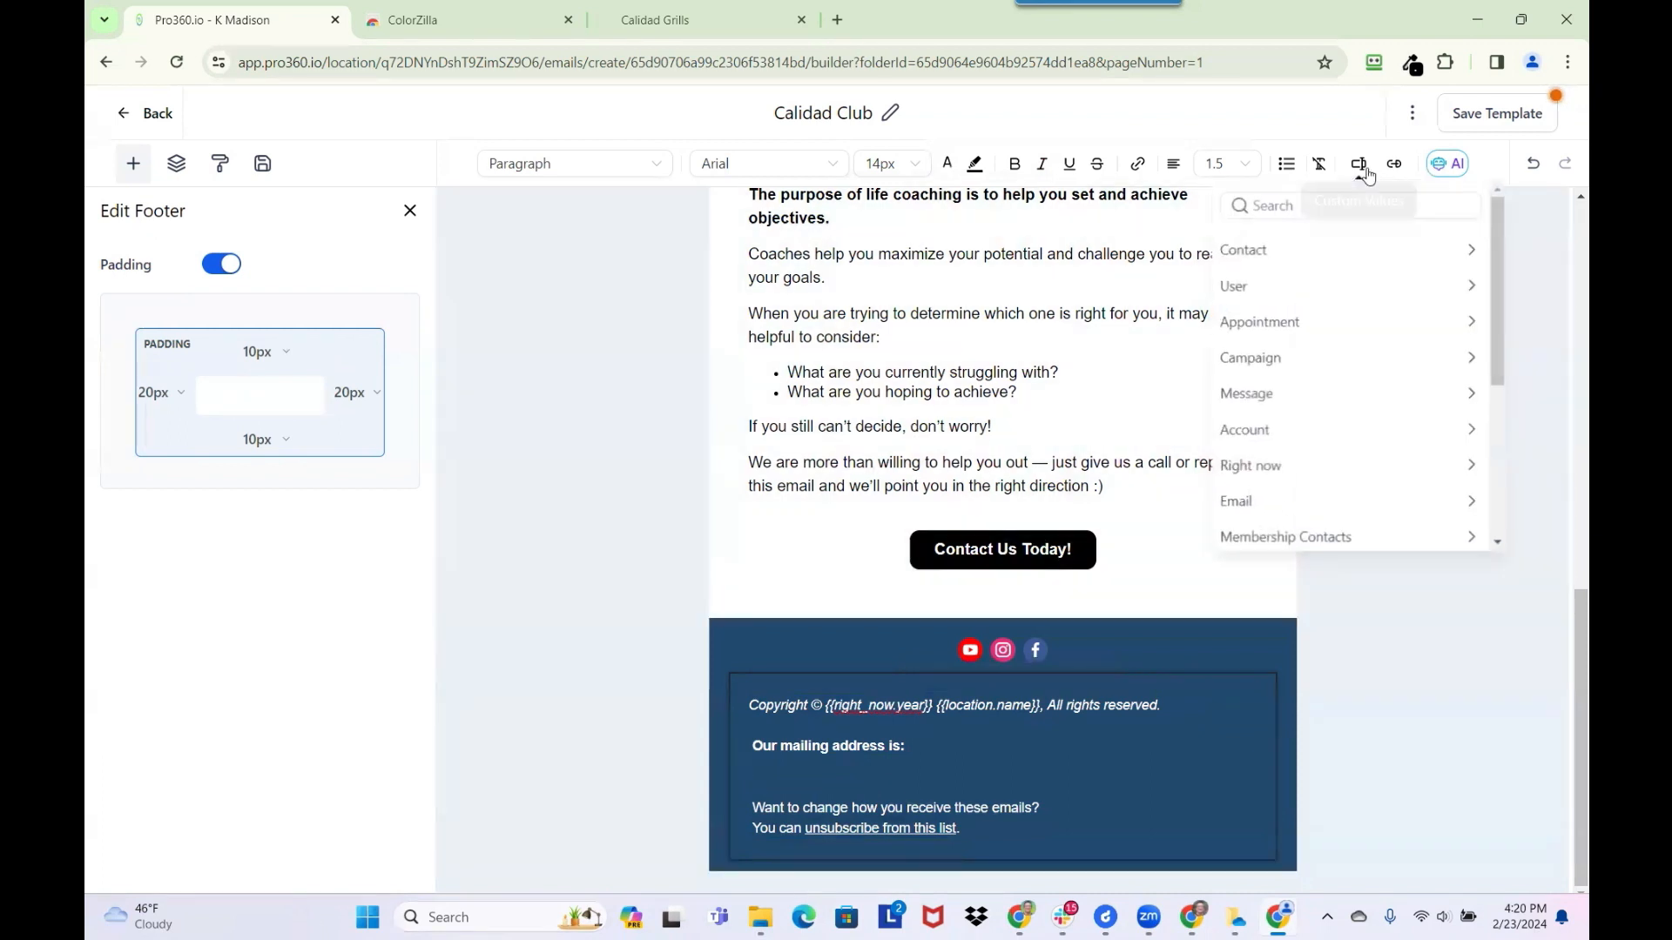
{"action": "left_click", "coordinate": [1306, 432]}
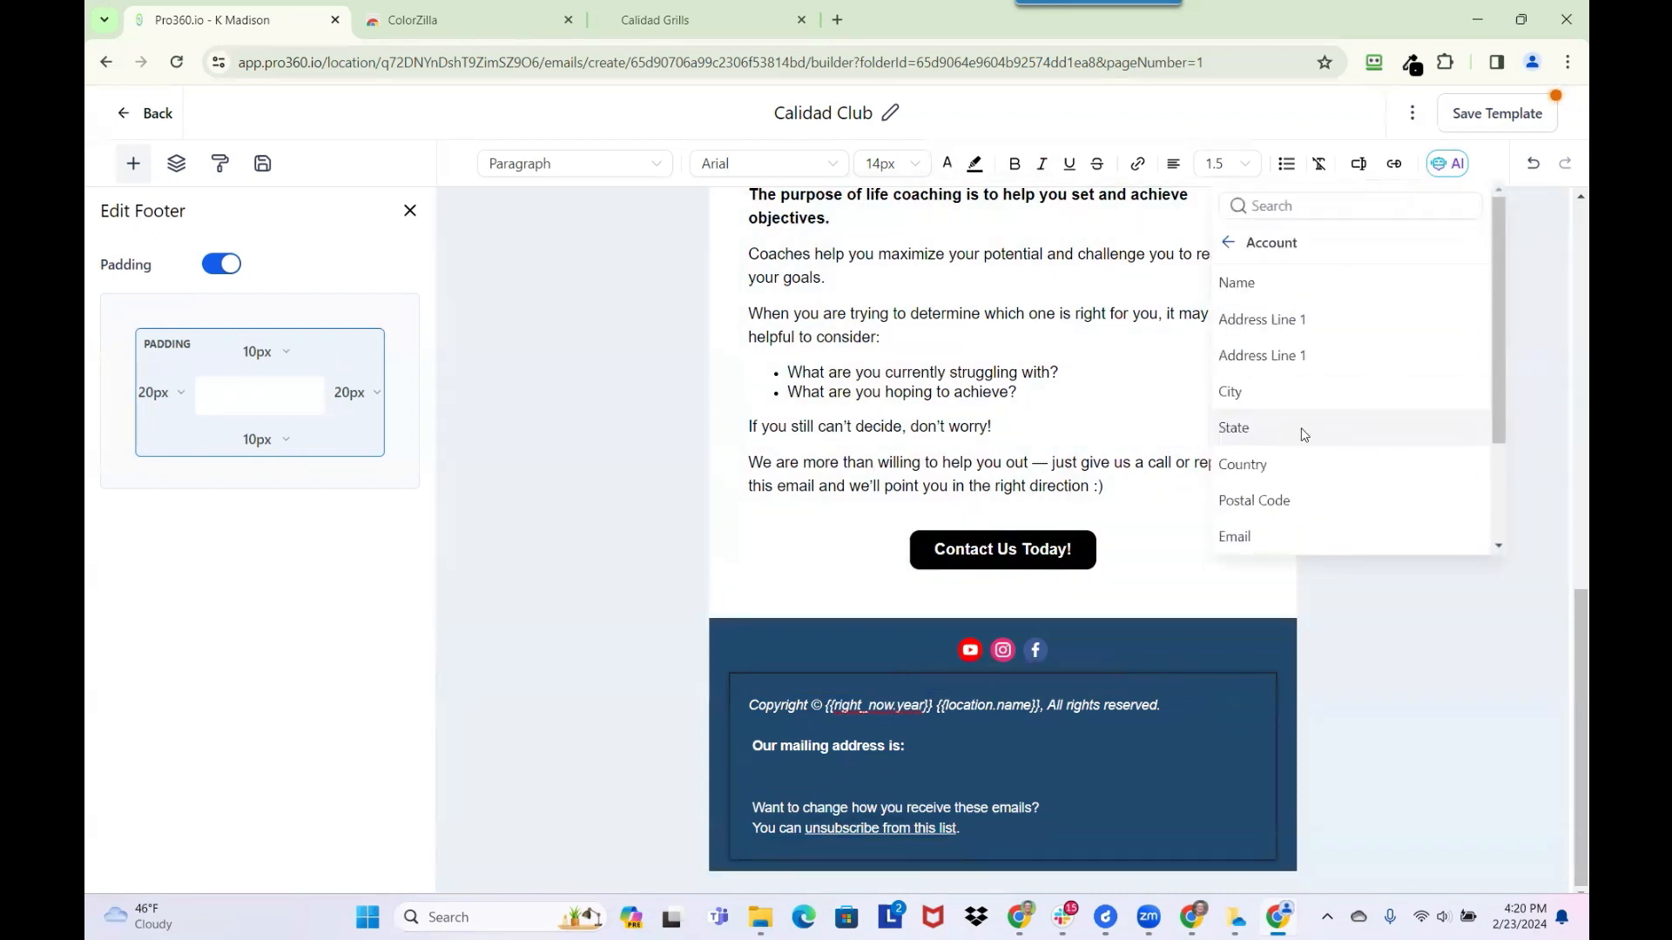
{"action": "left_click", "coordinate": [1350, 321]}
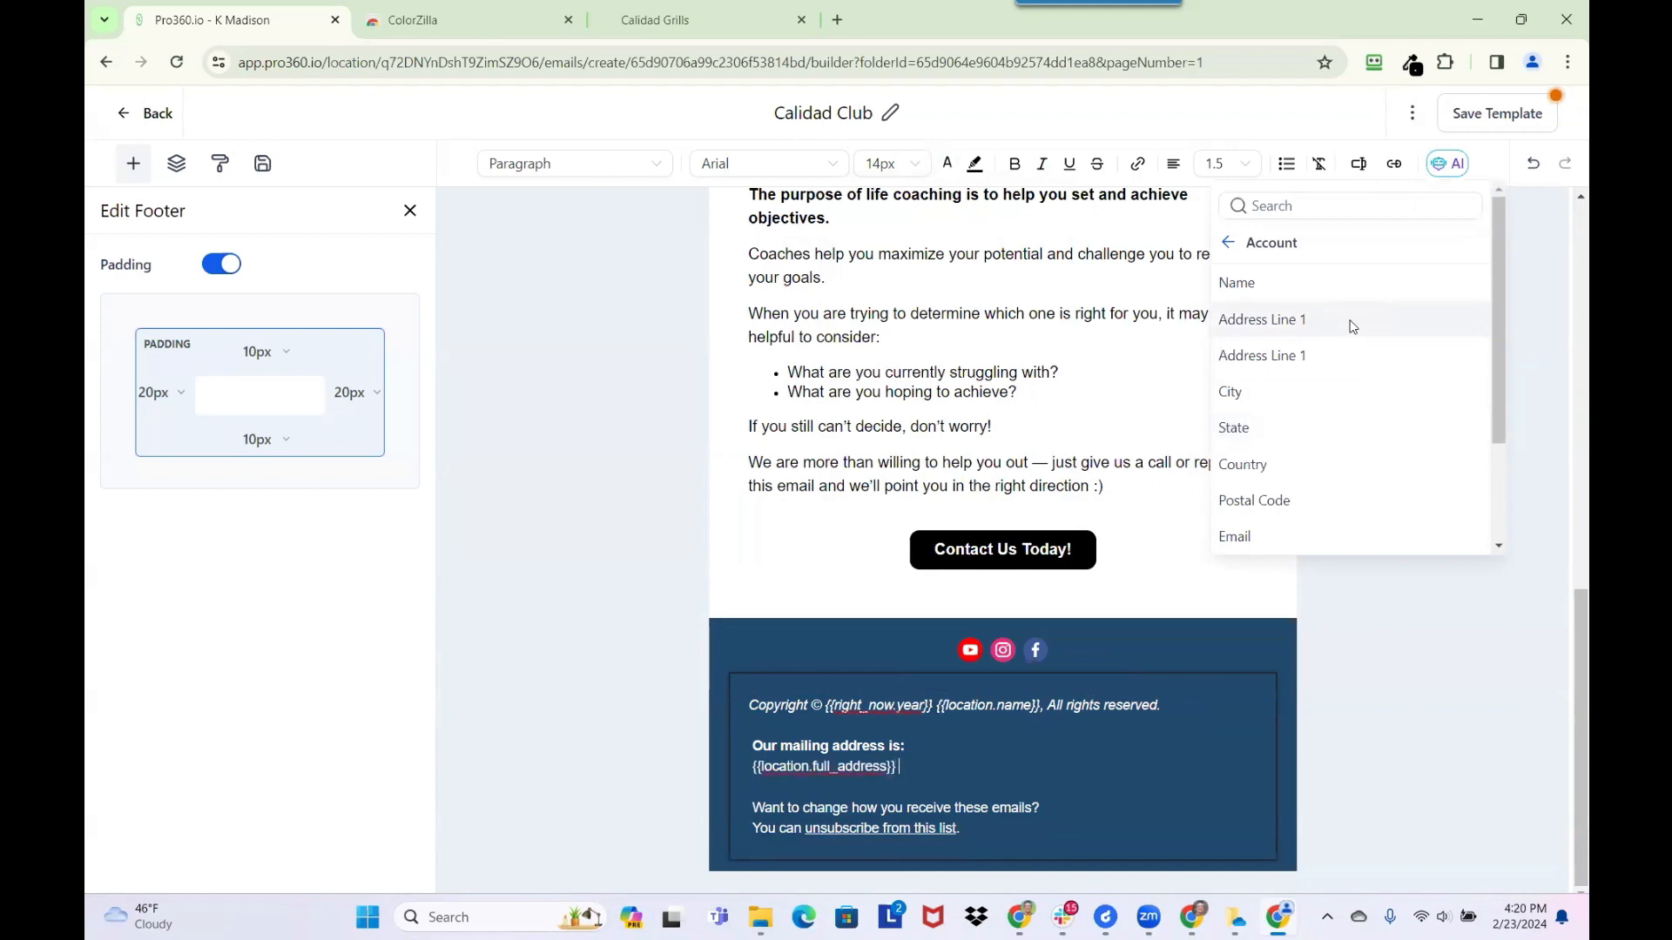
{"action": "left_click", "coordinate": [1303, 401]}
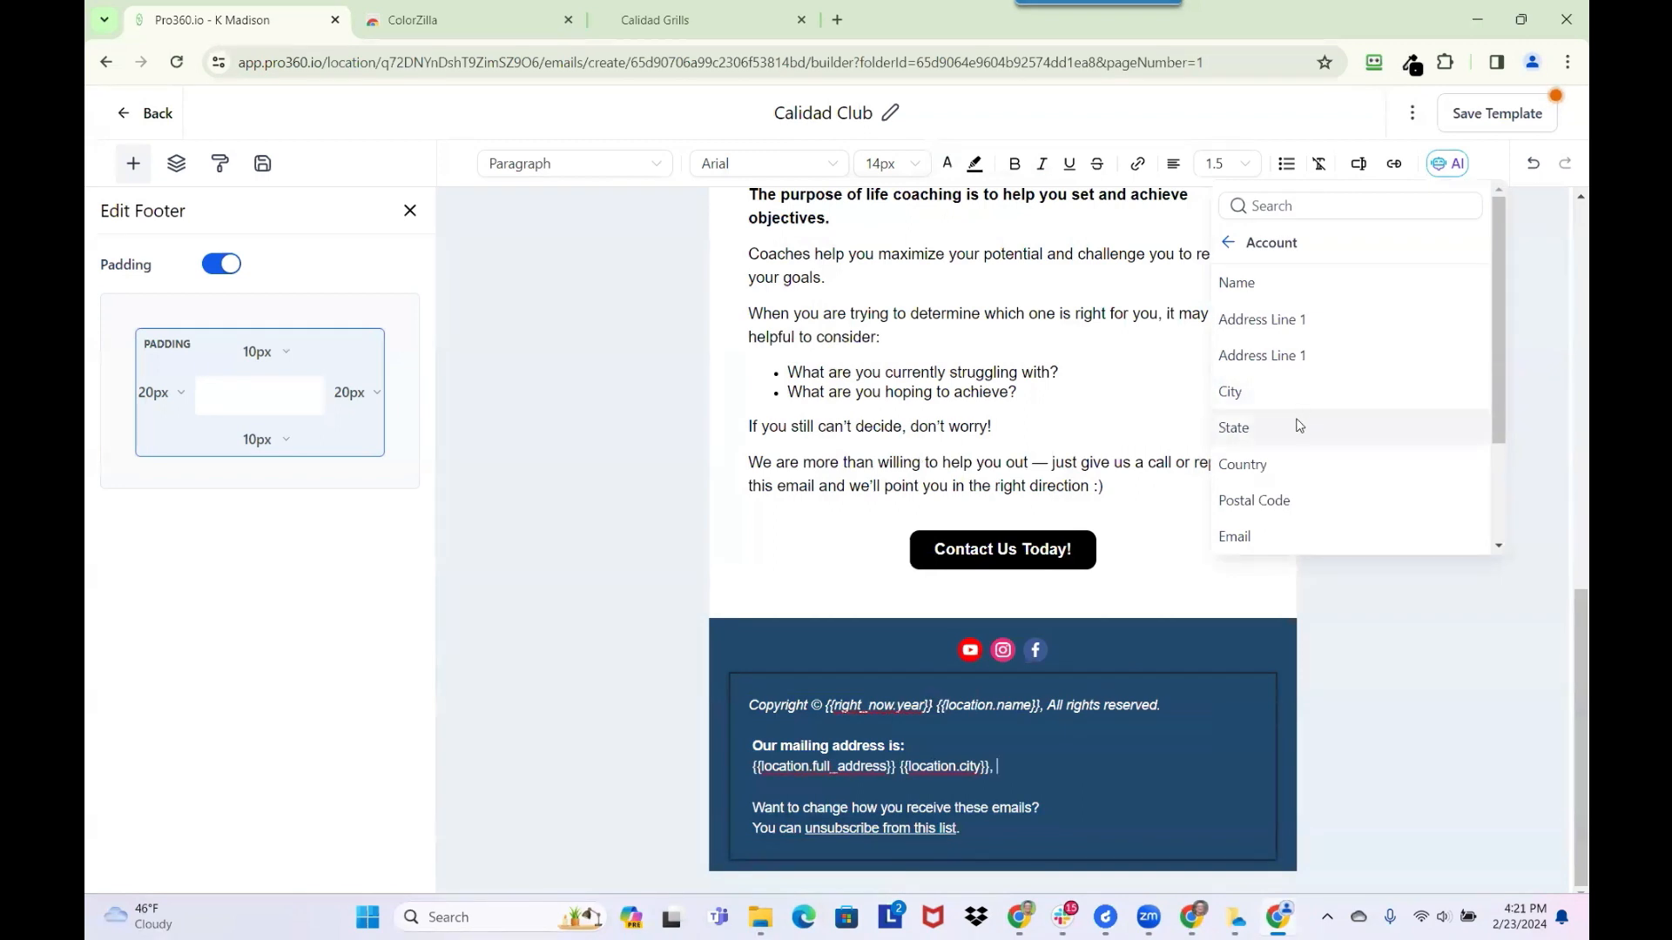
{"action": "left_click", "coordinate": [1301, 426]}
{"action": "left_click", "coordinate": [1307, 502]}
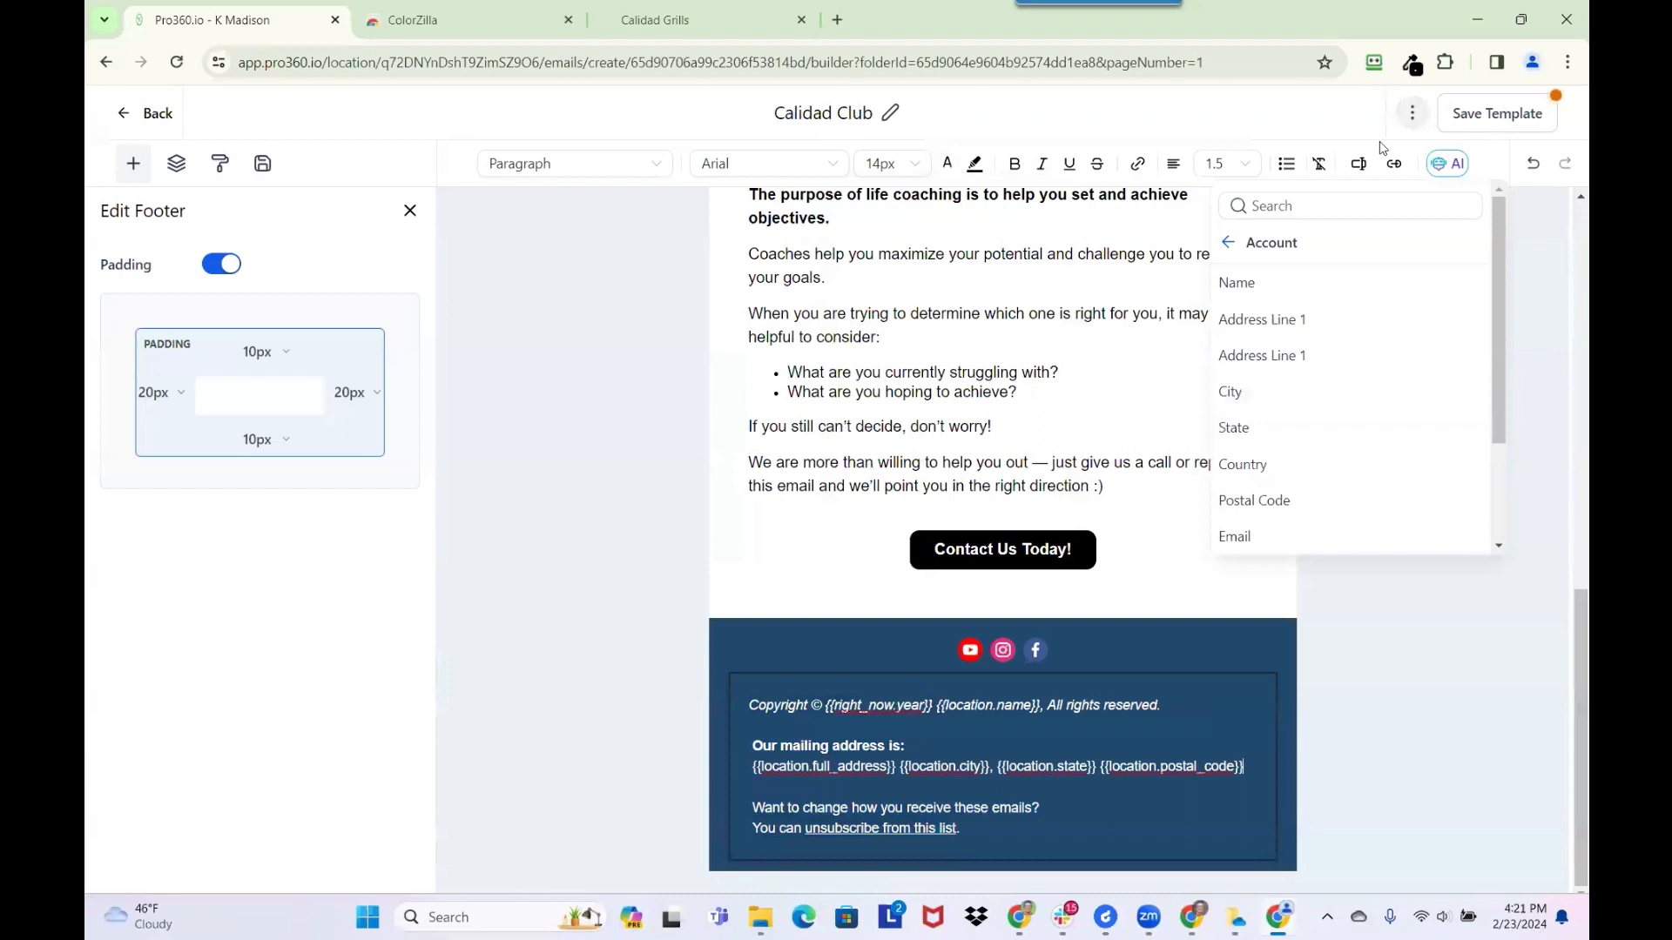
- Save the Calidad Club template and leave the email builder
{"action": "left_click", "coordinate": [1491, 116]}
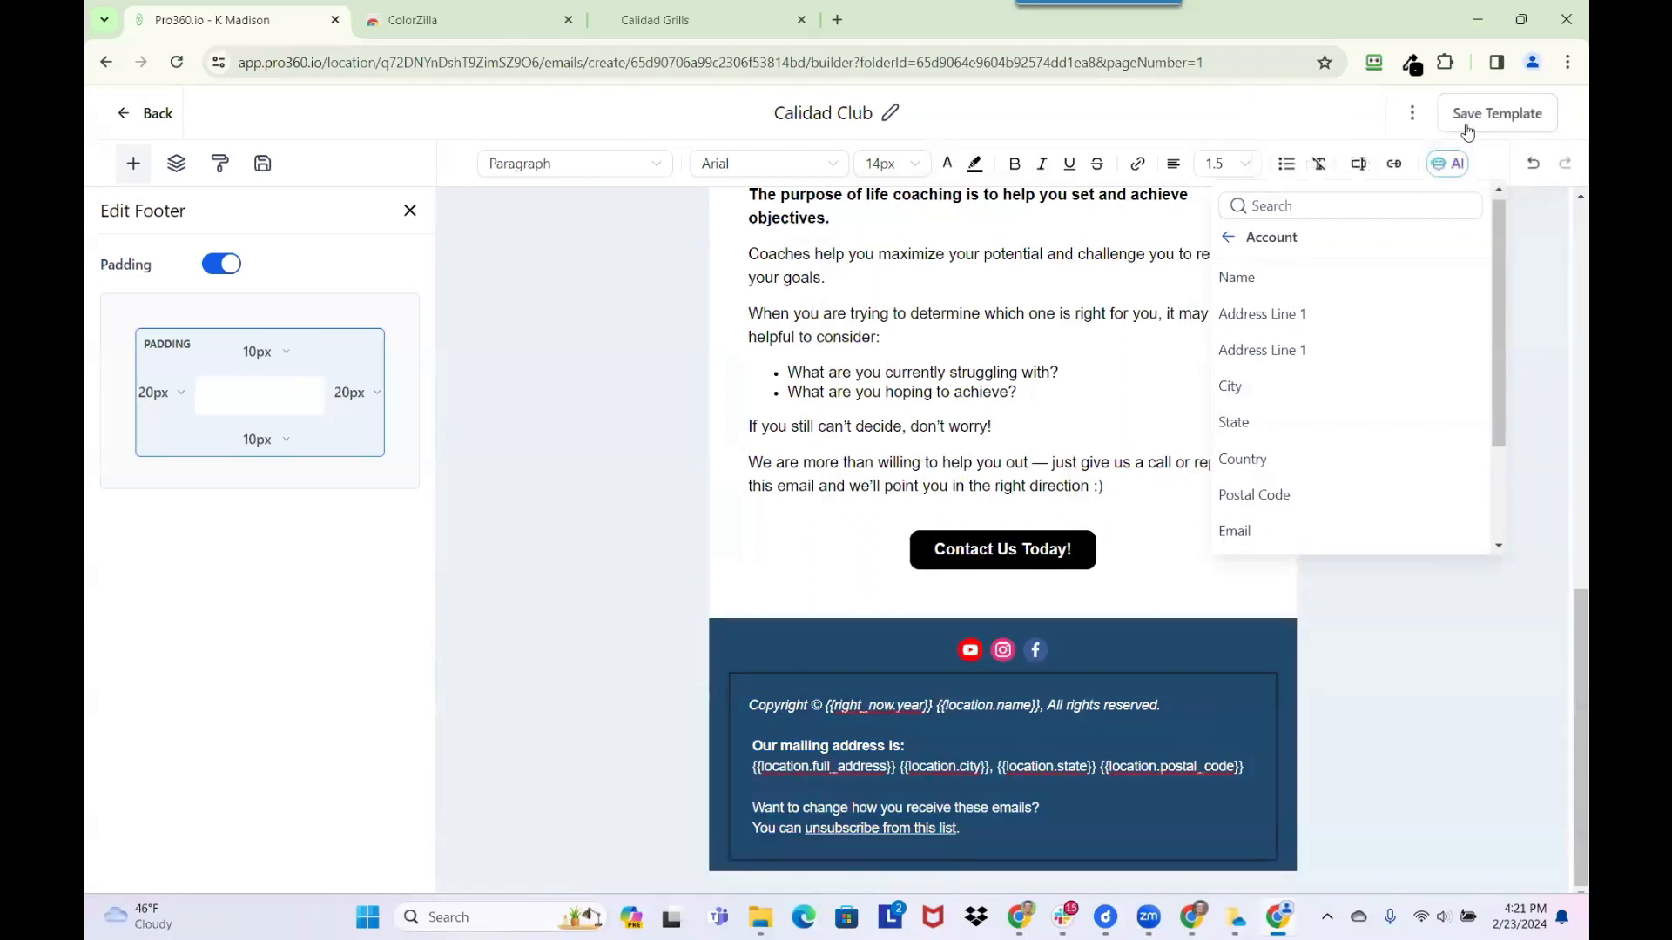
{"action": "left_click", "coordinate": [150, 113]}
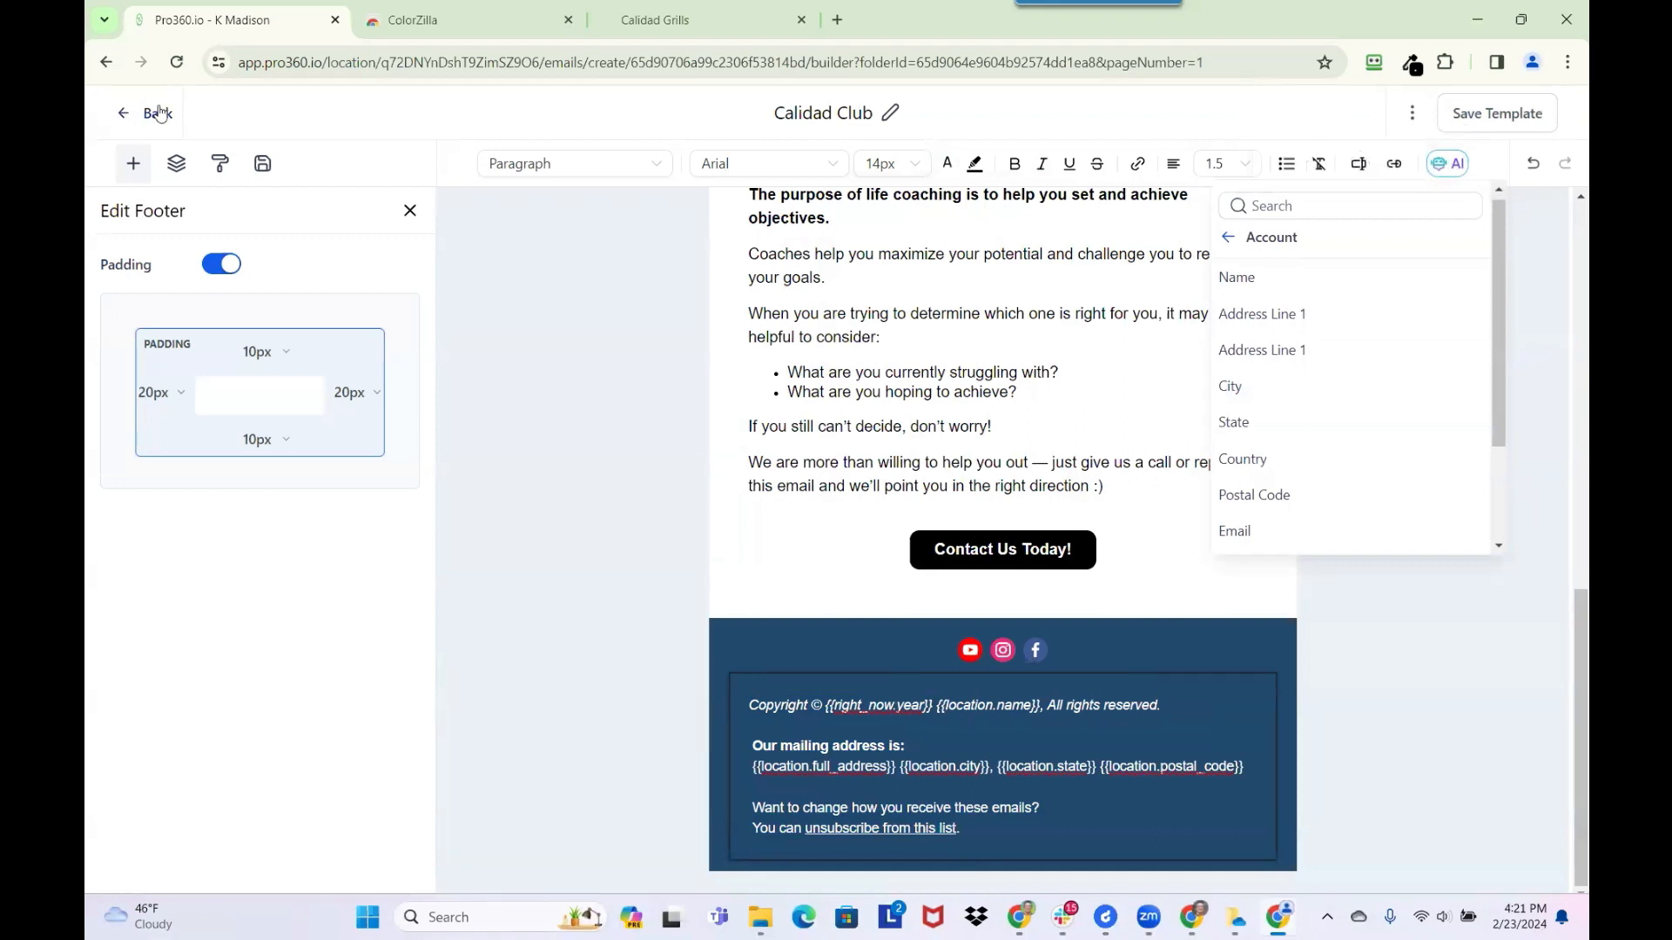